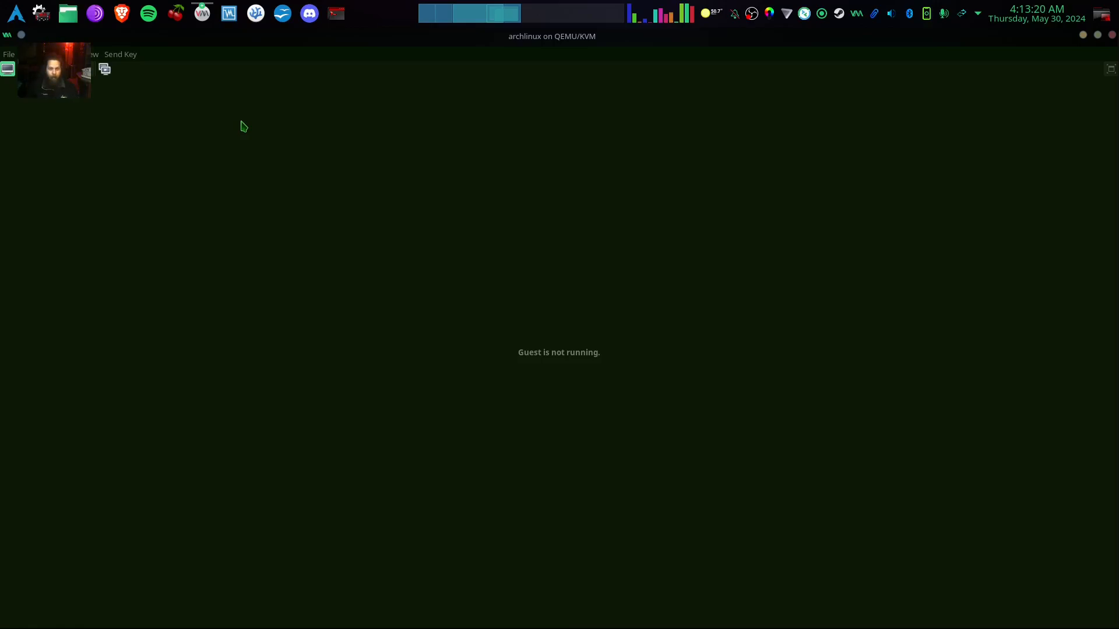
# Open the archlinux VM's snapshot manager and start creating a new snapshot.
pyautogui.click(104, 70)
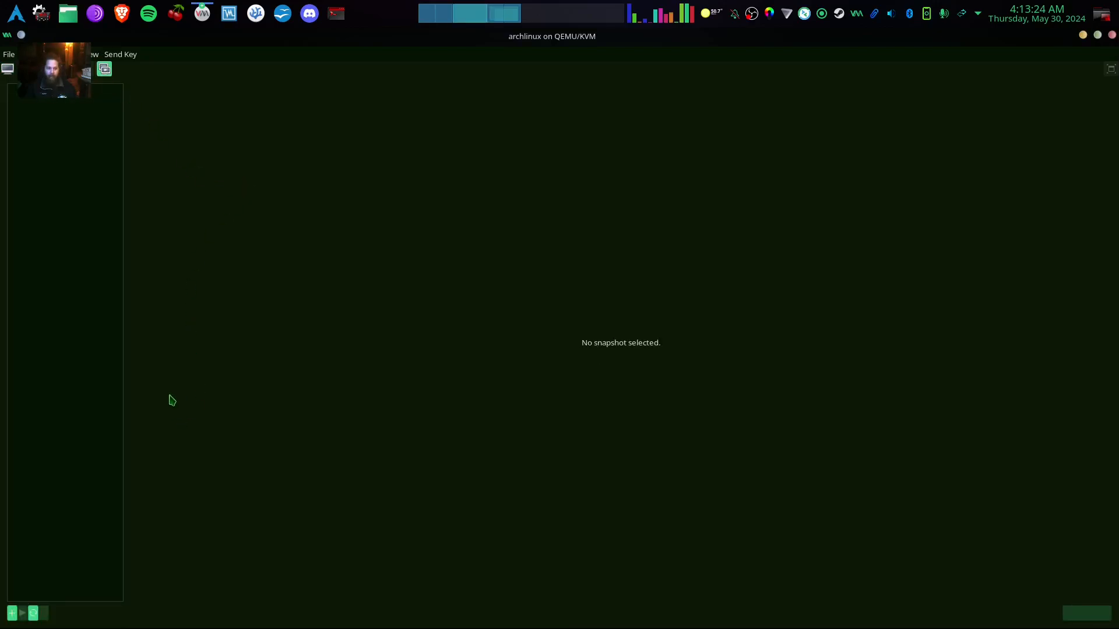
pyautogui.click(12, 614)
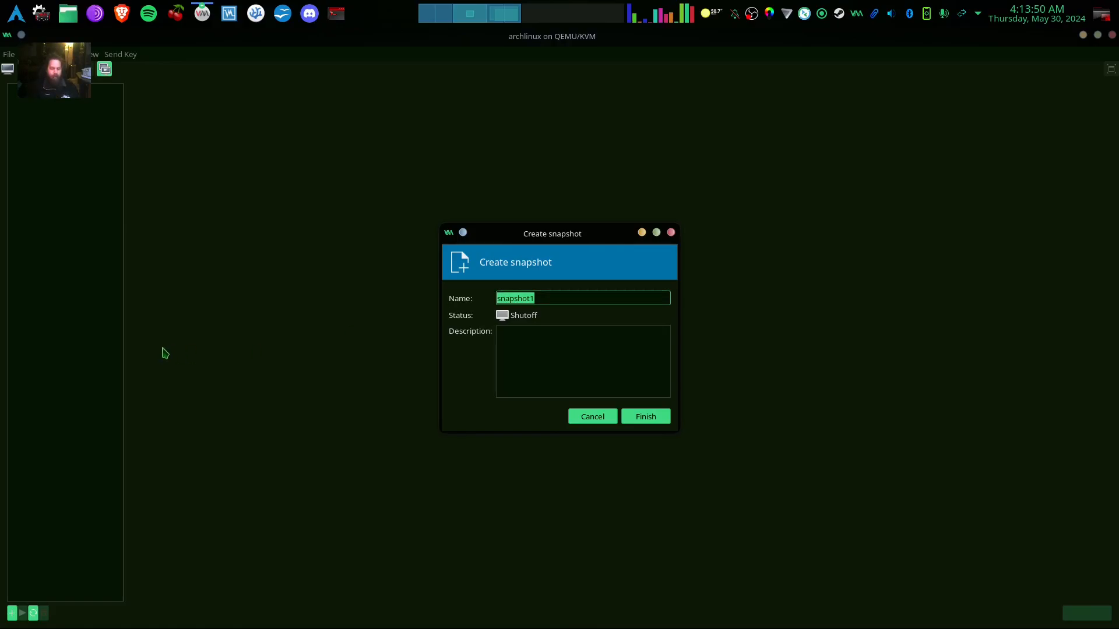
# Create a snapshot named 'Inital' of the shut-off archlinux VM and return to its console view.
pyautogui.write('Inital')
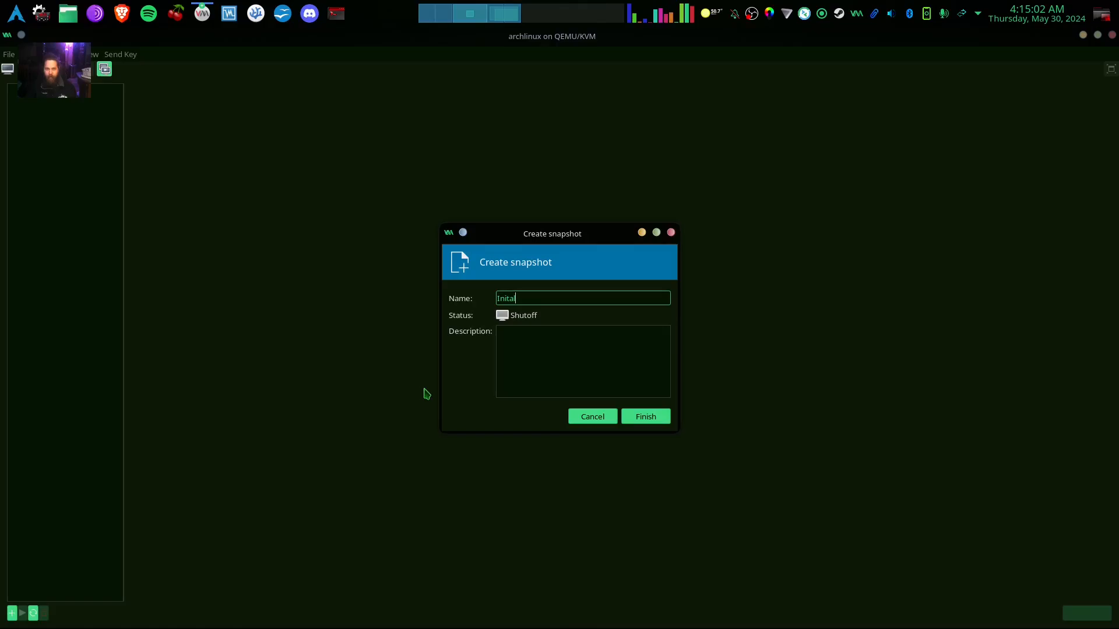
pyautogui.click(645, 418)
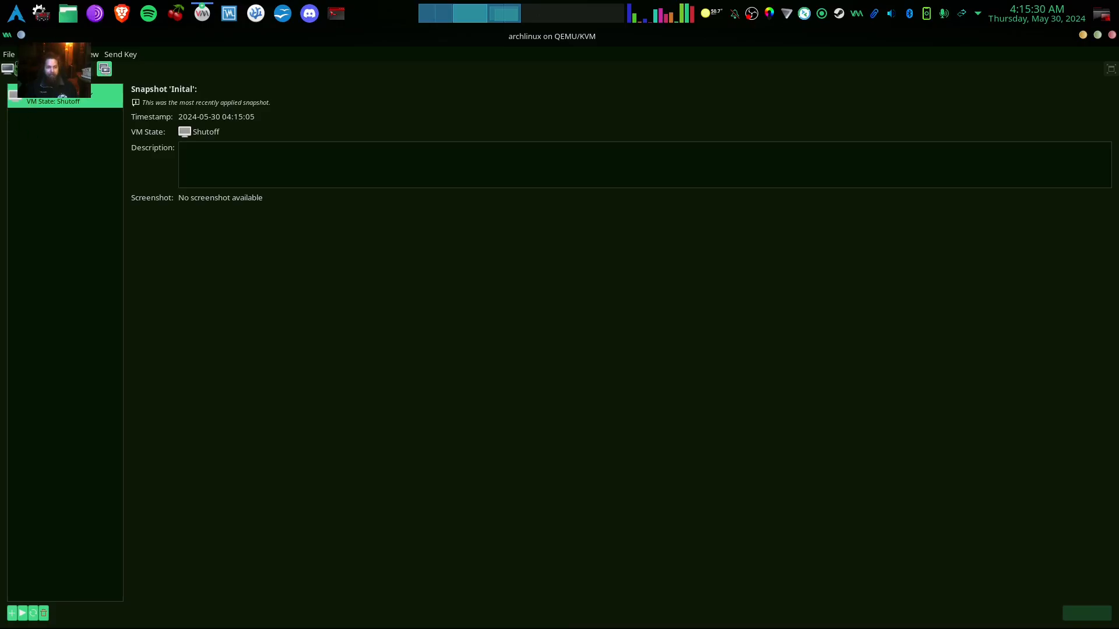
pyautogui.click(8, 69)
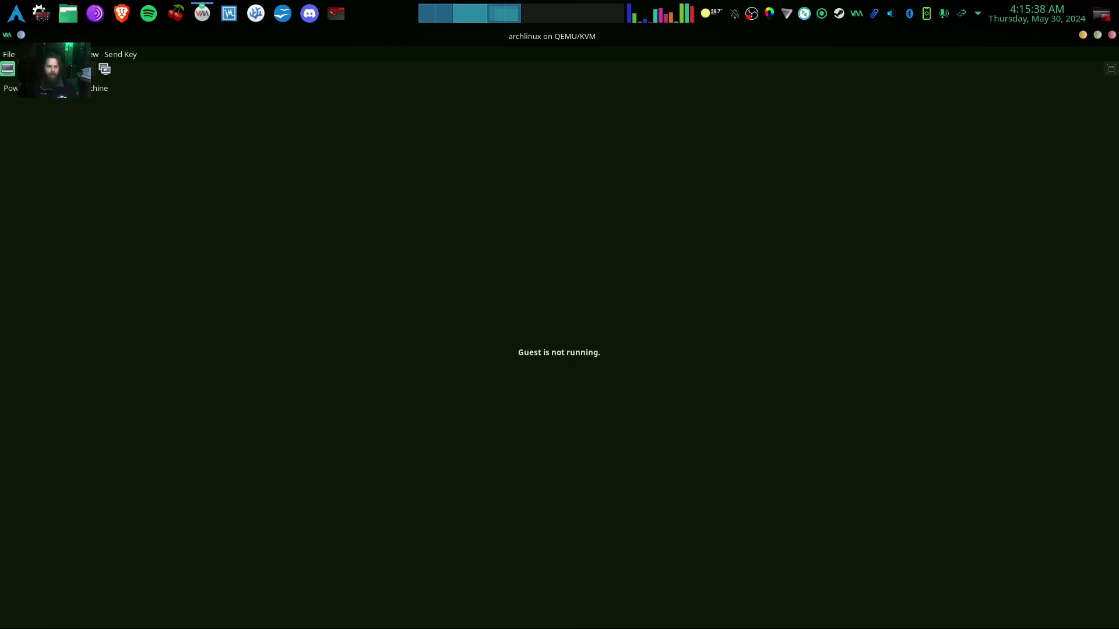
# Power on the archlinux VM and show its display fullscreen.
pyautogui.click(42, 69)
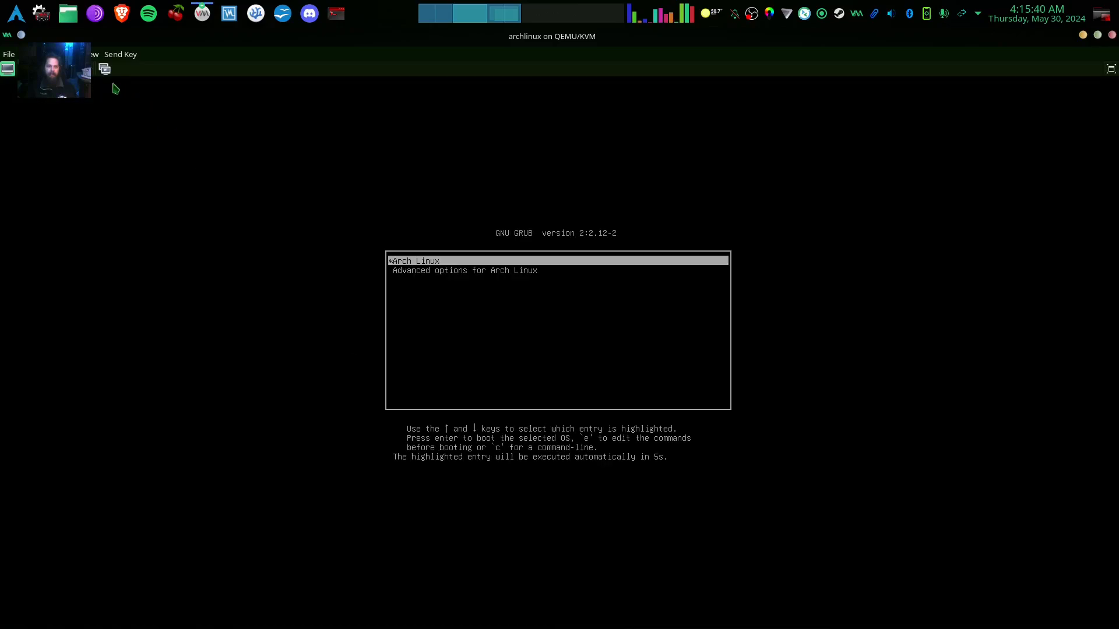
pyautogui.click(92, 55)
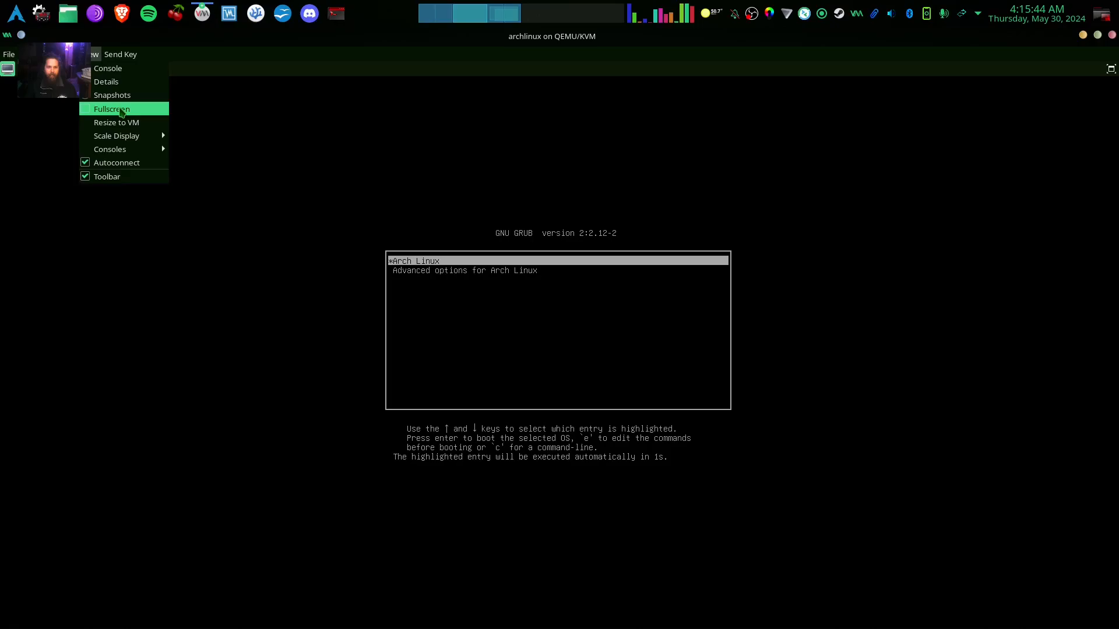
pyautogui.click(121, 110)
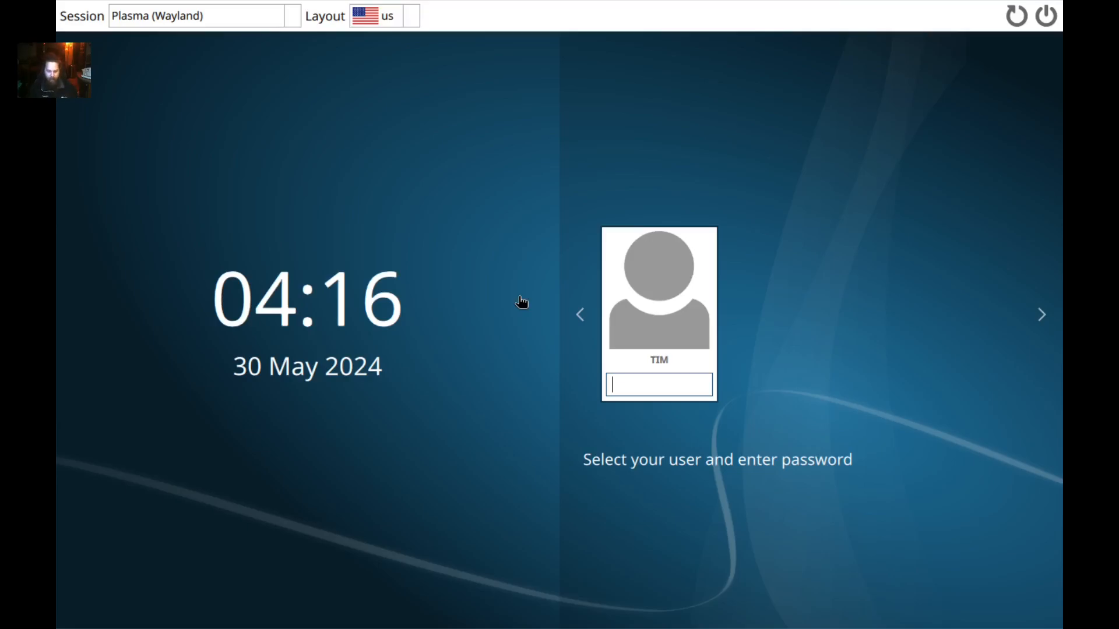
# Log in to the Plasma (Wayland) session with the user's password.
pyautogui.write('••••')
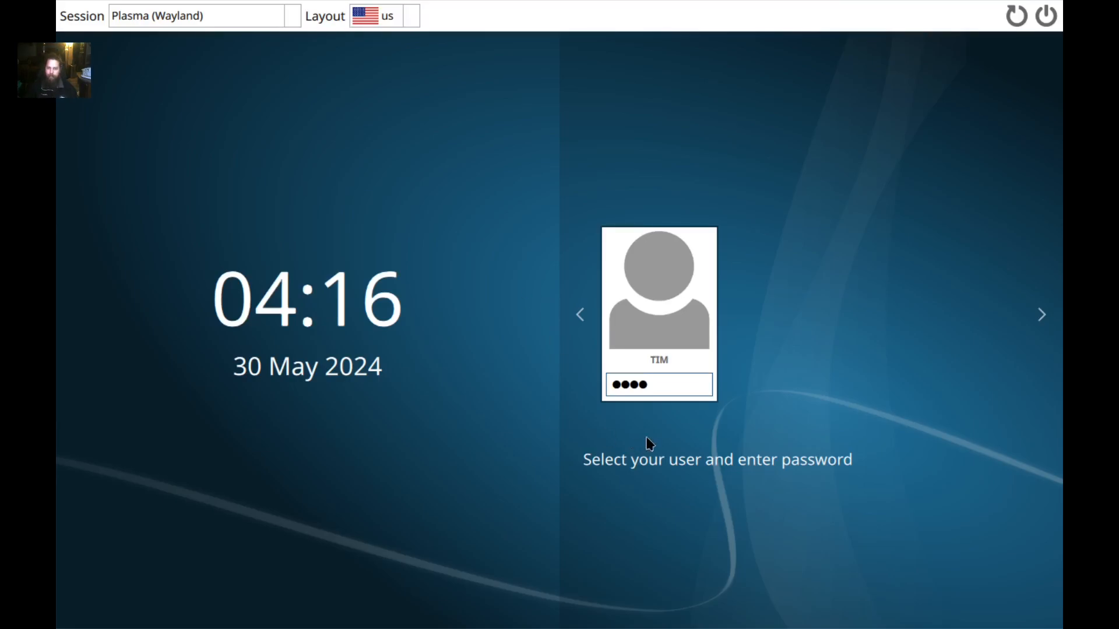
pyautogui.press('Return')
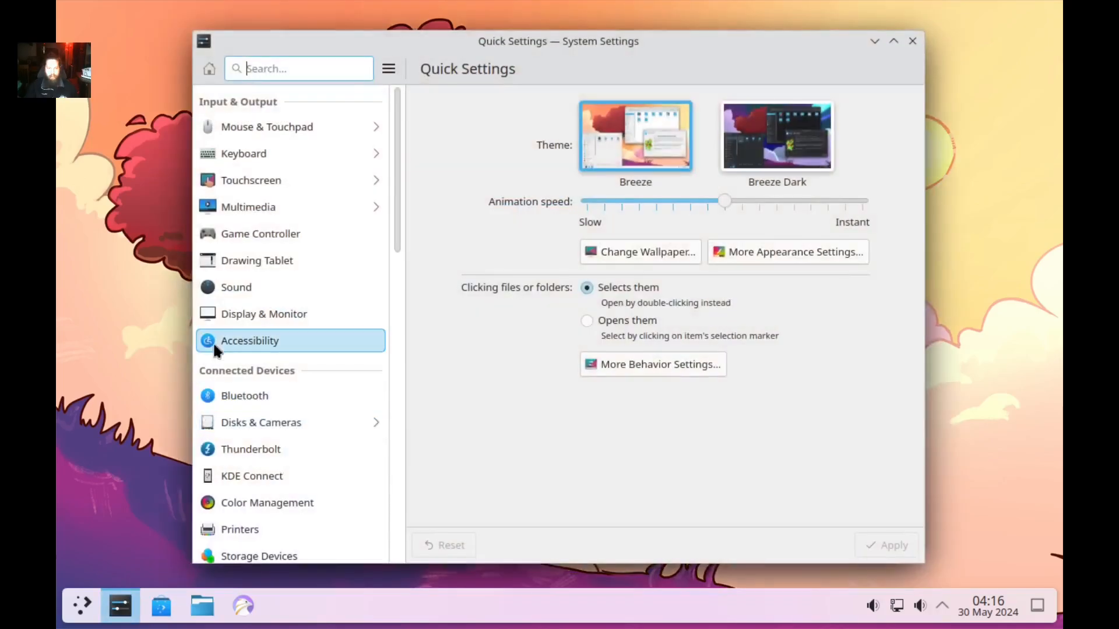
# Scroll the sidebar to the System section and open Energy Saving.
pyautogui.scroll(-5, 326, 233)
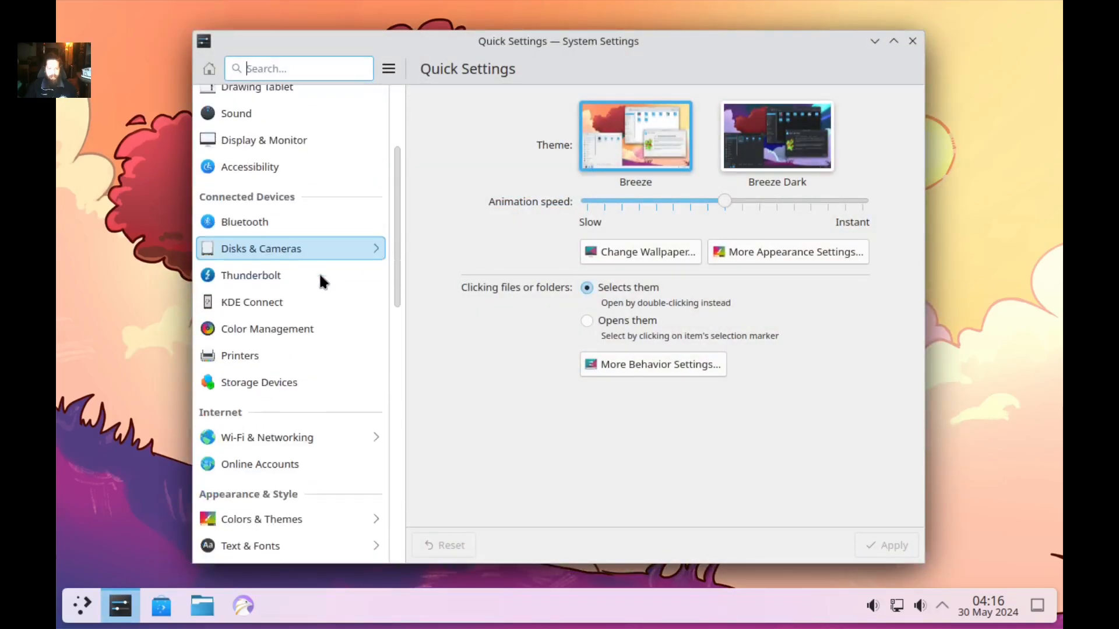
pyautogui.scroll(-8, 299, 344)
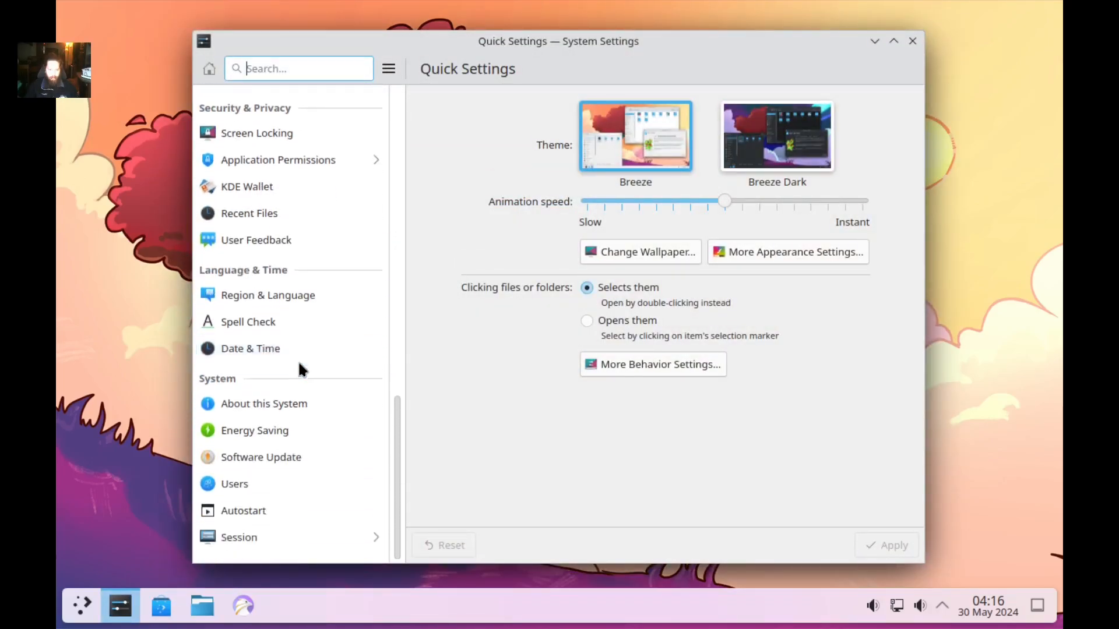
pyautogui.click(291, 428)
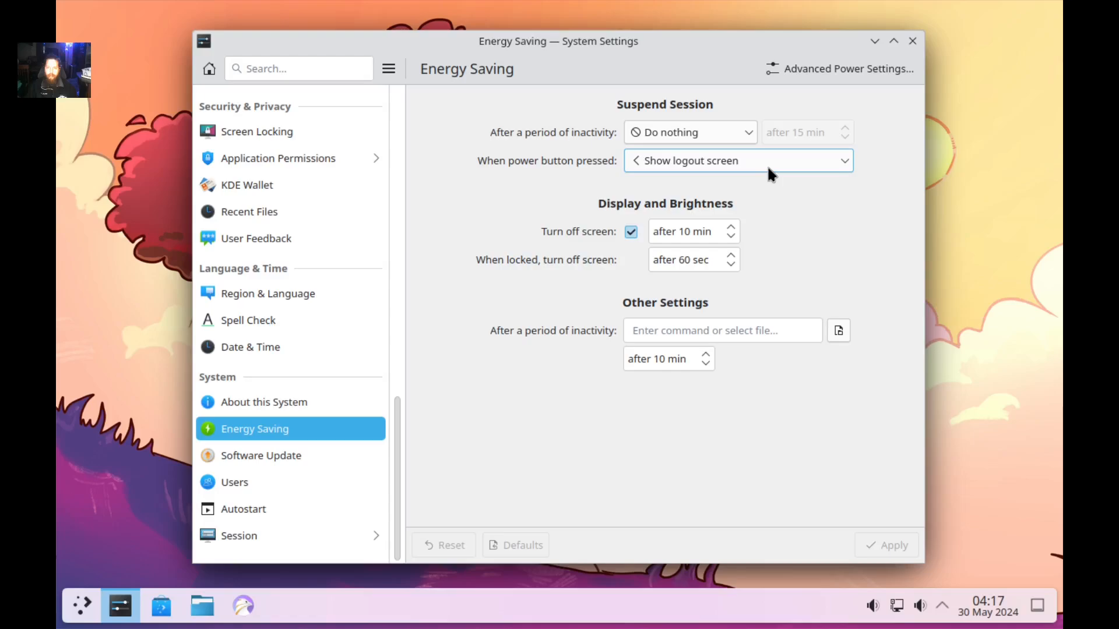
# Set the power button to Do nothing, disable screen turn-off, apply, and close System Settings.
pyautogui.click(726, 132)
pyautogui.click(729, 152)
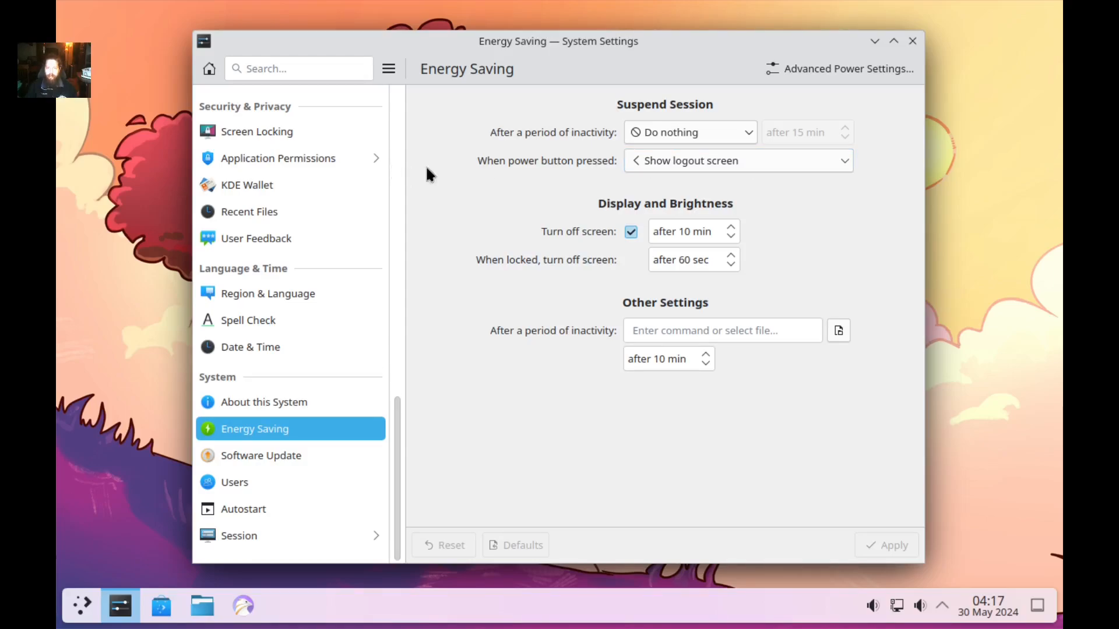
pyautogui.click(698, 160)
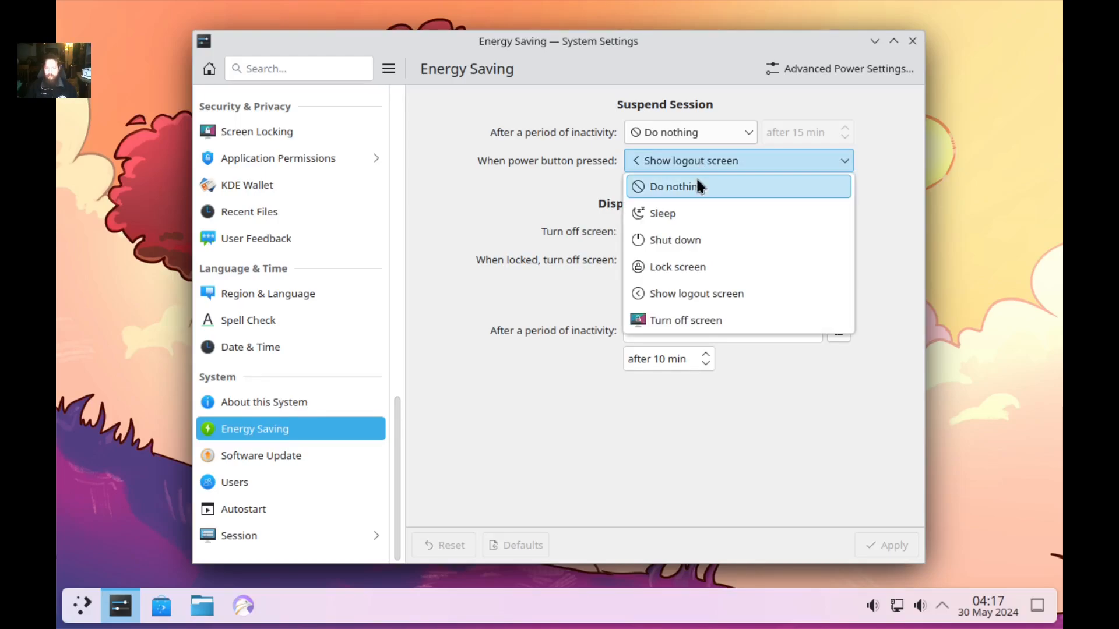
pyautogui.click(696, 188)
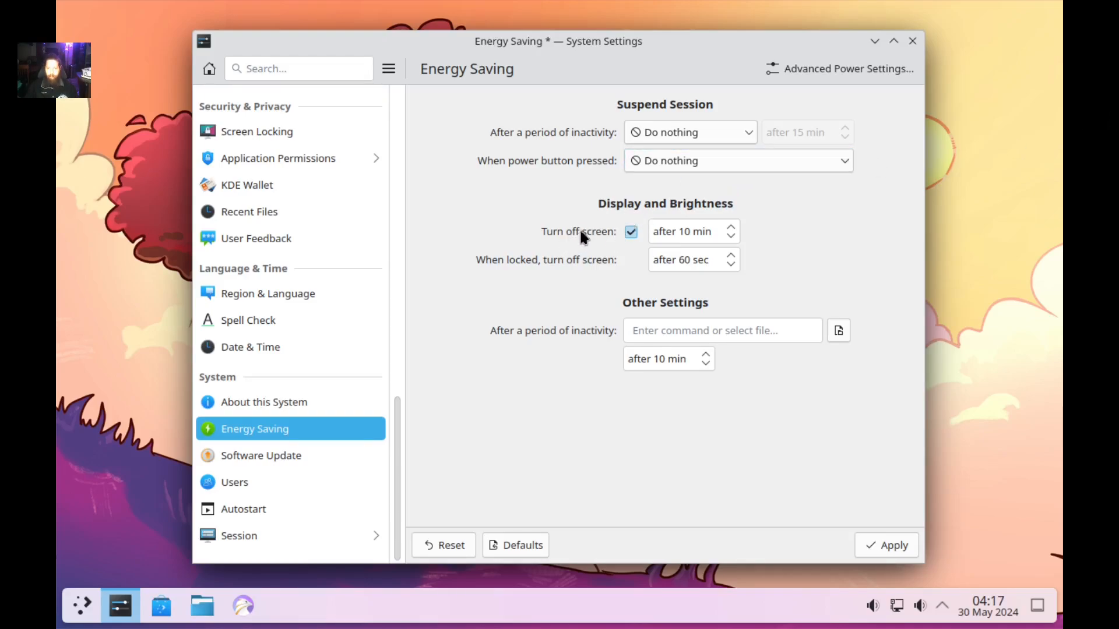
pyautogui.click(631, 232)
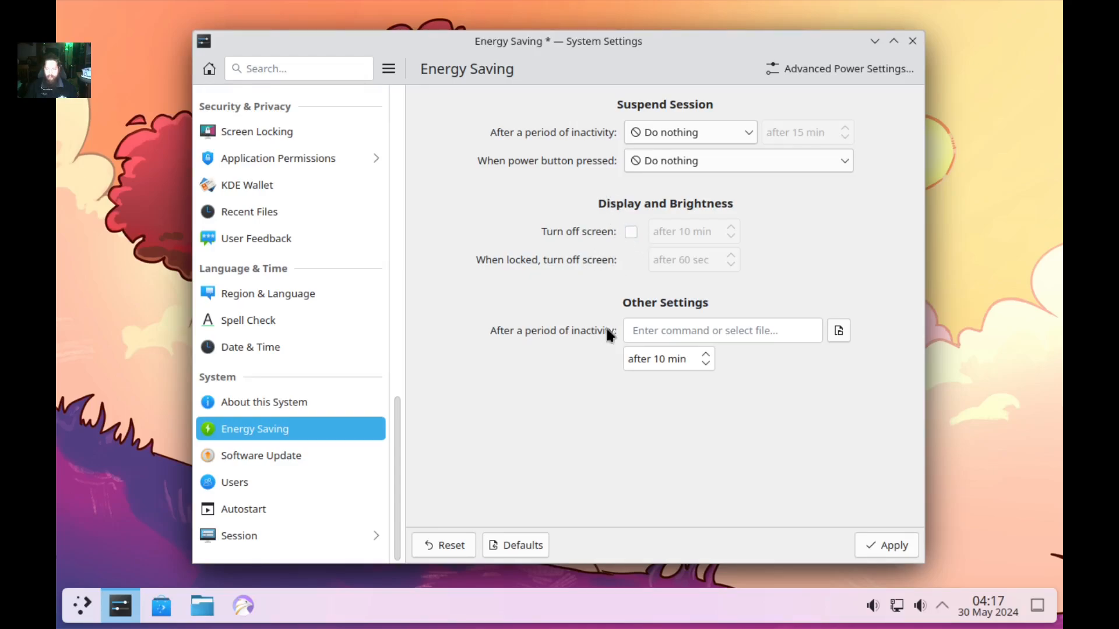
pyautogui.click(886, 545)
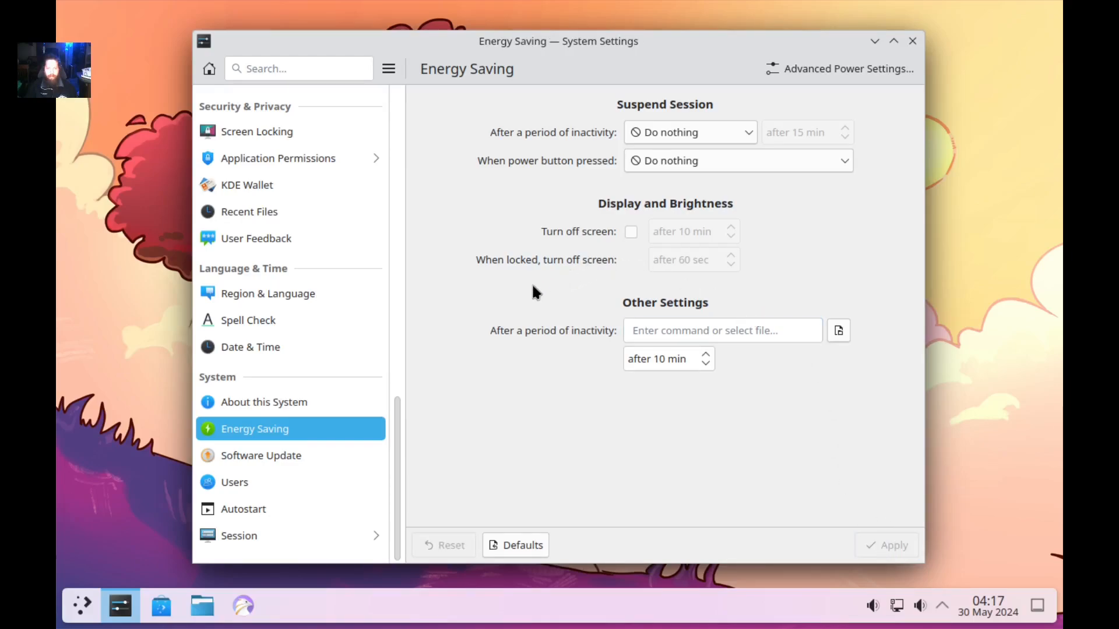
pyautogui.click(912, 42)
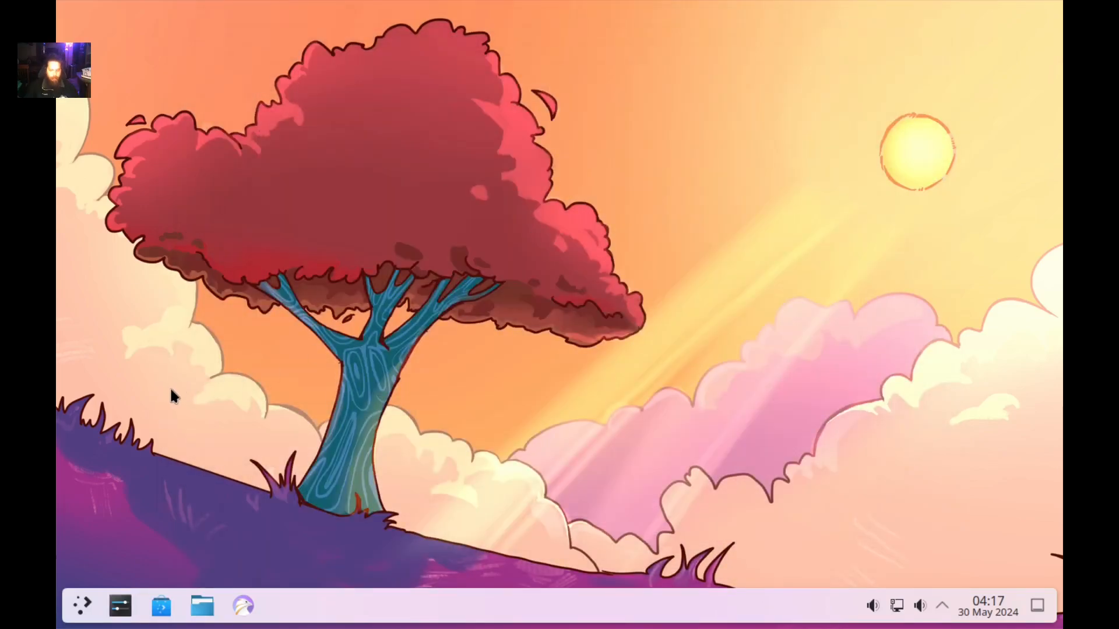
# Search the launcher for 'screen' and open the Screen Locking settings.
pyautogui.press('super')
pyautogui.write('scr')
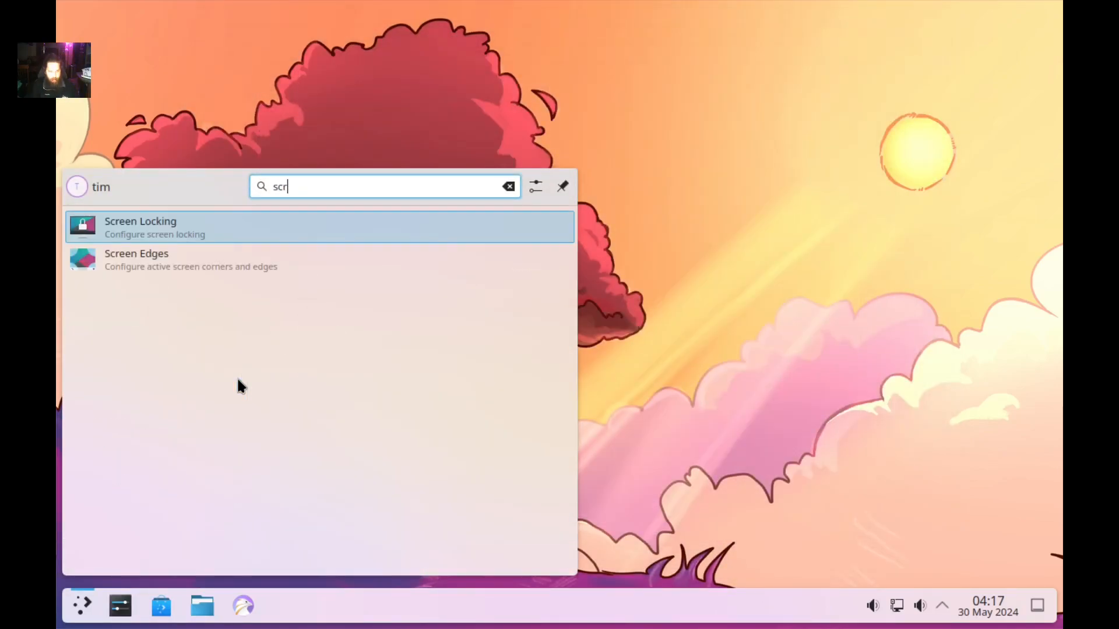
pyautogui.write('eeb')
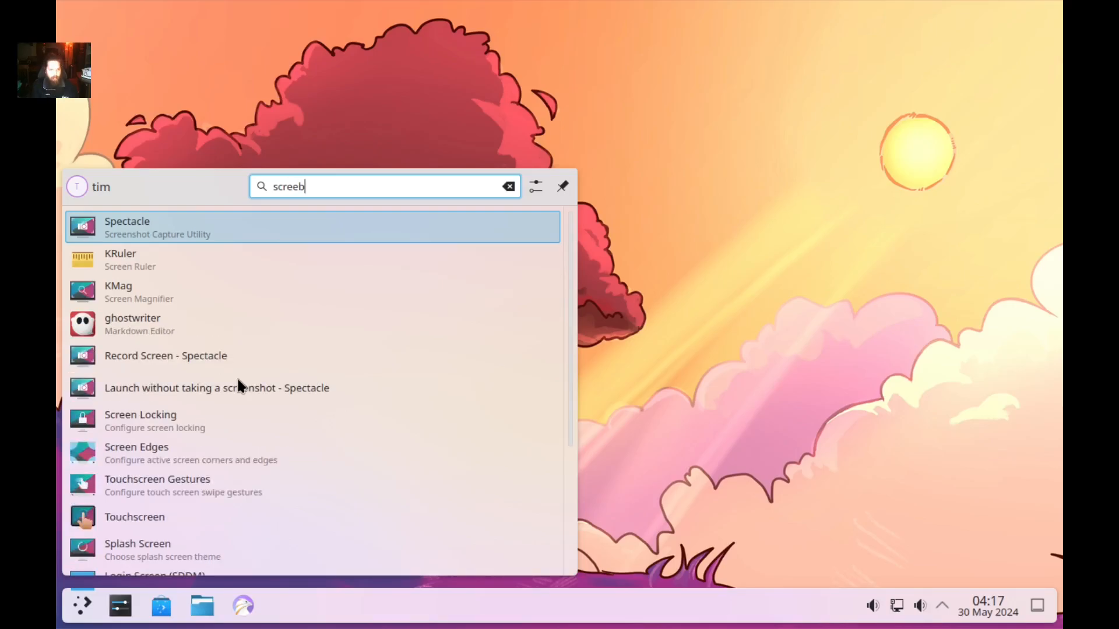
pyautogui.press('BackSpace')
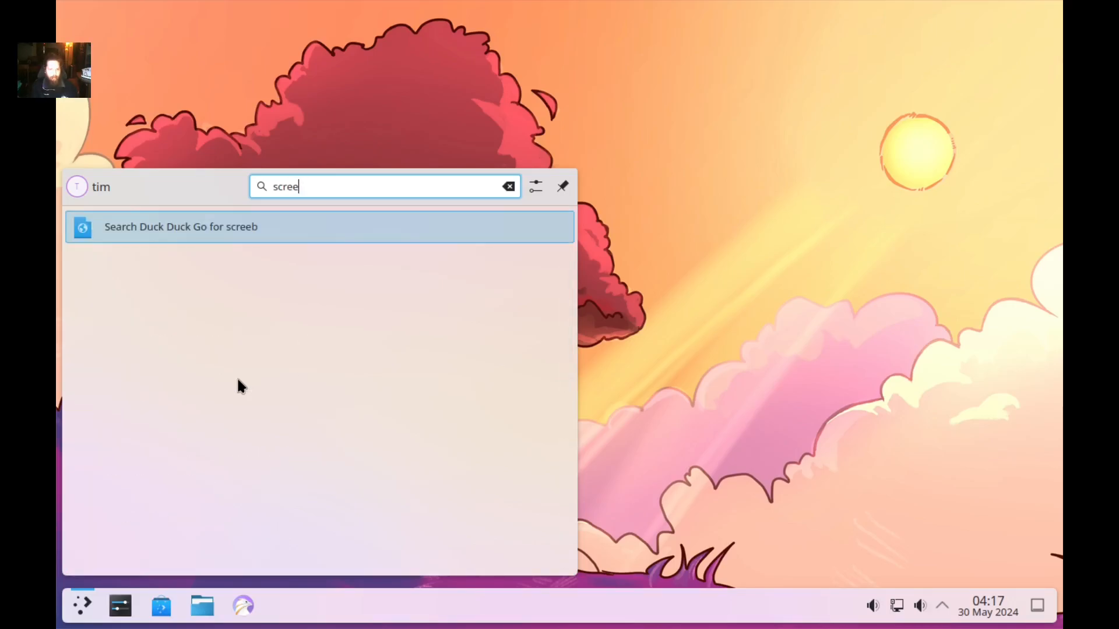
pyautogui.write('n')
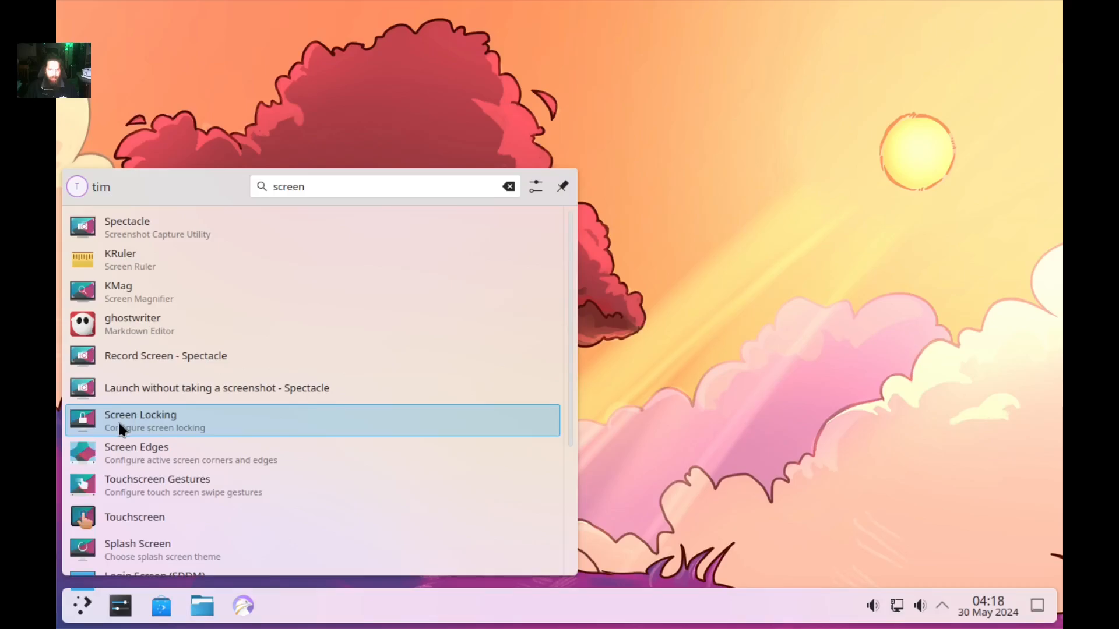
pyautogui.click(152, 417)
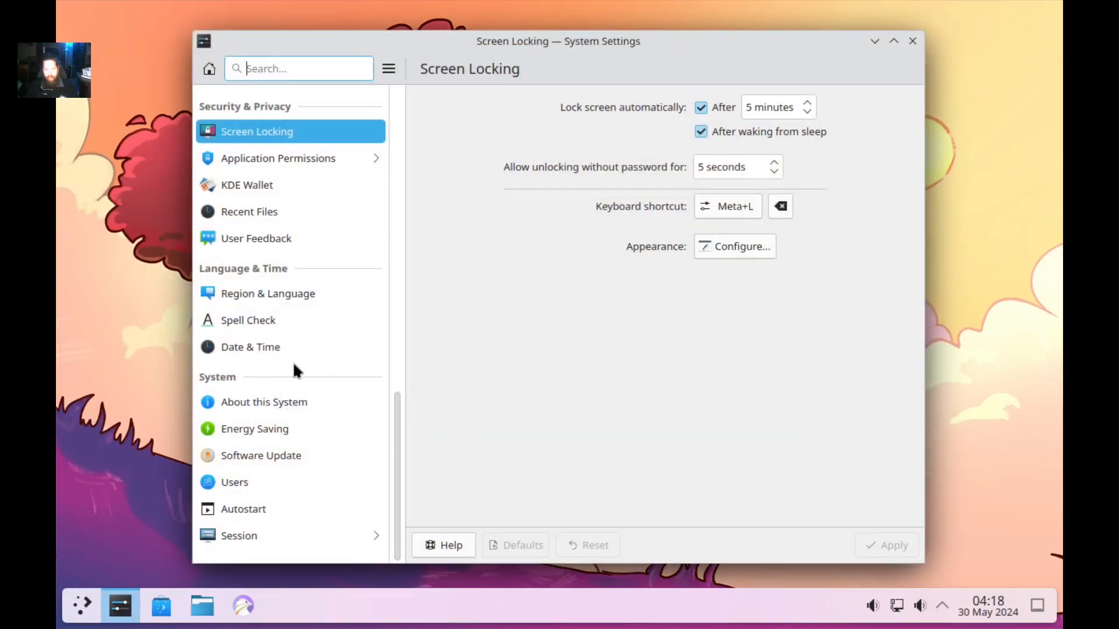
# Disable automatic locking after 5 minutes and after waking from sleep, apply, and close settings.
pyautogui.scroll(3, 223, 309)
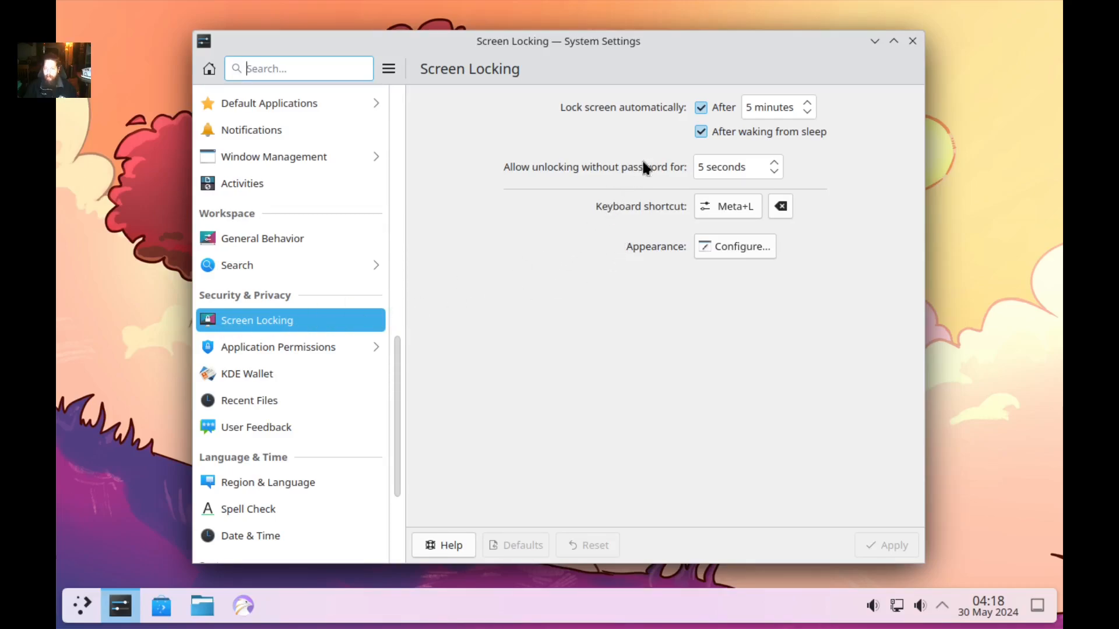
pyautogui.click(700, 108)
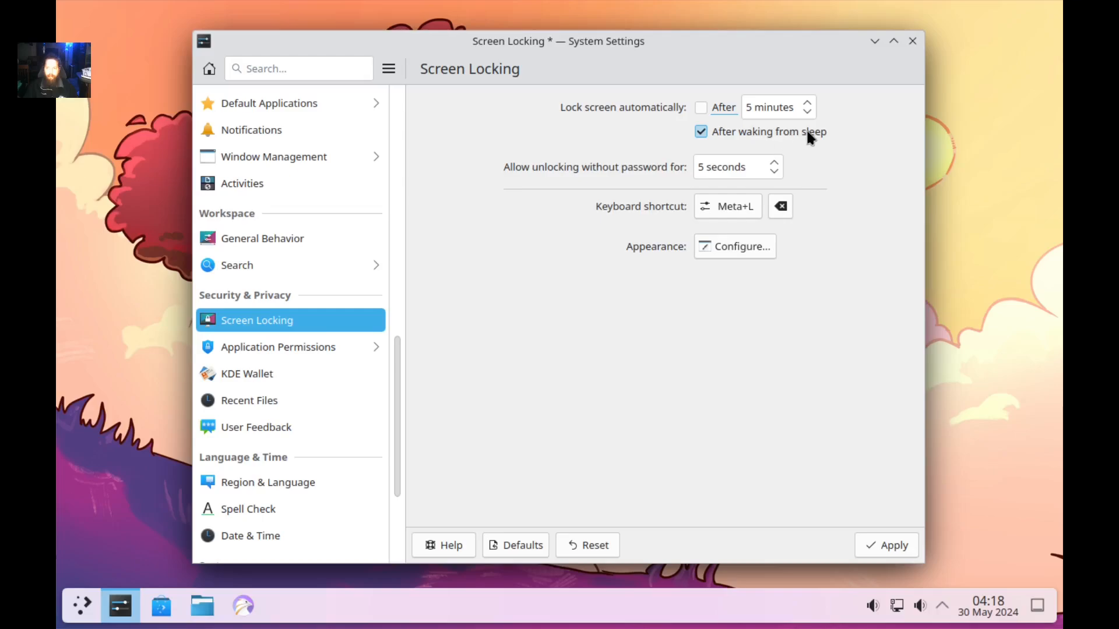
pyautogui.click(700, 131)
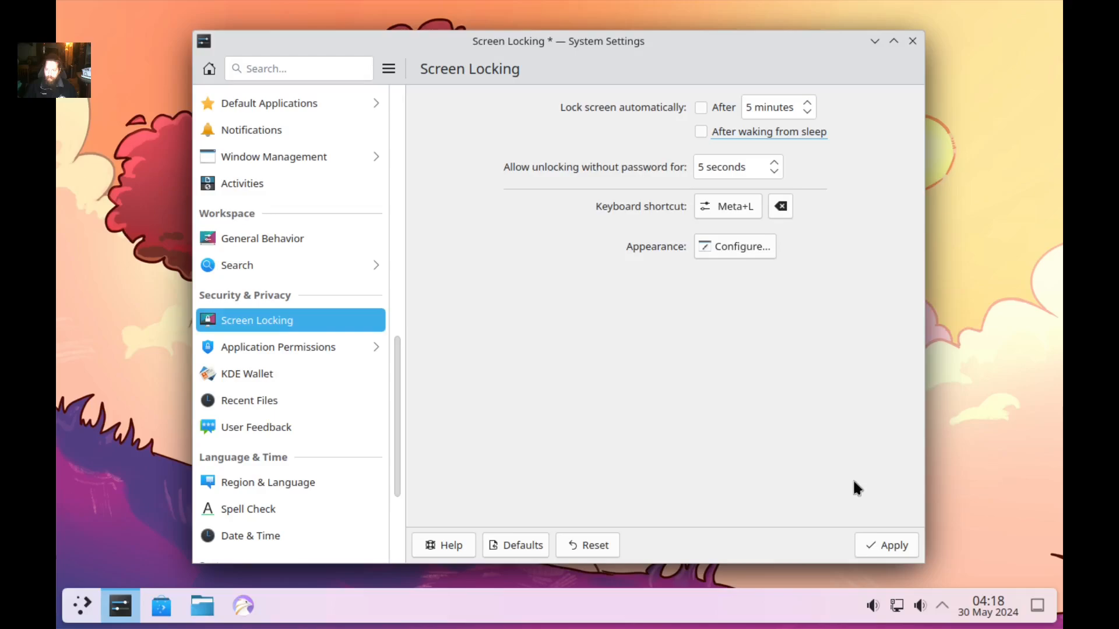
pyautogui.click(879, 543)
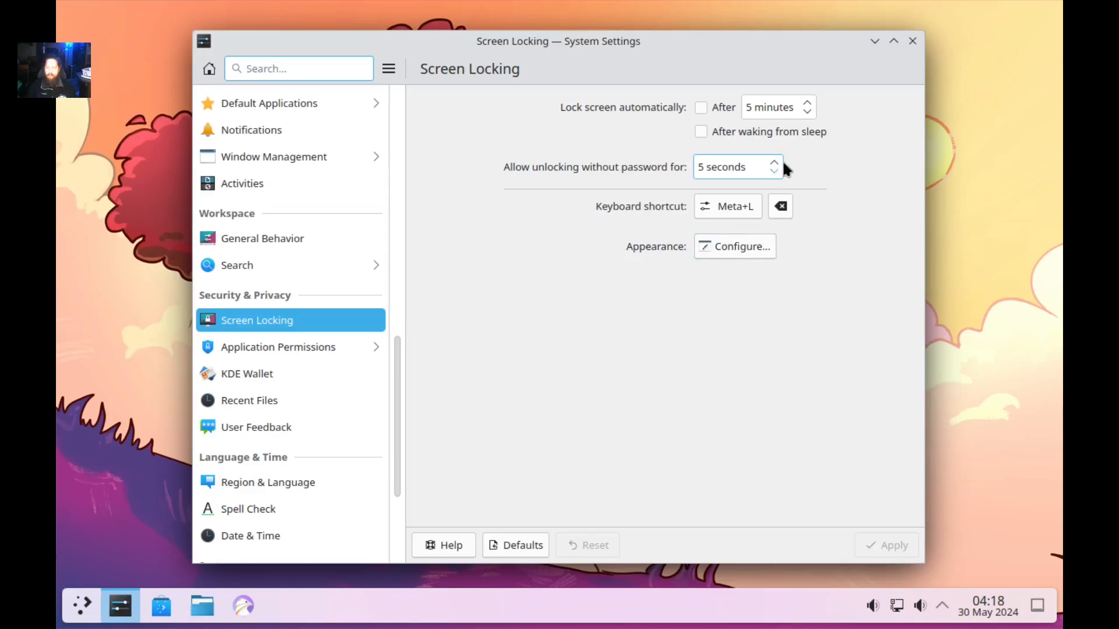
pyautogui.click(914, 40)
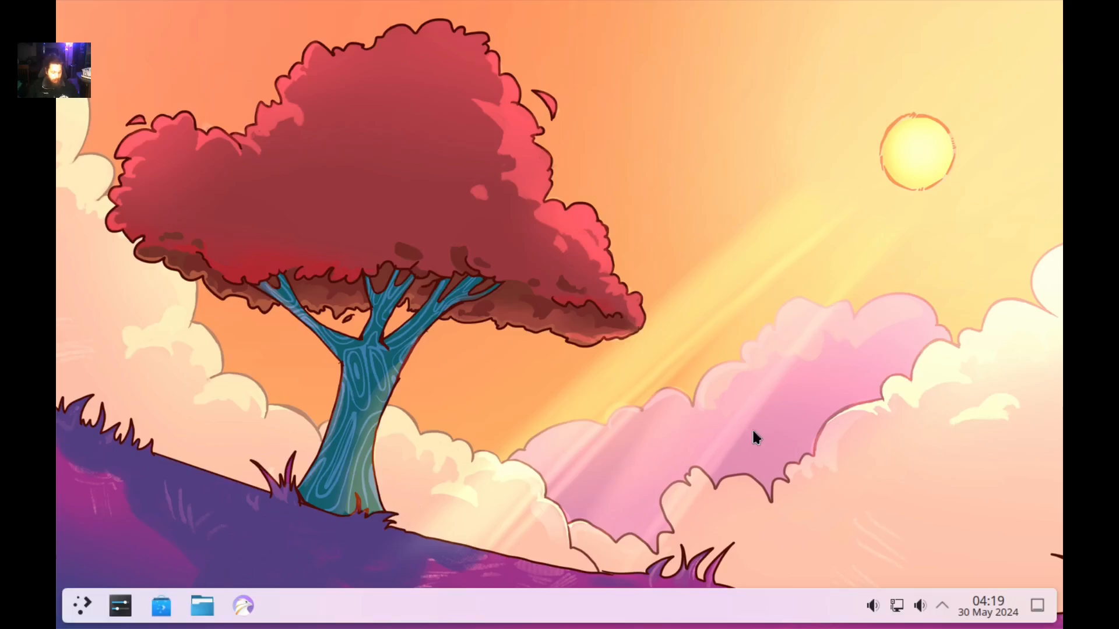
pyautogui.hotkey('ctrl', 'alt', 't')
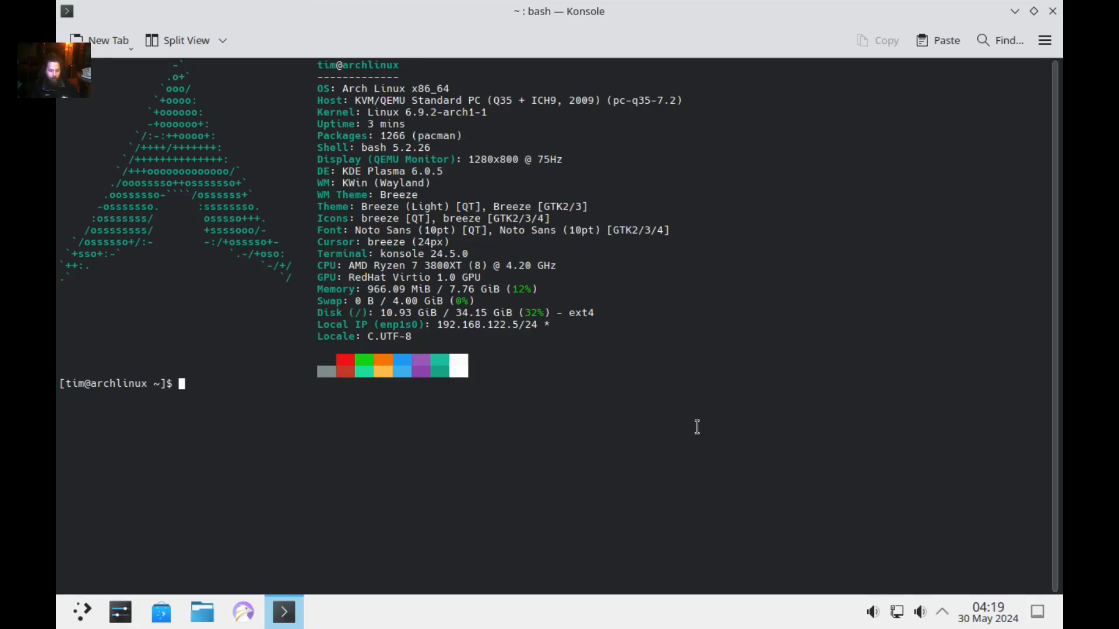
# Type the command 'sudo -Sy' at the Konsole prompt.
pyautogui.write('sudo')
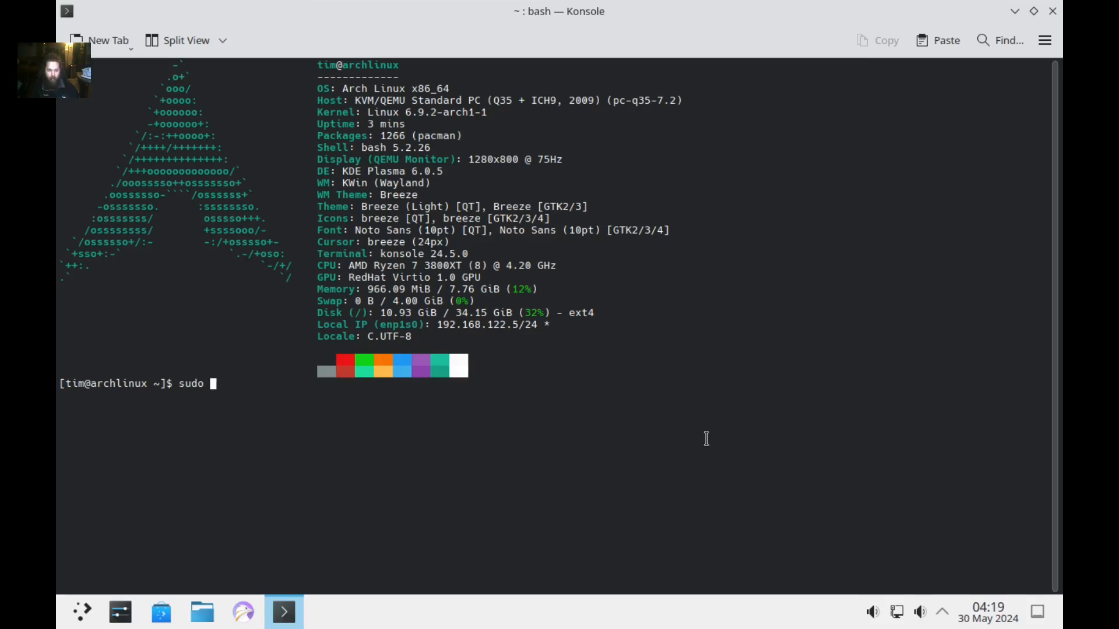
pyautogui.write(' -')
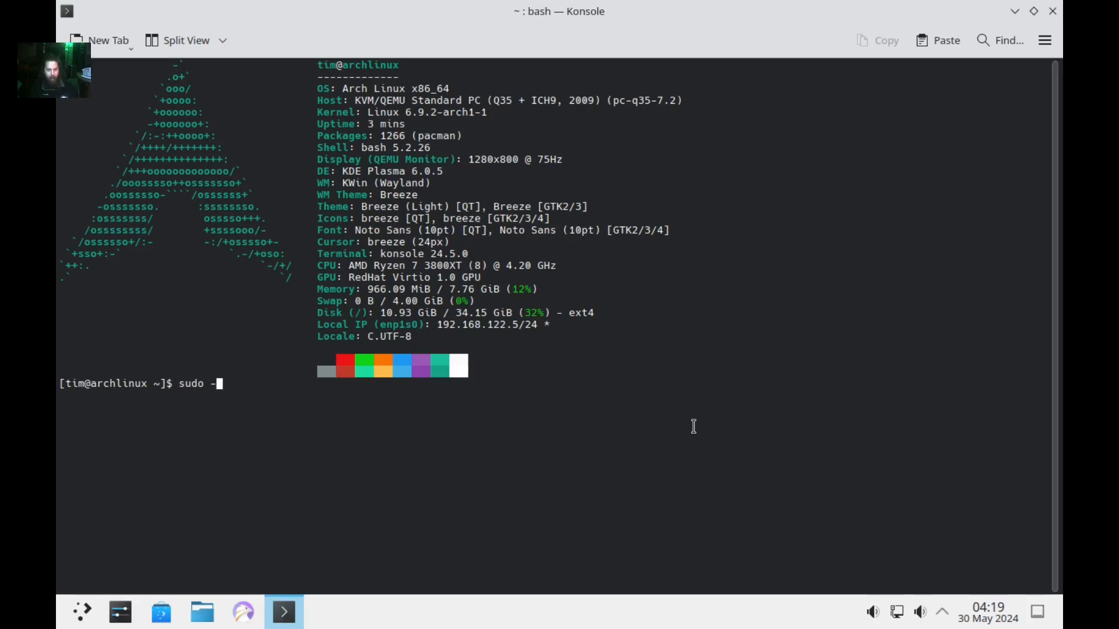
pyautogui.write('Sy')
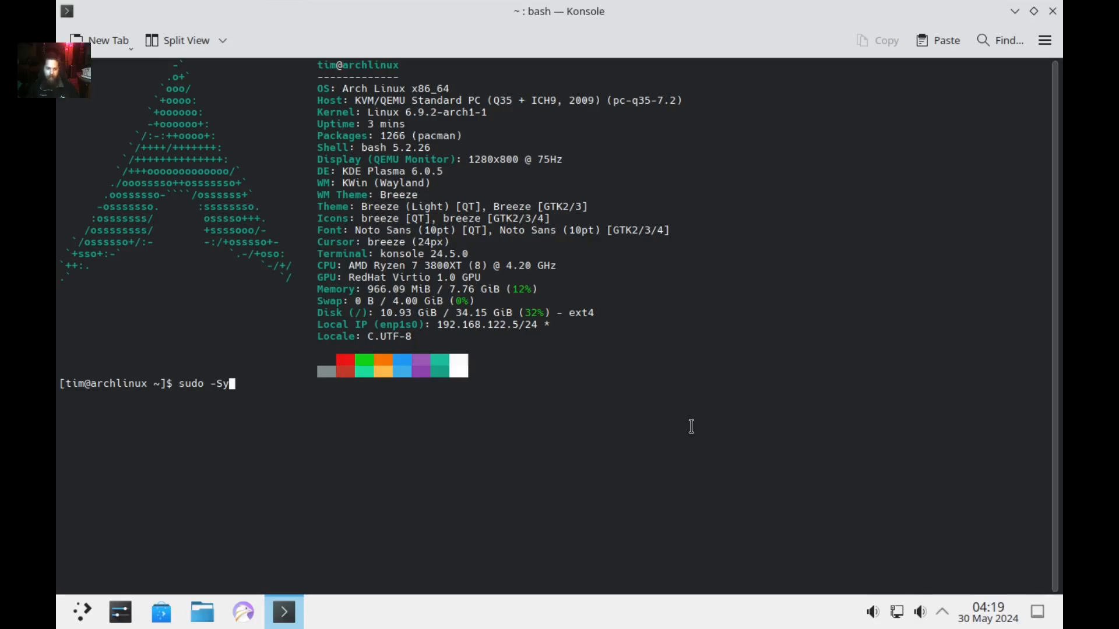
# Run 'sudo -Sy', which fails with sudo's invalid option 'y' error.
pyautogui.press('Return')
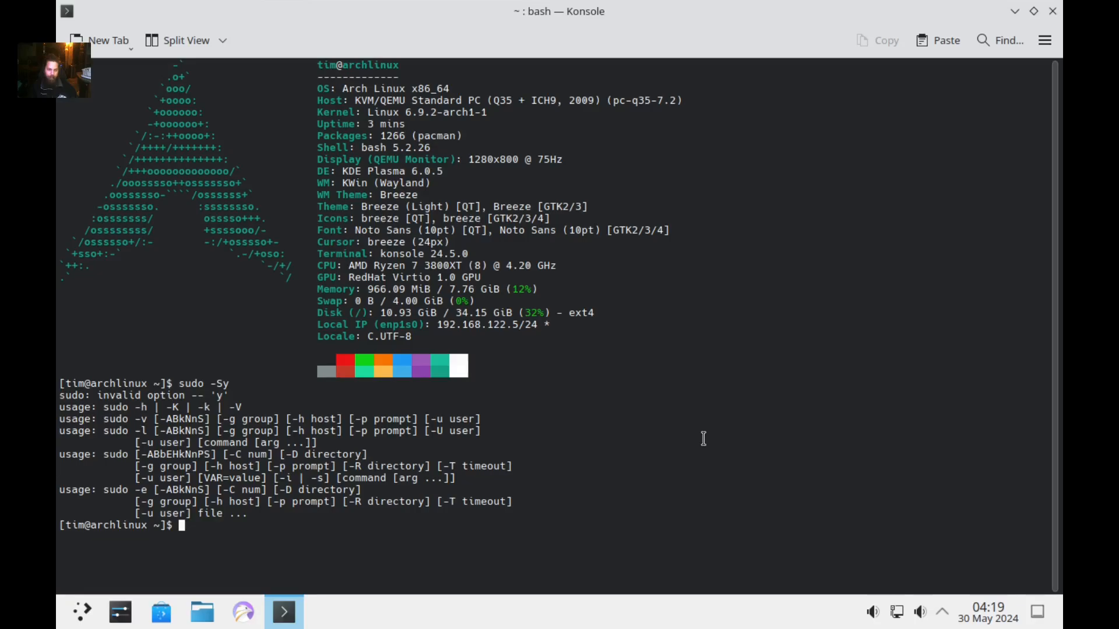
# Run 'sudo pacman -Sy' with the sudo password to sync the core and extra databases.
pyautogui.press('Up')
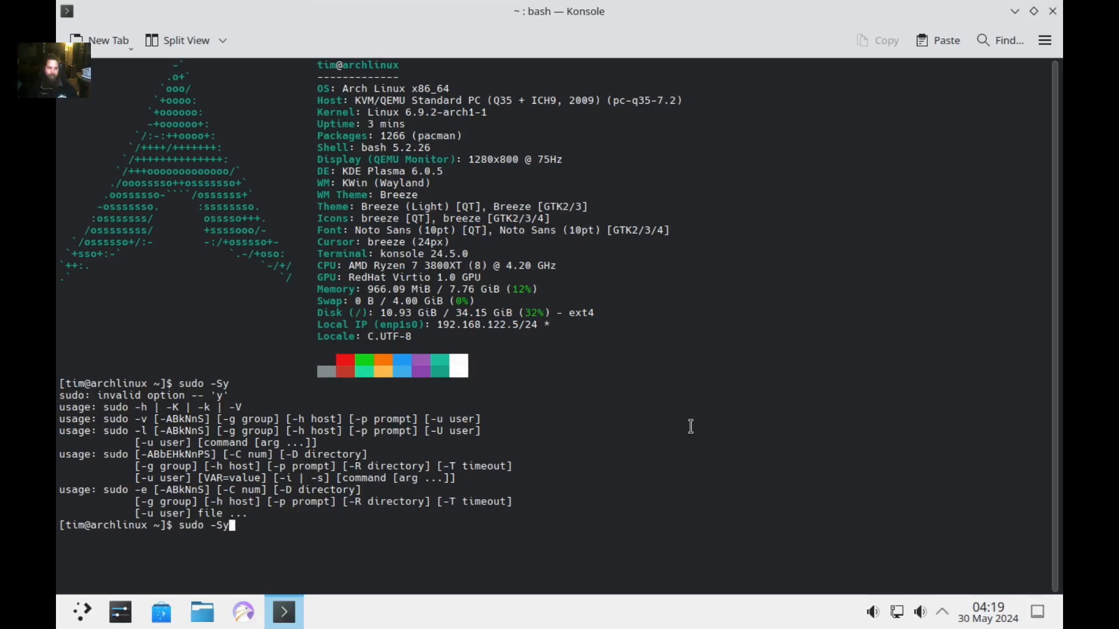
pyautogui.press('Left')
pyautogui.press('Left')
pyautogui.press('Left')
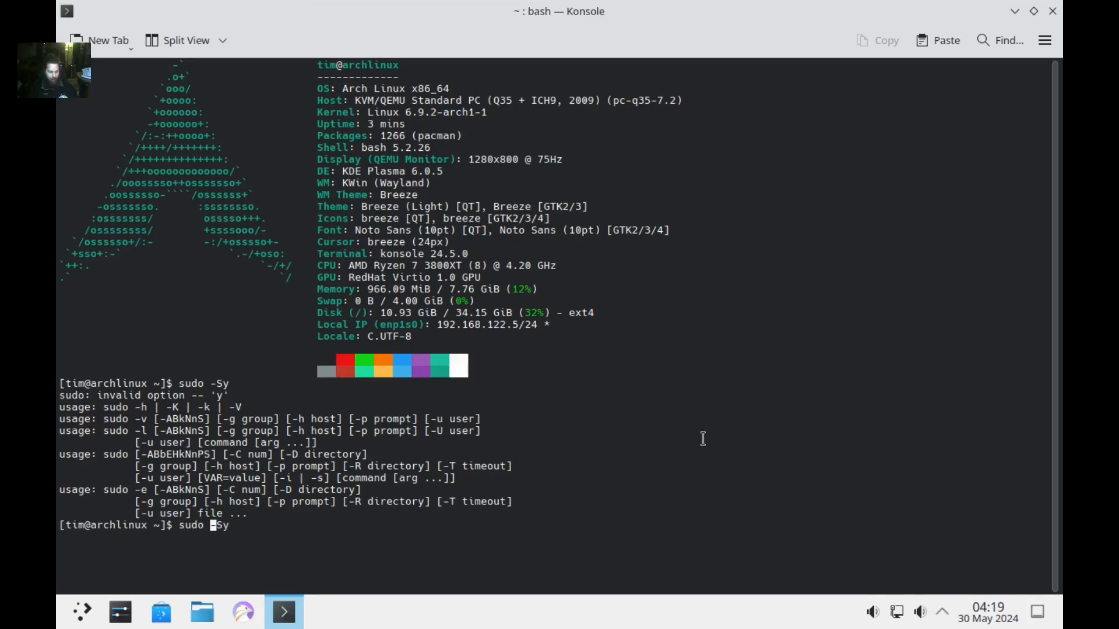
pyautogui.write('pacman')
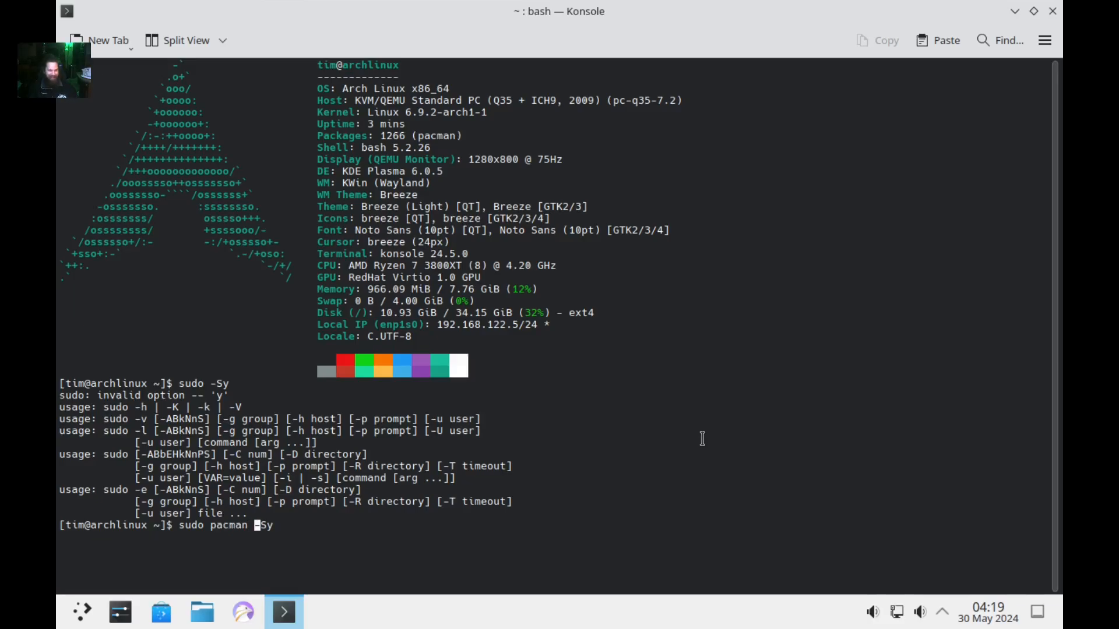
pyautogui.press('Right')
pyautogui.press('Right')
pyautogui.press('Right')
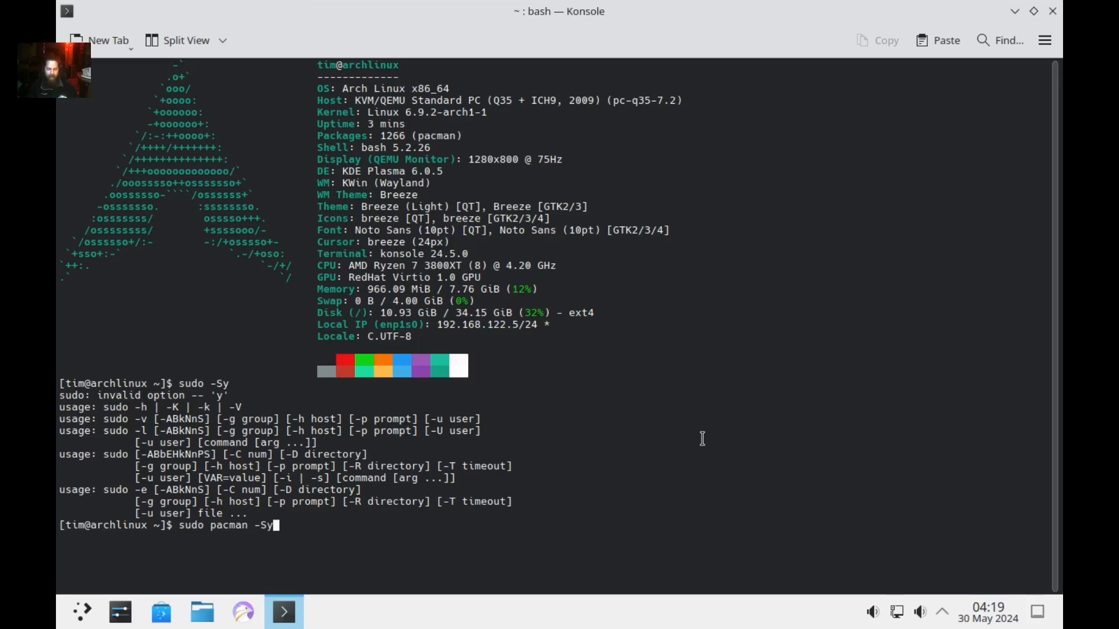
pyautogui.press('Return')
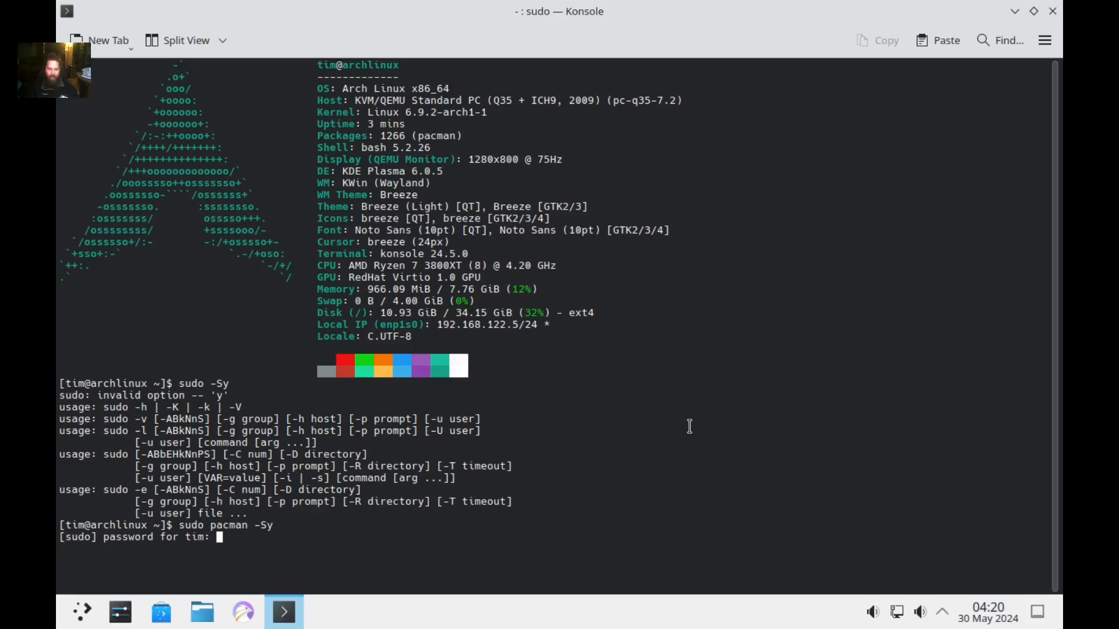
pyautogui.press('Return')
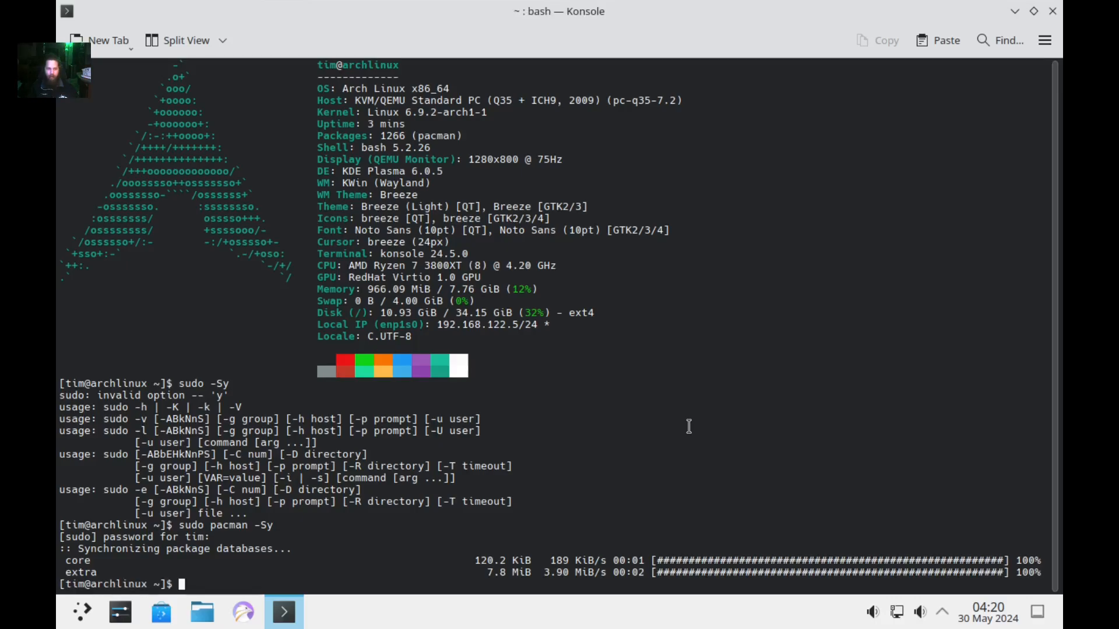
# Upgrade the system with 'sudo pacman -Syu', confirming installation of the 21 packages.
pyautogui.press('Up')
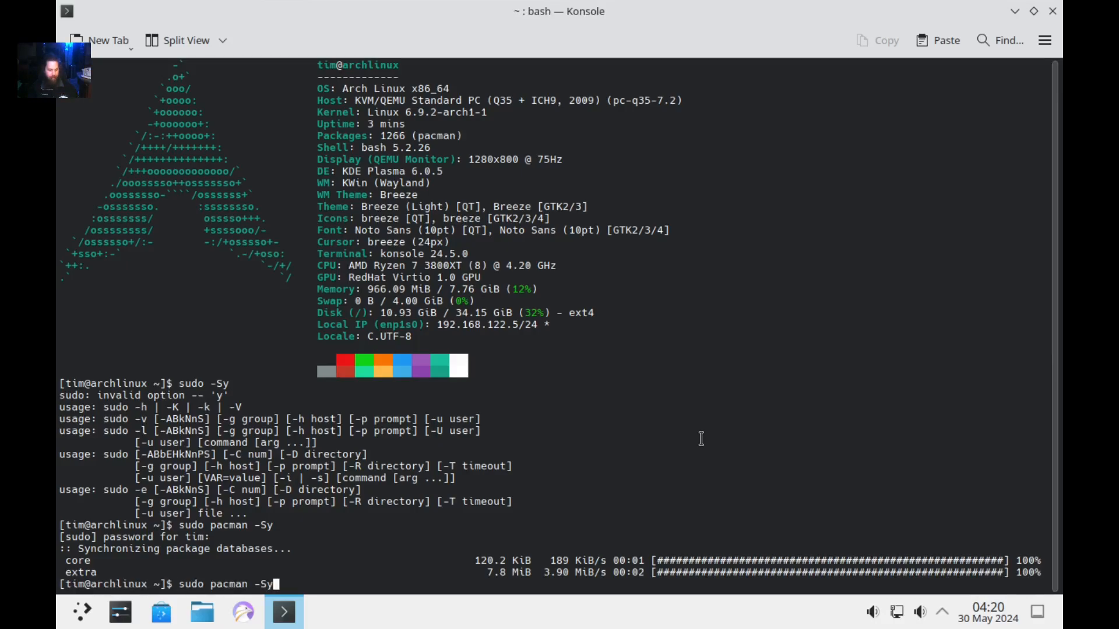
pyautogui.write('u')
pyautogui.press('Return')
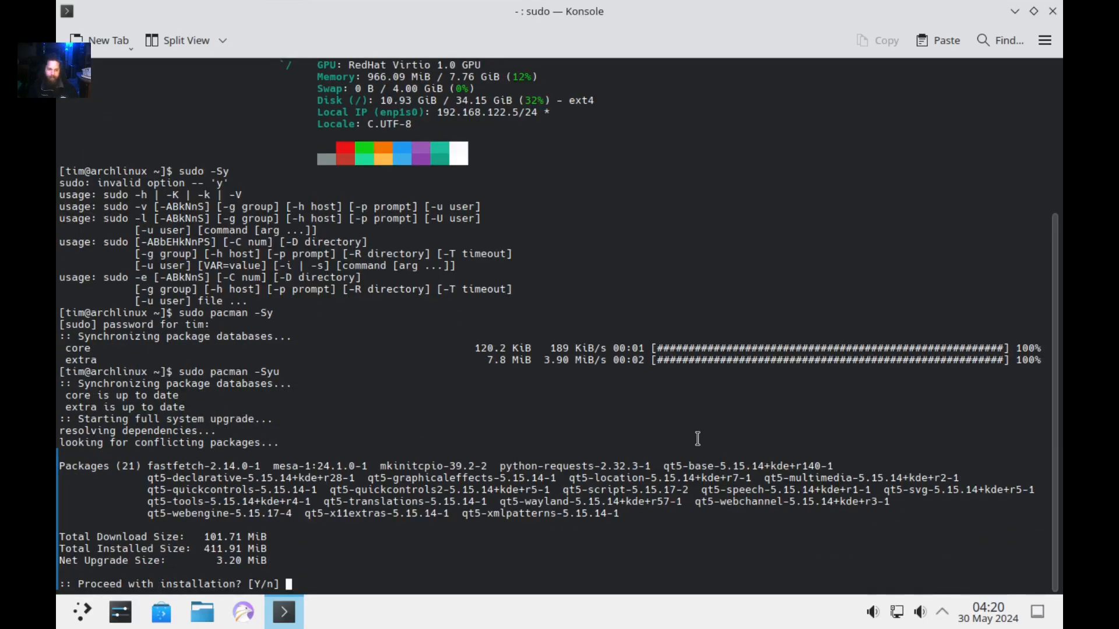
pyautogui.press('Return')
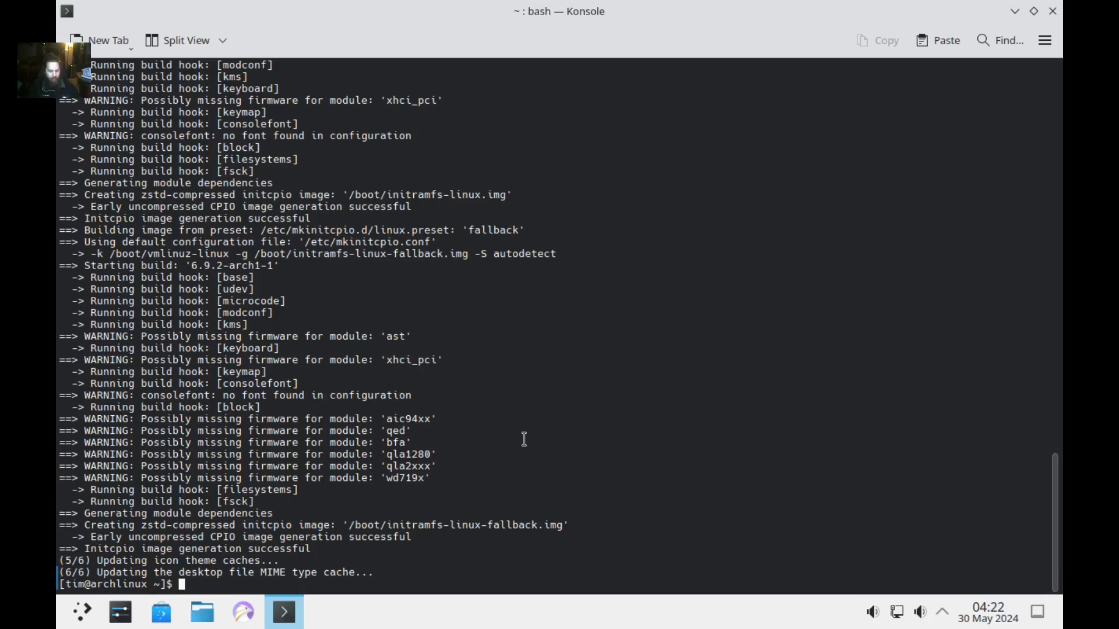
# Exit Konsole, then open a new terminal with Ctrl+Alt+T and close it again.
pyautogui.write('exit')
pyautogui.press('Return')
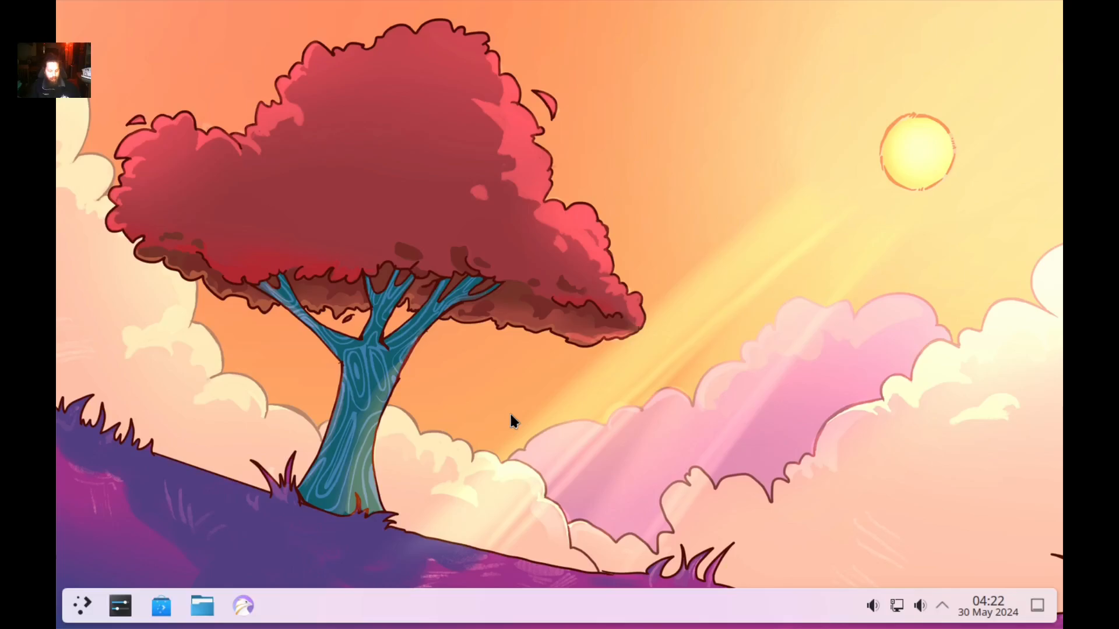
pyautogui.hotkey('ctrl', 'alt', 't')
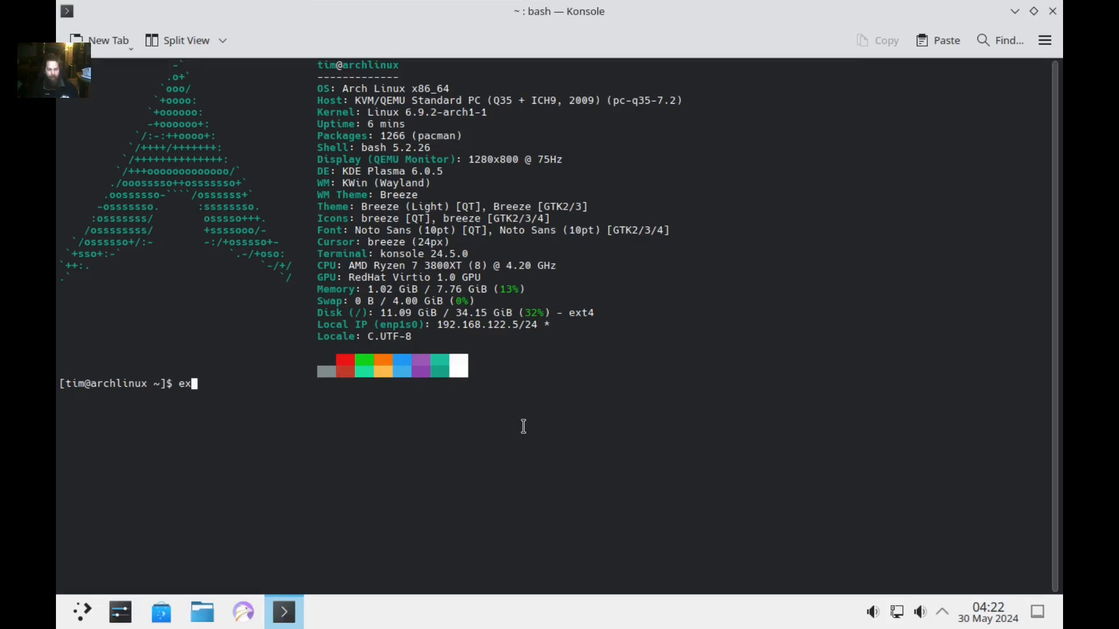
pyautogui.write('it')
pyautogui.press('Return')
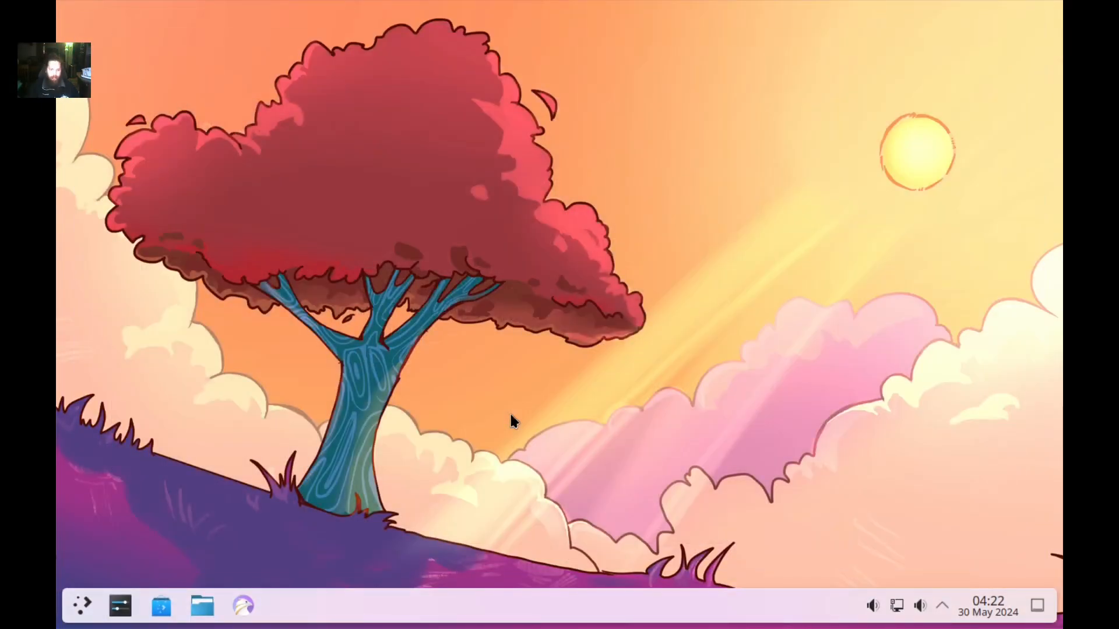
# Apply the Breeze Dark global theme from System Settings' appearance settings.
pyautogui.click(123, 604)
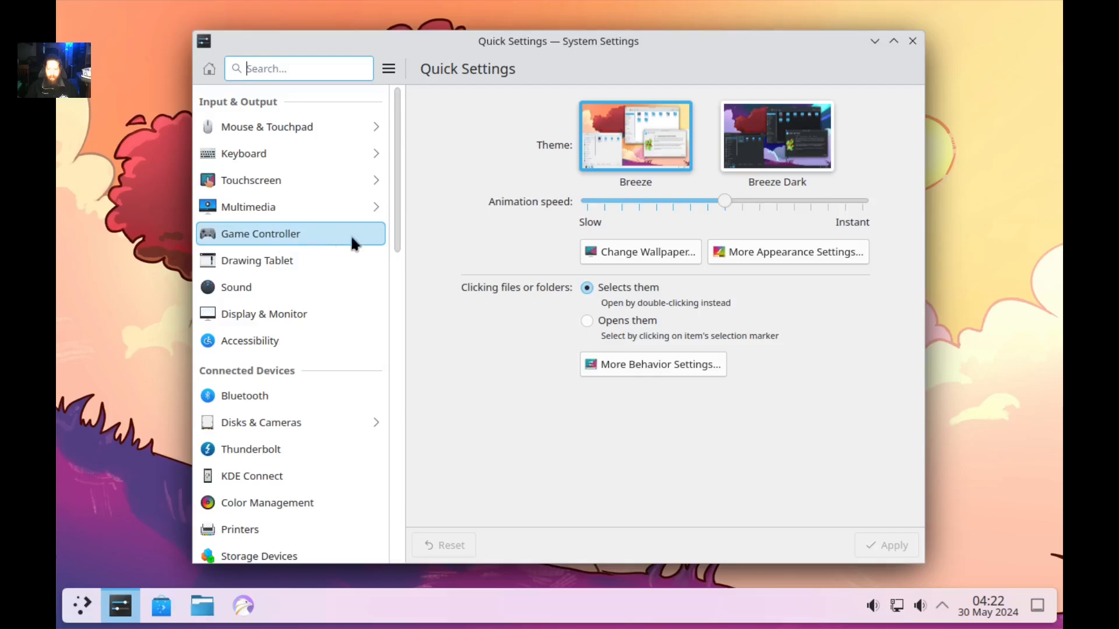
pyautogui.click(781, 263)
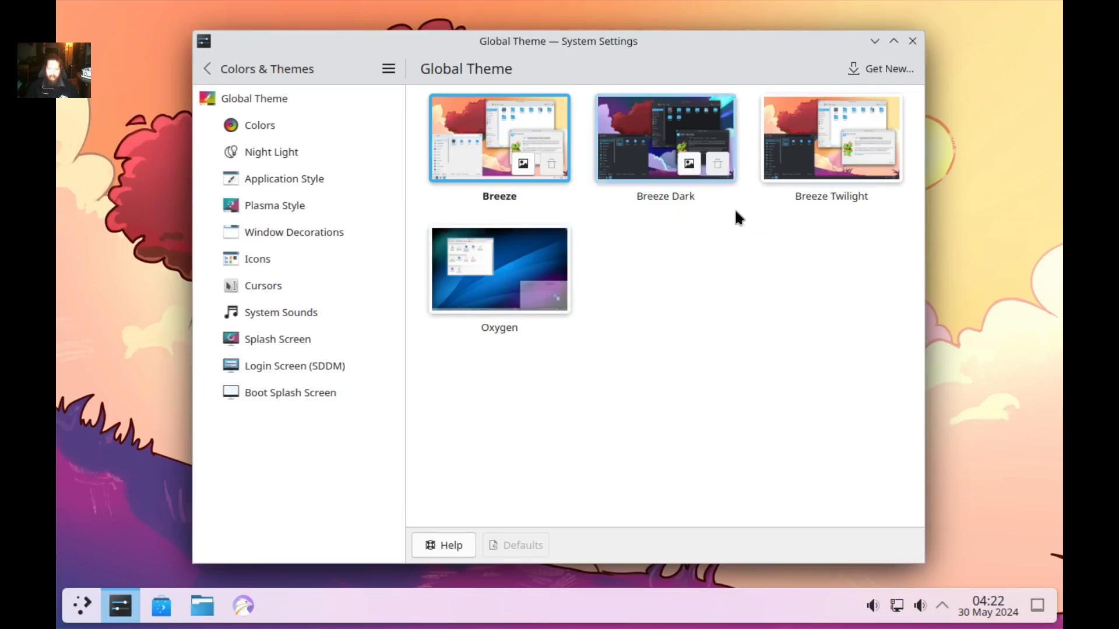
pyautogui.click(648, 144)
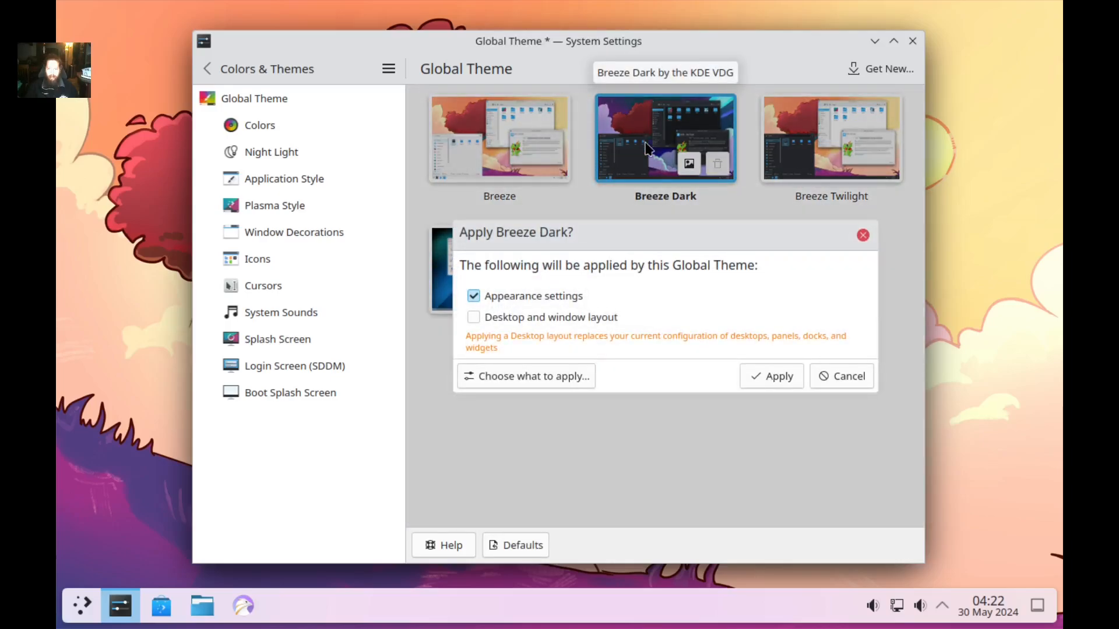
pyautogui.click(776, 376)
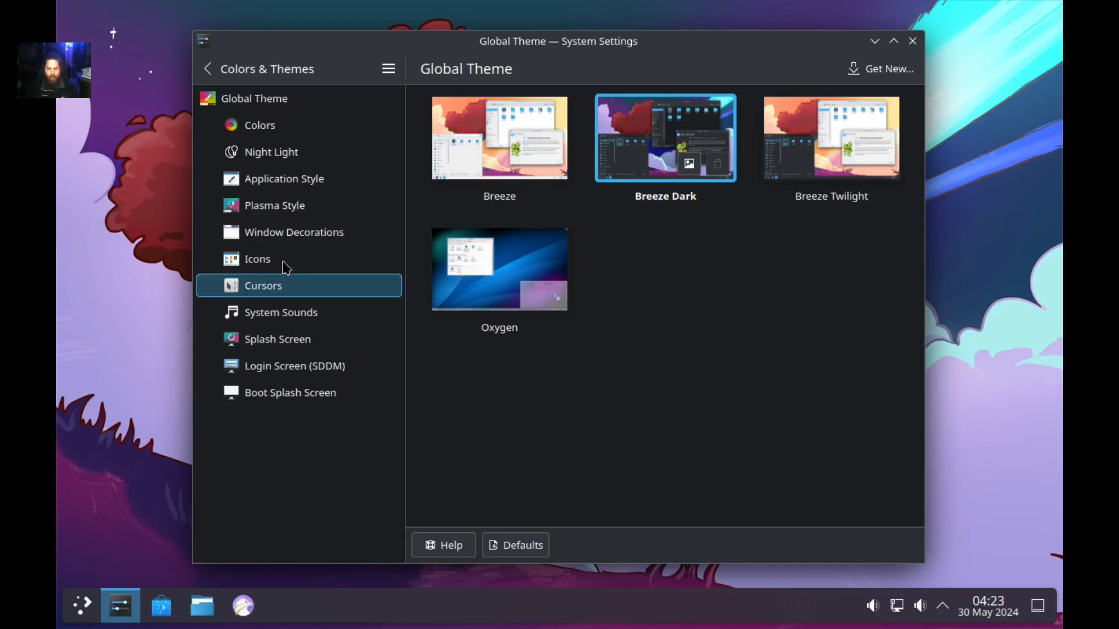
# Show the Colors page, look through the installed schemes, and browse the online colour scheme catalogue.
pyautogui.click(292, 128)
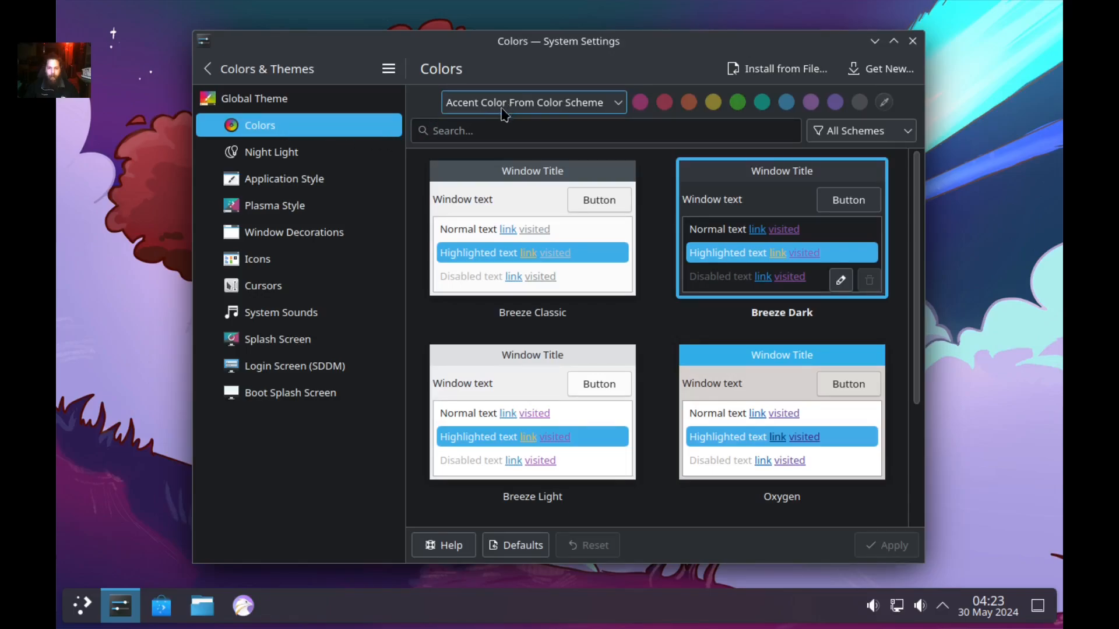
pyautogui.scroll(-3, 582, 355)
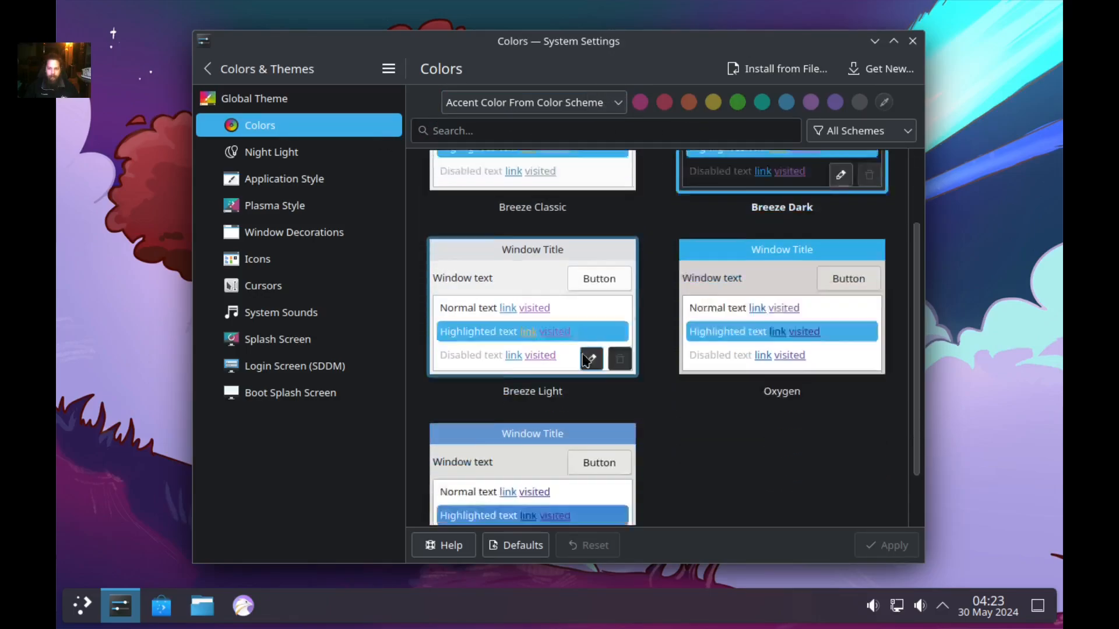
pyautogui.scroll(-2, 589, 367)
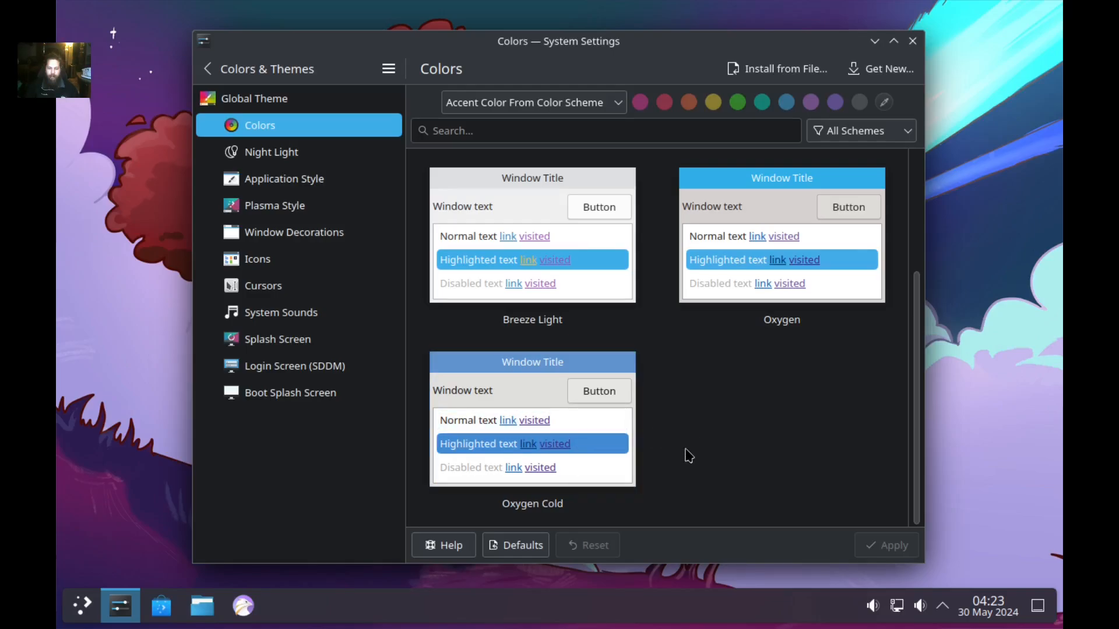
pyautogui.scroll(3, 507, 421)
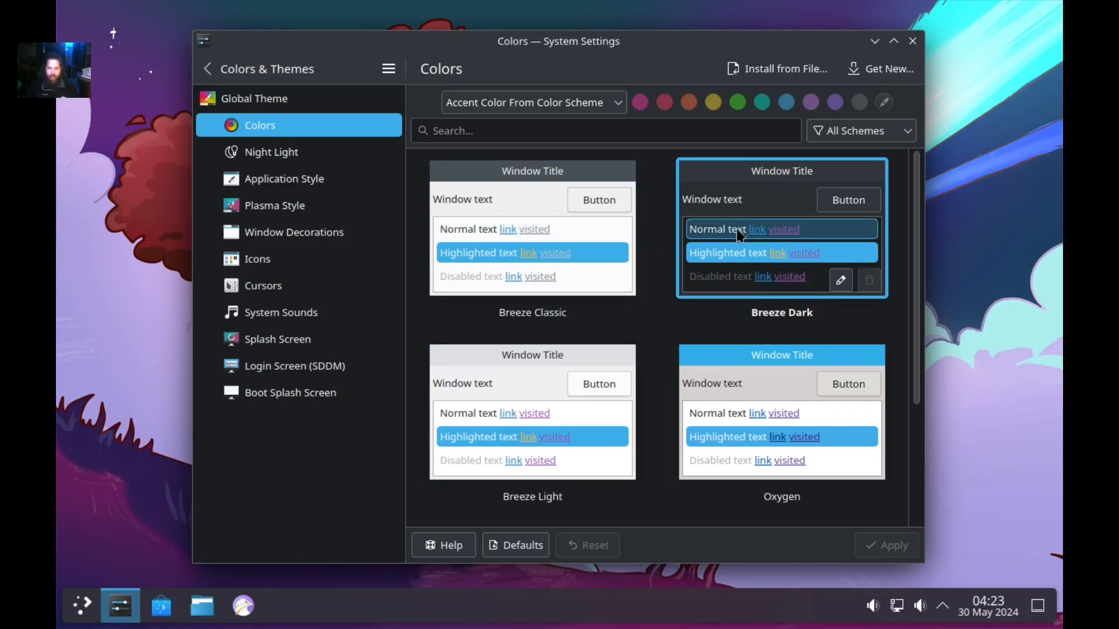
pyautogui.click(874, 74)
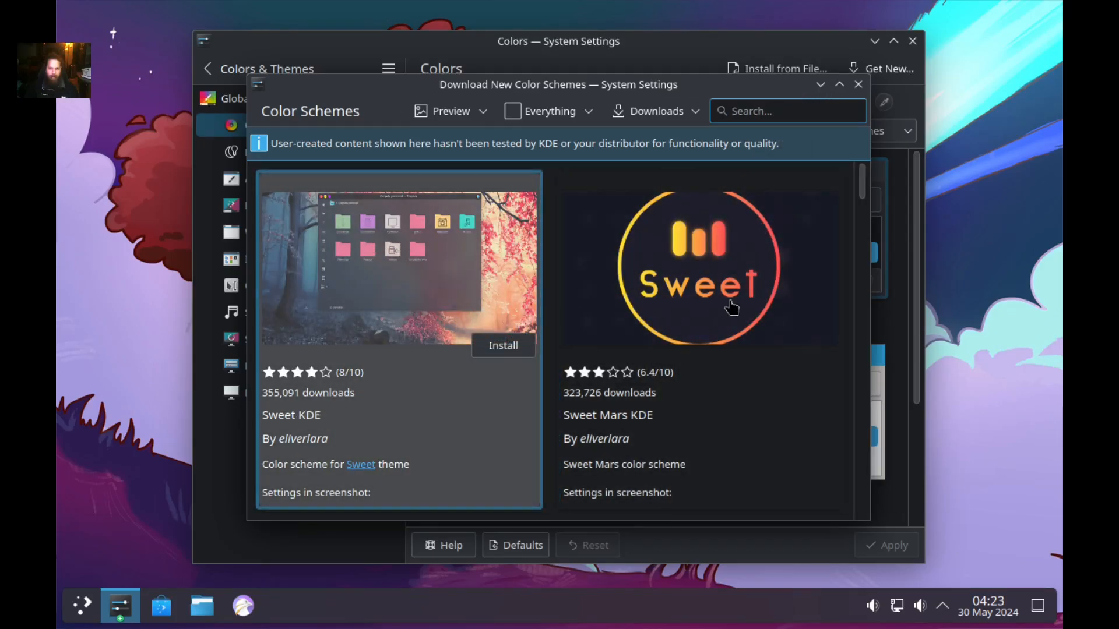
# Install the Sweet KDE, Aritim-Dark and Sweet Ambar Blue colour schemes, then close the catalogue.
pyautogui.click(527, 350)
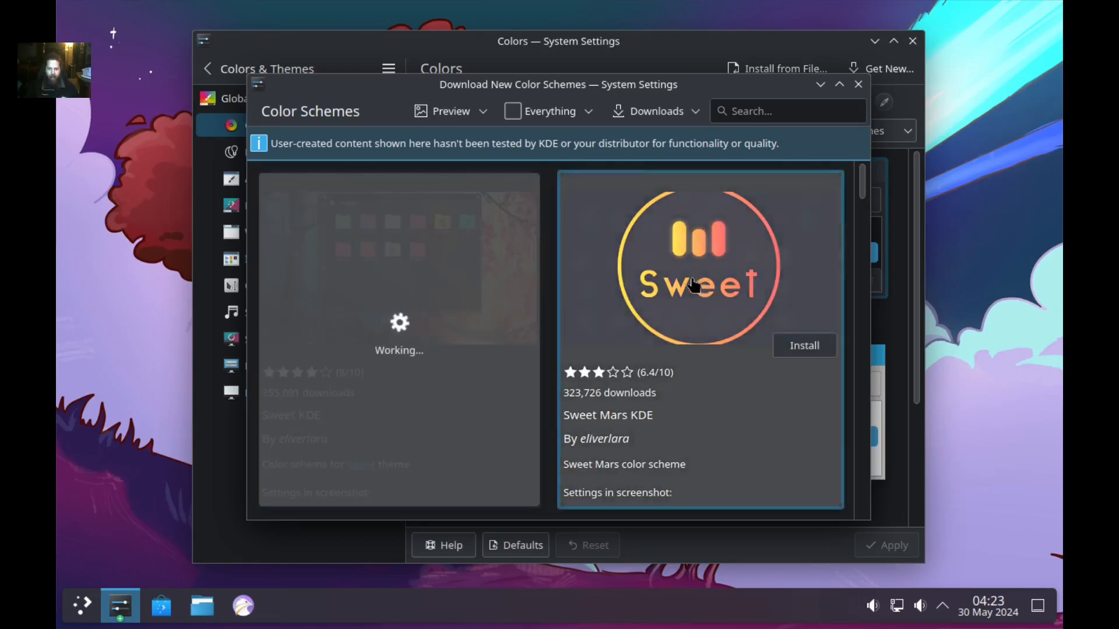
pyautogui.scroll(-1, 672, 290)
pyautogui.scroll(-6, 672, 289)
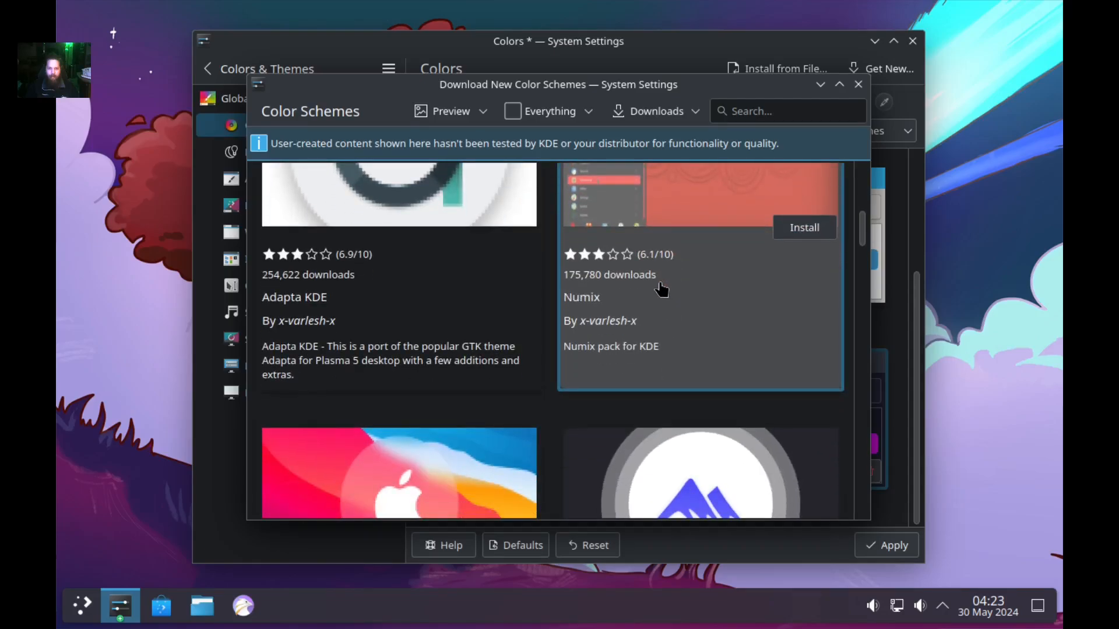
pyautogui.scroll(2, 661, 289)
pyautogui.scroll(-4, 661, 289)
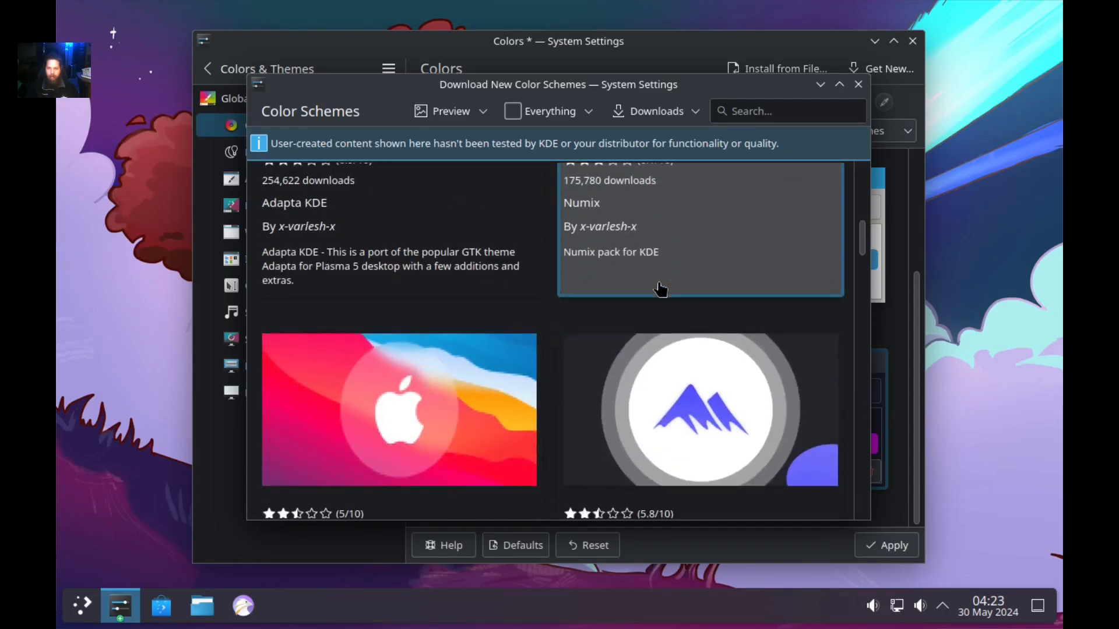
pyautogui.scroll(-4, 661, 289)
pyautogui.scroll(-6, 661, 289)
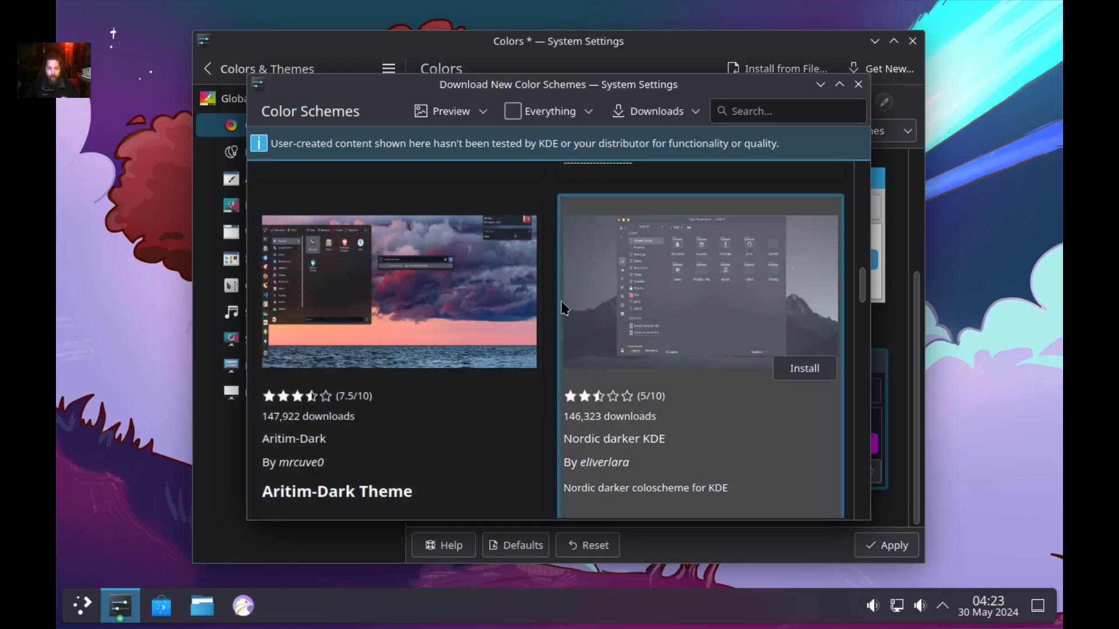
pyautogui.scroll(-2, 496, 284)
pyautogui.click(498, 278)
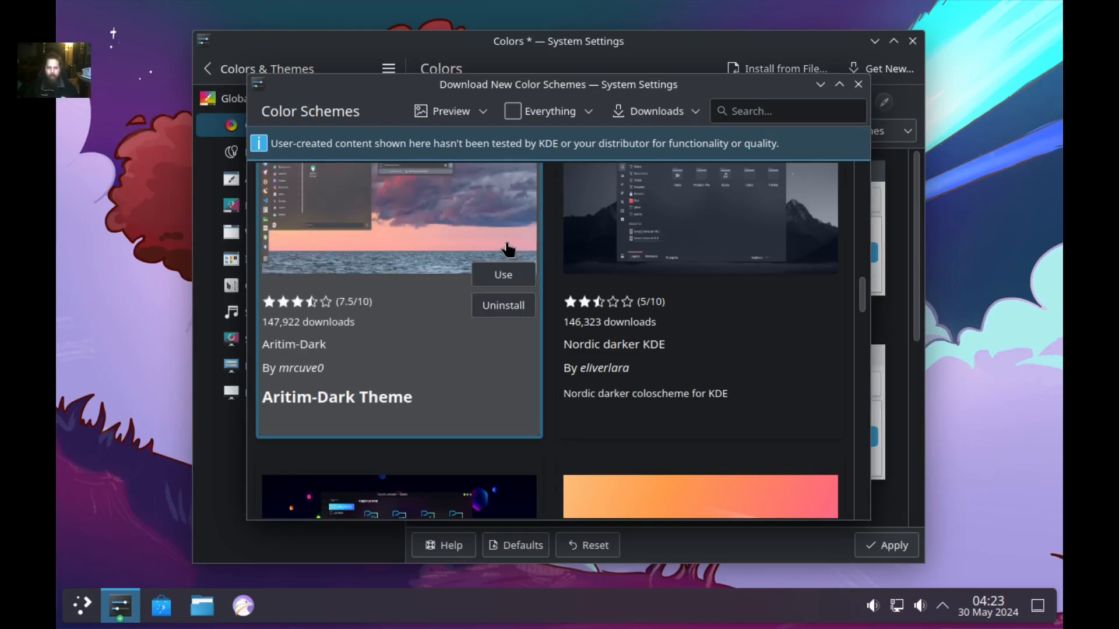
pyautogui.scroll(-6, 511, 251)
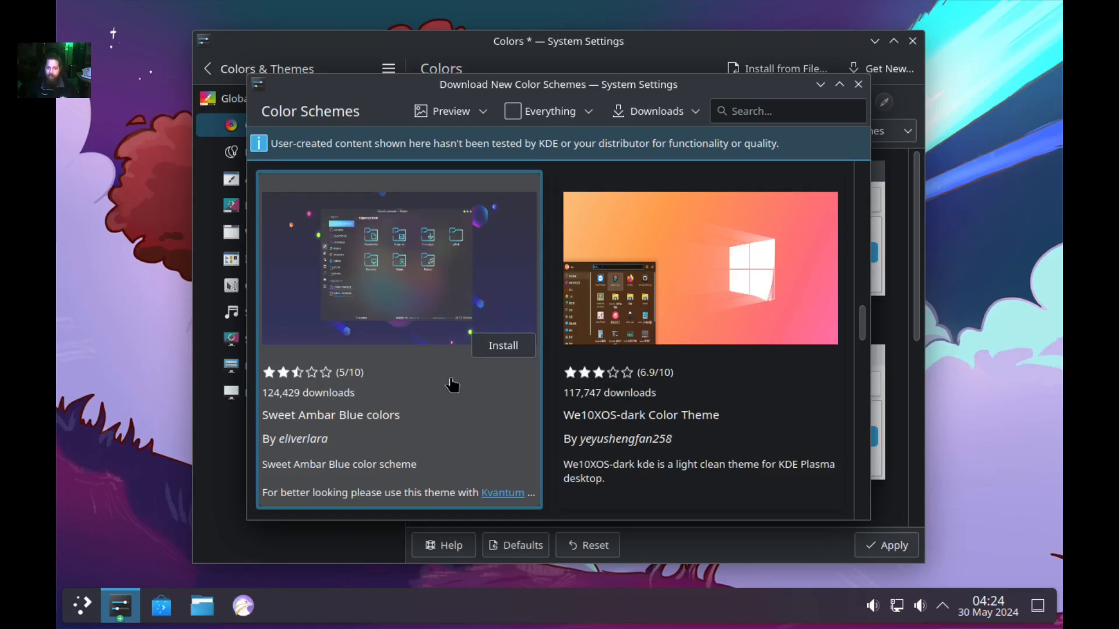
pyautogui.click(505, 346)
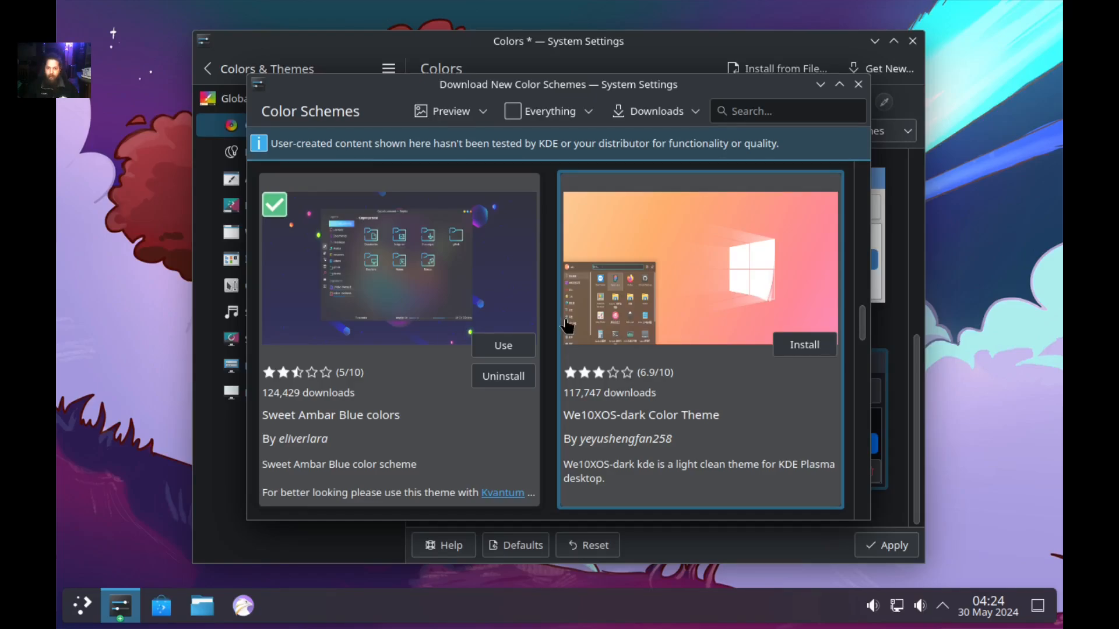
pyautogui.scroll(-4, 567, 325)
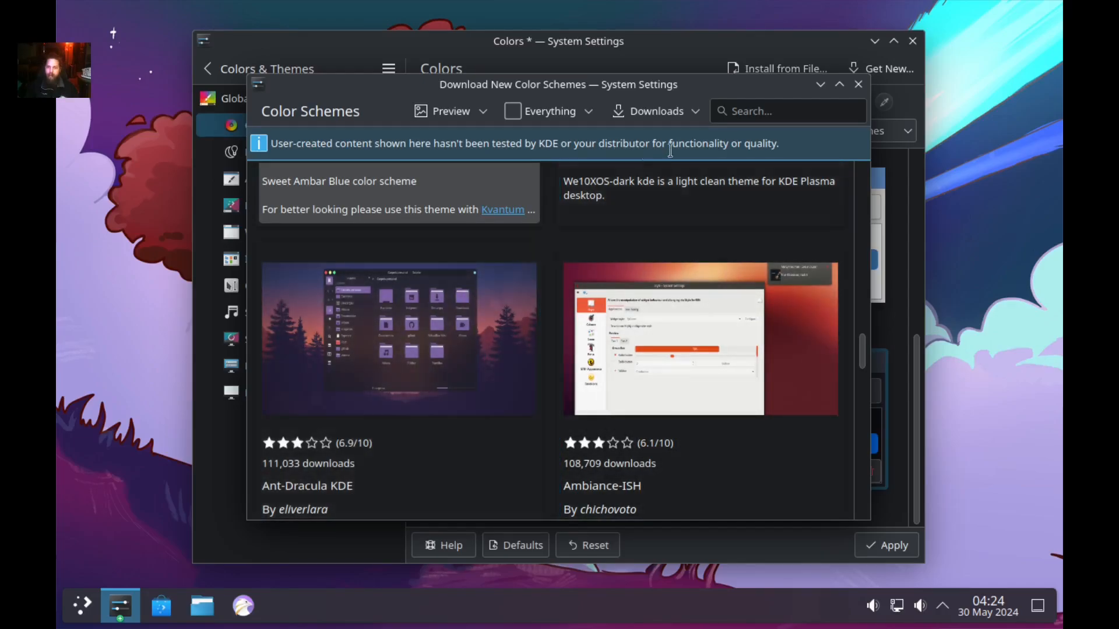
pyautogui.click(858, 85)
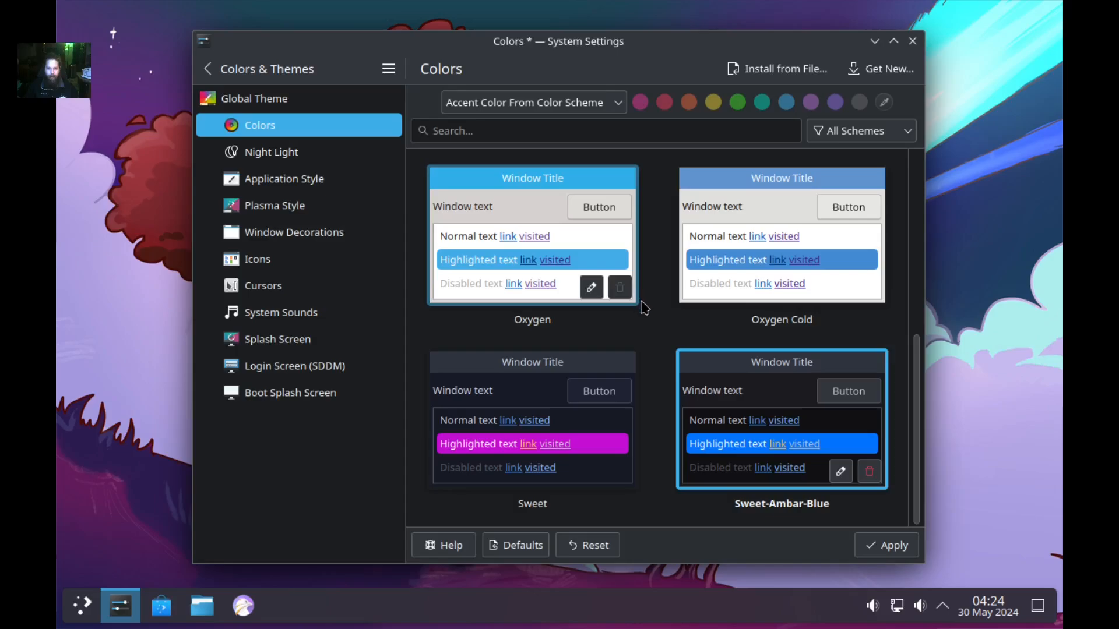
# Apply the Sweet colour scheme and preview it in the application launcher.
pyautogui.click(519, 395)
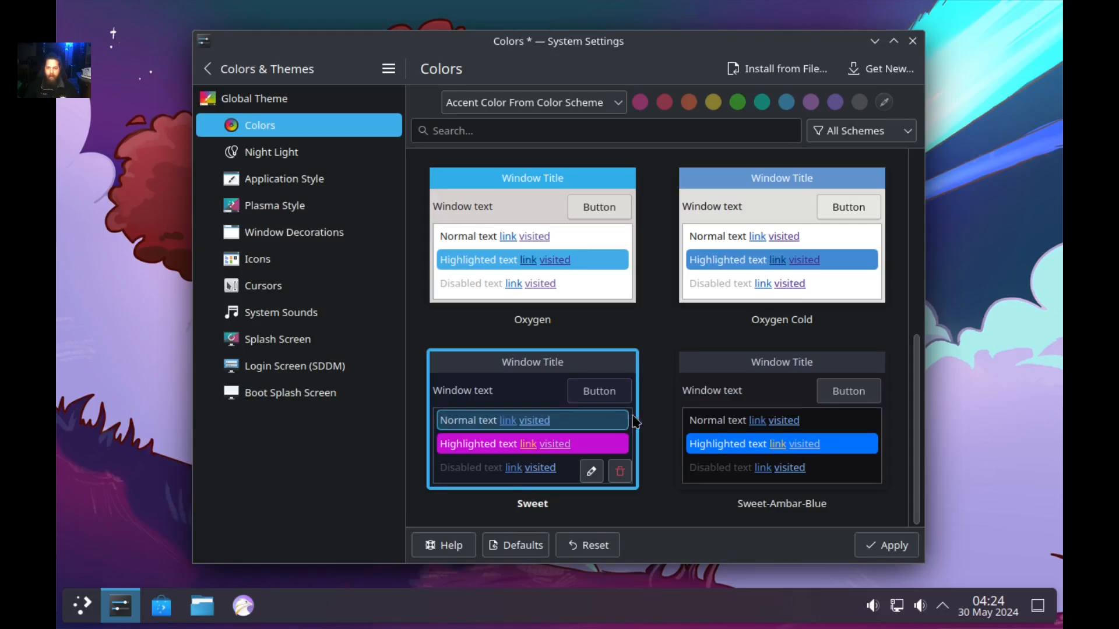
pyautogui.click(899, 551)
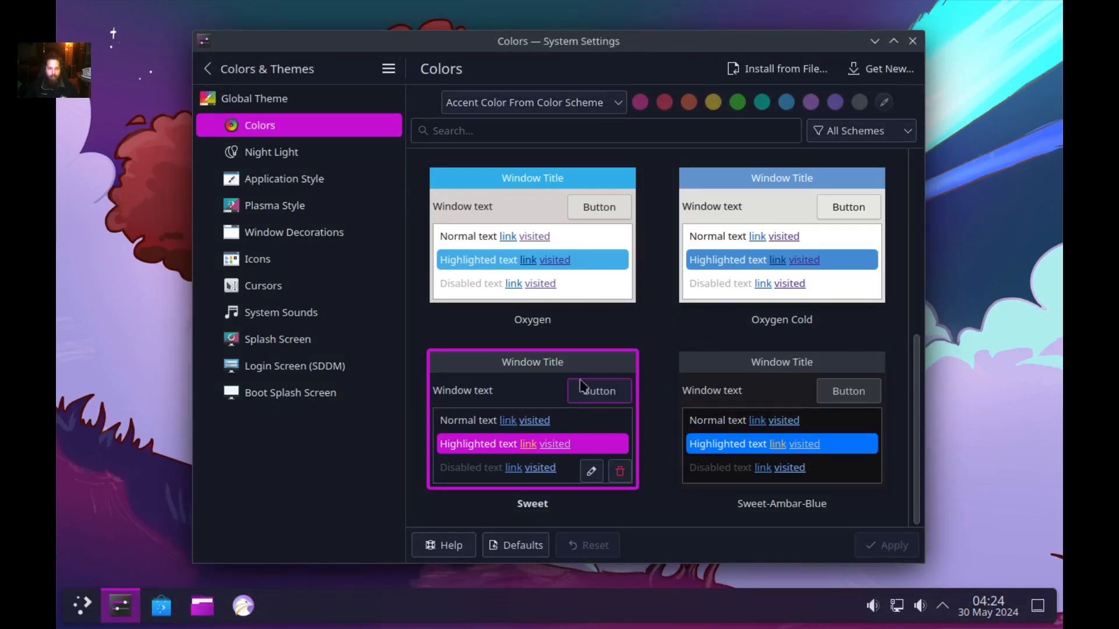
pyautogui.click(80, 609)
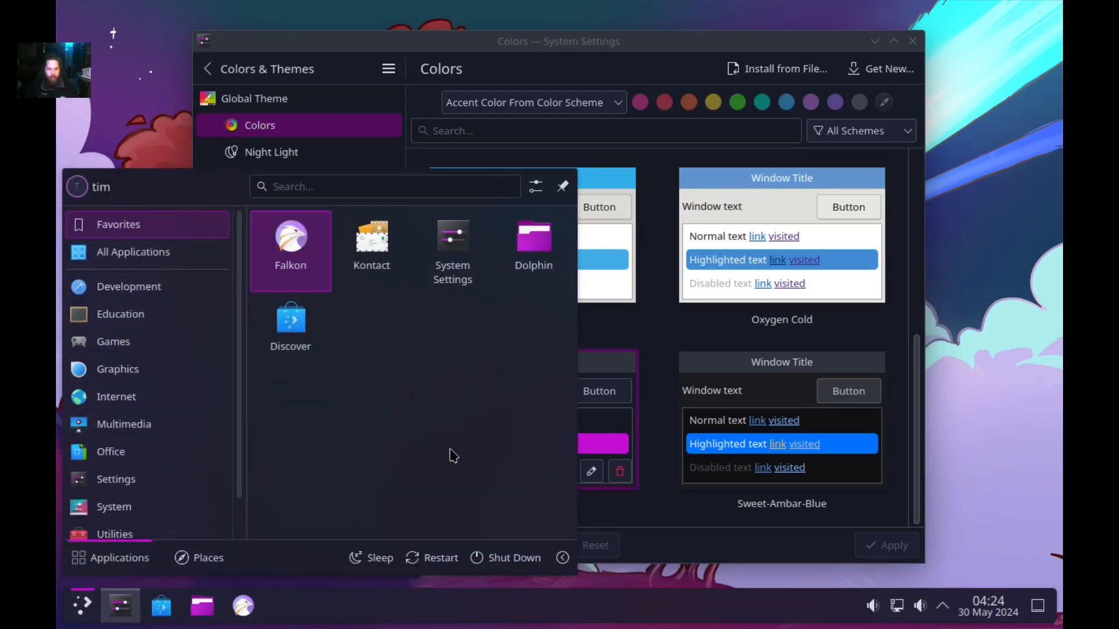
pyautogui.click(687, 548)
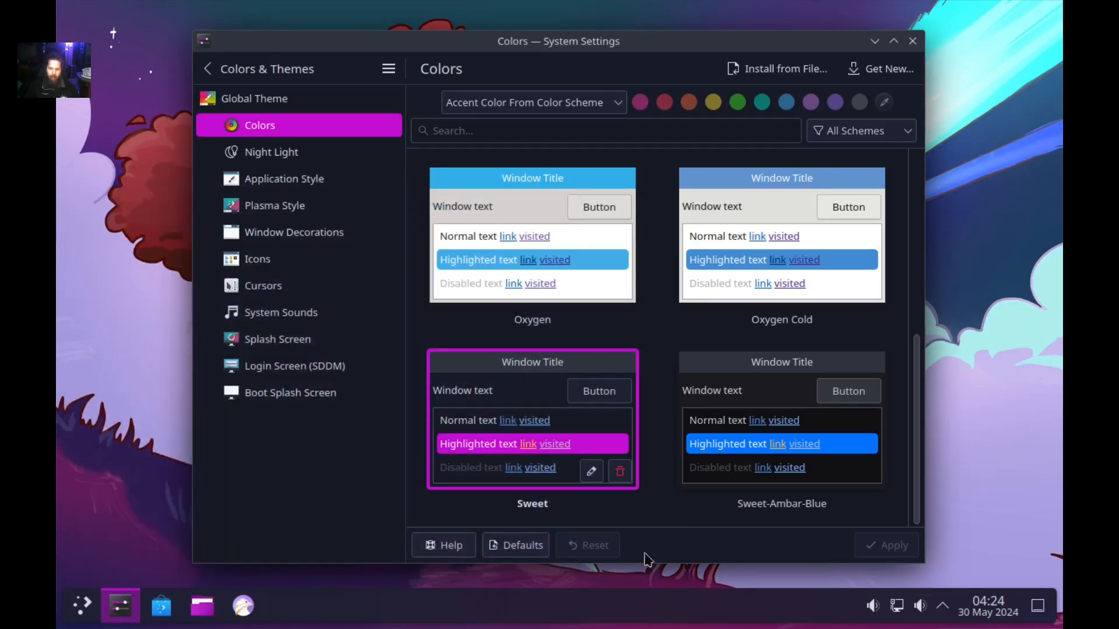
# Apply the Sweet-Ambar-Blue colour scheme and check its colours in the launcher.
pyautogui.click(768, 385)
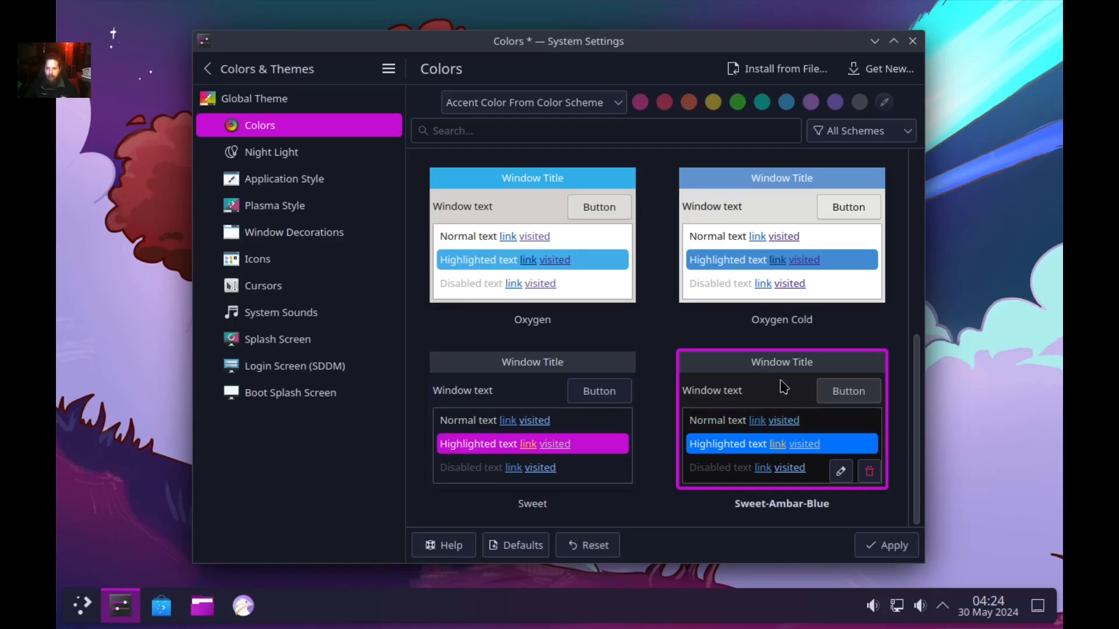
pyautogui.click(891, 547)
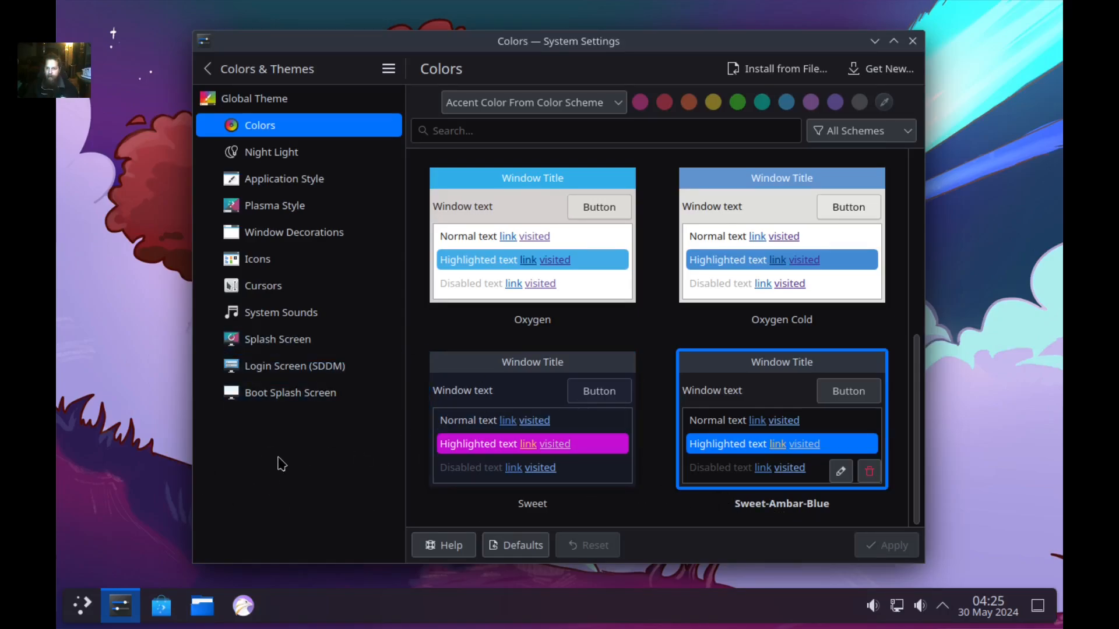
pyautogui.click(86, 606)
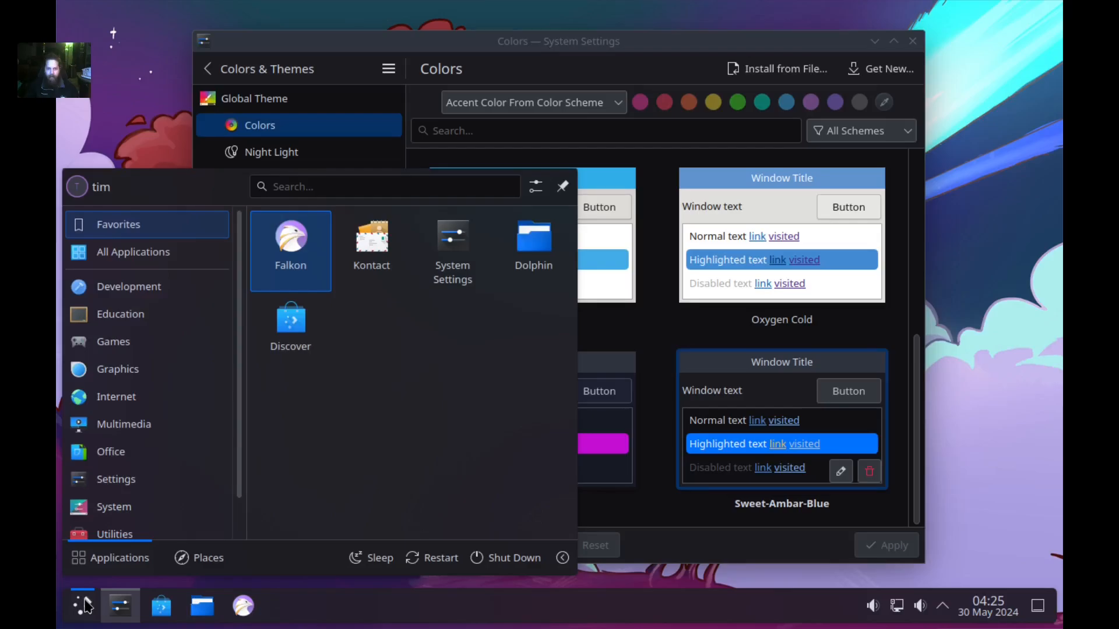
pyautogui.click(86, 606)
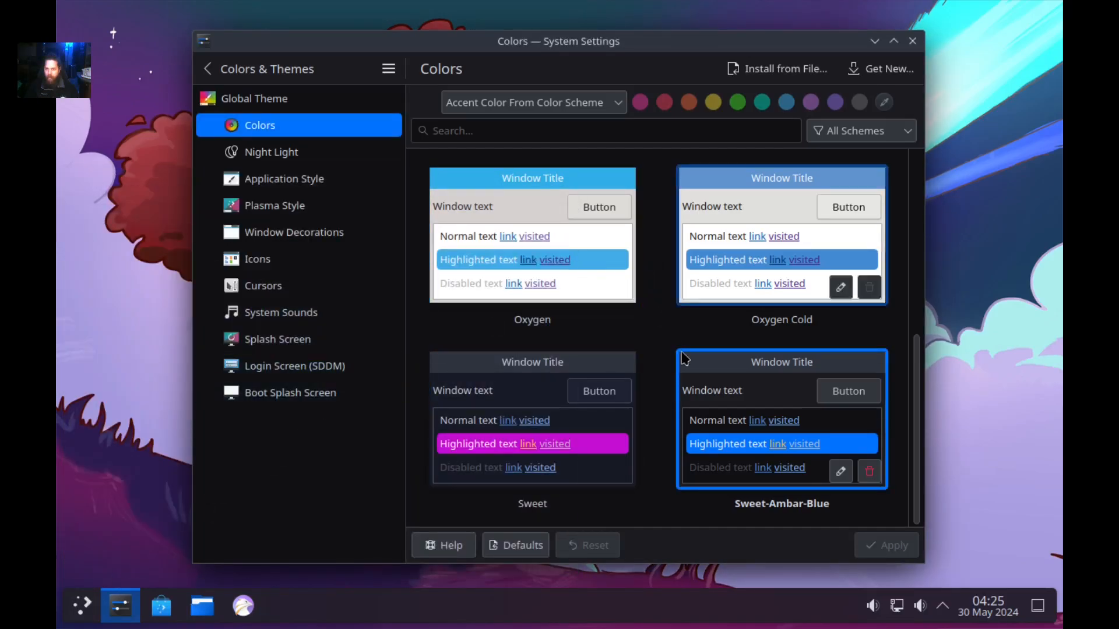
pyautogui.scroll(4, 691, 380)
pyautogui.scroll(1, 691, 380)
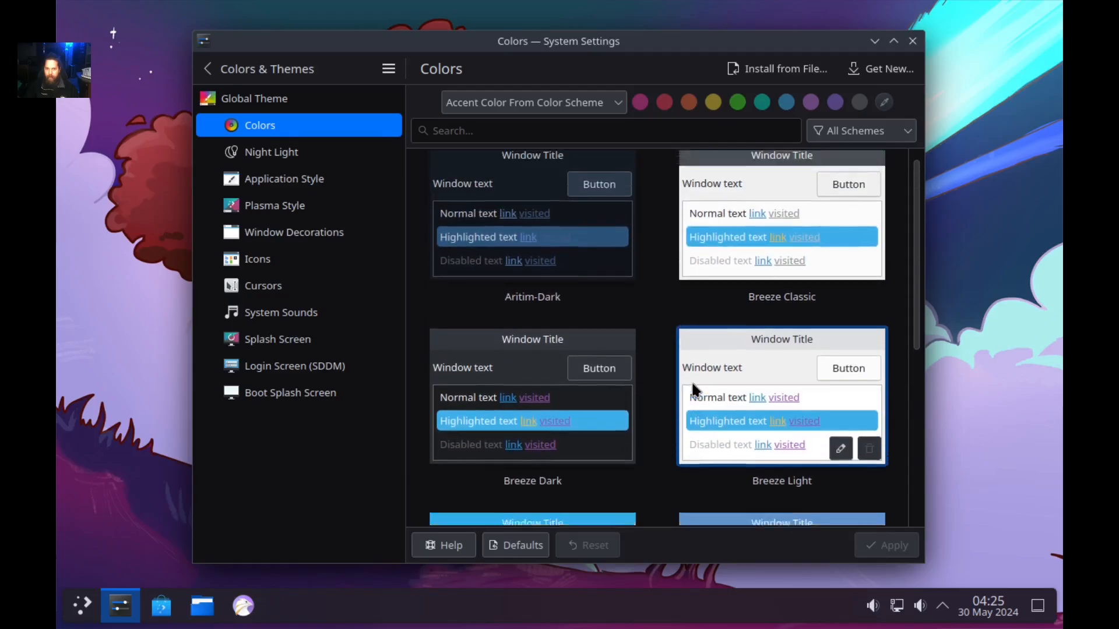
# Apply the Aritim-Dark colour scheme and check its colours in the launcher.
pyautogui.click(521, 193)
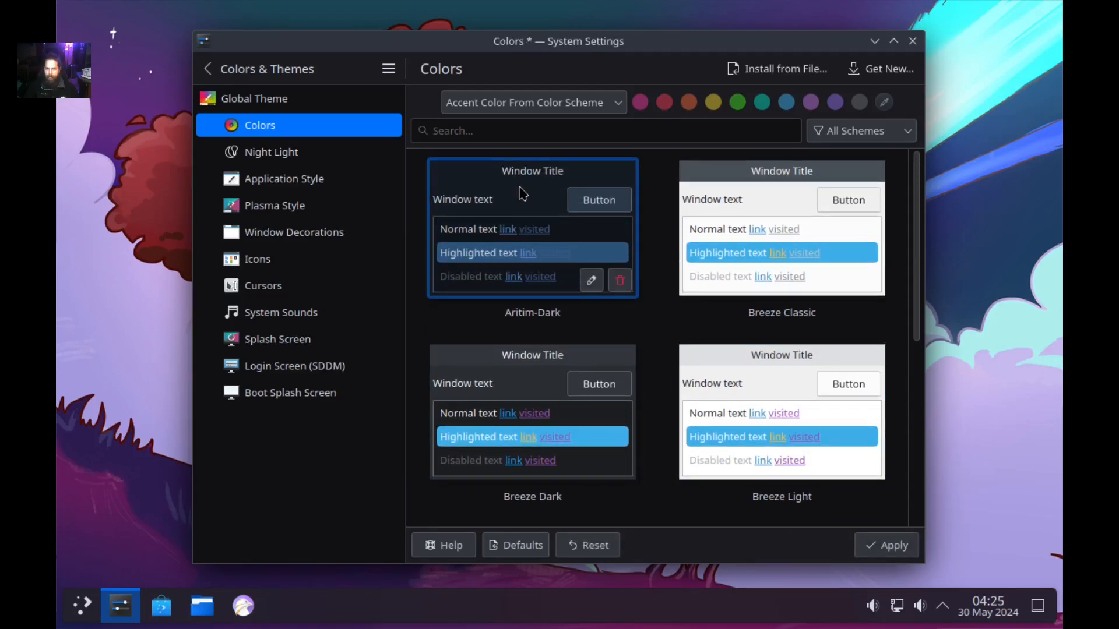
pyautogui.click(875, 544)
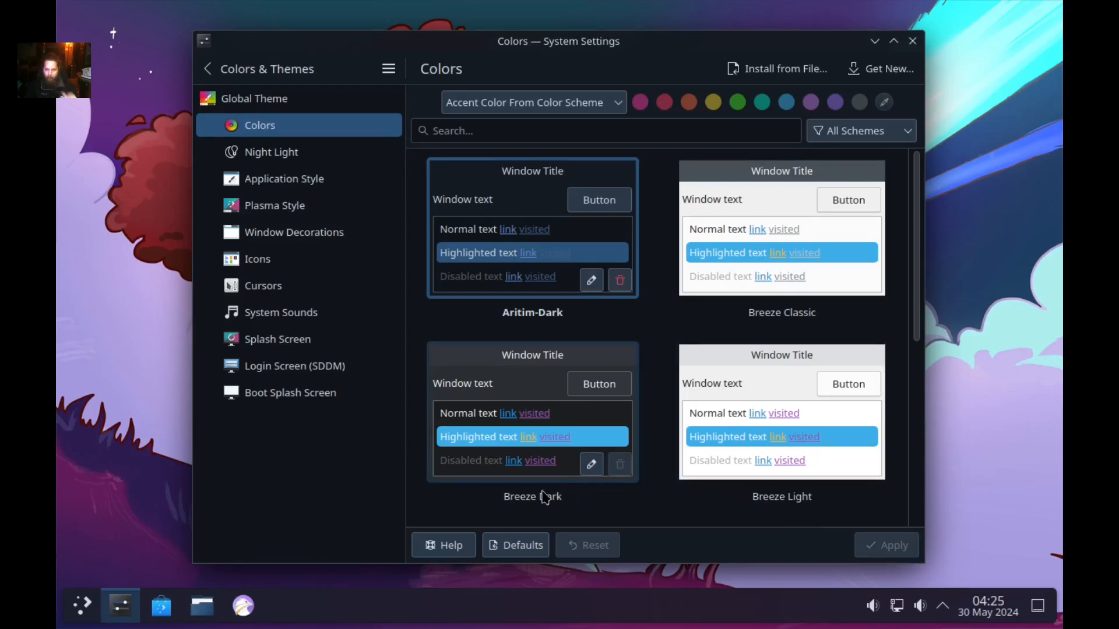
pyautogui.click(76, 607)
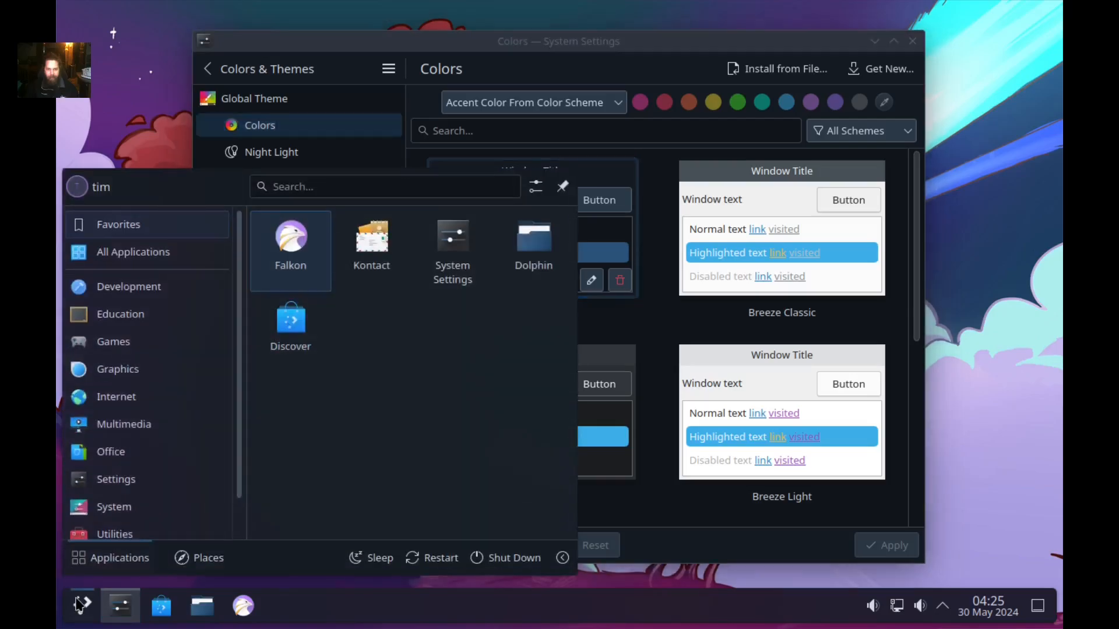
pyautogui.click(81, 606)
pyautogui.scroll(-5, 644, 379)
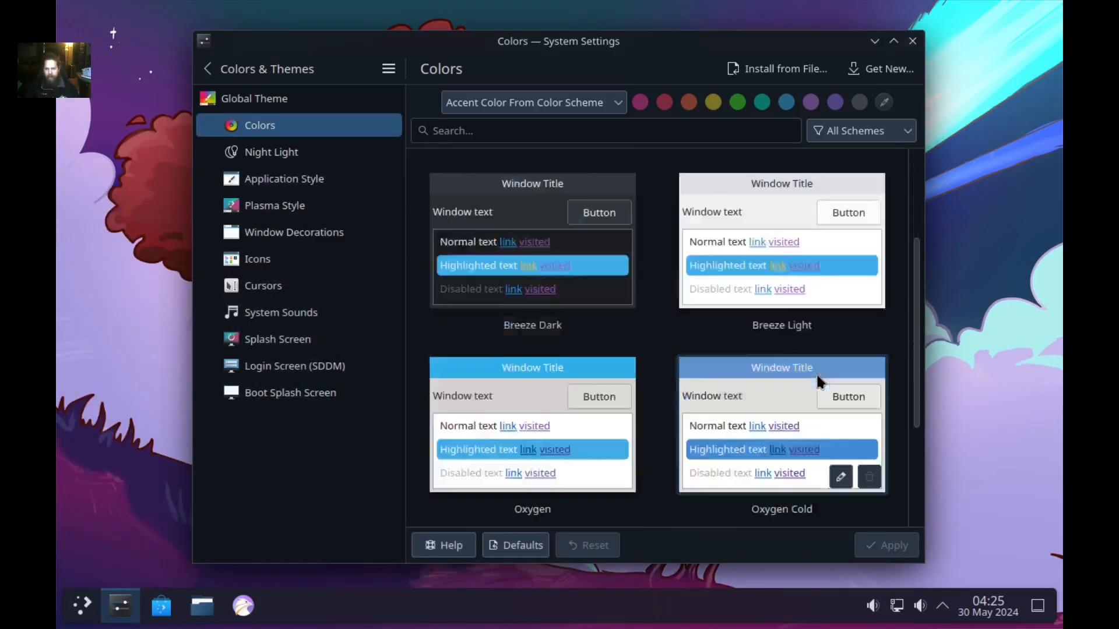
# Reapply Sweet-Ambar-Blue as the final colour scheme.
pyautogui.click(813, 388)
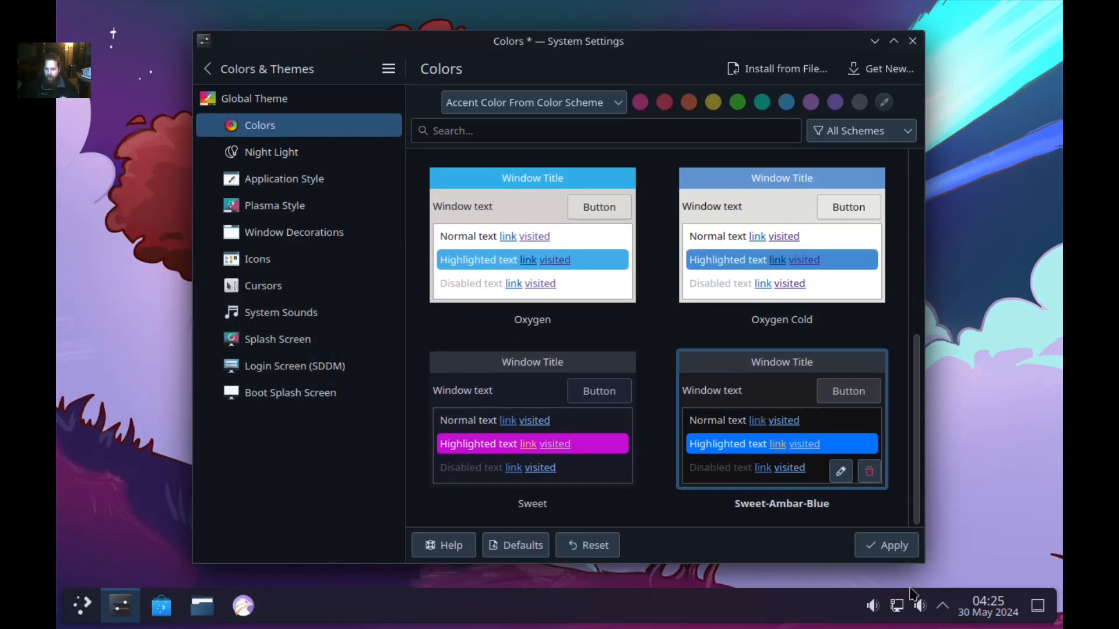
pyautogui.click(902, 553)
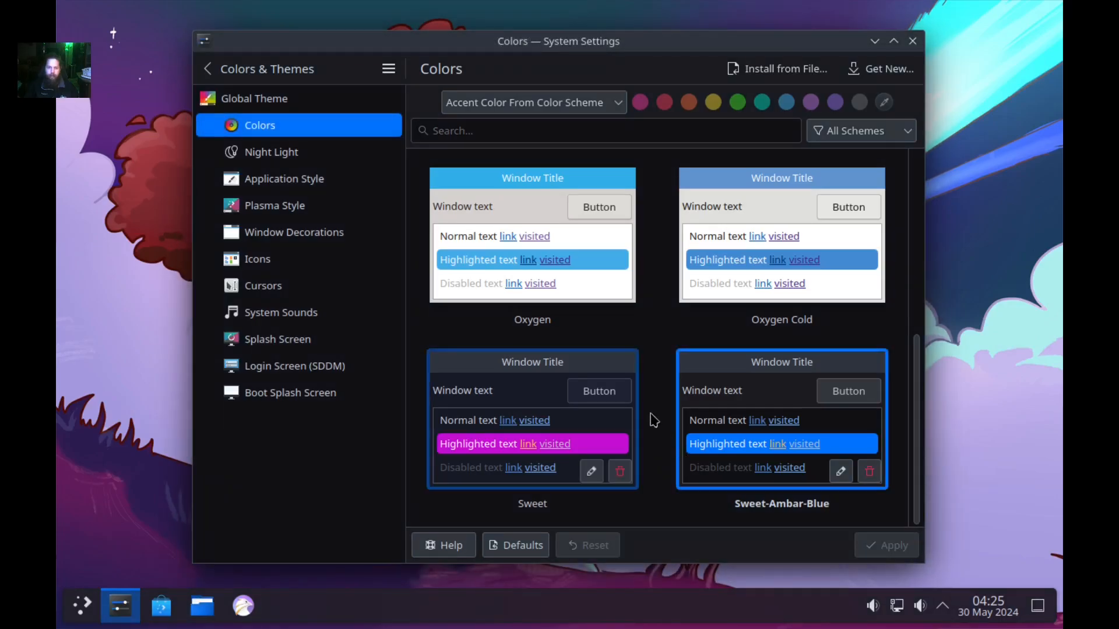
pyautogui.scroll(5, 711, 244)
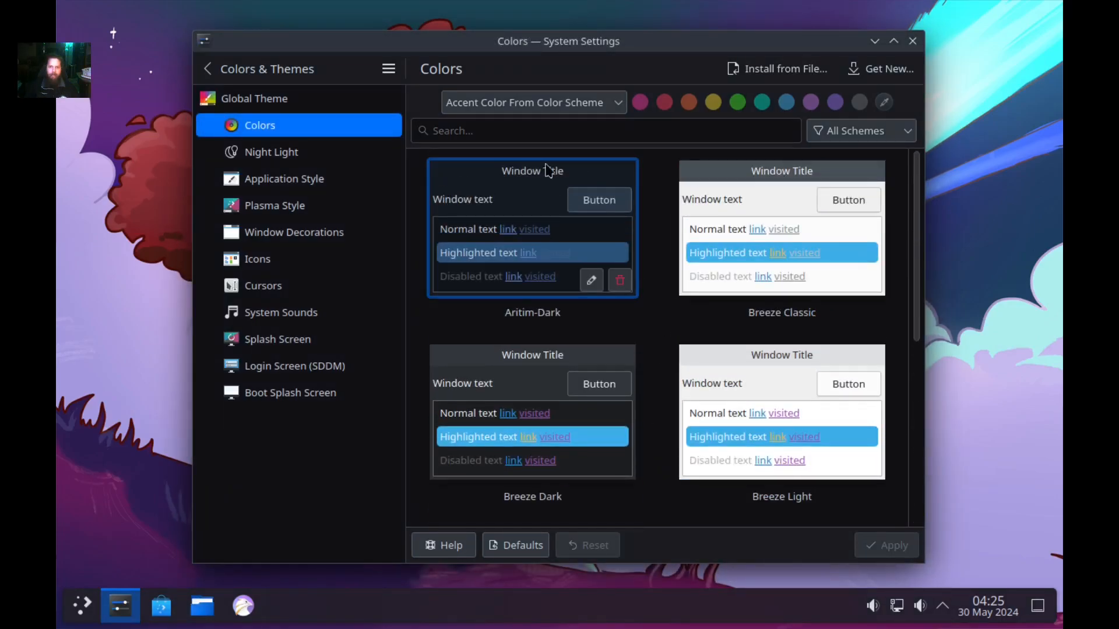
pyautogui.click(577, 110)
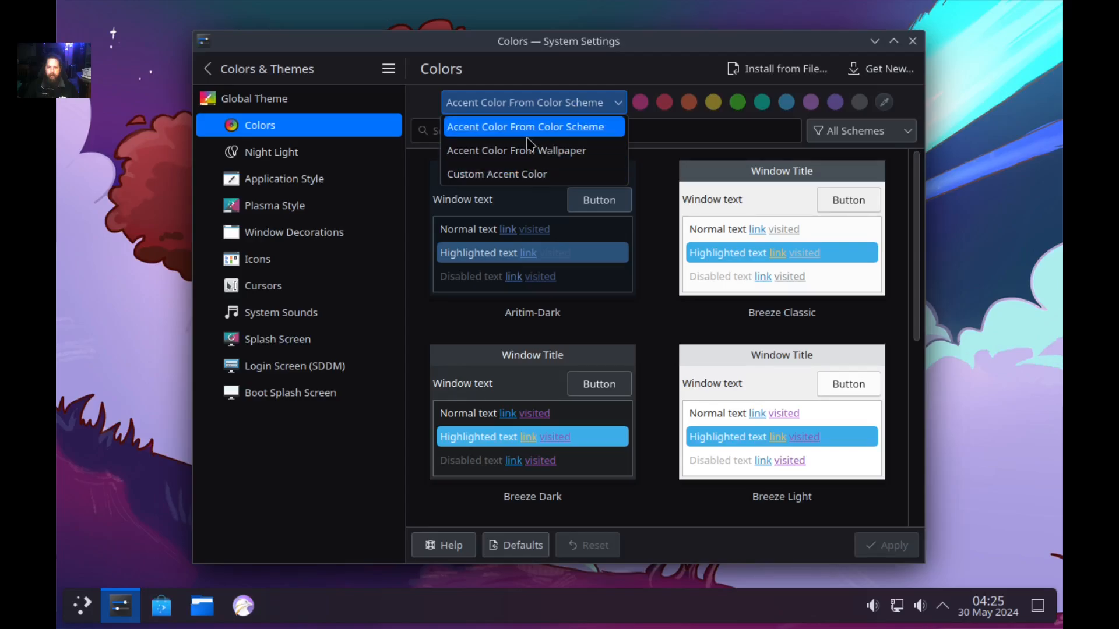
# Set a custom green accent colour and apply it.
pyautogui.click(539, 175)
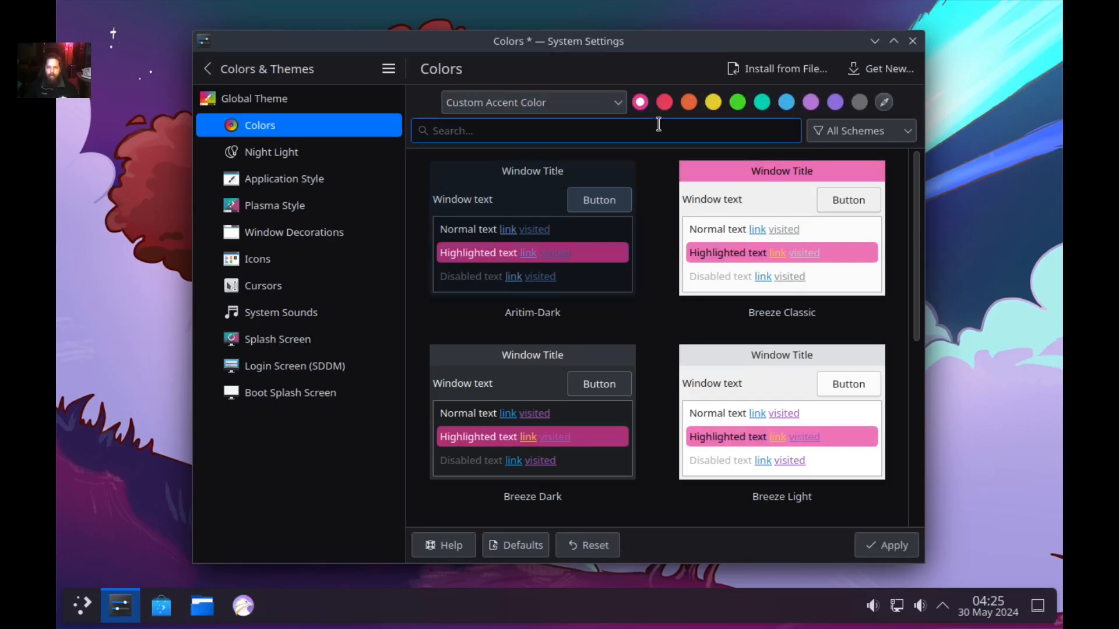
pyautogui.click(738, 110)
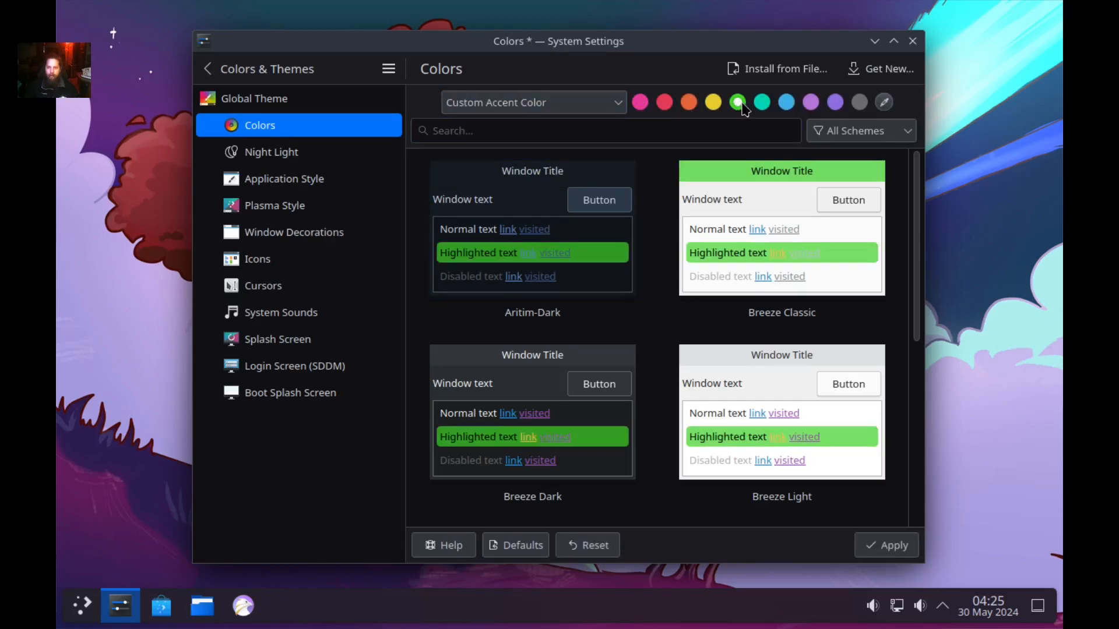
pyautogui.click(877, 549)
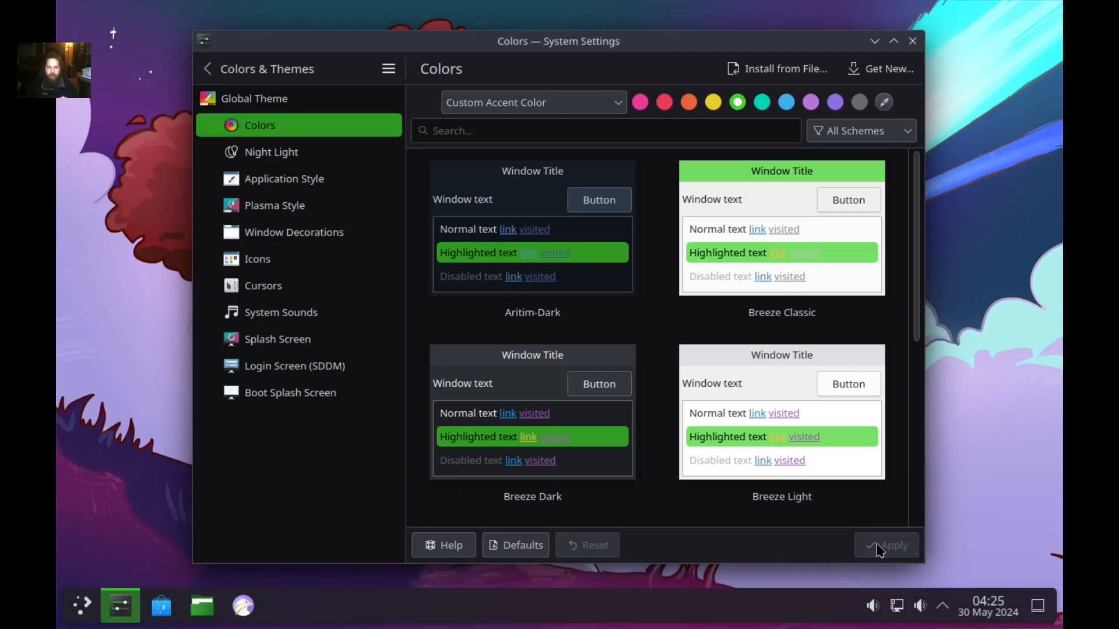
pyautogui.moveTo(544, 250)
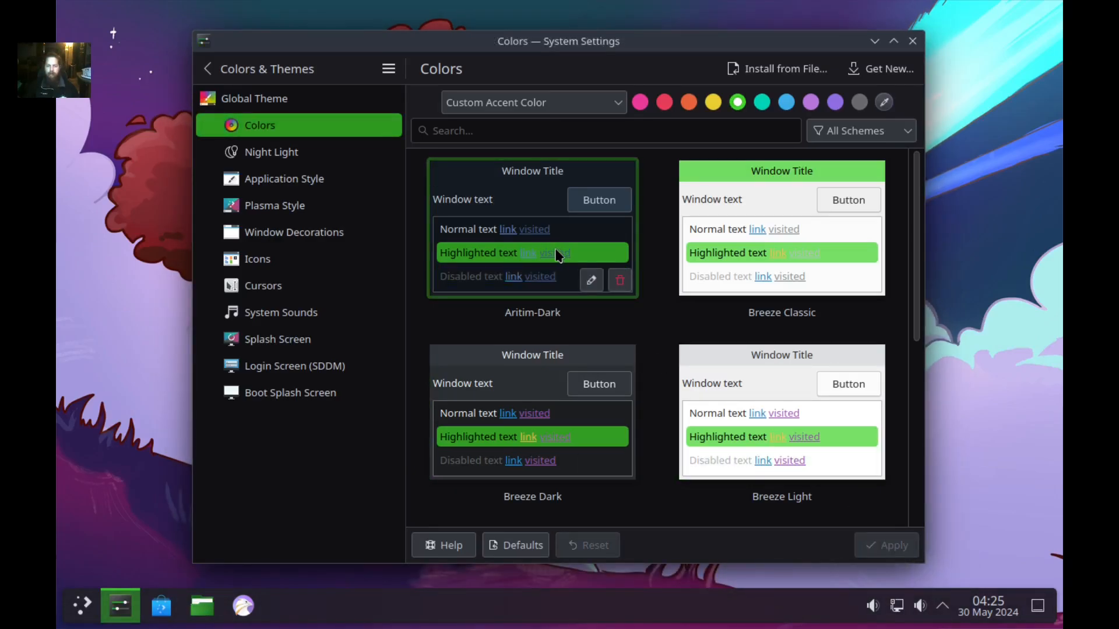
pyautogui.scroll(-6, 588, 268)
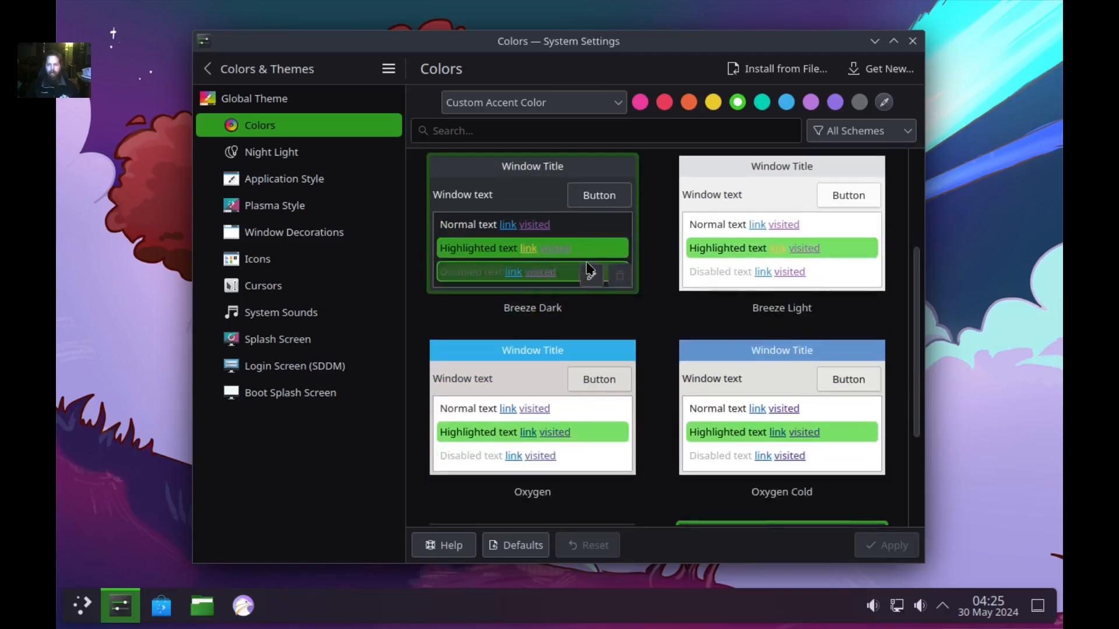
pyautogui.scroll(6, 581, 265)
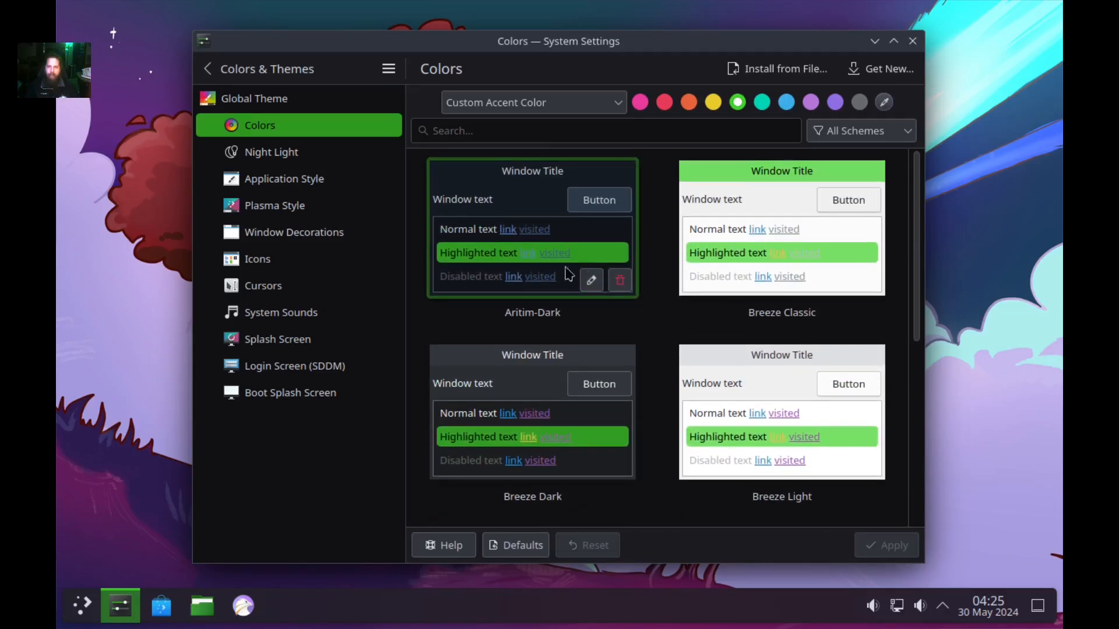
# Preview the green accent in the launcher, then go to the Night Light page.
pyautogui.click(88, 609)
pyautogui.click(87, 608)
pyautogui.click(337, 152)
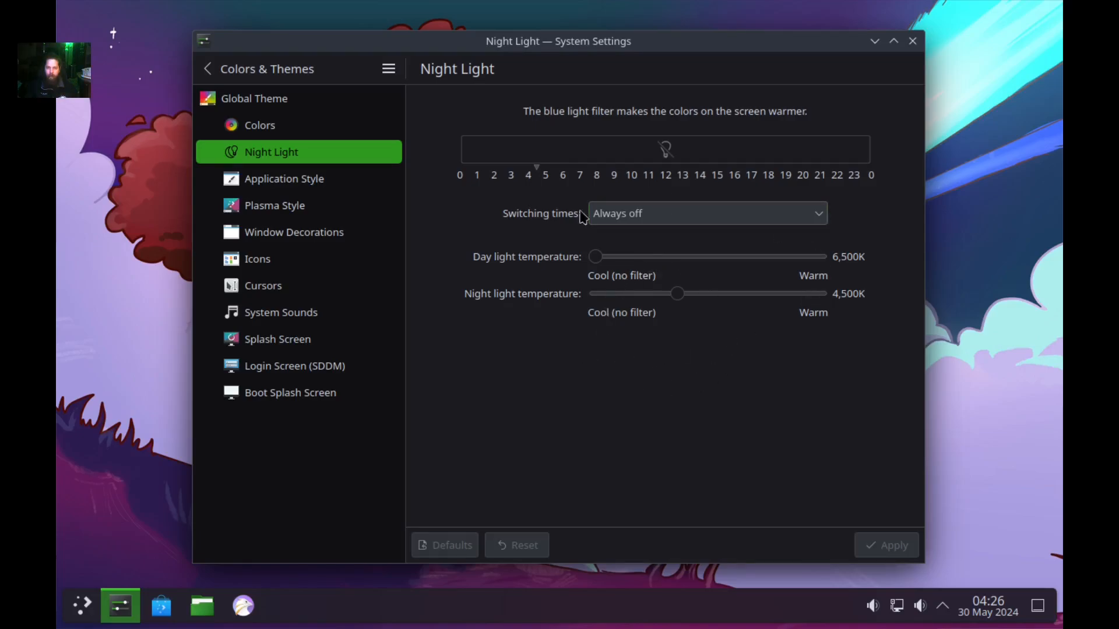
# Apply Oxygen as the application style.
pyautogui.click(316, 185)
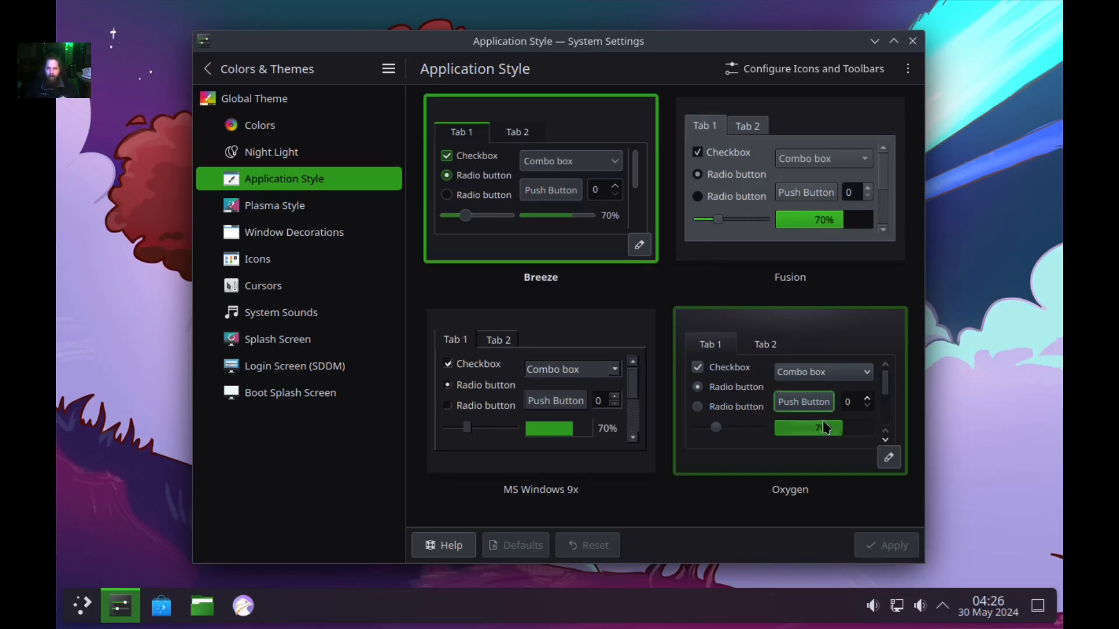
pyautogui.click(753, 415)
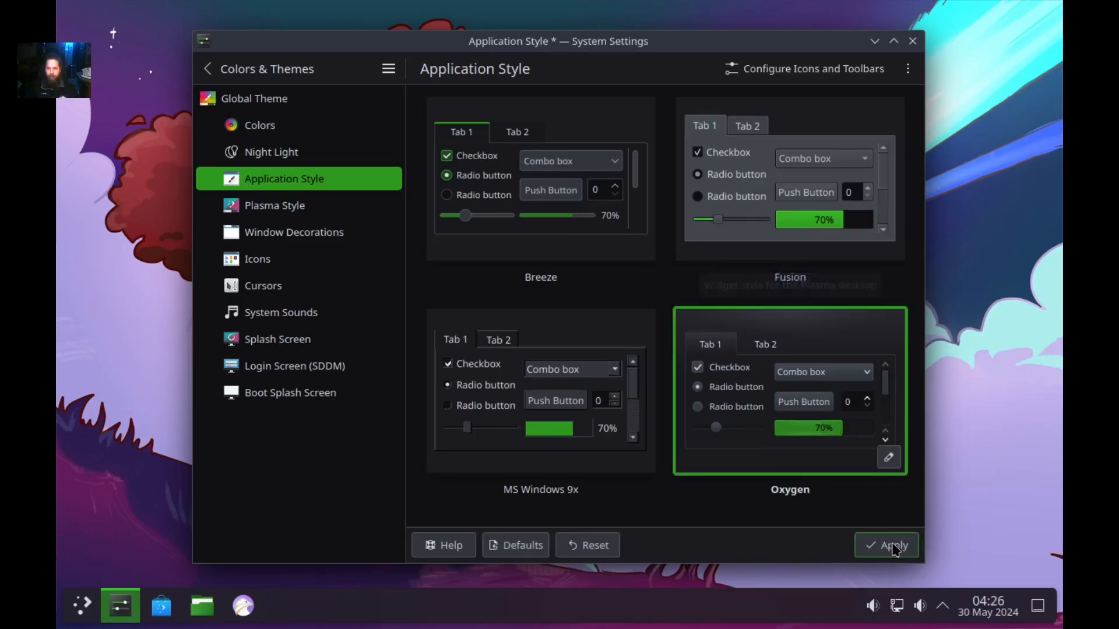
pyautogui.click(894, 550)
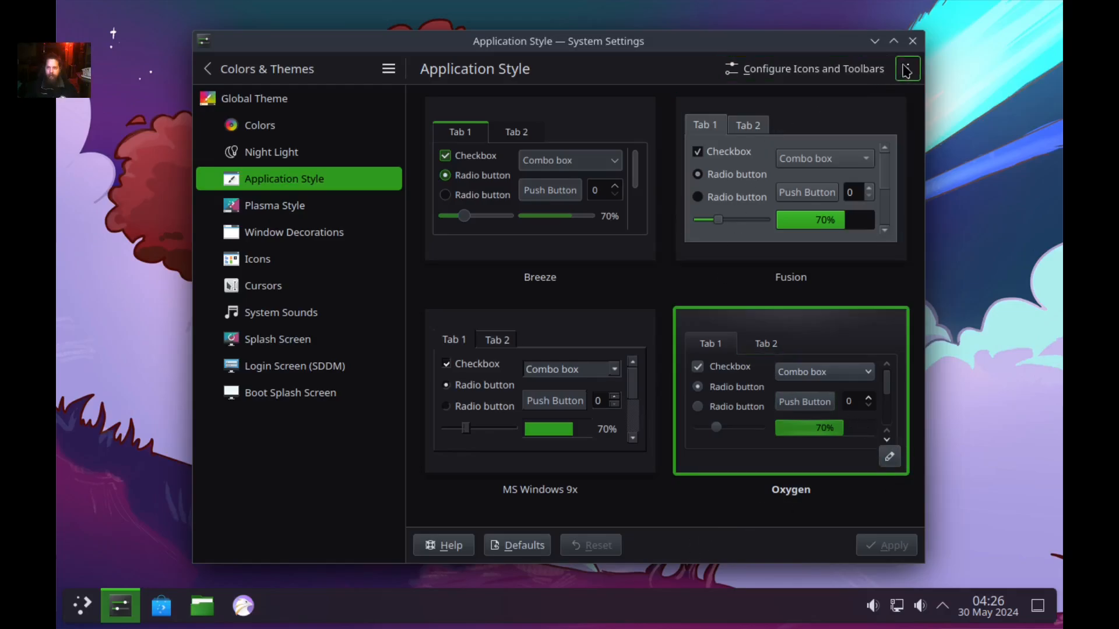
# Go to the GNOME/GTK Application Style settings, leaving the GTK theme on Breeze.
pyautogui.click(908, 69)
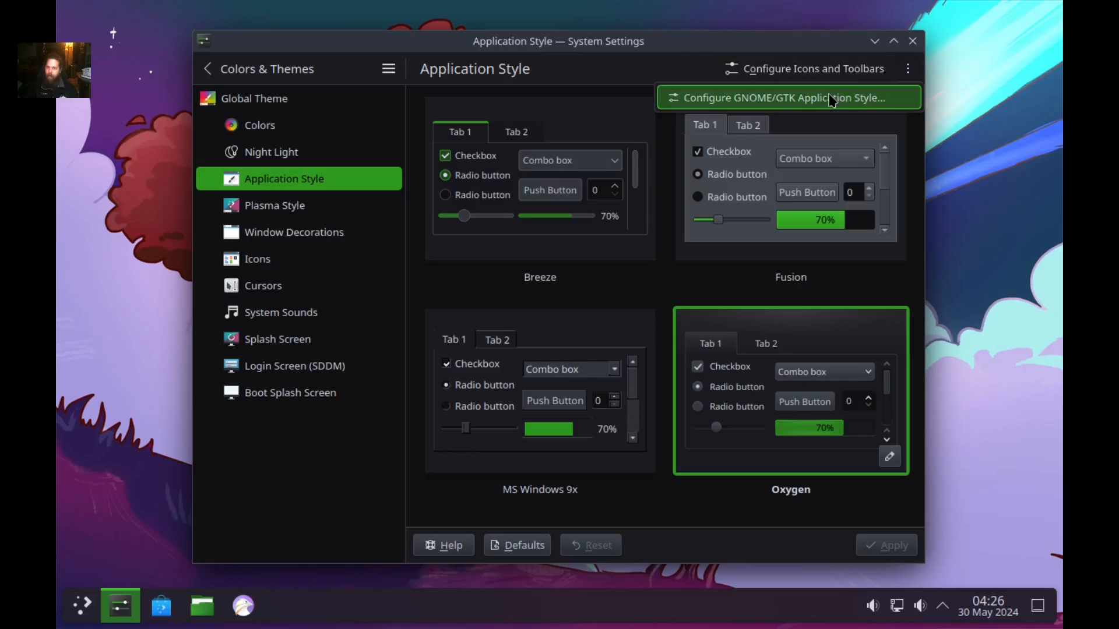
pyautogui.click(832, 100)
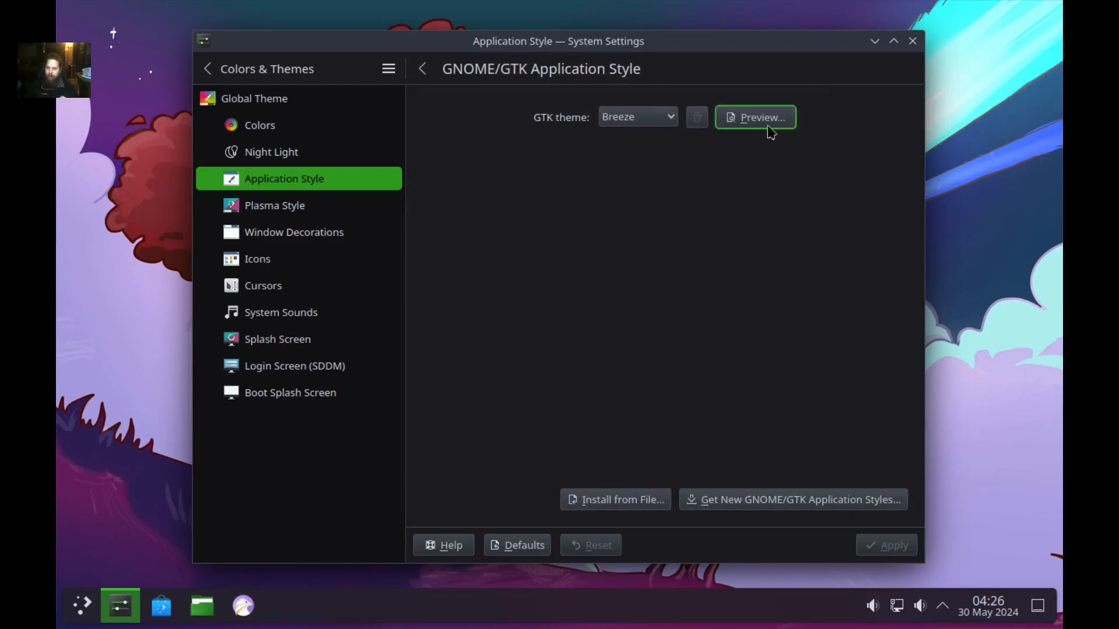
pyautogui.click(666, 119)
pyautogui.click(665, 124)
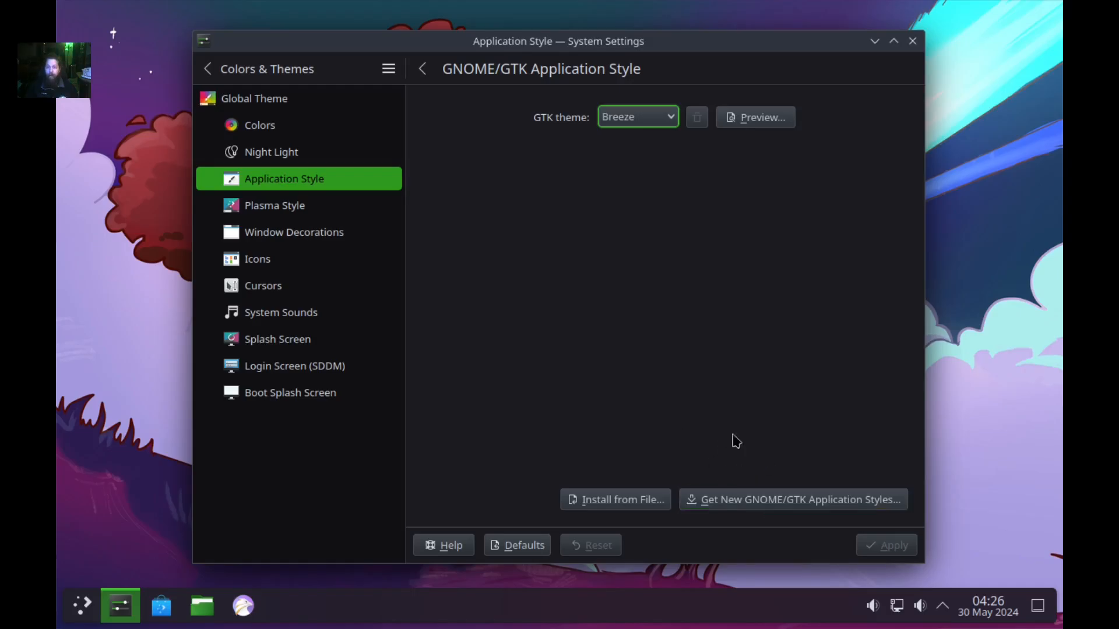
pyautogui.click(422, 69)
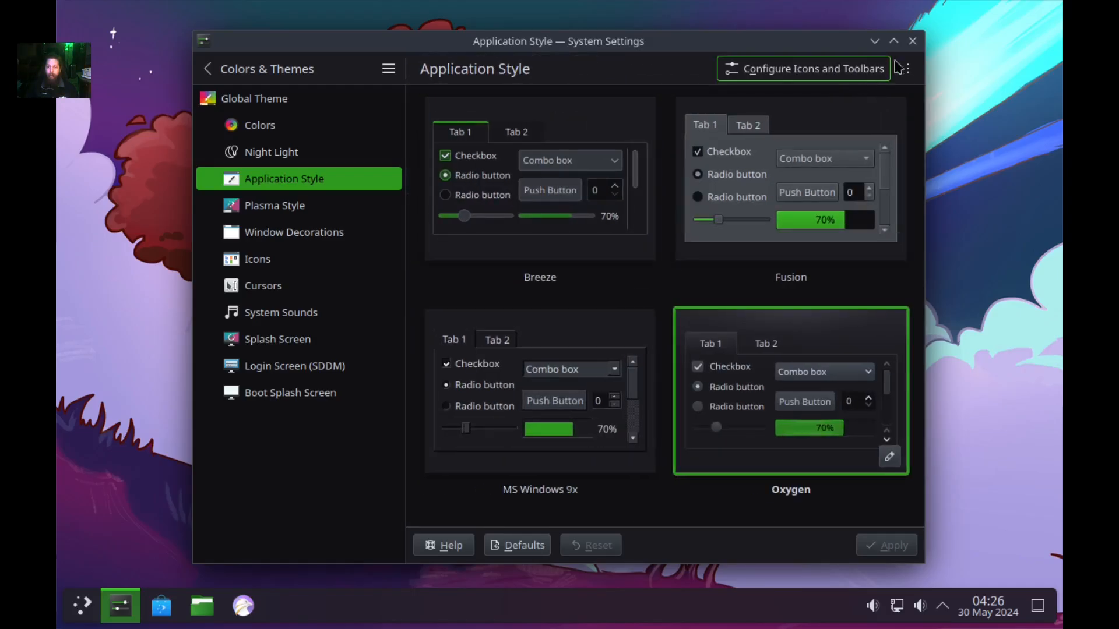
pyautogui.click(906, 70)
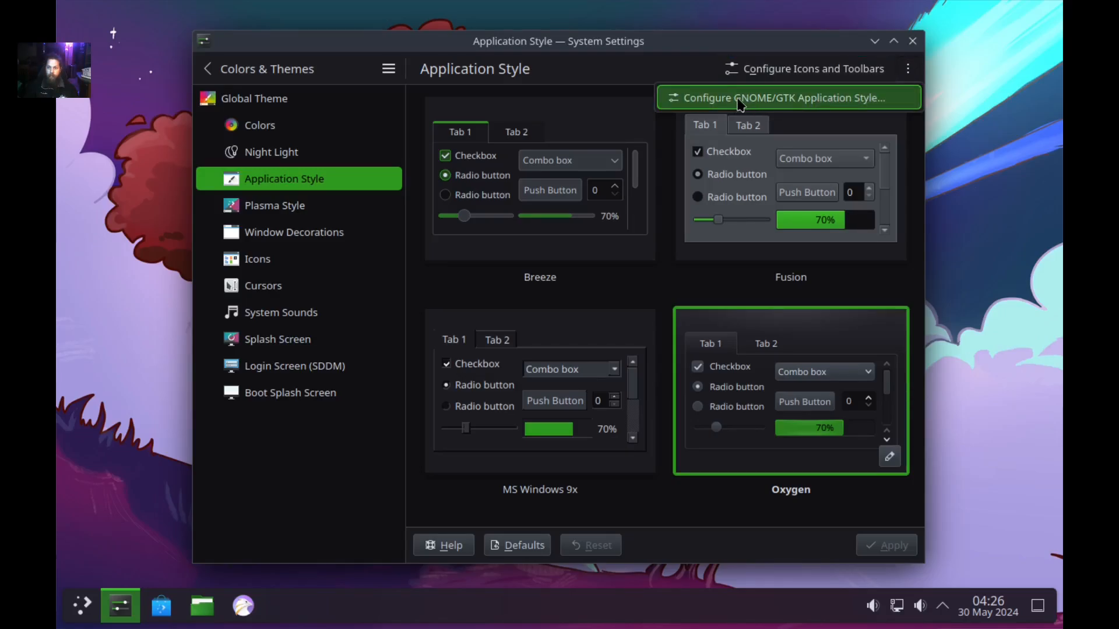
pyautogui.click(739, 100)
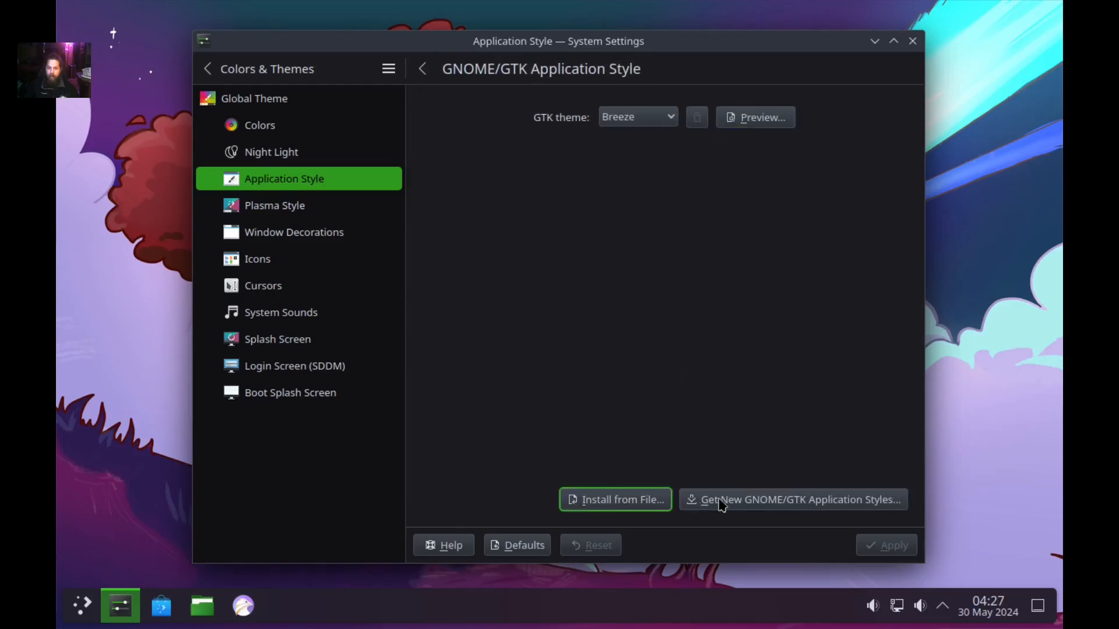
# Scroll the Get New GNOME/GTK Application Styles catalogue down to Obsidian 2 and view its details.
pyautogui.click(788, 505)
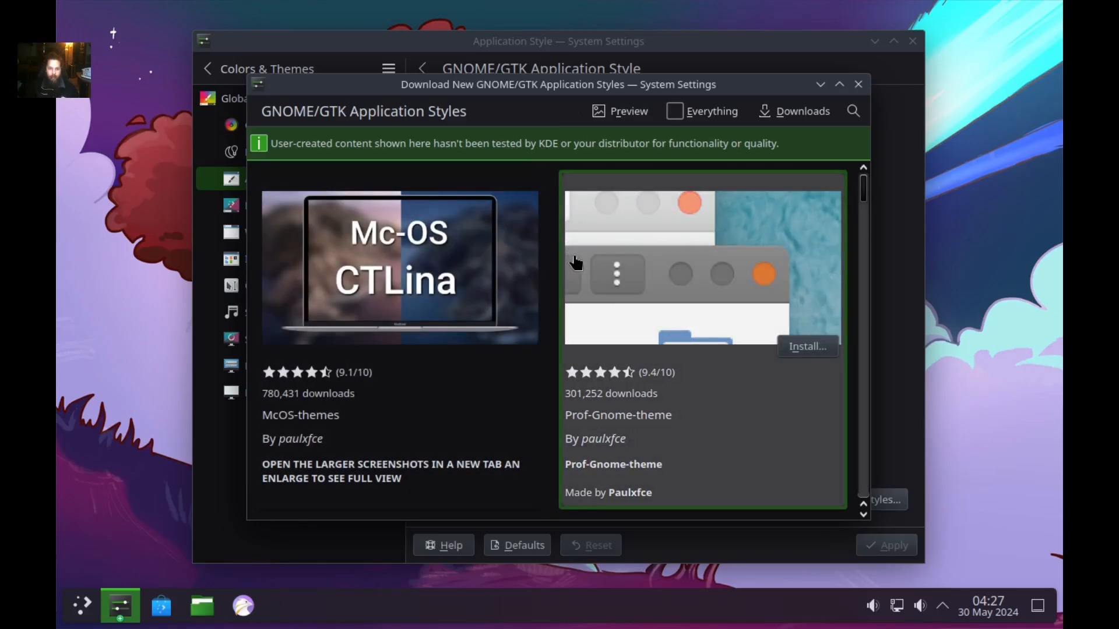
pyautogui.scroll(-9, 571, 266)
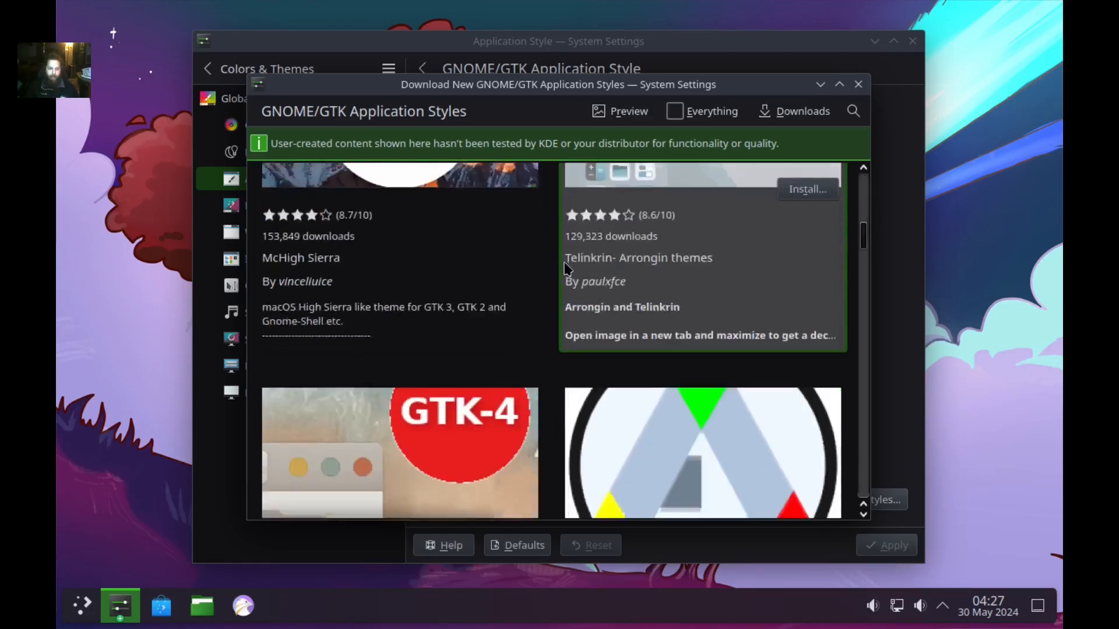
pyautogui.scroll(-12, 565, 268)
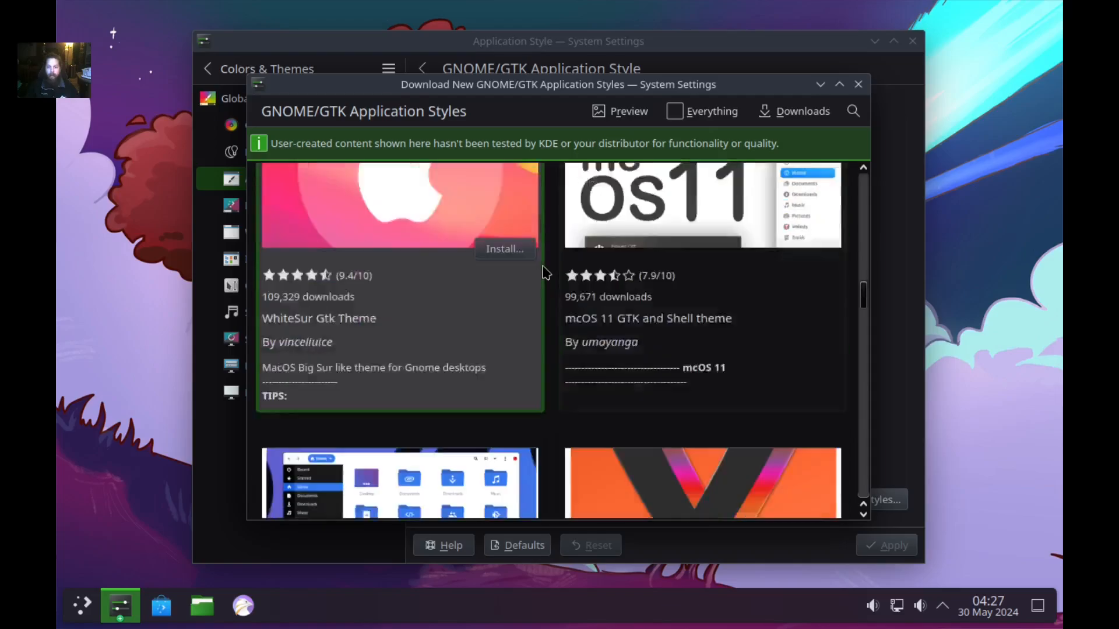
pyautogui.scroll(-12, 544, 273)
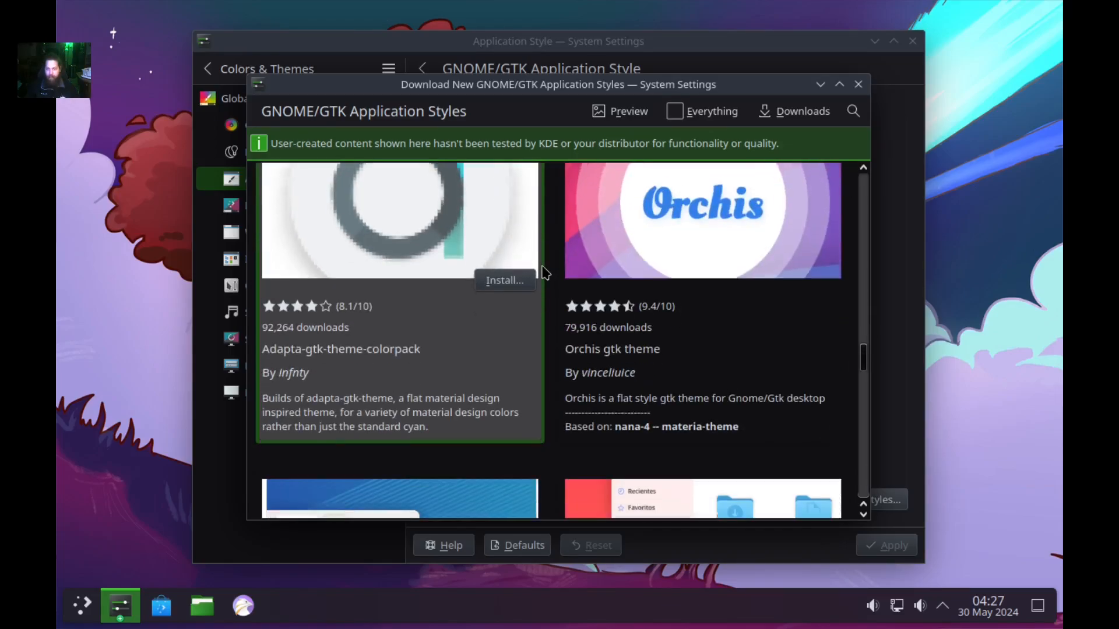
pyautogui.scroll(-6, 545, 273)
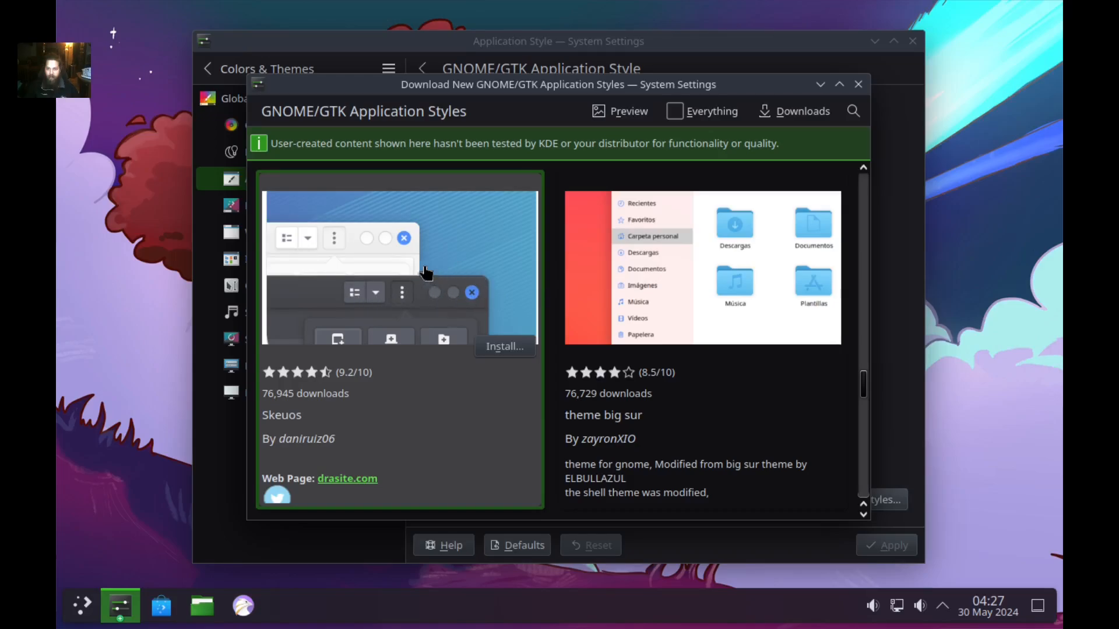
pyautogui.scroll(-3, 557, 288)
pyautogui.scroll(-5, 569, 287)
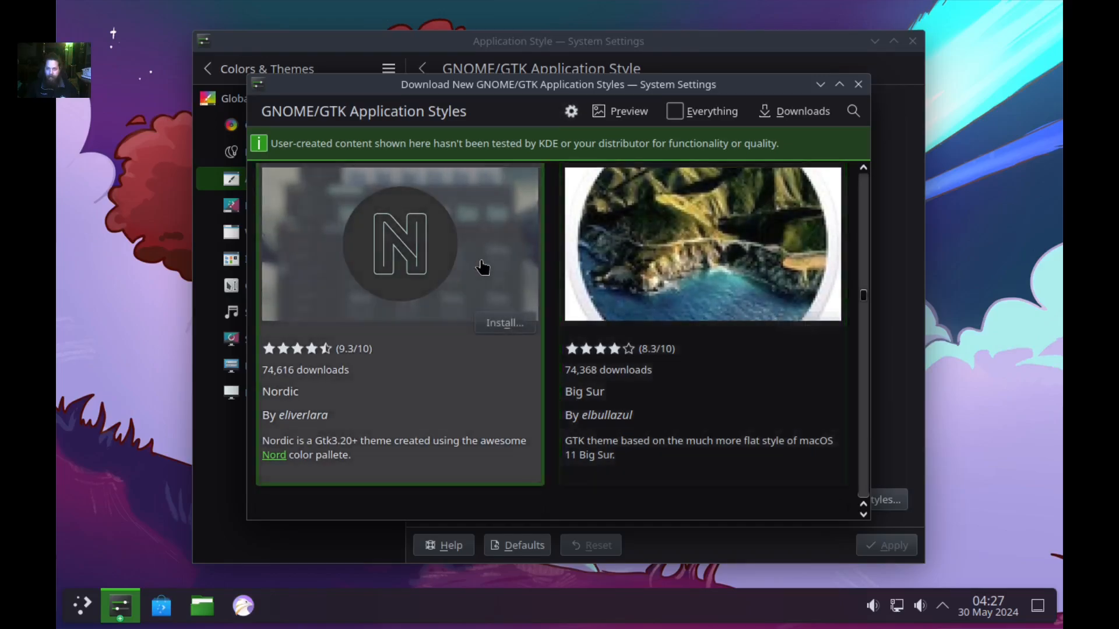
pyautogui.scroll(-4, 486, 267)
pyautogui.scroll(-3, 516, 268)
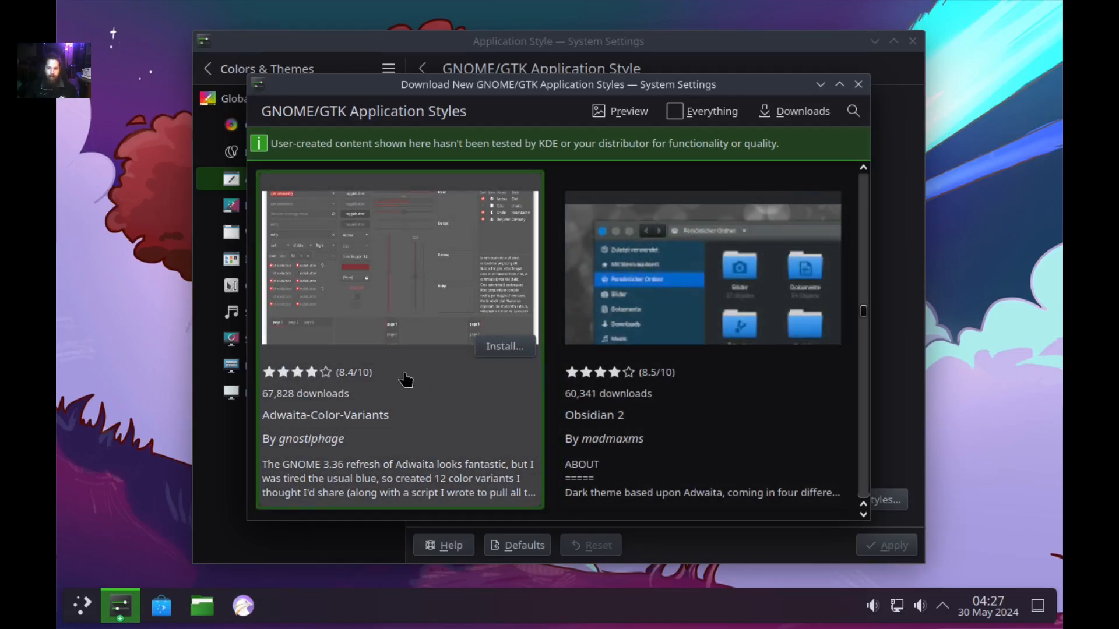
pyautogui.scroll(-8, 408, 375)
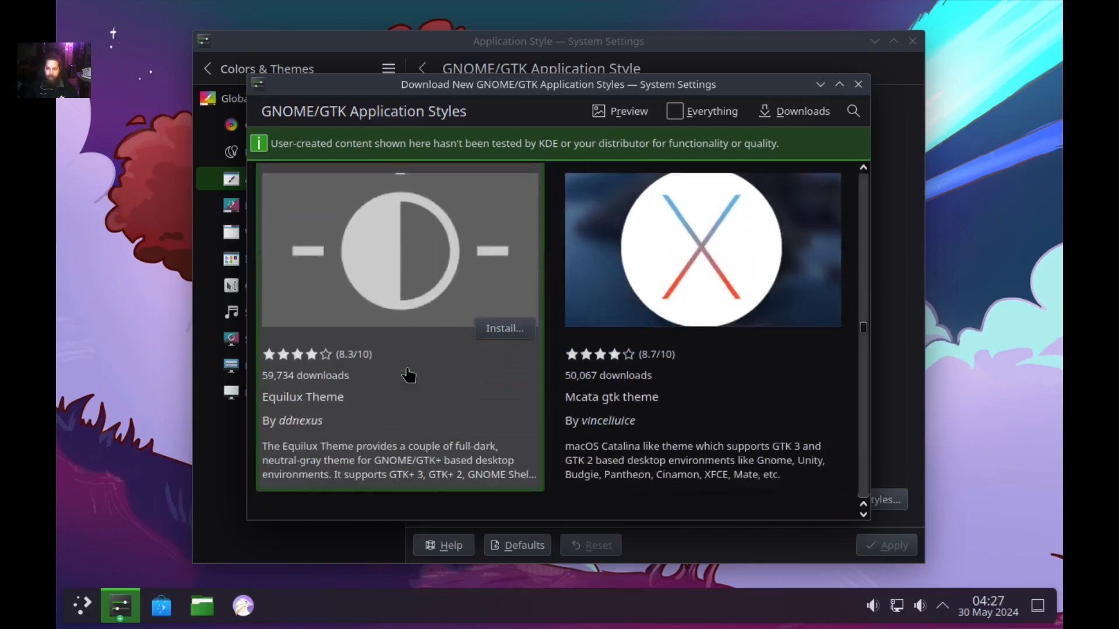
pyautogui.scroll(-10, 408, 376)
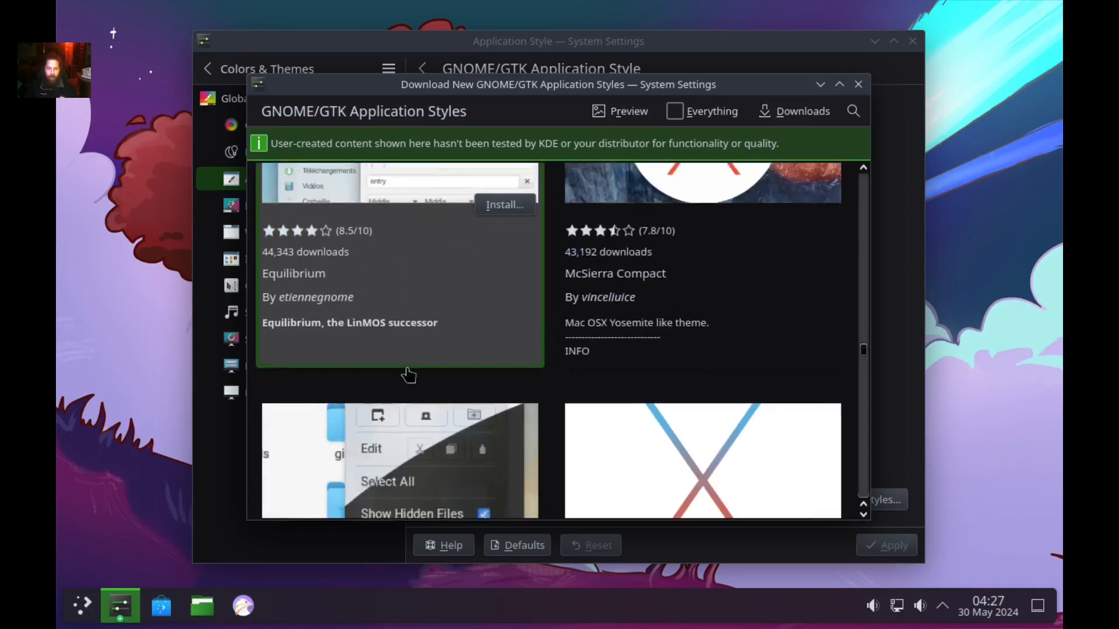
pyautogui.scroll(-5, 413, 369)
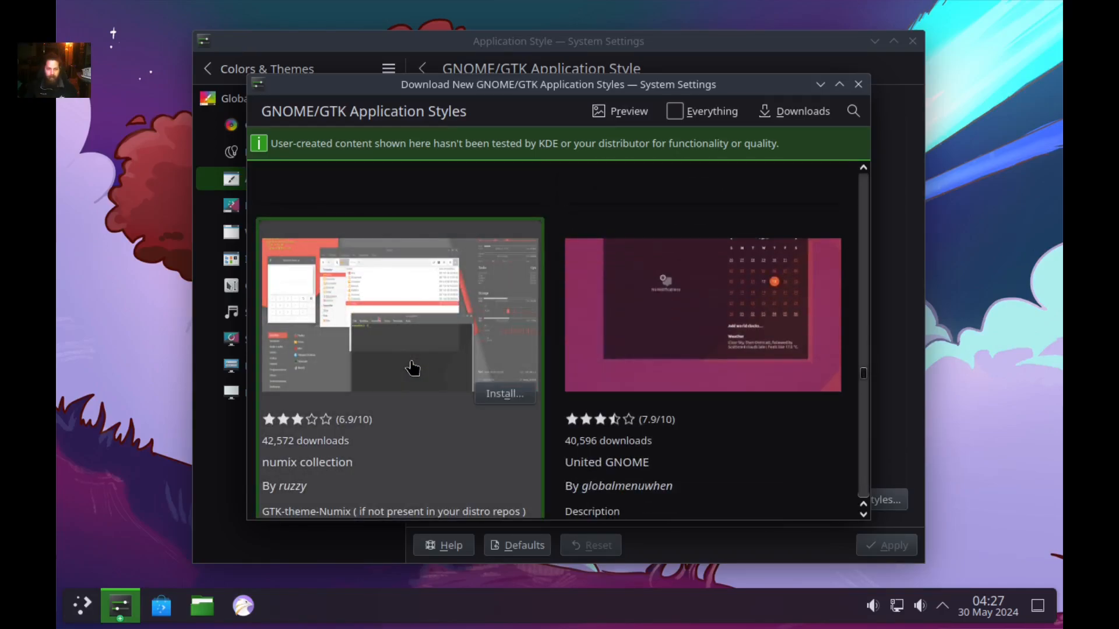
pyautogui.scroll(-8, 413, 368)
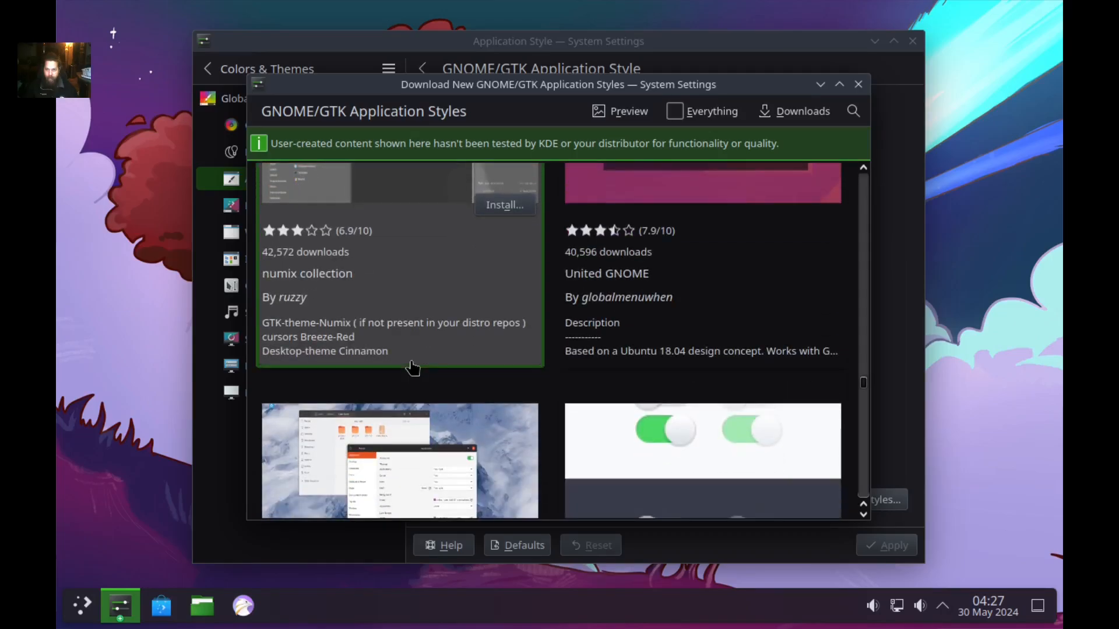
pyautogui.scroll(-6, 413, 369)
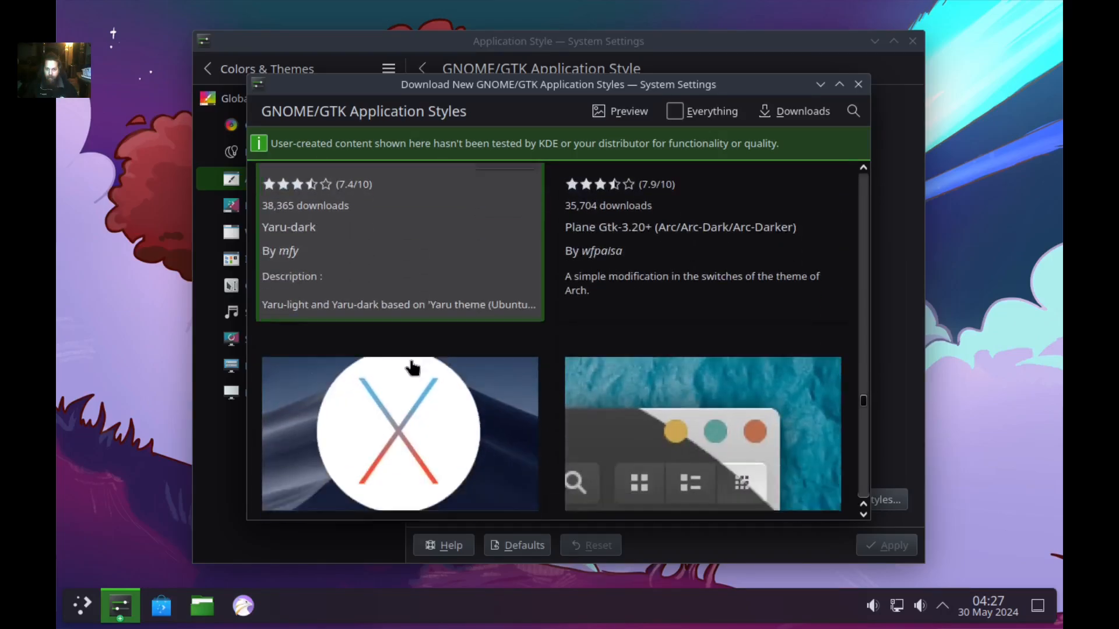
pyautogui.scroll(-4, 413, 368)
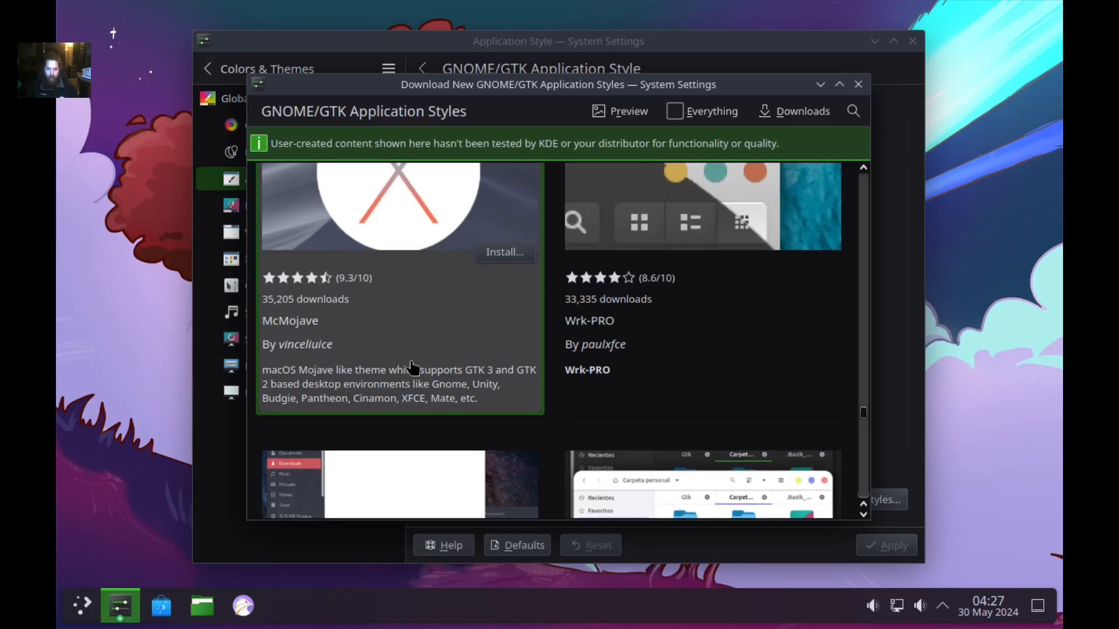
pyautogui.scroll(-2, 413, 368)
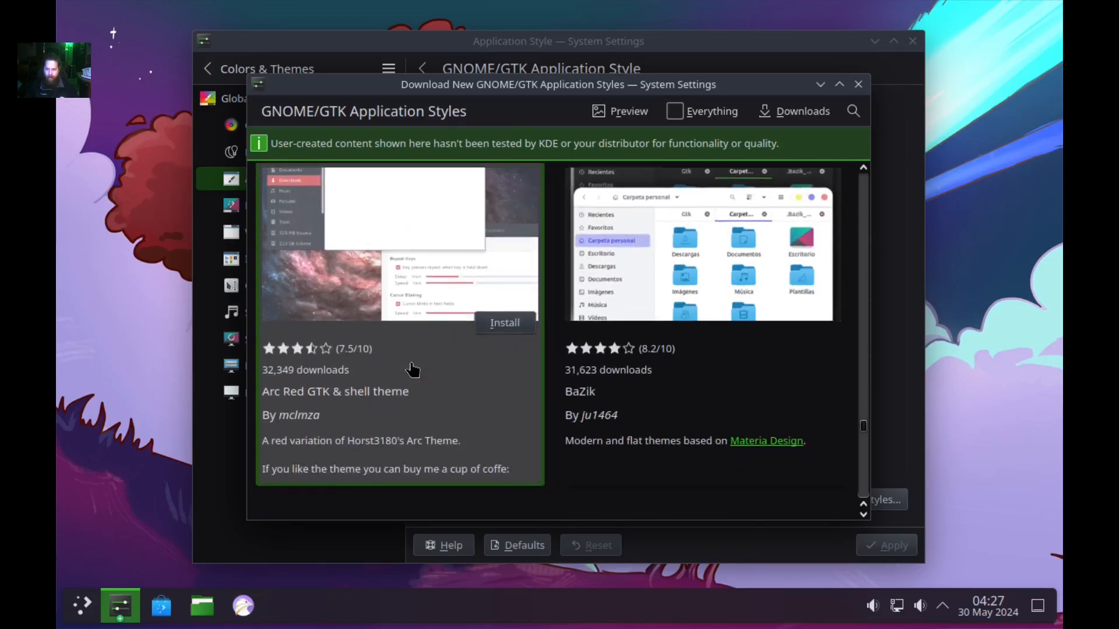
pyautogui.scroll(-6, 413, 368)
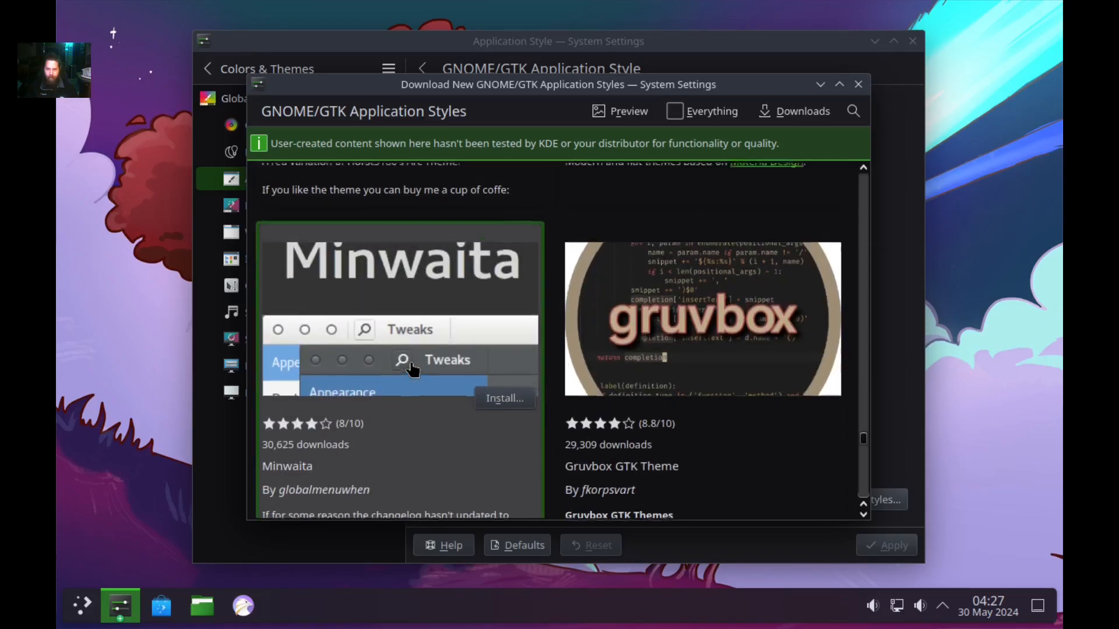
pyautogui.scroll(6, 413, 368)
pyautogui.scroll(-18, 413, 368)
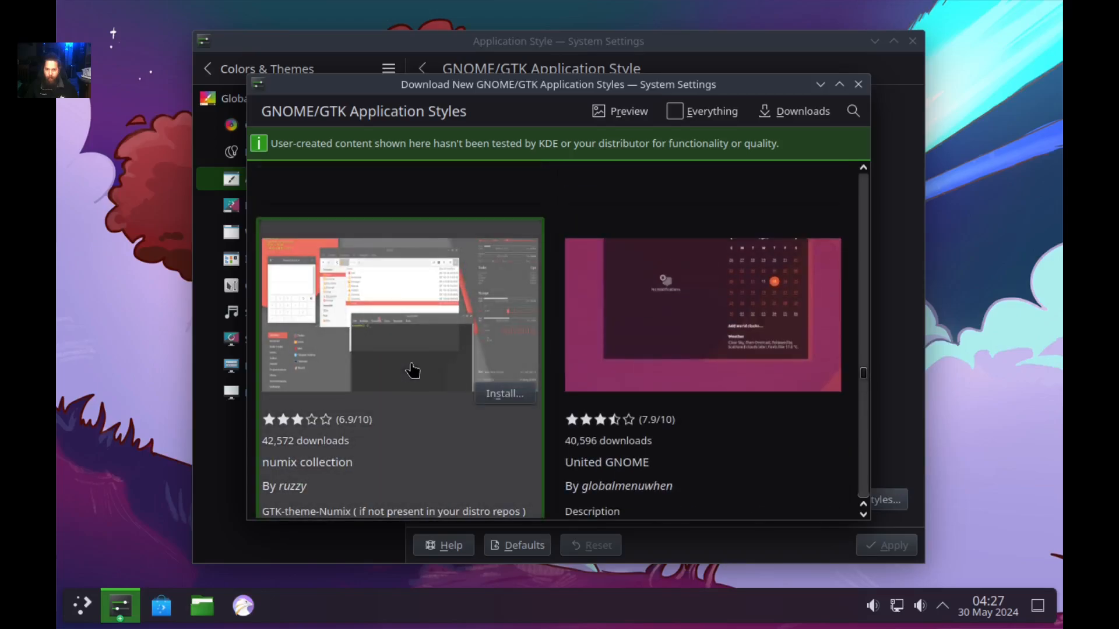
pyautogui.scroll(-3, 413, 378)
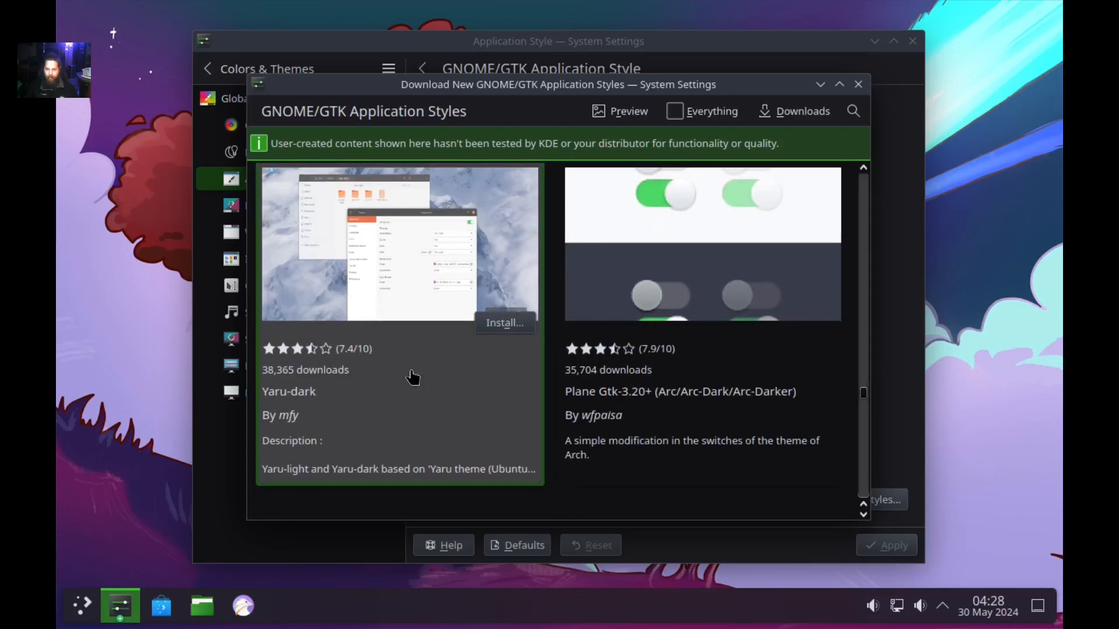
pyautogui.scroll(-20, 413, 377)
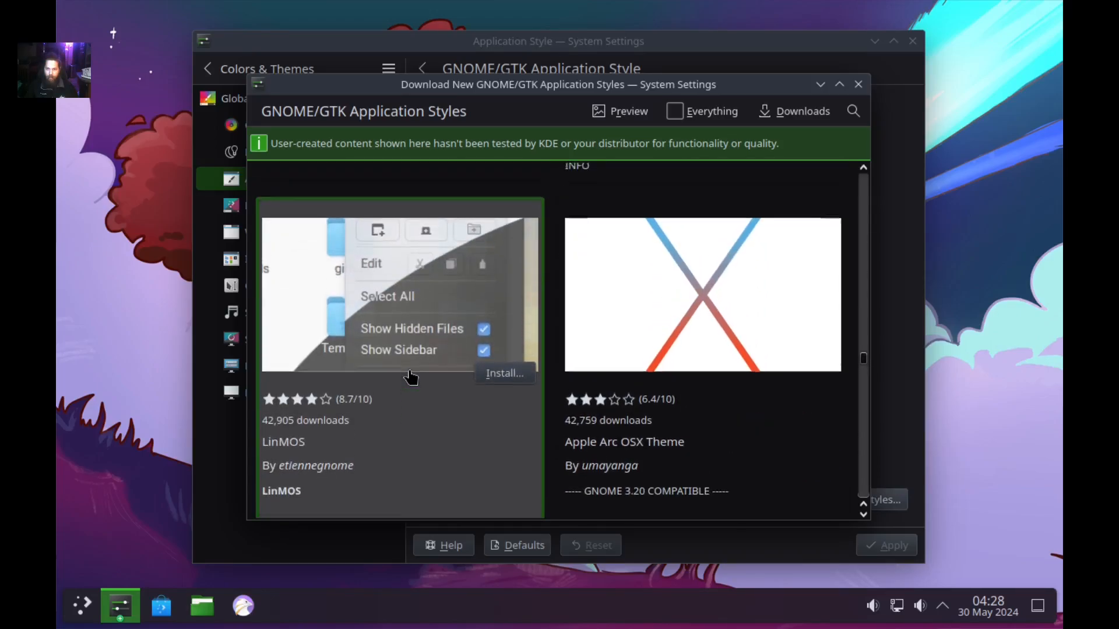
pyautogui.scroll(-20, 411, 378)
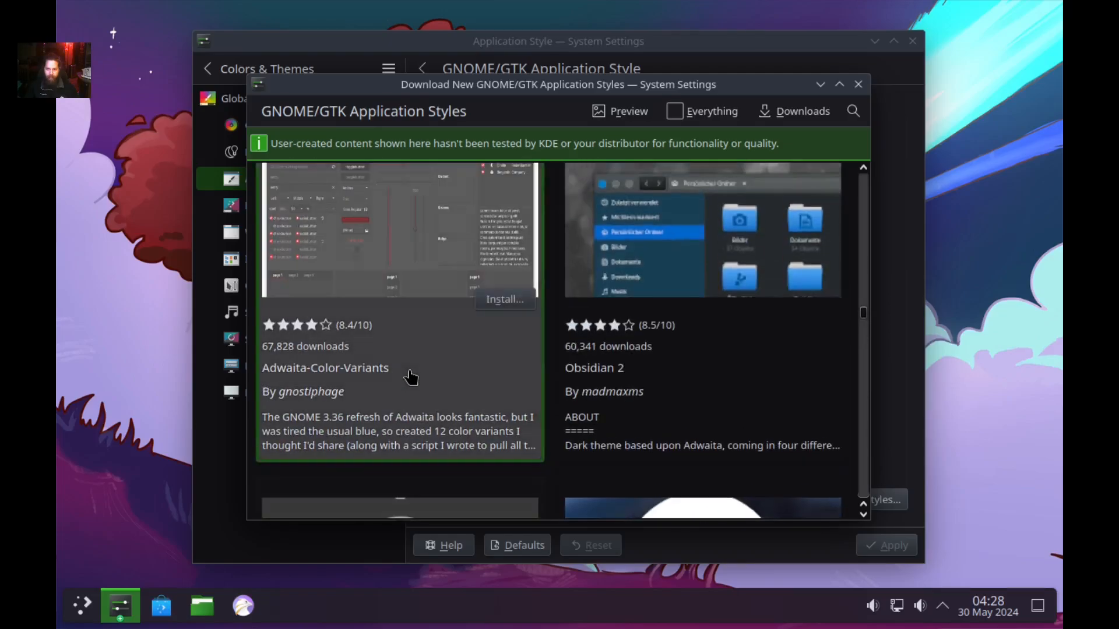
pyautogui.scroll(-5, 407, 377)
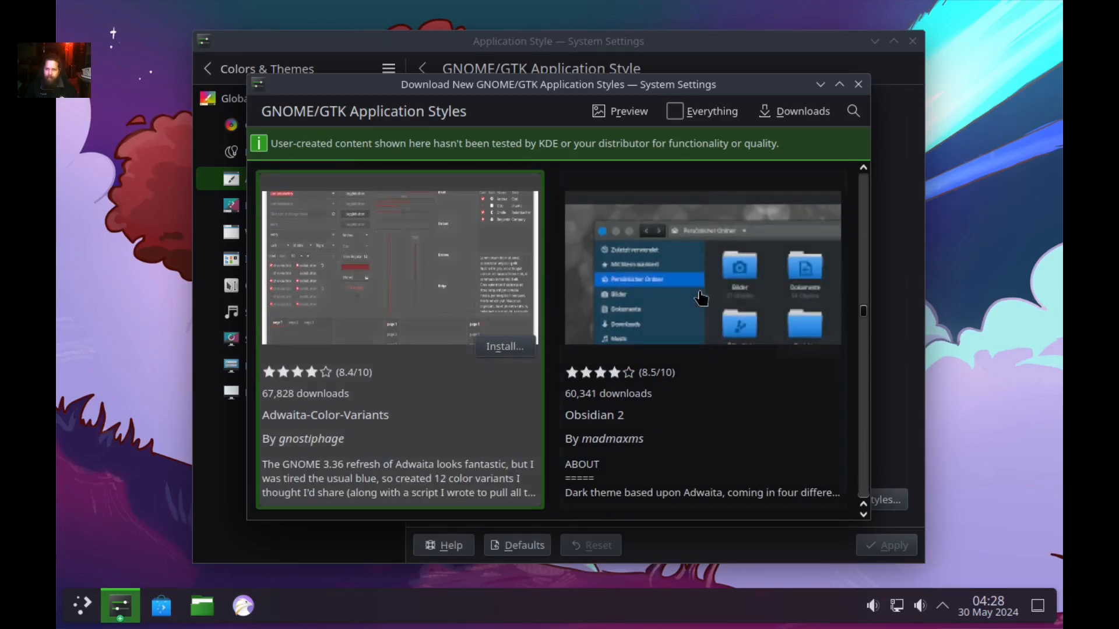
pyautogui.click(702, 296)
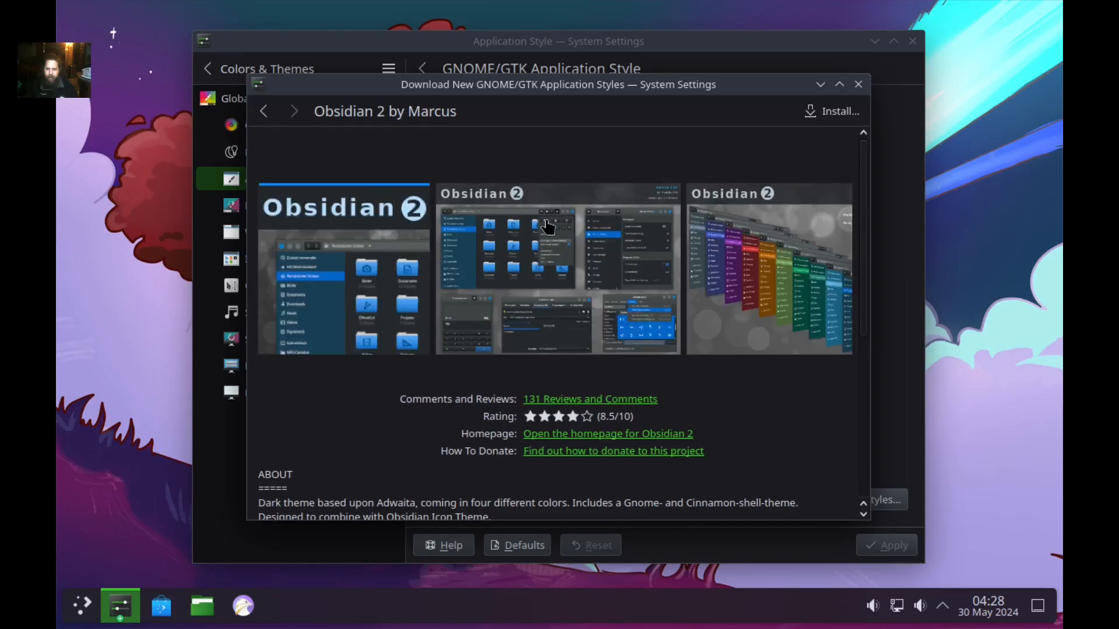
# Install the green.tar.gz variant of Obsidian 2 and close the download window.
pyautogui.click(827, 111)
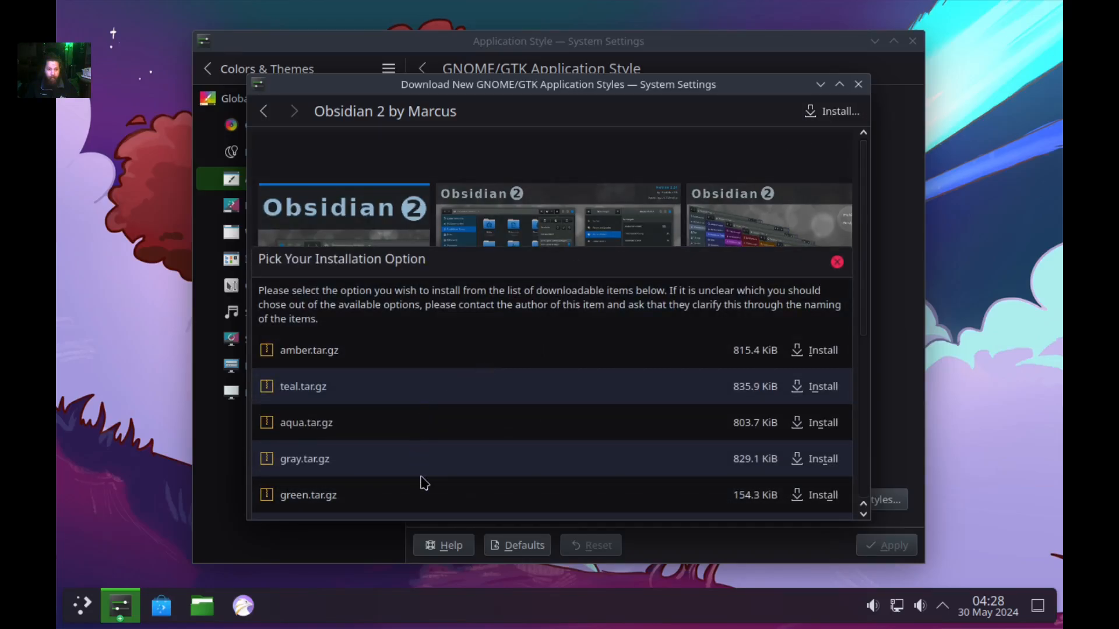
pyautogui.click(810, 496)
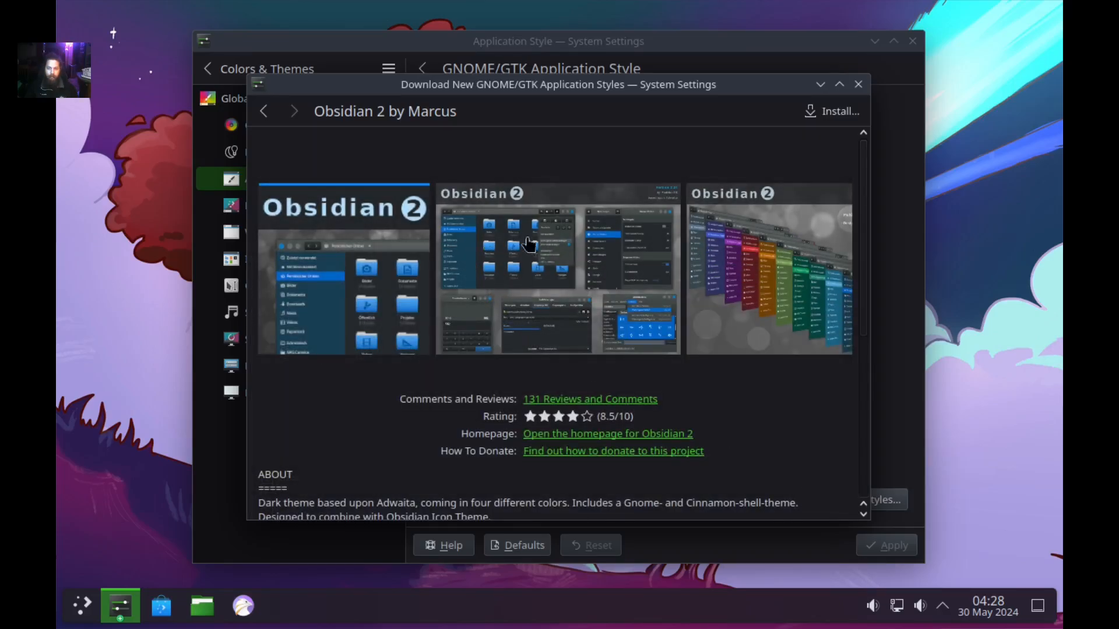
pyautogui.click(263, 111)
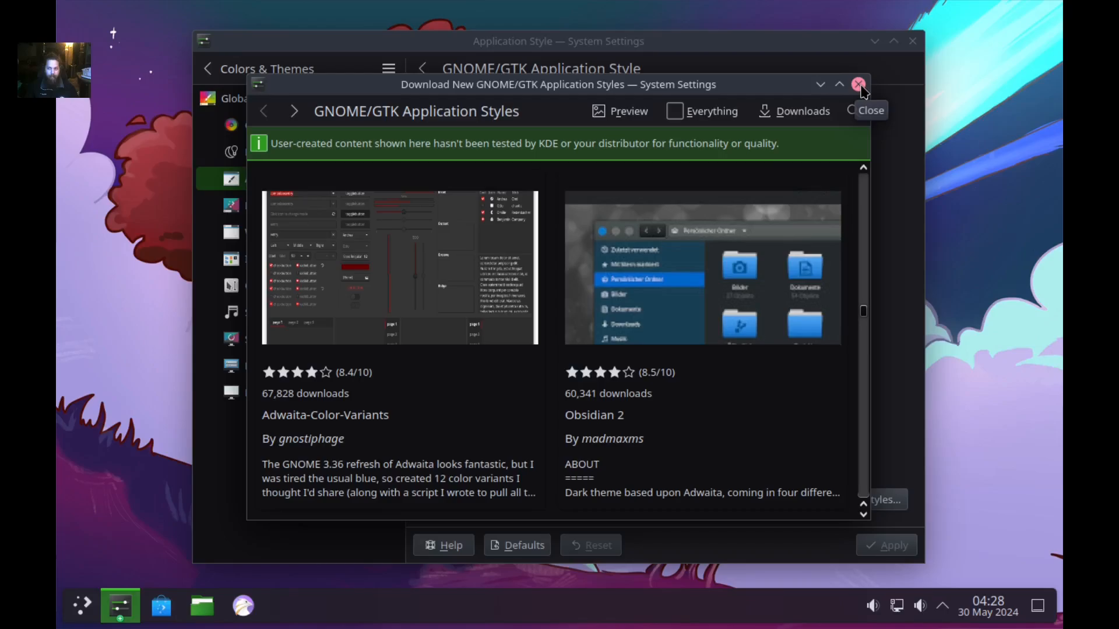
pyautogui.click(858, 84)
# Check the GTK theme list, return to the catalogue and reinstall Obsidian 2's green.tar.gz variant.
pyautogui.click(669, 116)
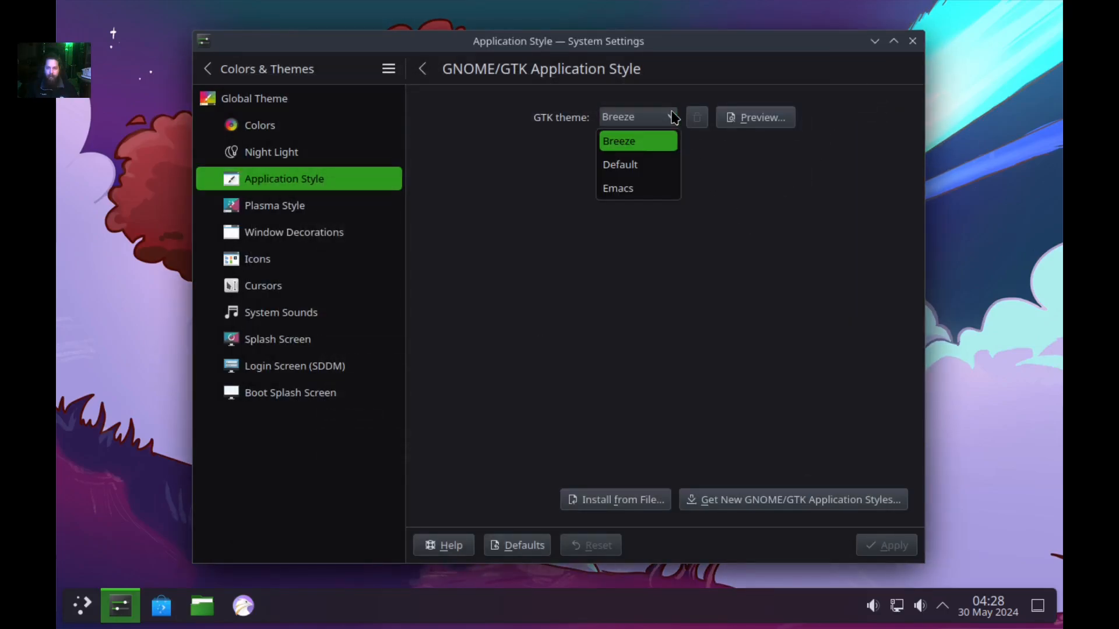
pyautogui.click(647, 251)
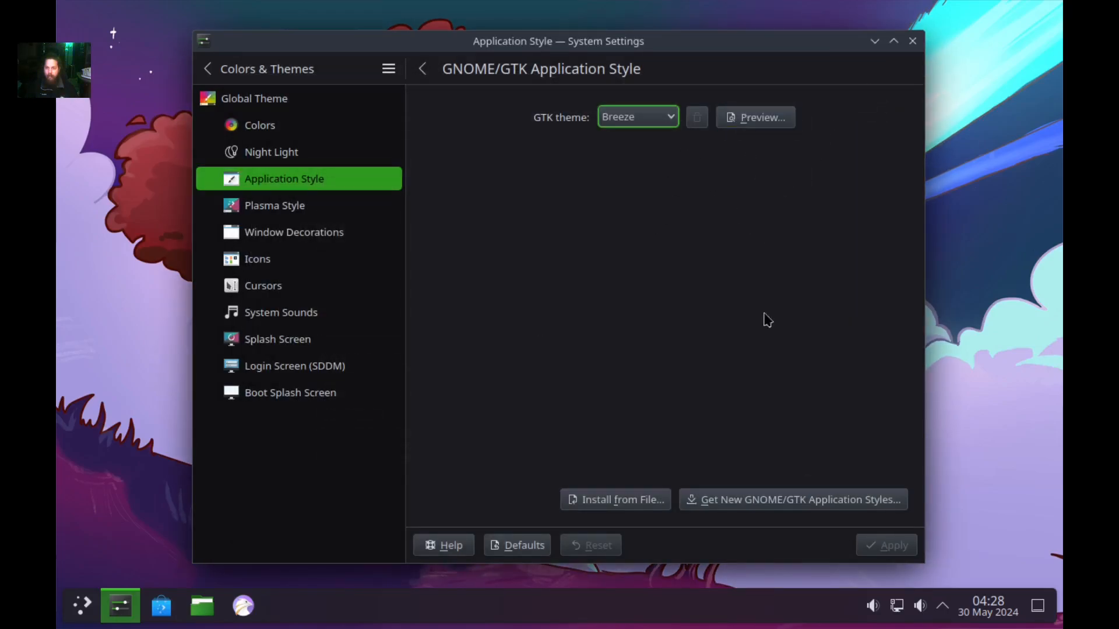
pyautogui.click(783, 502)
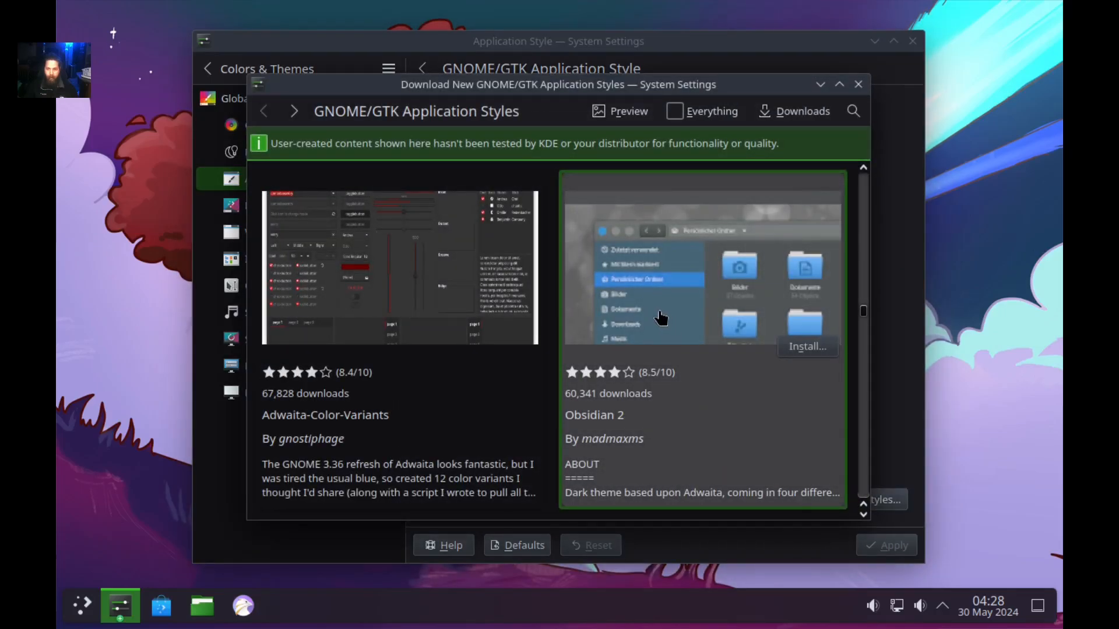
pyautogui.click(826, 350)
pyautogui.scroll(-4, 707, 420)
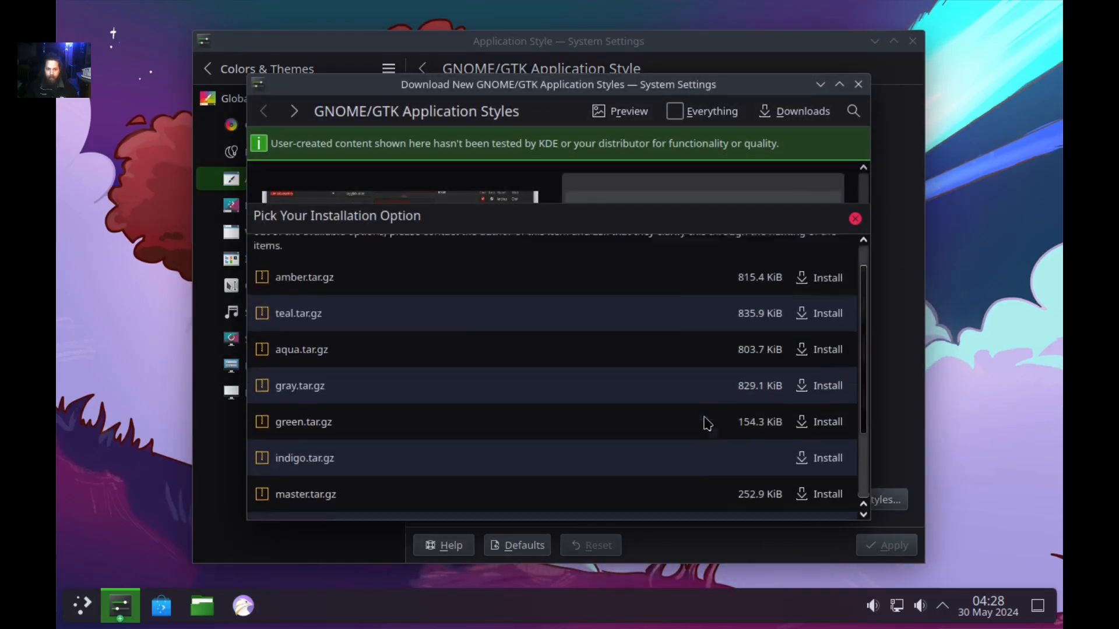
pyautogui.scroll(3, 707, 421)
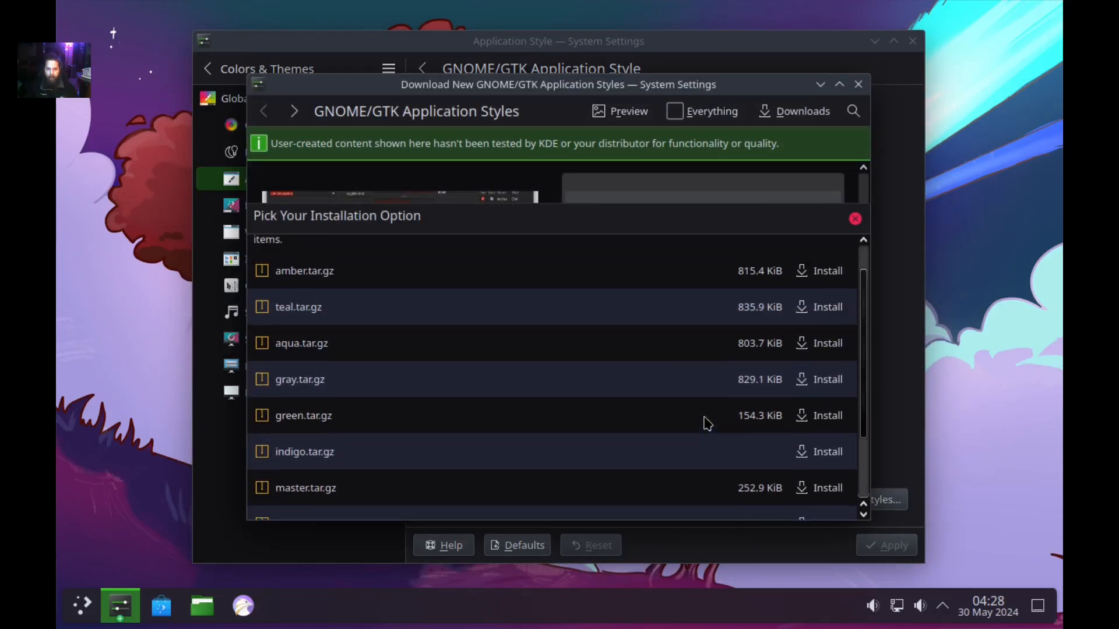
pyautogui.click(826, 416)
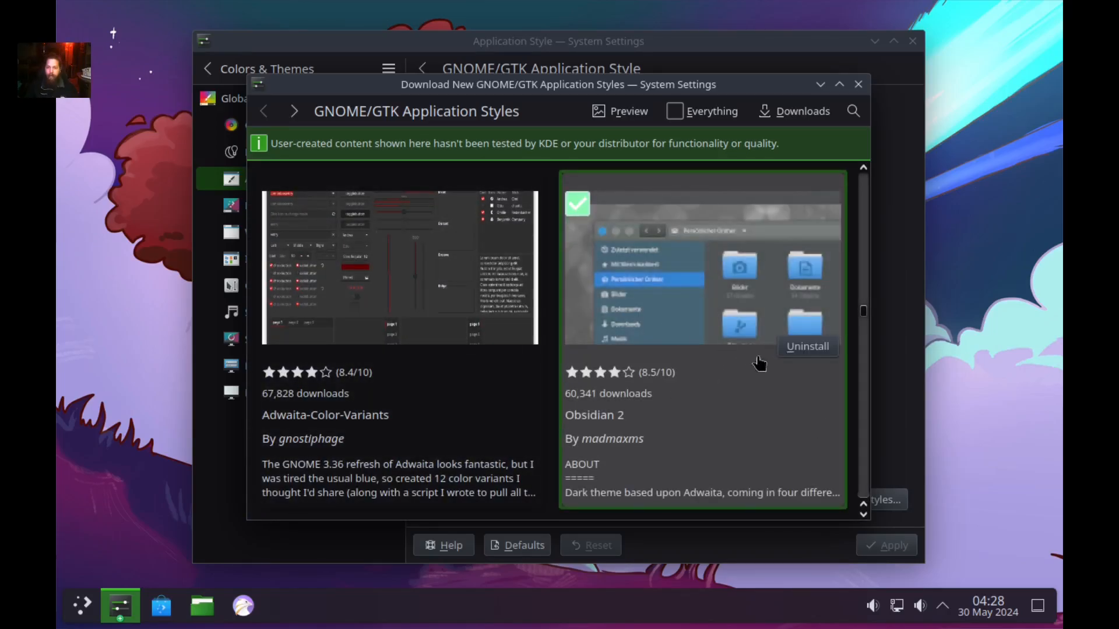
pyautogui.click(858, 84)
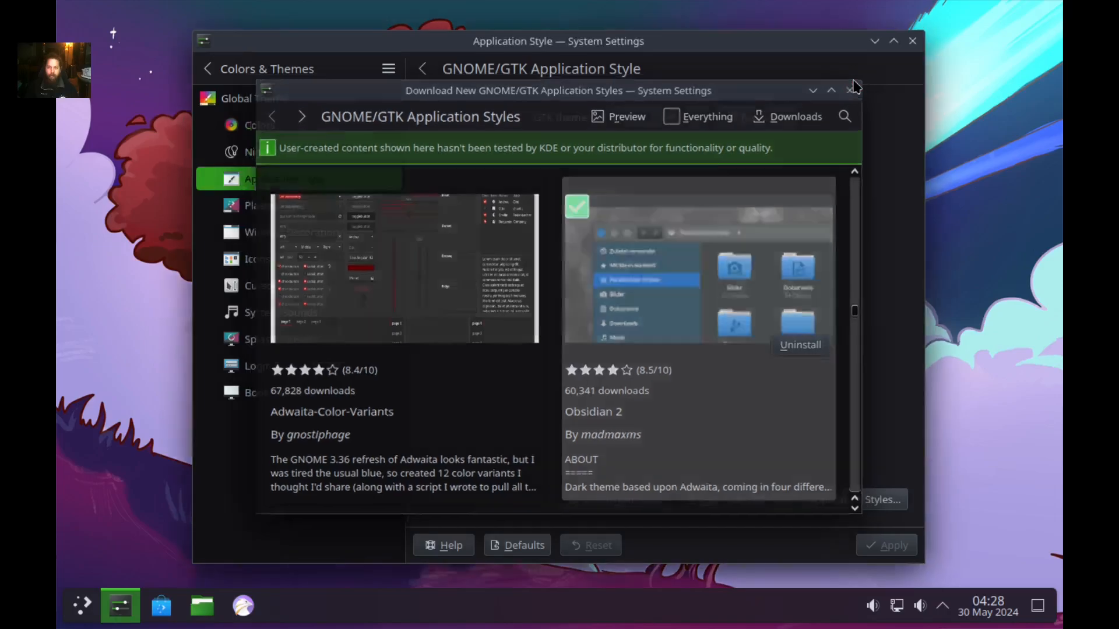
# Review the available GTK themes twice via the GNOME/GTK settings, leaving Breeze selected.
pyautogui.click(653, 120)
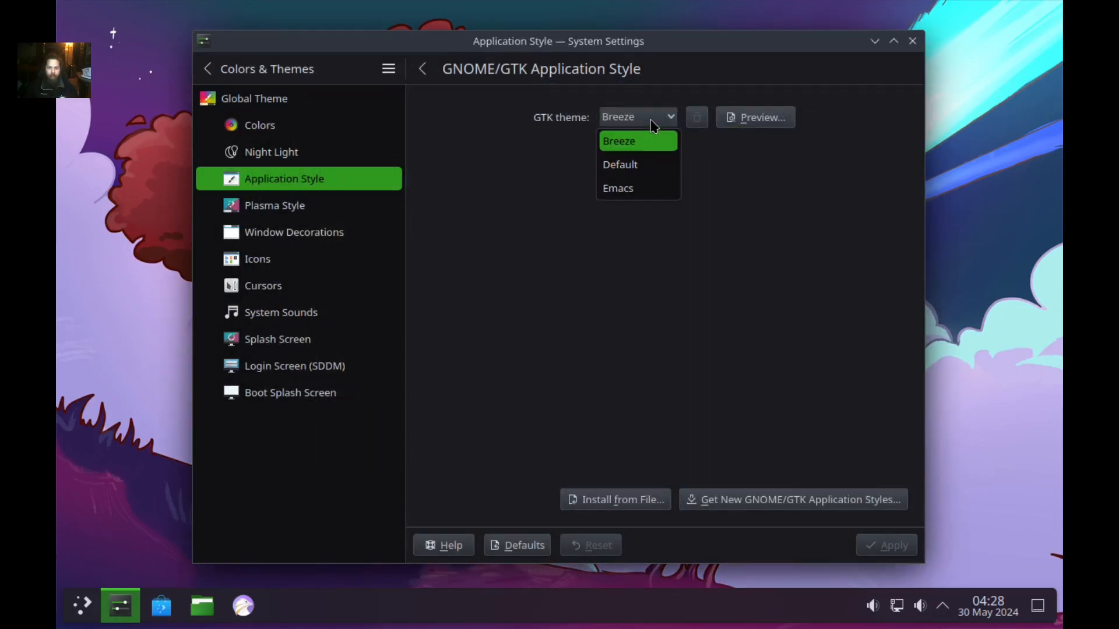
pyautogui.click(674, 318)
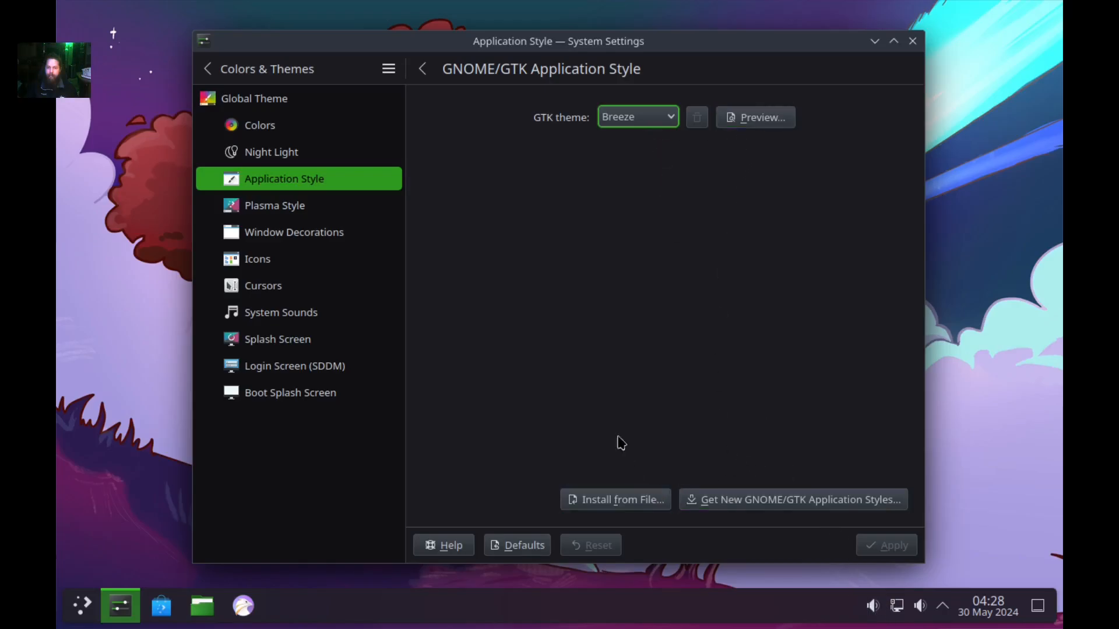
pyautogui.click(420, 70)
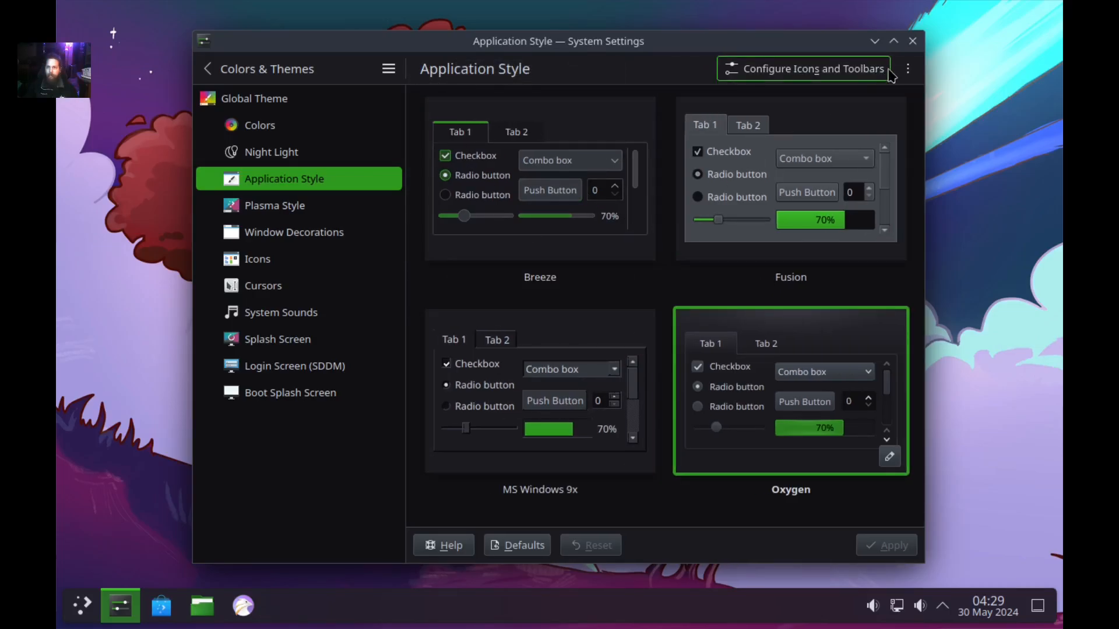
pyautogui.click(908, 68)
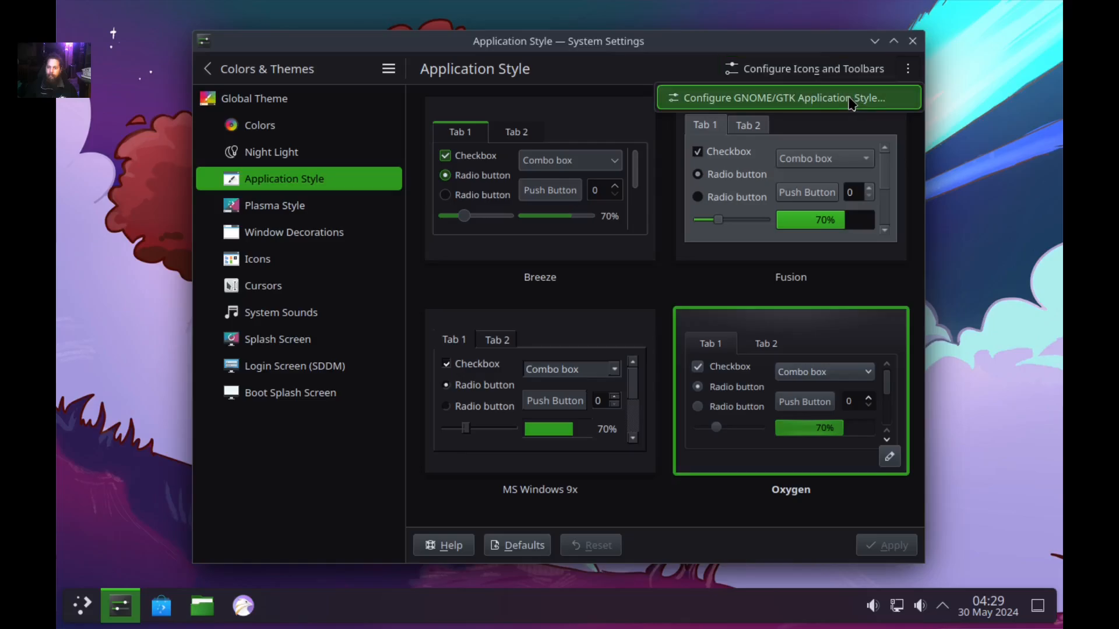
pyautogui.click(850, 99)
pyautogui.click(665, 119)
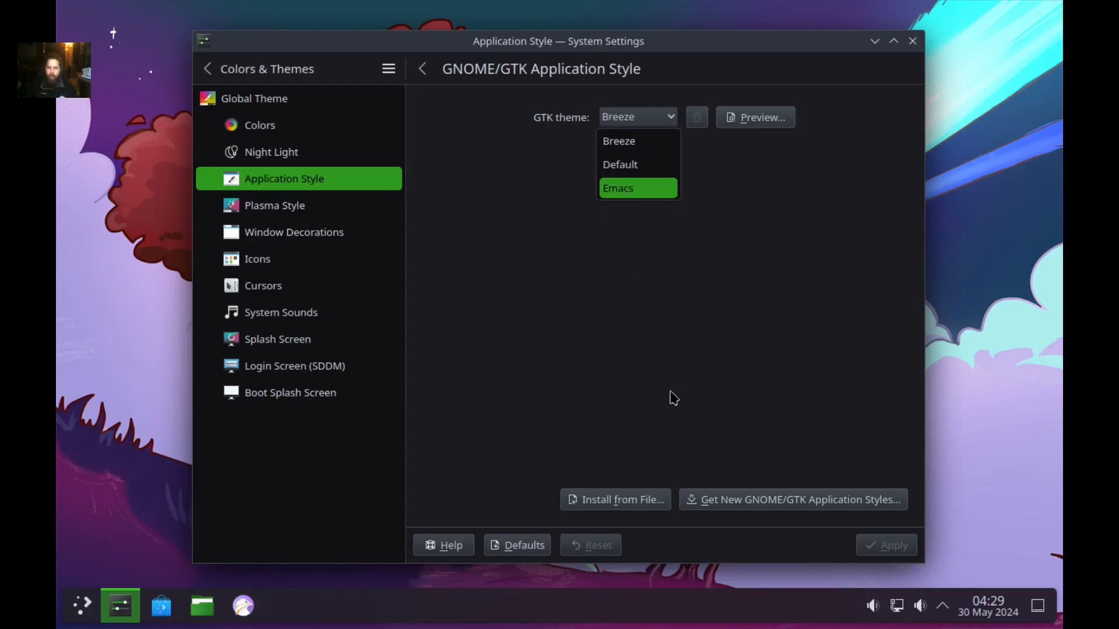
pyautogui.click(653, 415)
# Cancel installing a GTK theme from file, keep Breeze, and go back to Application Style.
pyautogui.click(604, 492)
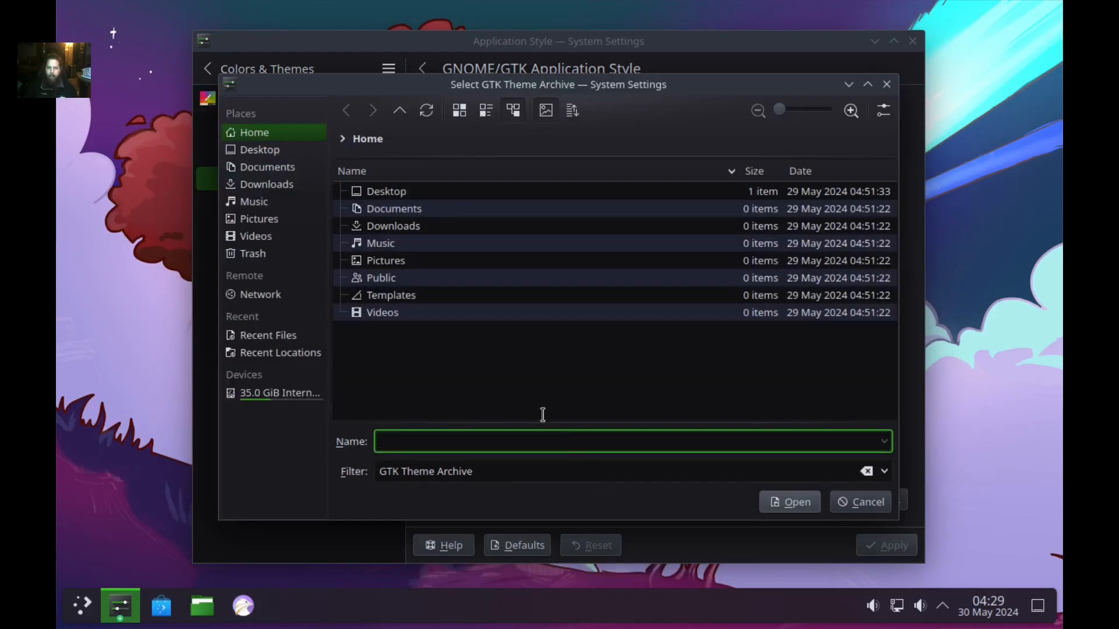
pyautogui.click(849, 505)
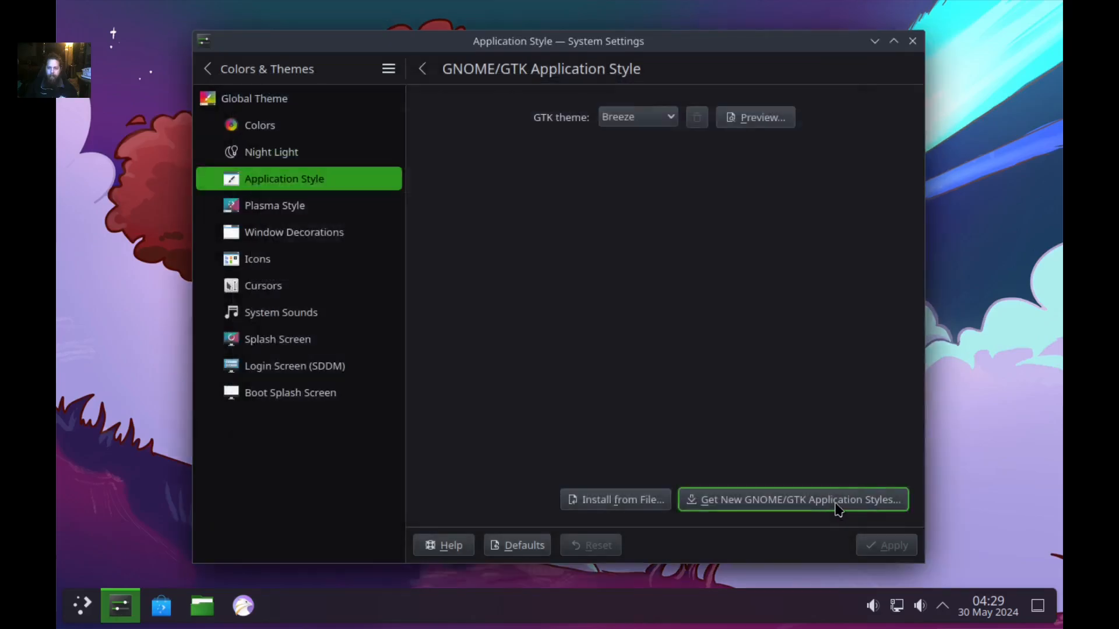
pyautogui.click(648, 123)
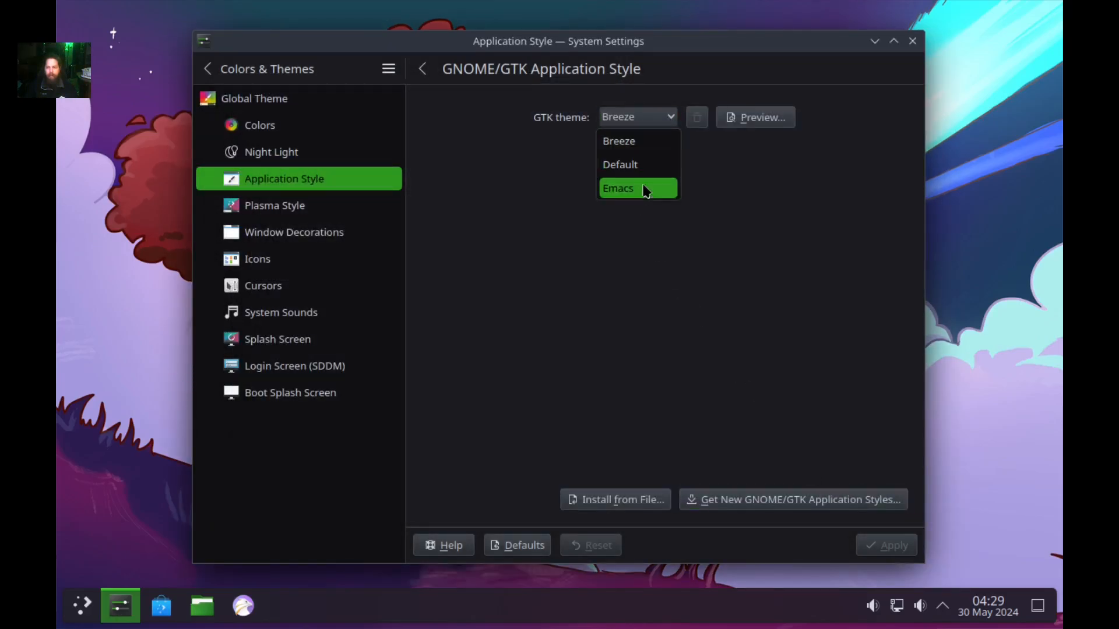
pyautogui.click(673, 133)
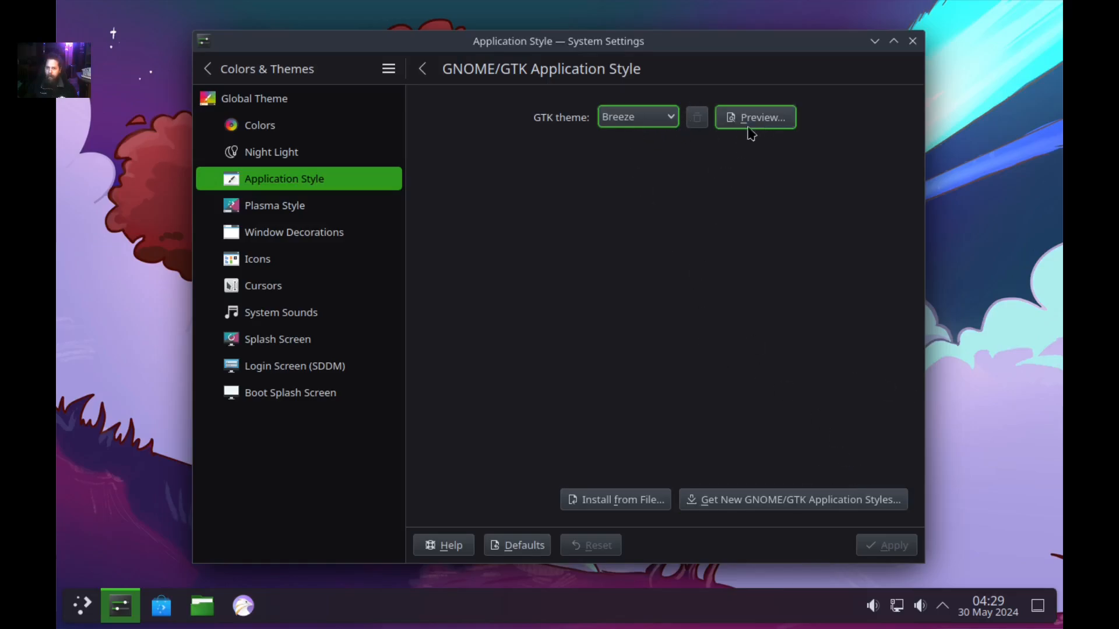
pyautogui.click(670, 123)
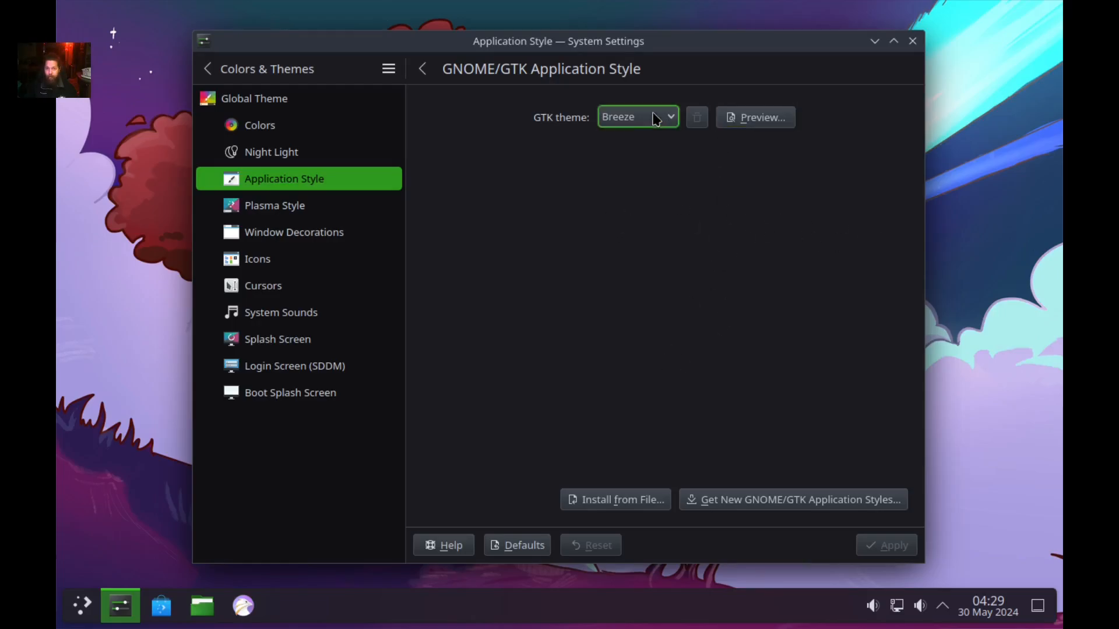
pyautogui.click(647, 141)
pyautogui.click(423, 69)
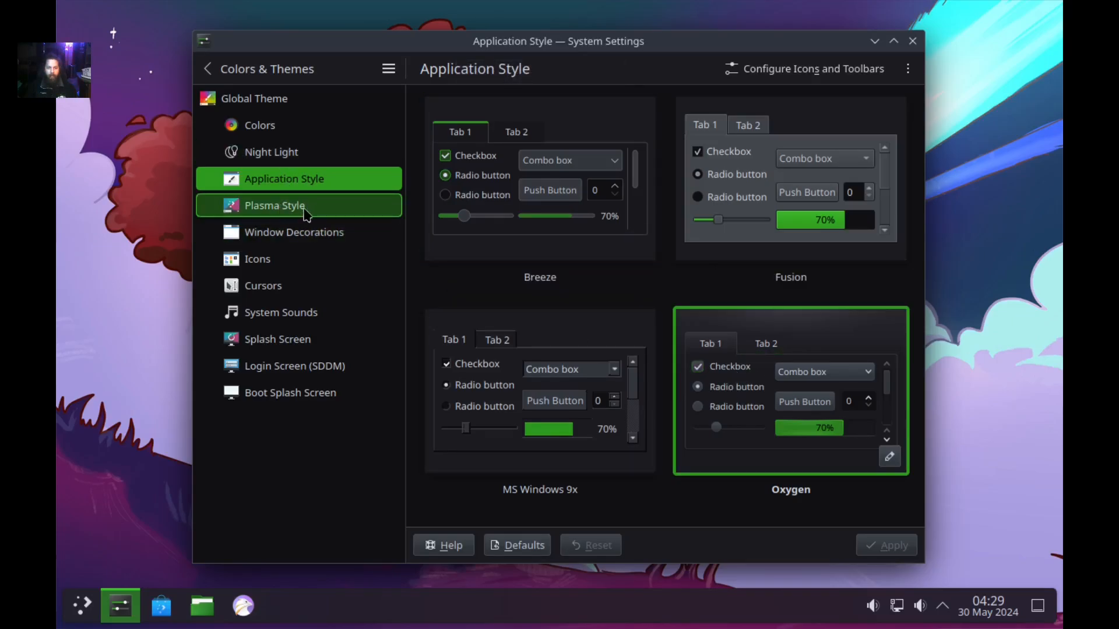
# Apply Oxygen as the Plasma style and check it in the application launcher.
pyautogui.click(306, 212)
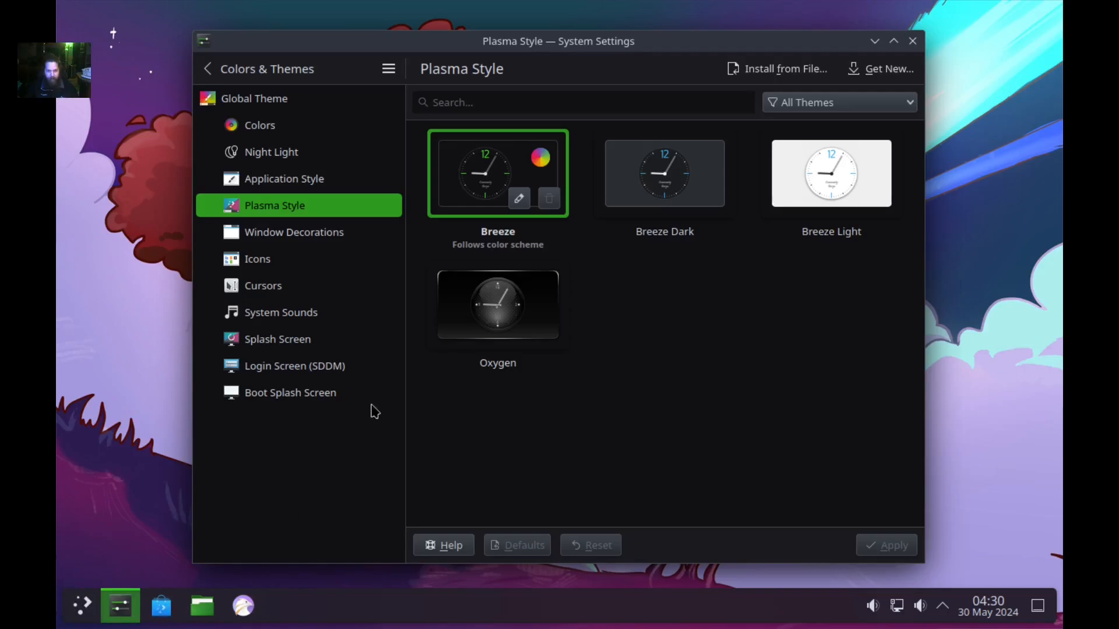
pyautogui.click(488, 327)
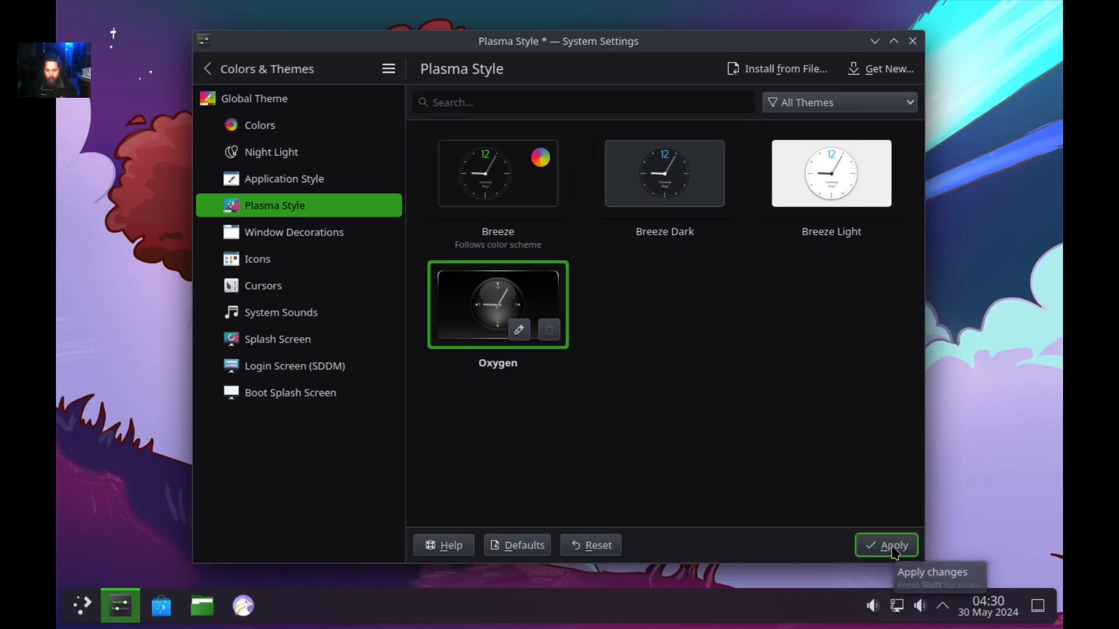
pyautogui.click(895, 551)
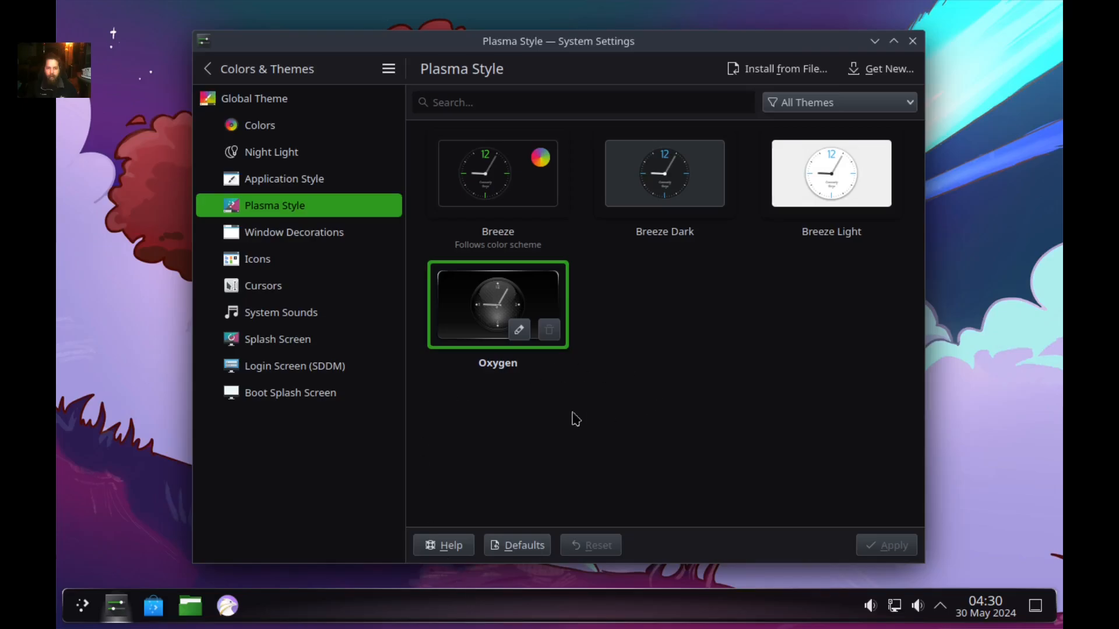
pyautogui.click(82, 613)
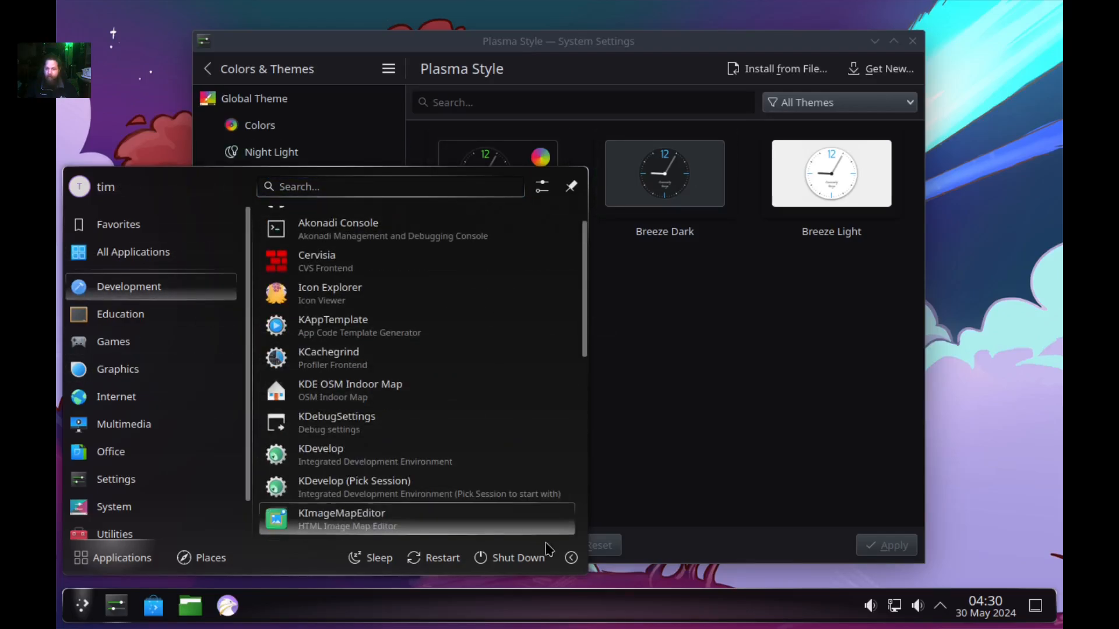
pyautogui.click(84, 612)
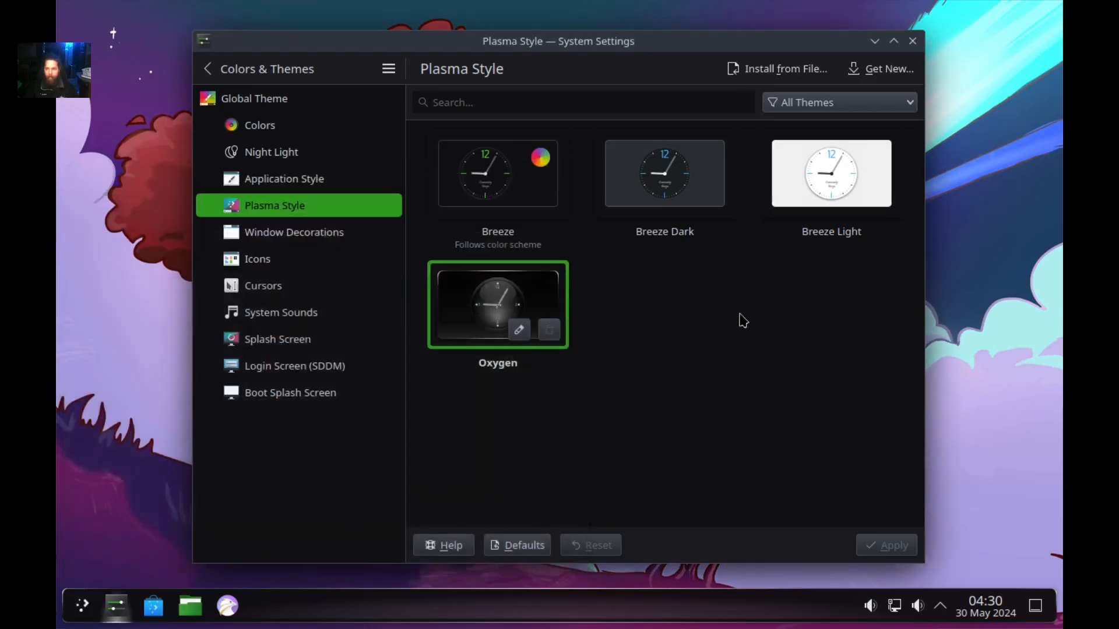
# Search the downloadable Plasma styles for 'sugar candy', then clear it and search 'jade'.
pyautogui.click(883, 70)
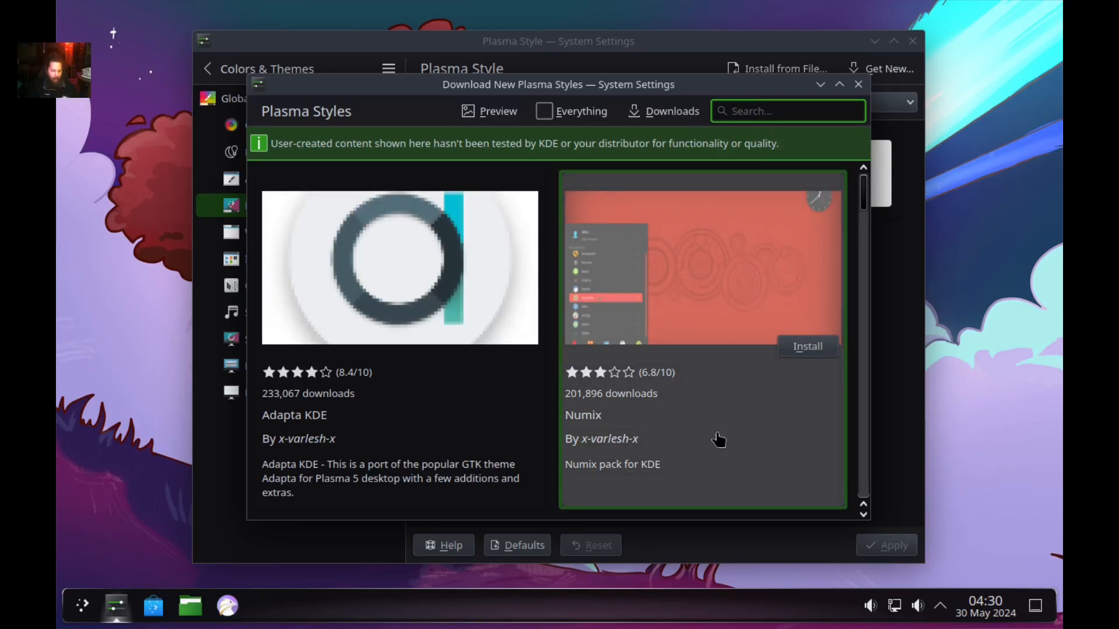
pyautogui.write('sugar')
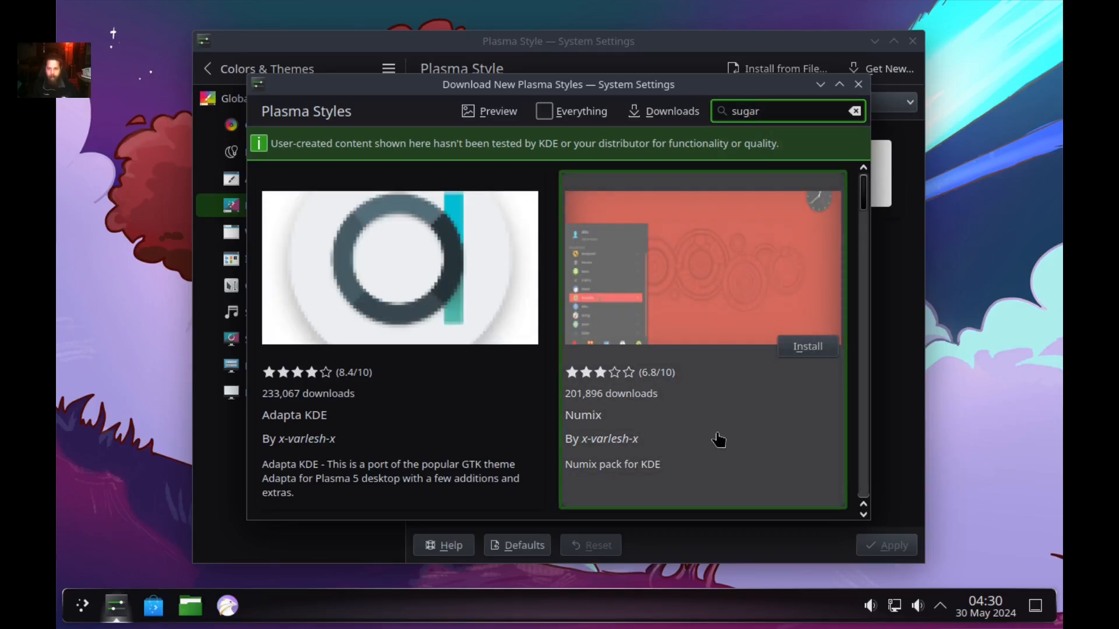
pyautogui.write(' cab')
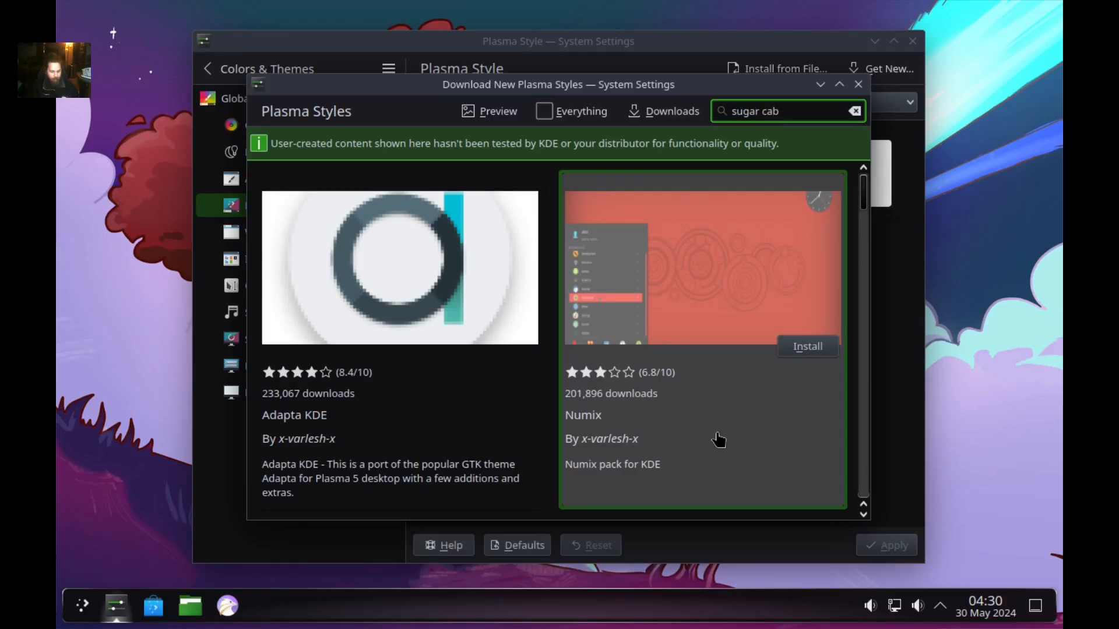
pyautogui.write('ndy')
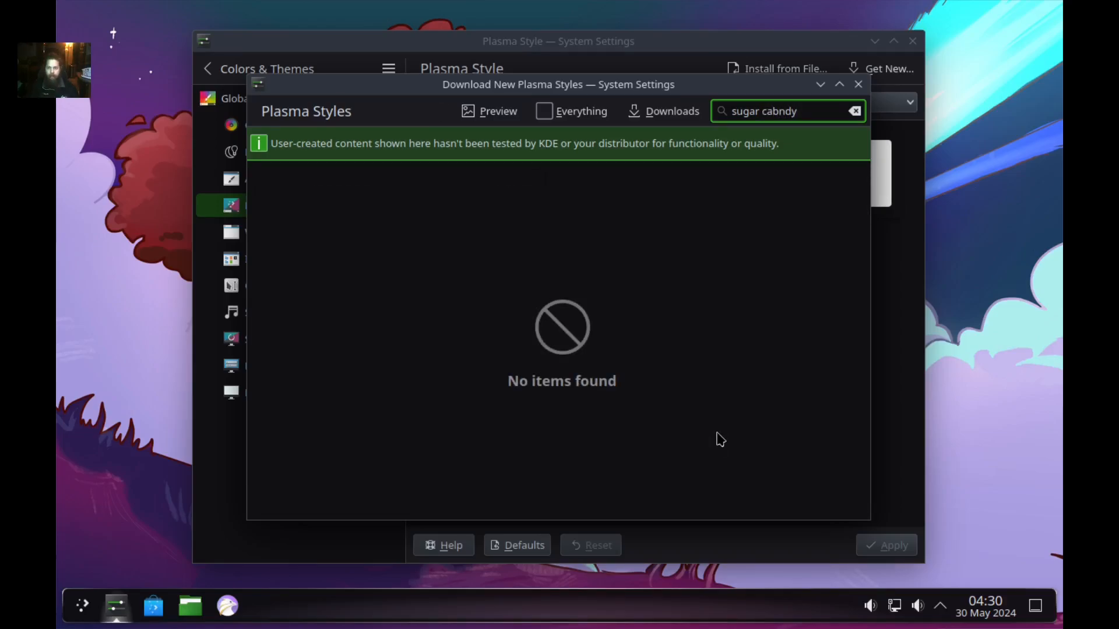
pyautogui.press('BackSpace')
pyautogui.press('BackSpace')
pyautogui.press('BackSpace')
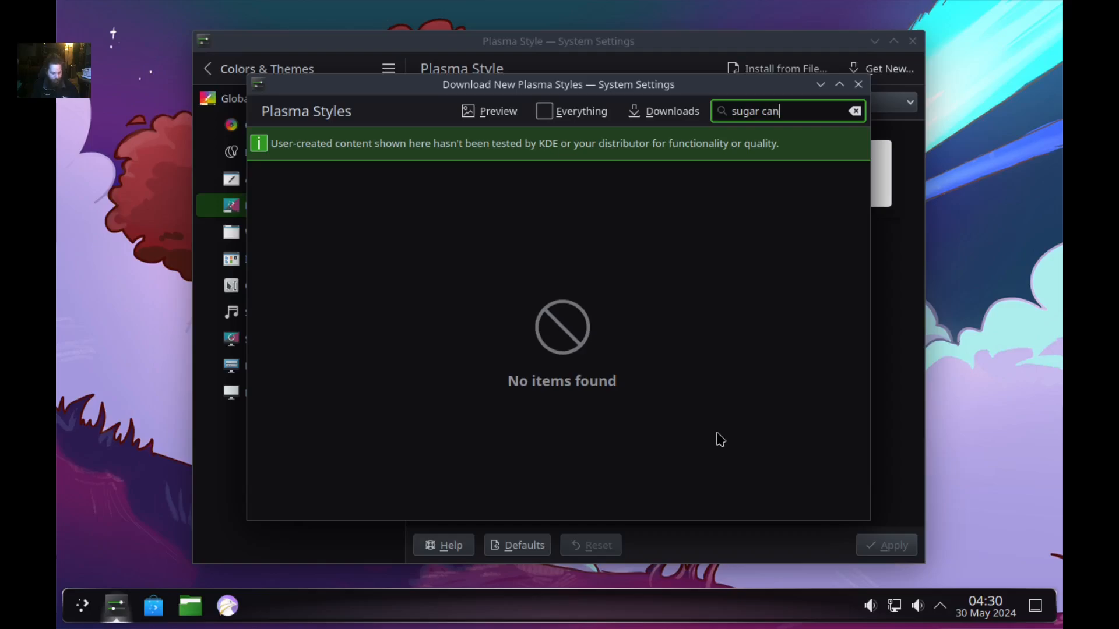
pyautogui.write('and')
pyautogui.press('BackSpace')
pyautogui.write('y')
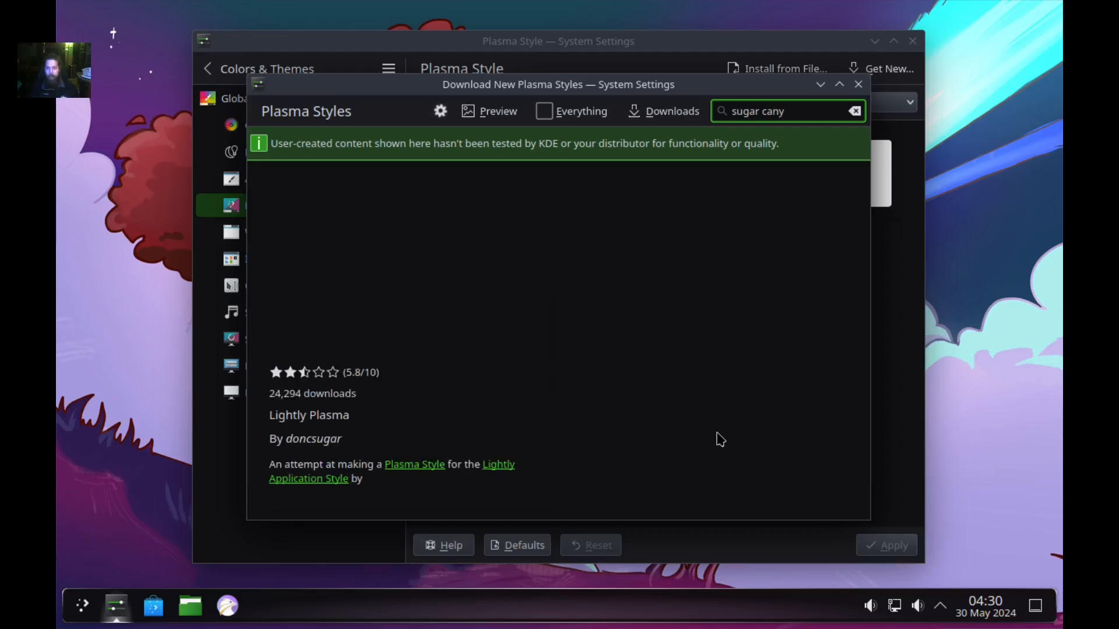
pyautogui.press('BackSpace')
pyautogui.write('d')
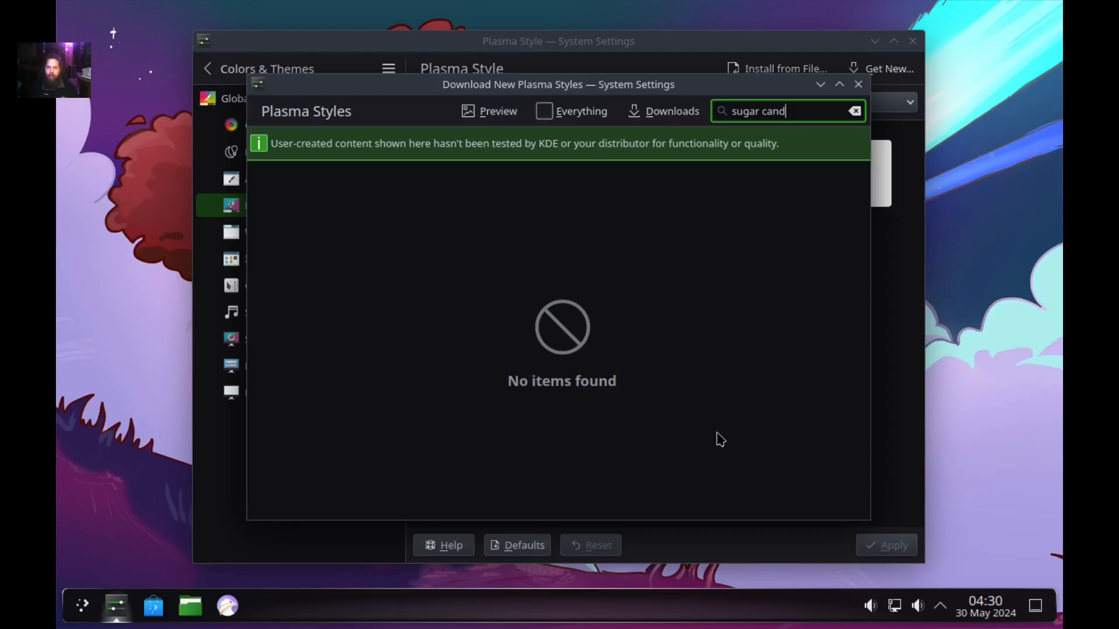
pyautogui.write('r can')
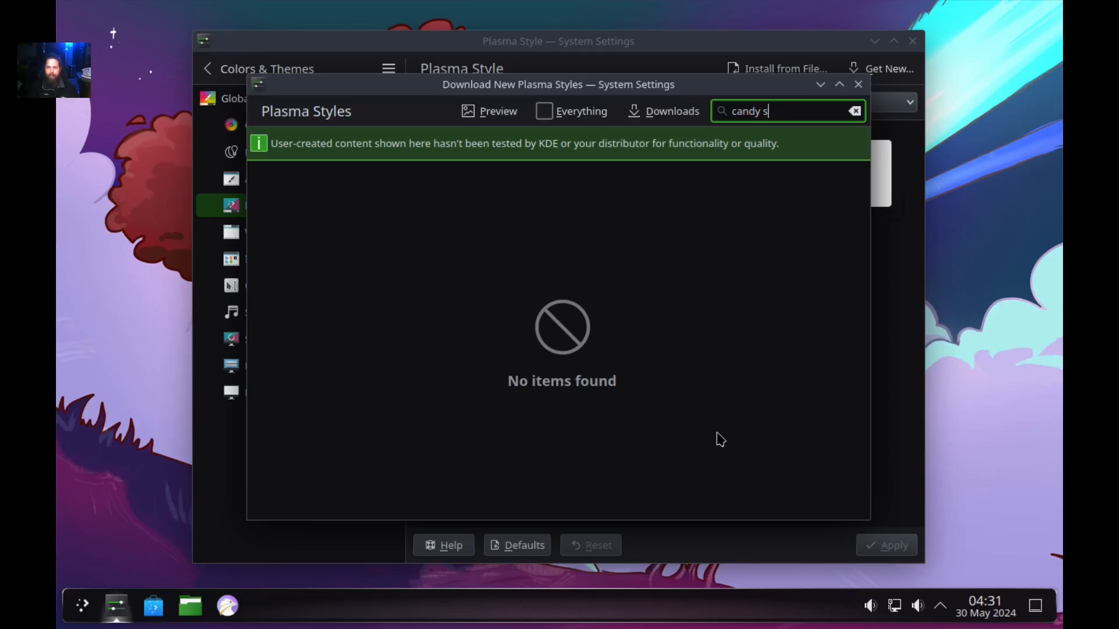
pyautogui.press('BackSpace')
pyautogui.press('BackSpace')
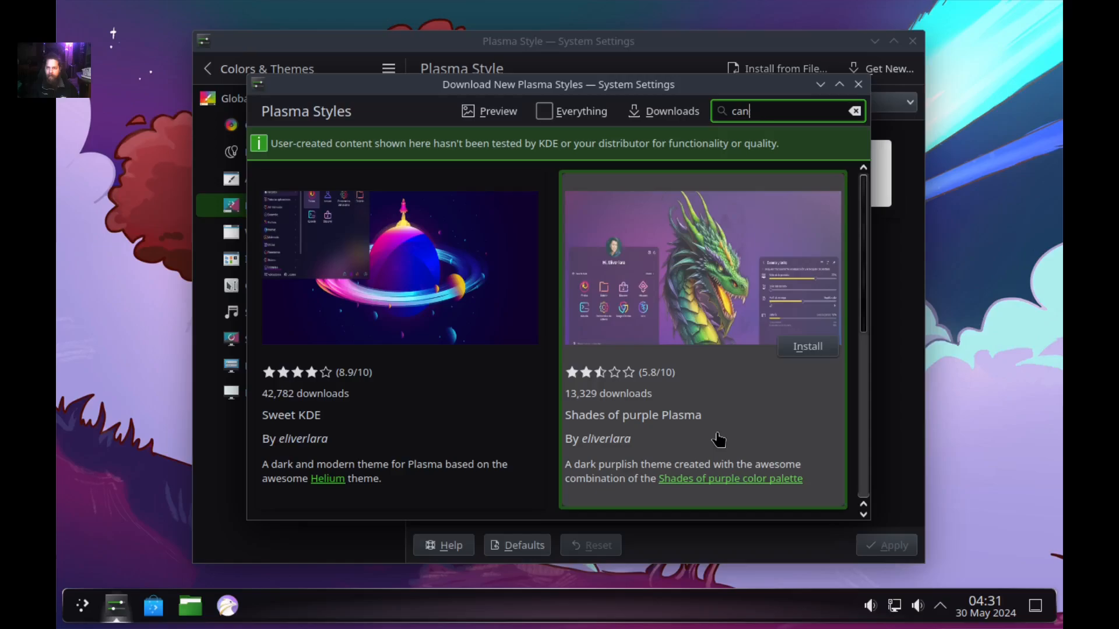
pyautogui.press('BackSpace')
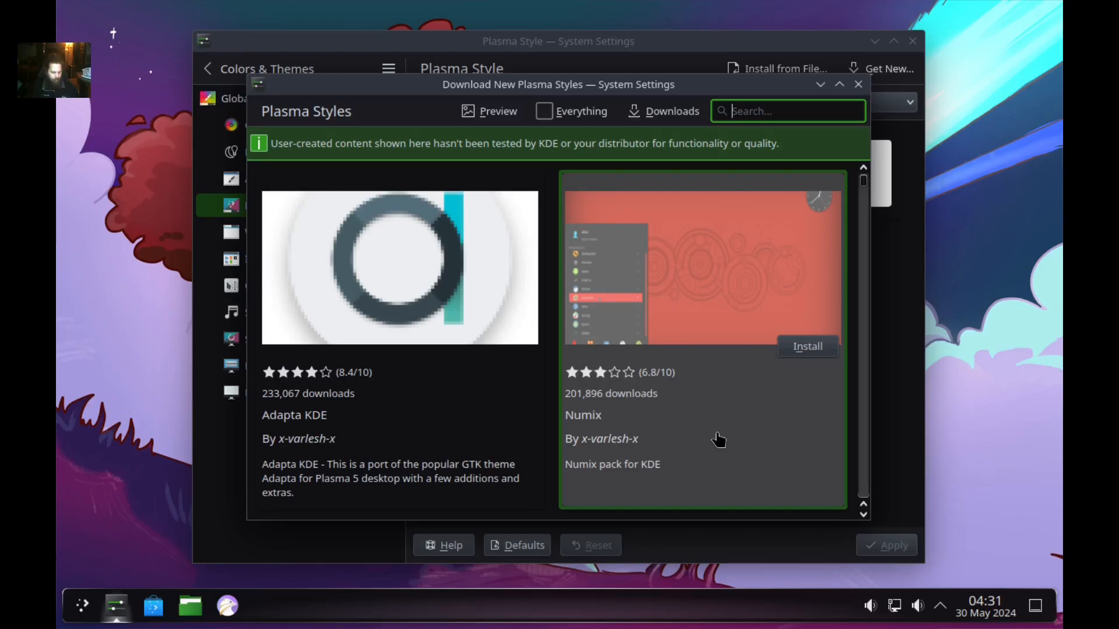
pyautogui.write('jade')
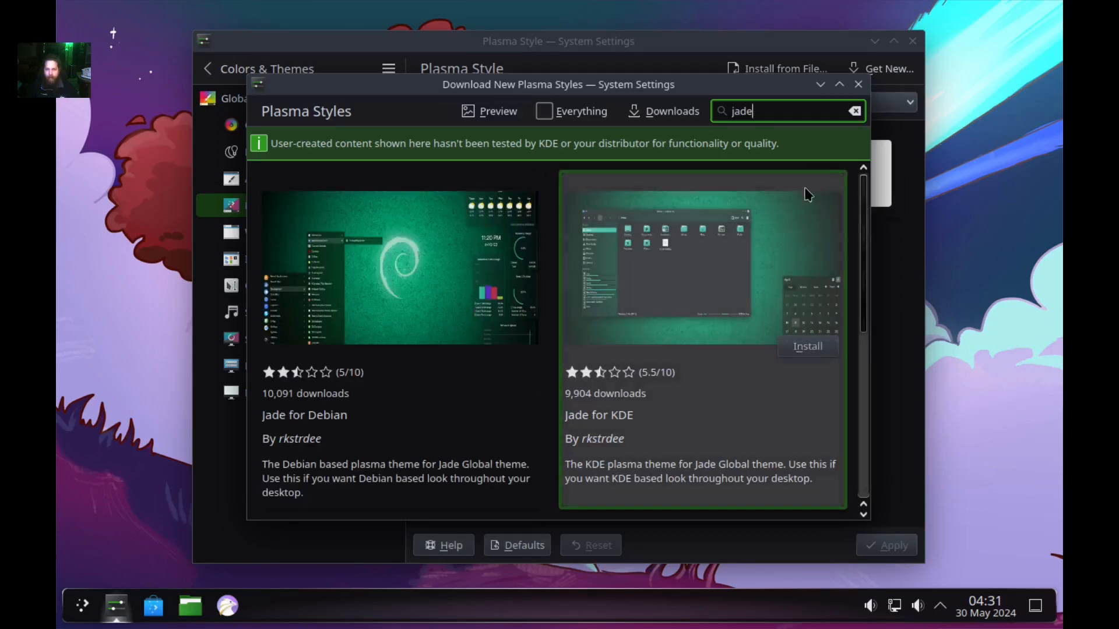
# Install Jade for KDE and preview the Jade for Debian details page.
pyautogui.click(807, 350)
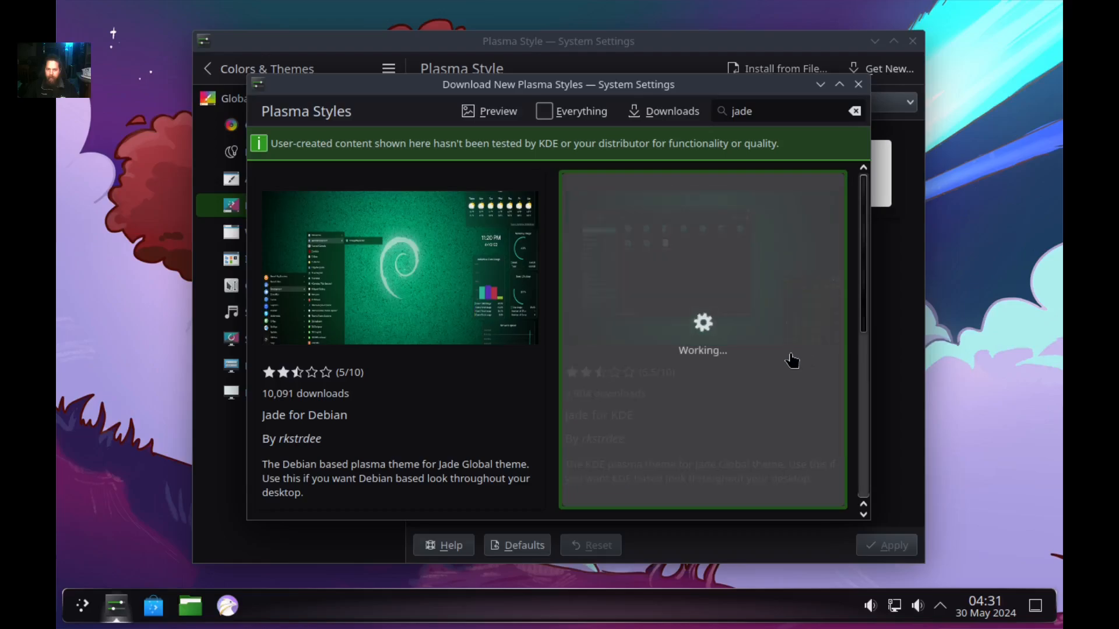
pyautogui.scroll(-3, 674, 330)
pyautogui.scroll(-5, 673, 330)
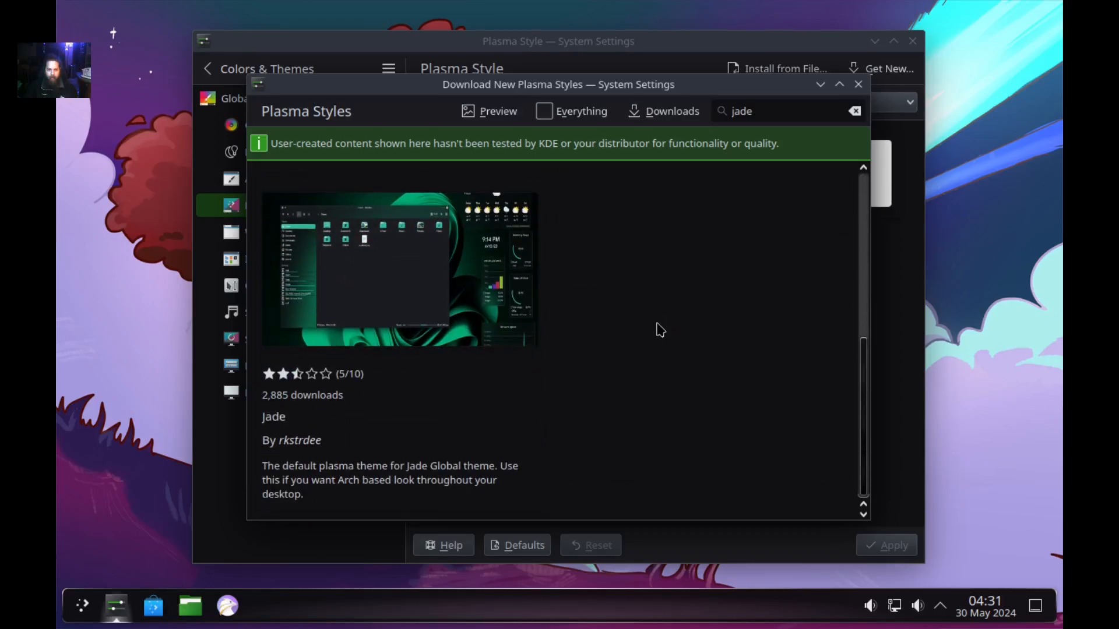
pyautogui.scroll(5, 660, 330)
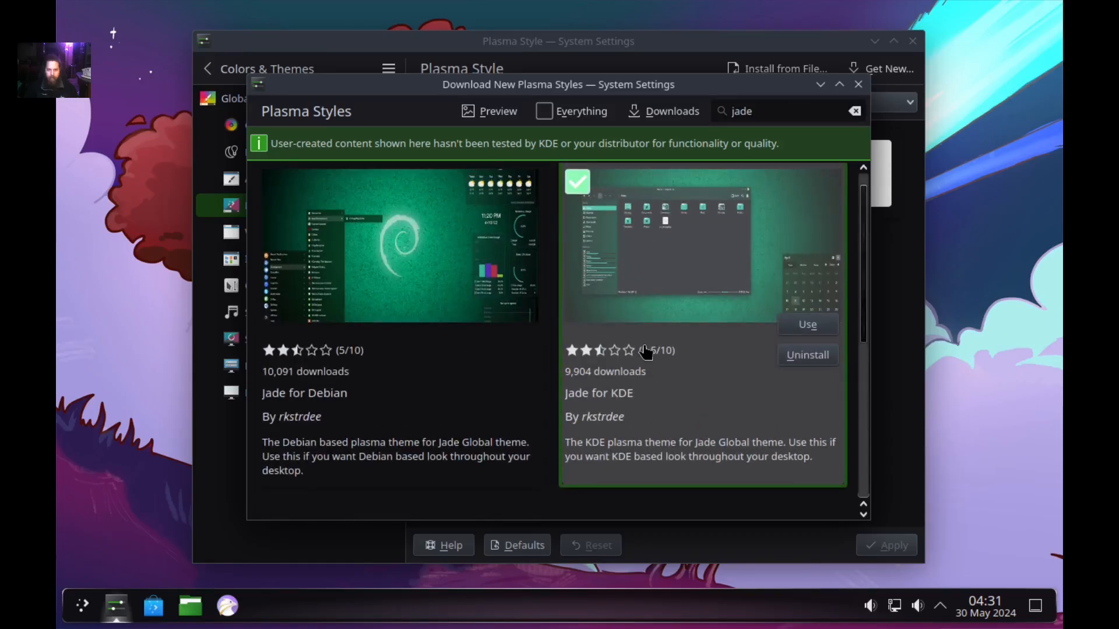
pyautogui.scroll(-3, 646, 351)
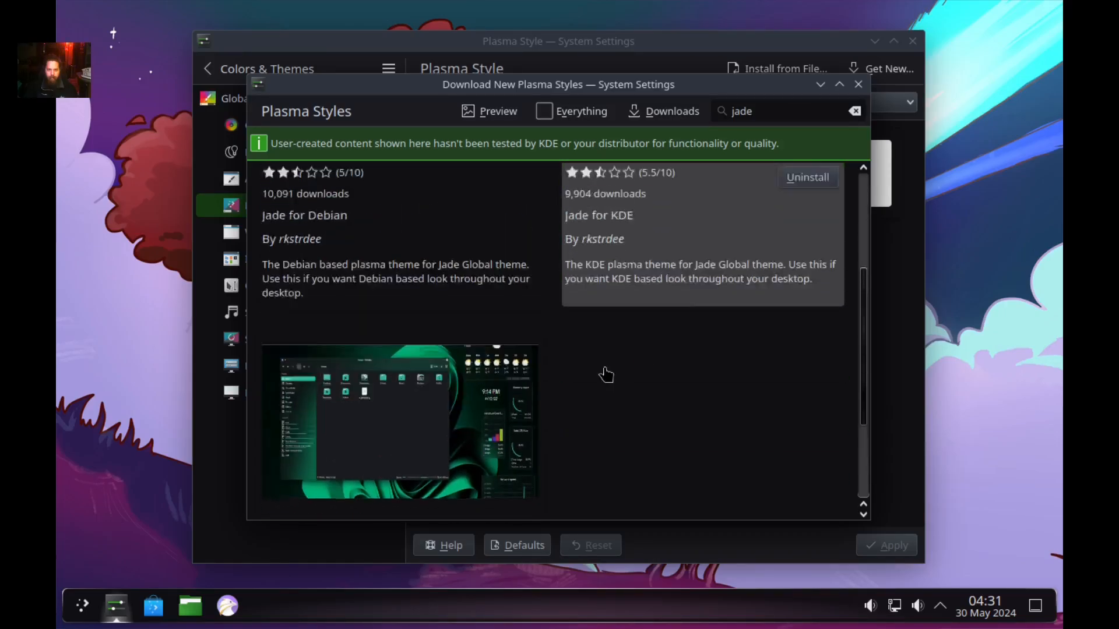
pyautogui.scroll(3, 606, 374)
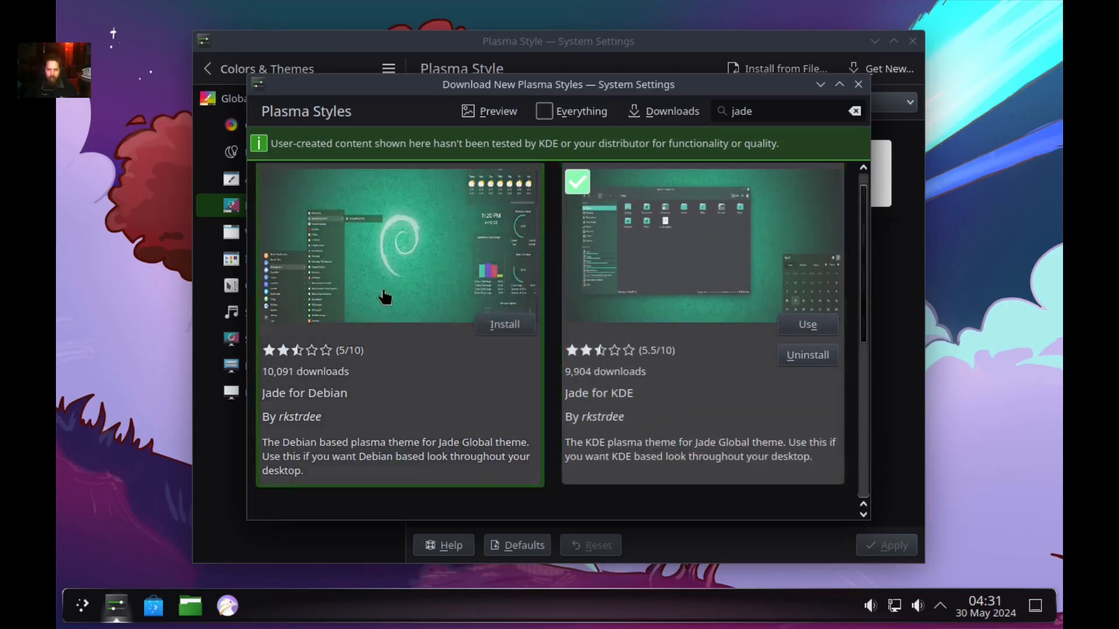
pyautogui.click(385, 295)
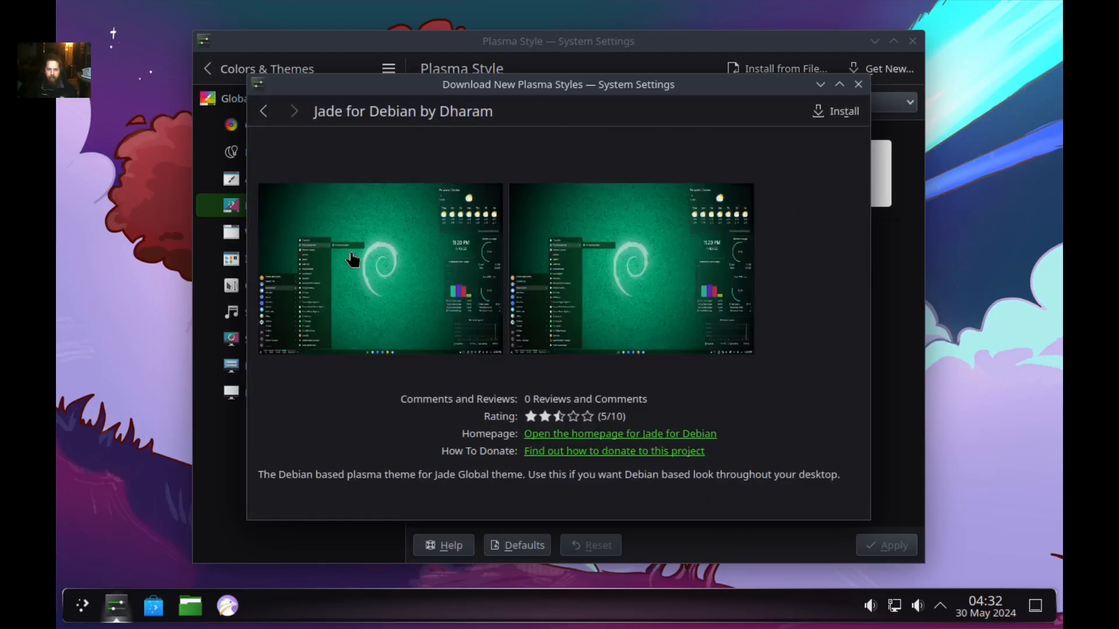
pyautogui.click(264, 111)
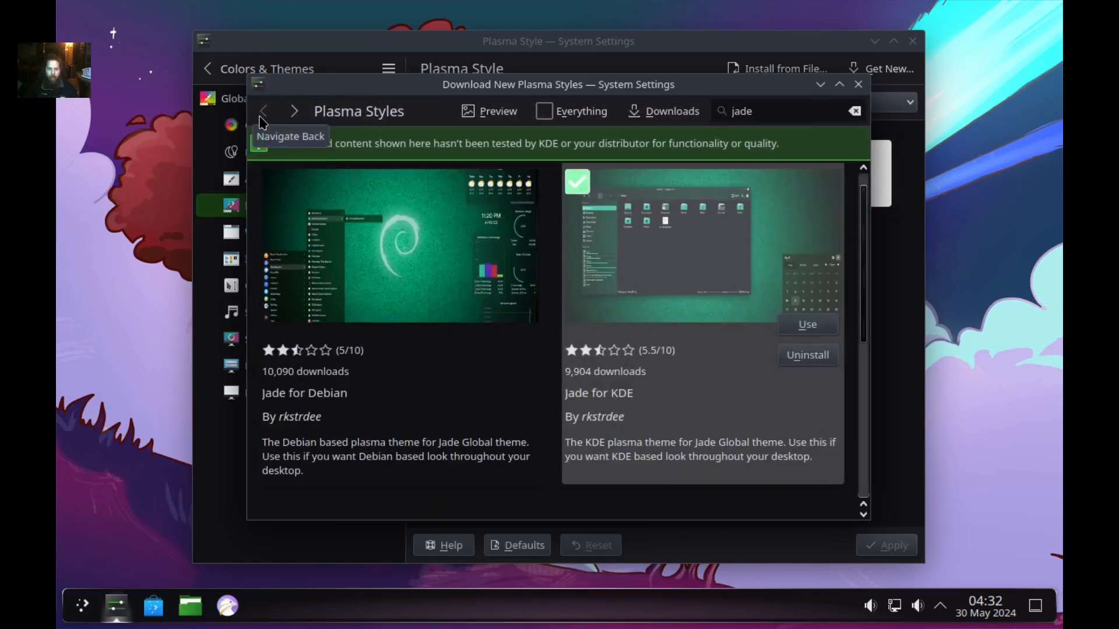
# Search 'sweet candy' and install the Sweet Ambar Blue Plasma style.
pyautogui.moveTo(779, 115); pyautogui.dragTo(729, 112)
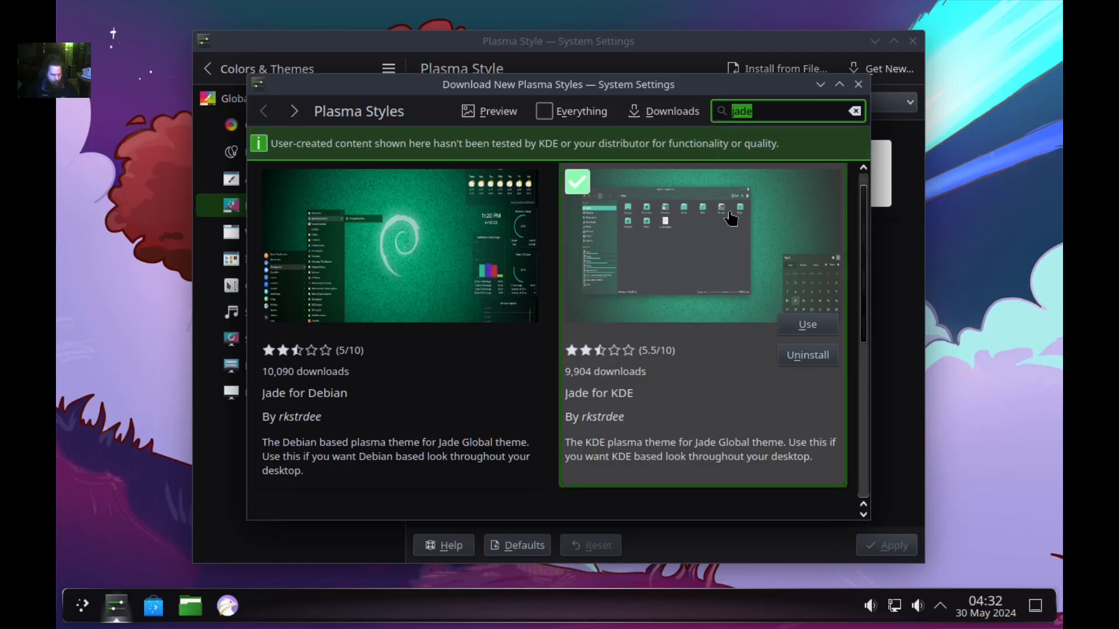
pyautogui.write('sweet c')
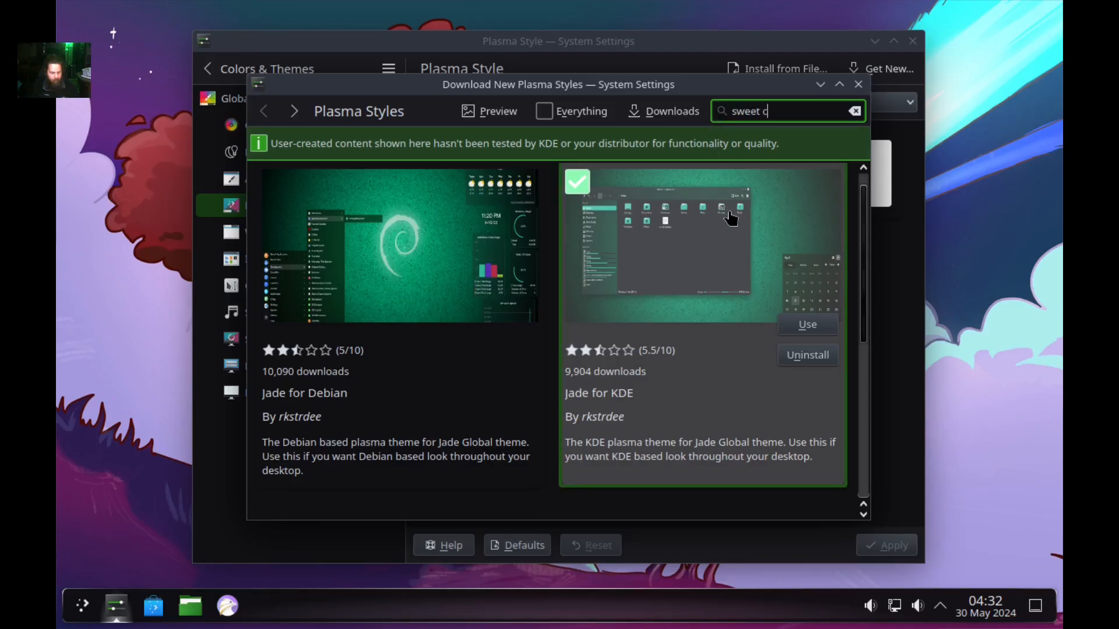
pyautogui.write('andy')
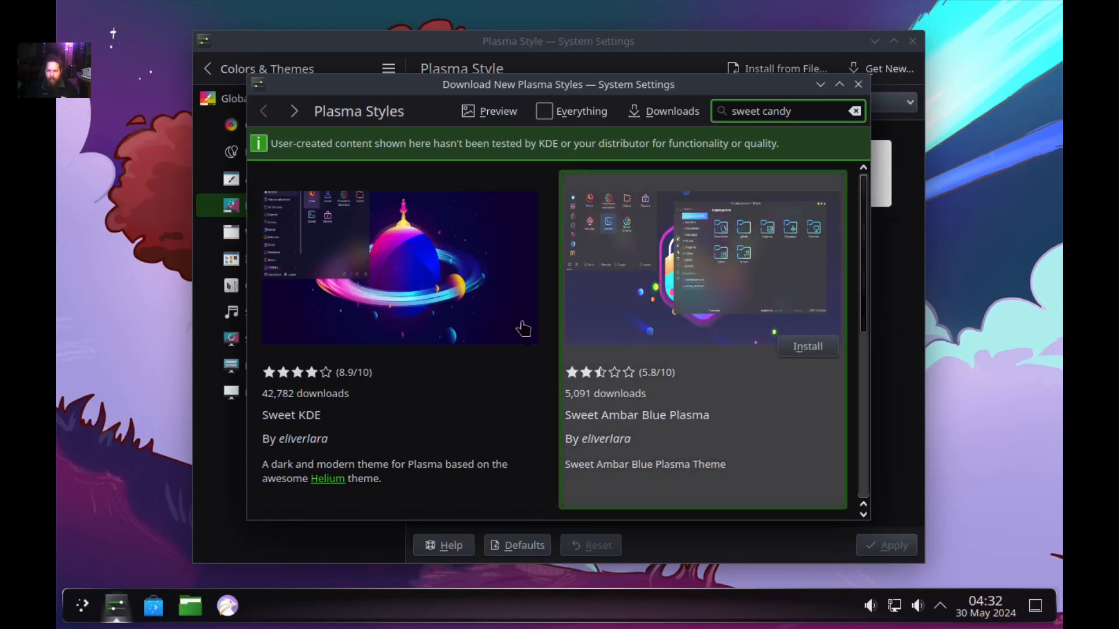
pyautogui.click(809, 349)
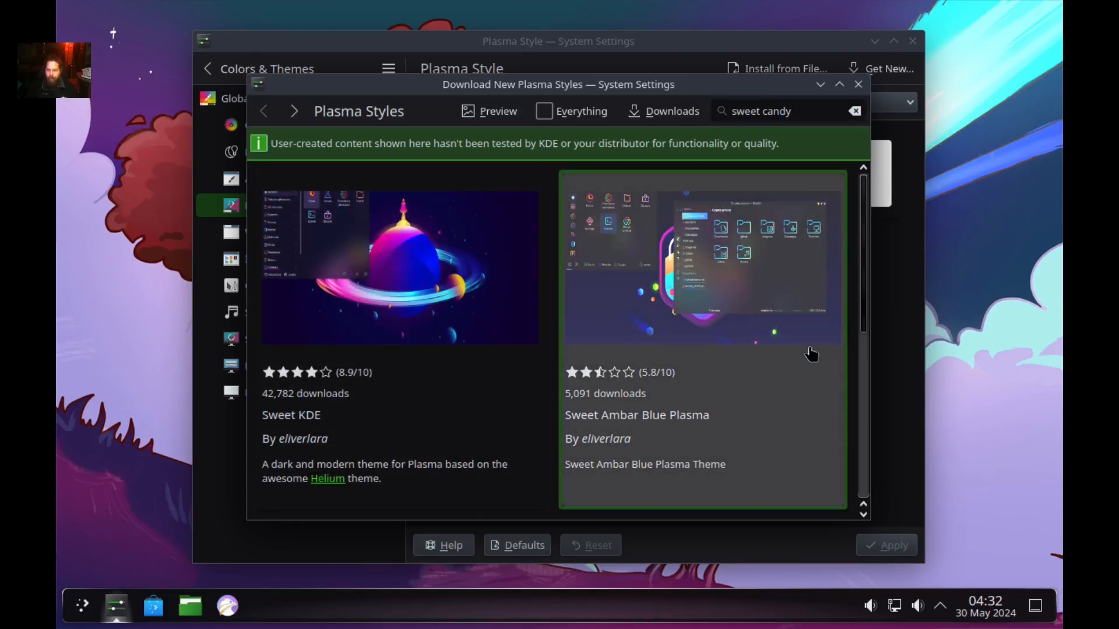
pyautogui.scroll(-5, 455, 239)
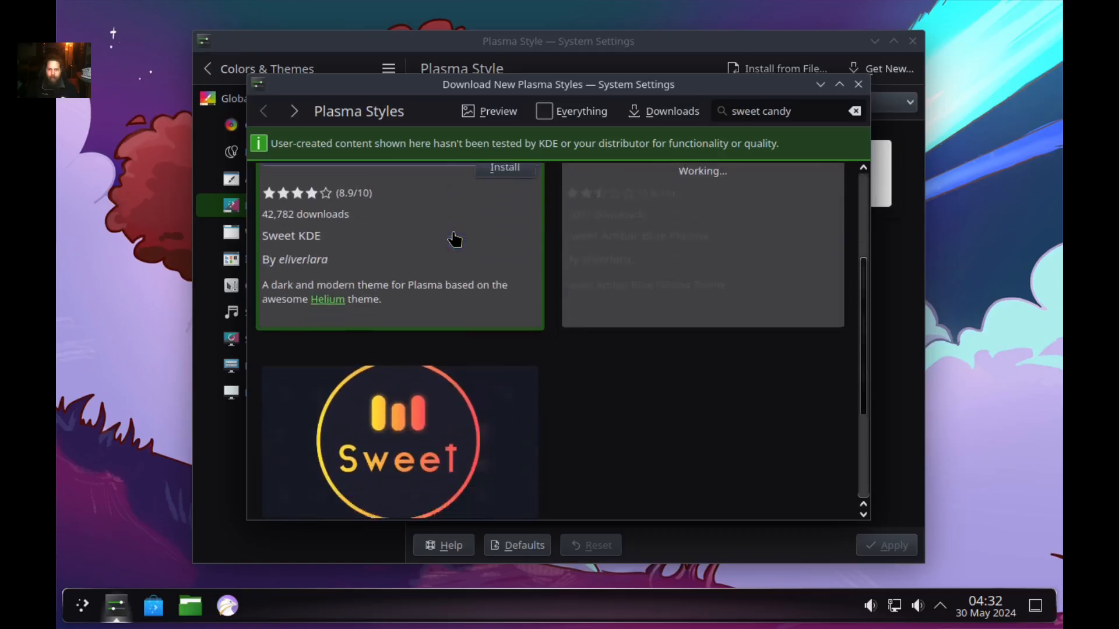
pyautogui.scroll(5, 633, 279)
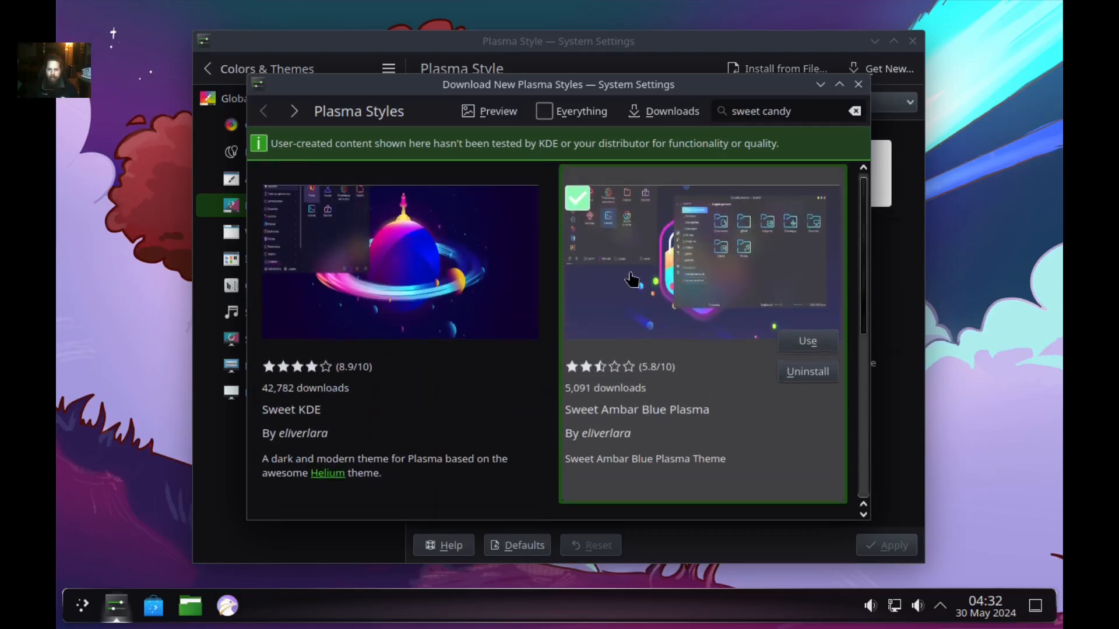
# Close the download window and apply Jade_kde, checking it in the launcher.
pyautogui.click(857, 85)
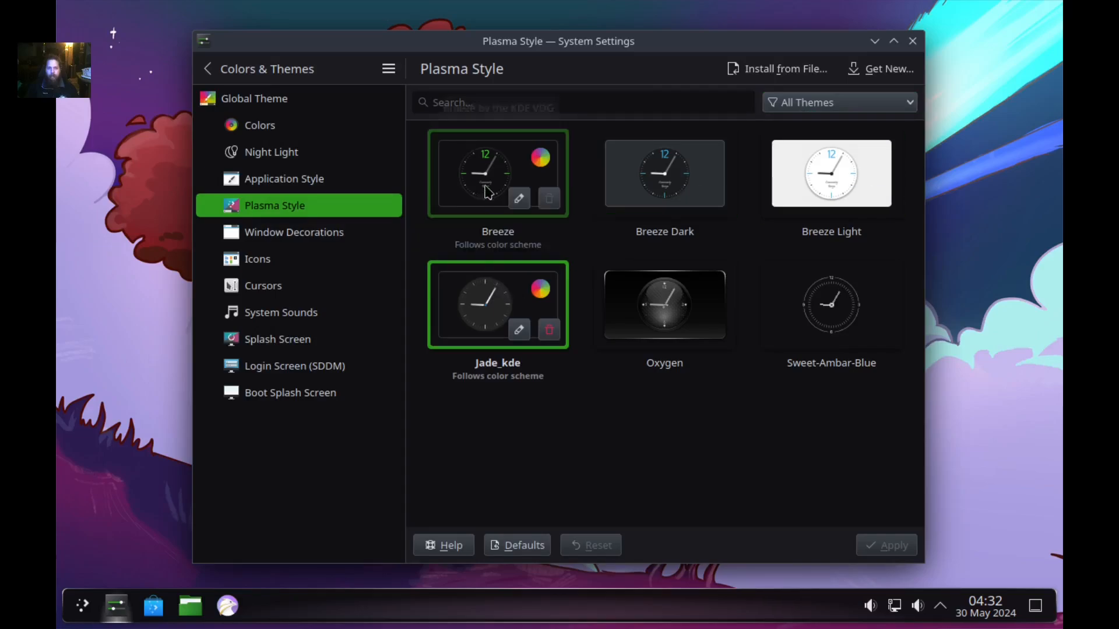
pyautogui.click(474, 312)
pyautogui.click(901, 538)
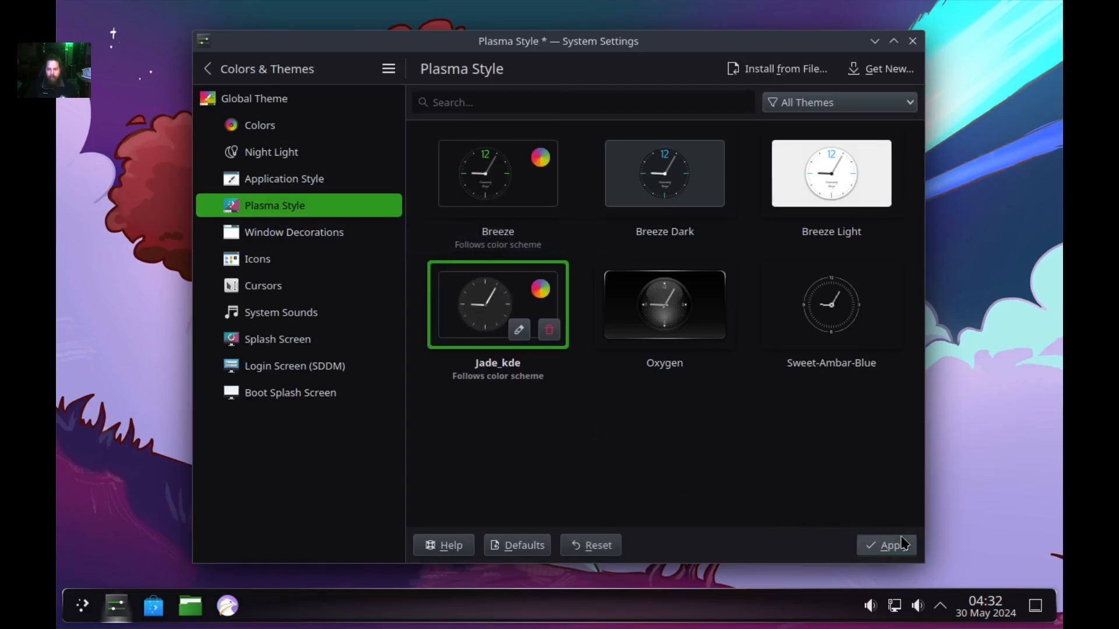
pyautogui.click(83, 607)
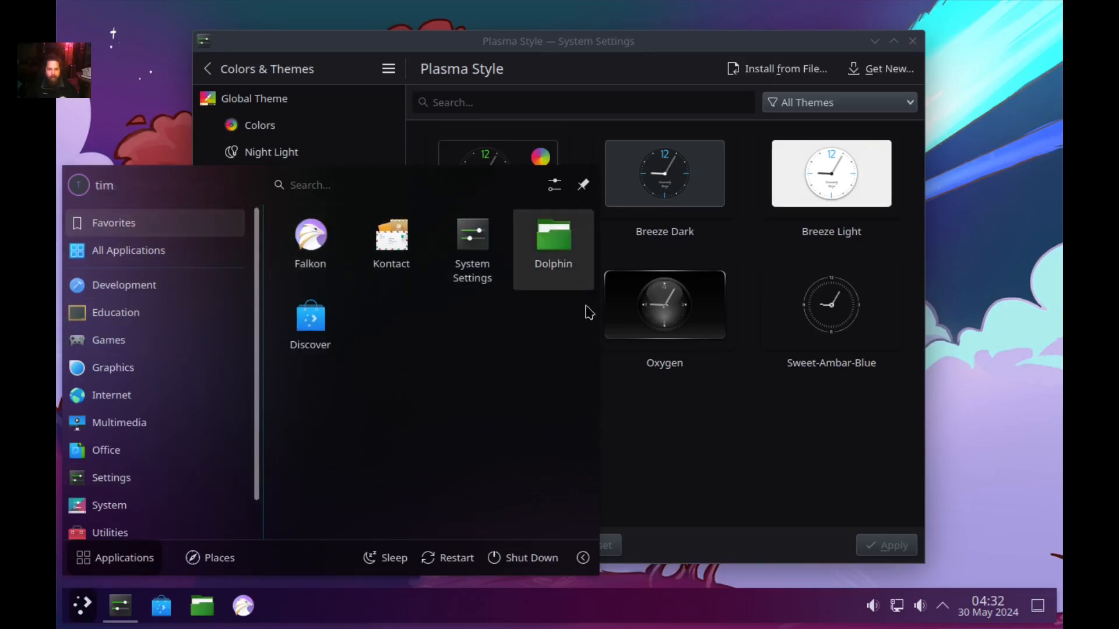
pyautogui.click(718, 457)
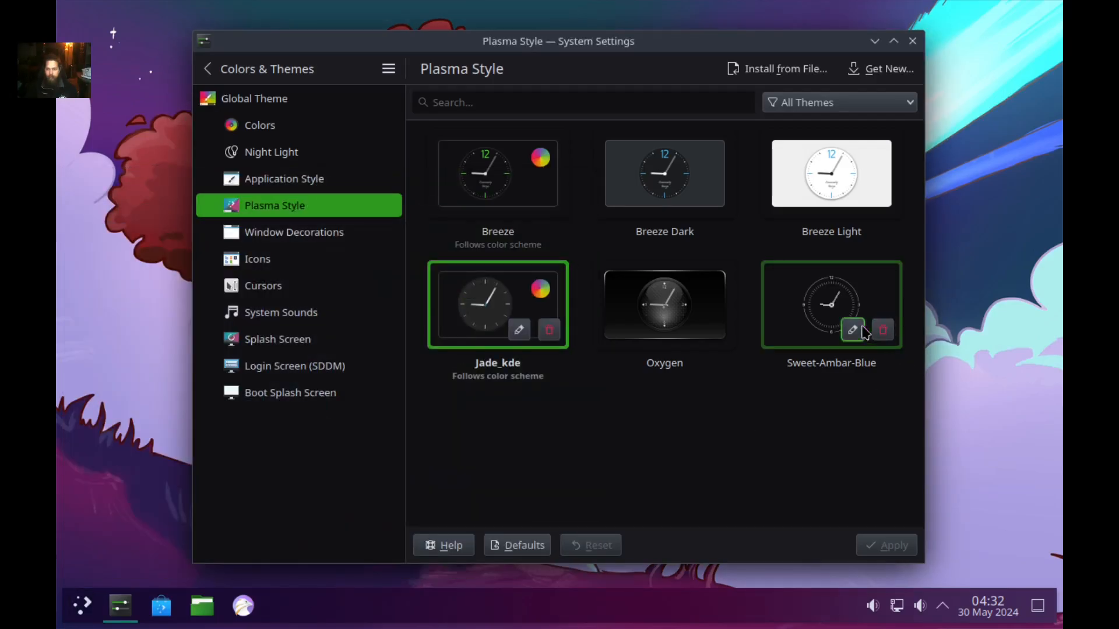
# Apply the Sweet-Ambar-Blue Plasma style and check it in the launcher.
pyautogui.click(802, 315)
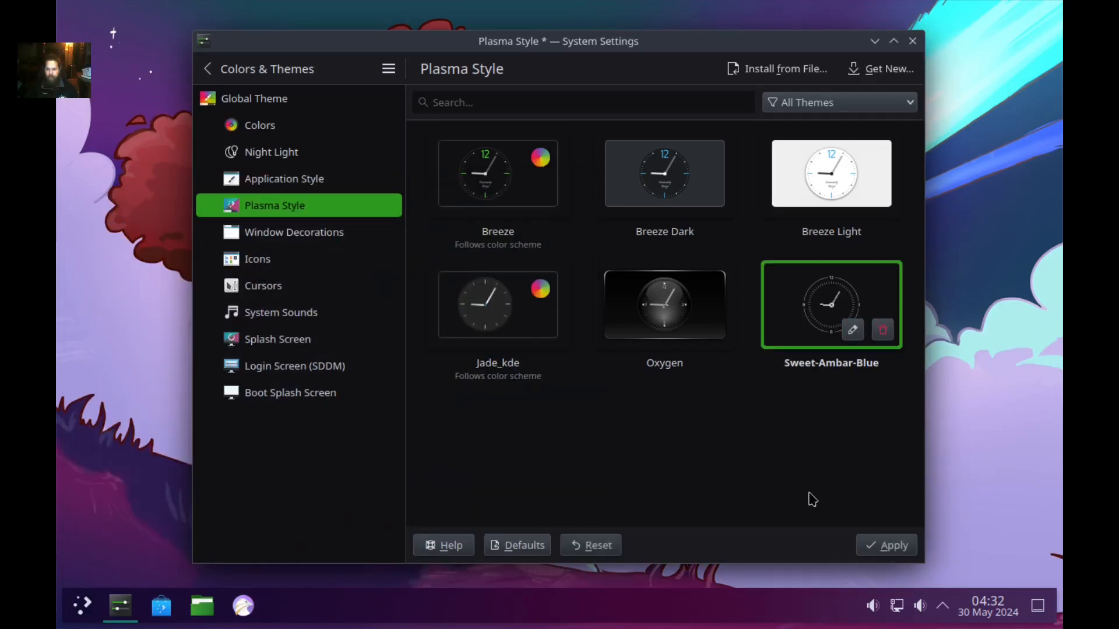
pyautogui.click(885, 548)
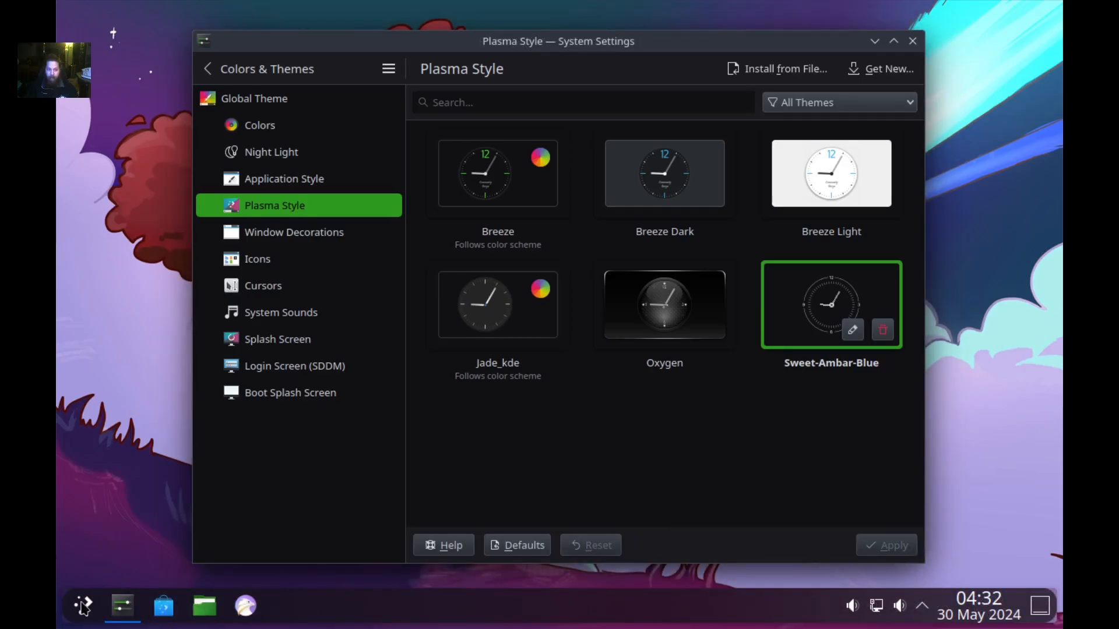
pyautogui.click(83, 607)
pyautogui.click(84, 606)
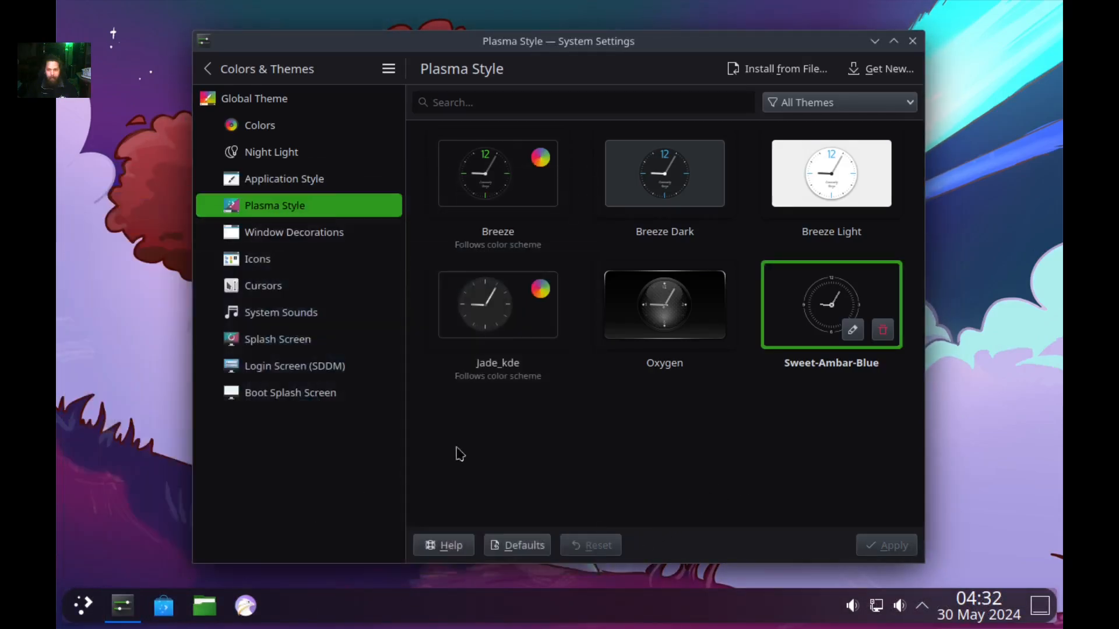
# Reapply Jade_kde, check the launcher, and go to Application Style.
pyautogui.click(465, 314)
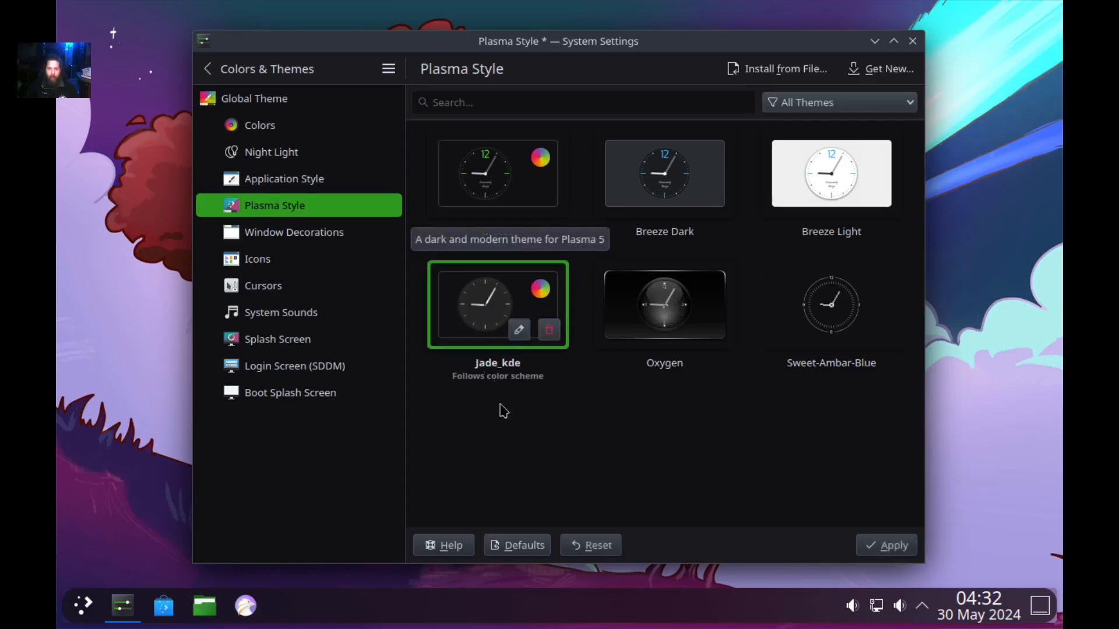
pyautogui.click(866, 545)
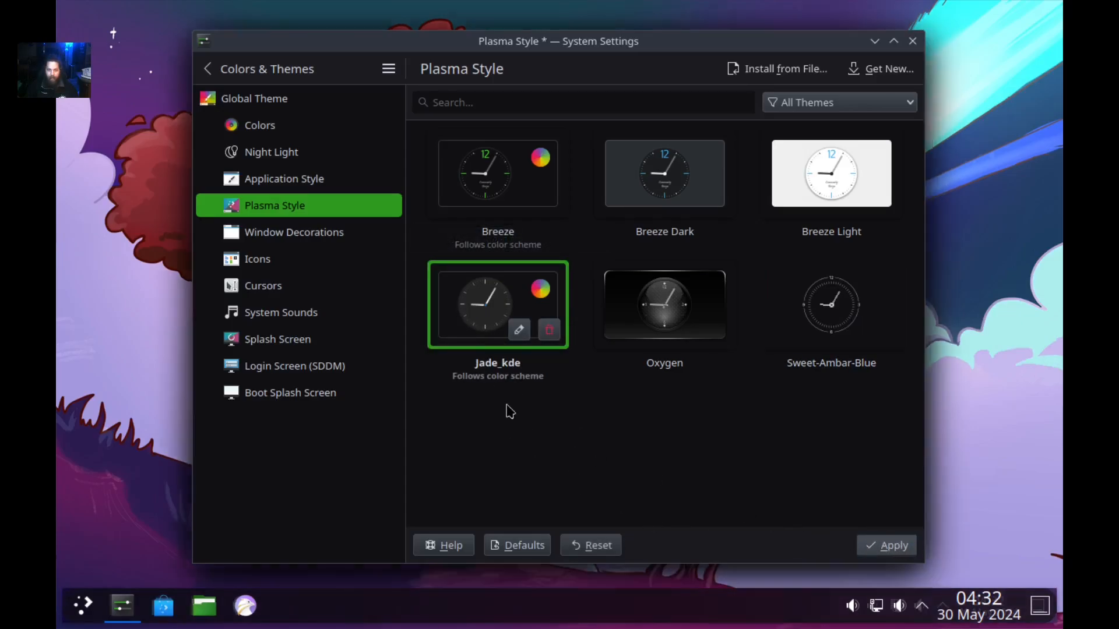
pyautogui.click(85, 606)
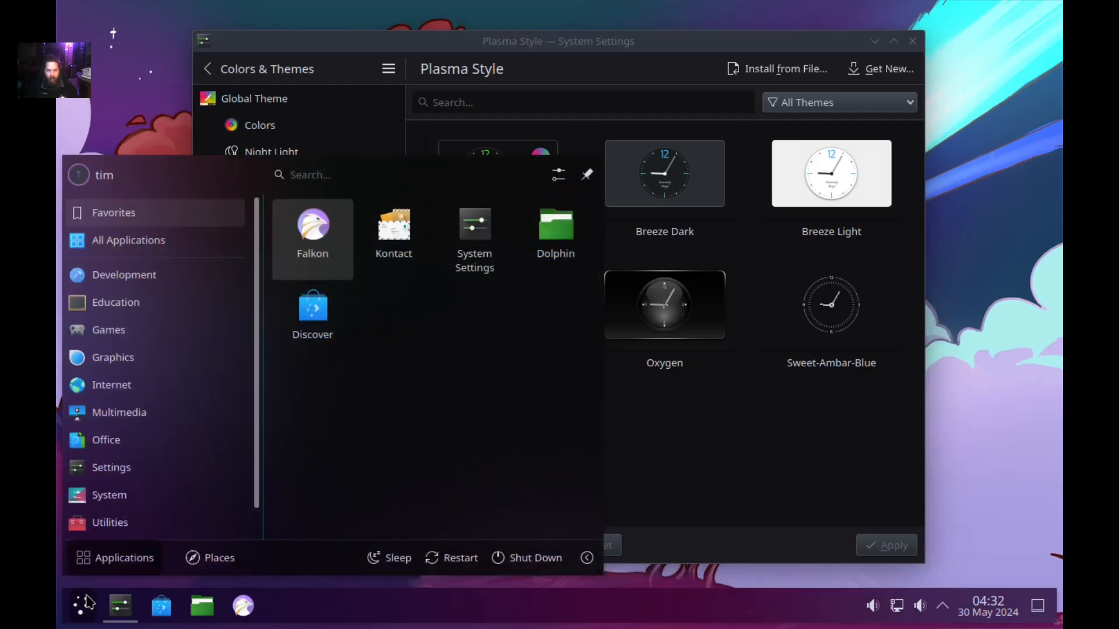
pyautogui.click(87, 603)
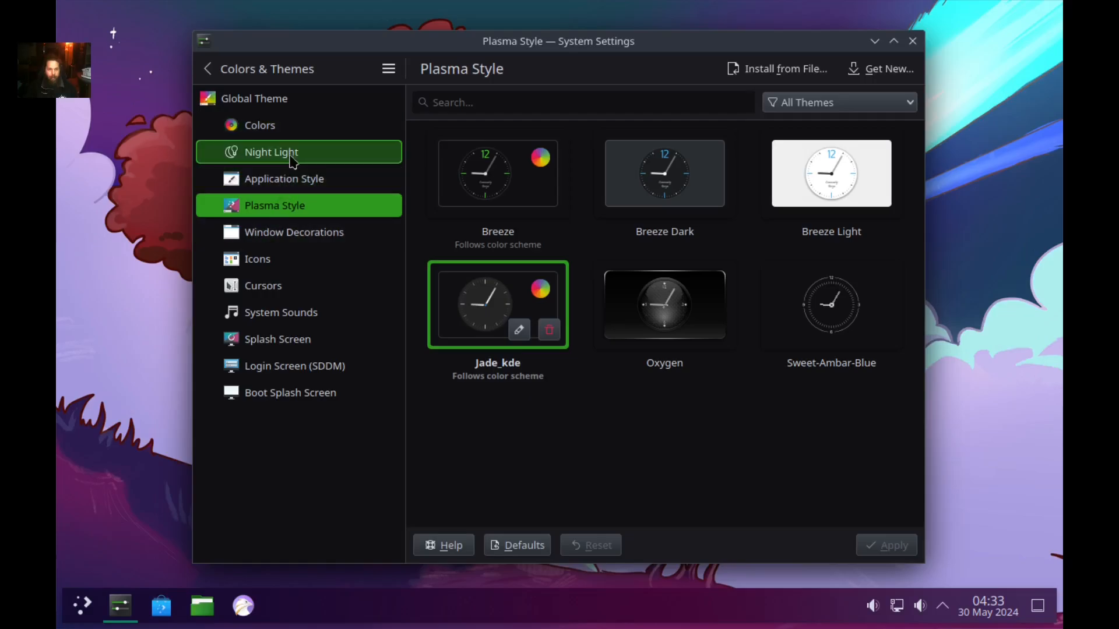
pyautogui.click(293, 178)
# Apply the Sweet colour scheme, revert to Sweet-Ambar-Blue, then go to Window Decorations.
pyautogui.click(275, 124)
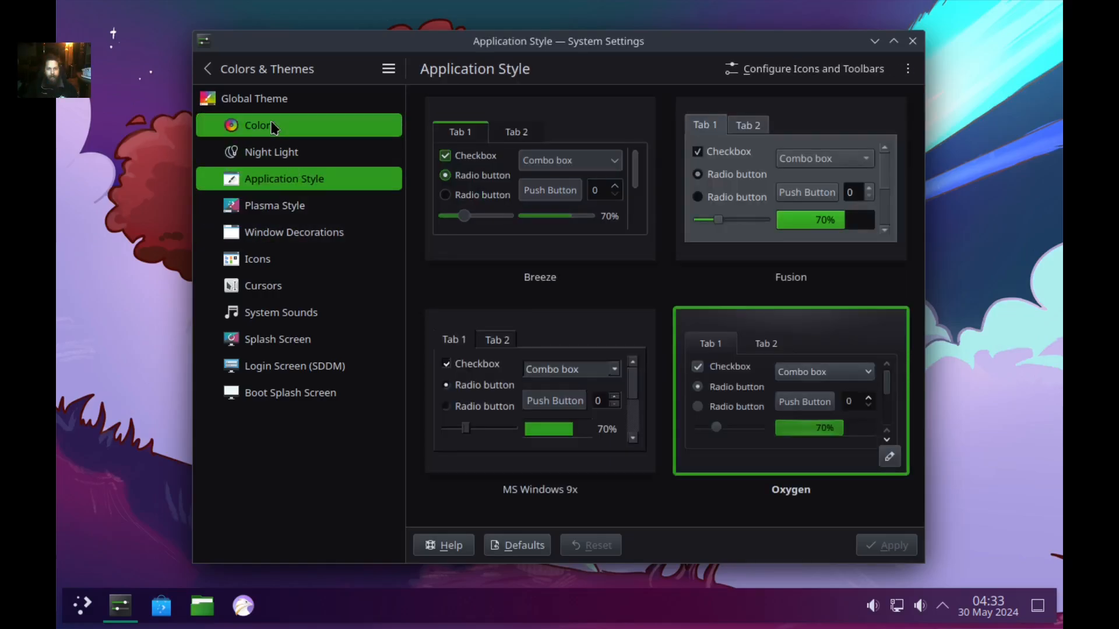
pyautogui.scroll(-3, 656, 390)
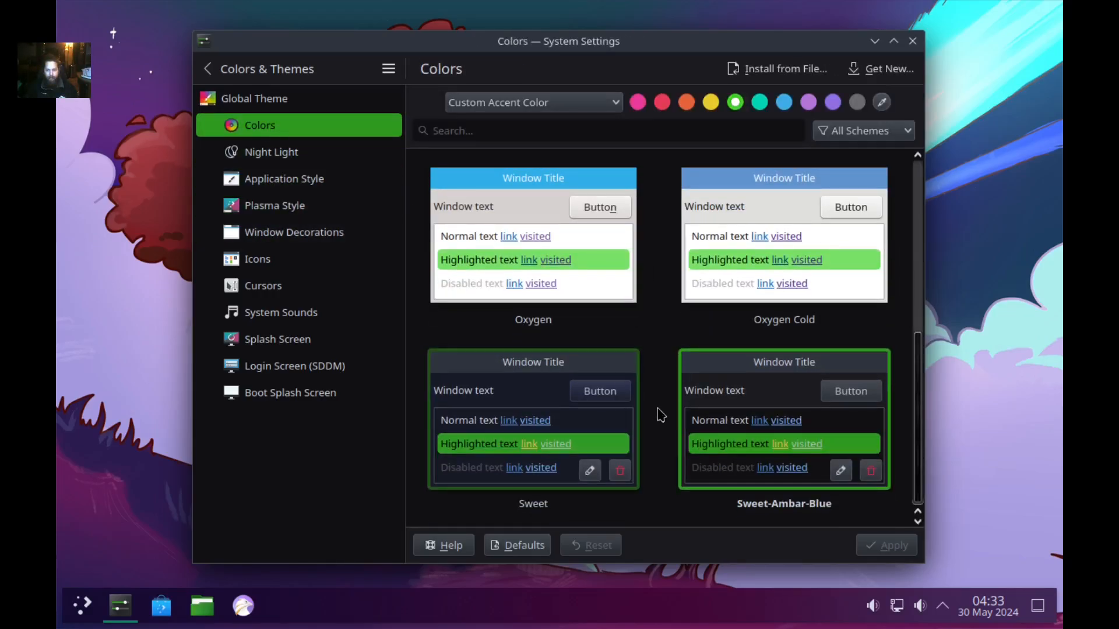
pyautogui.click(530, 391)
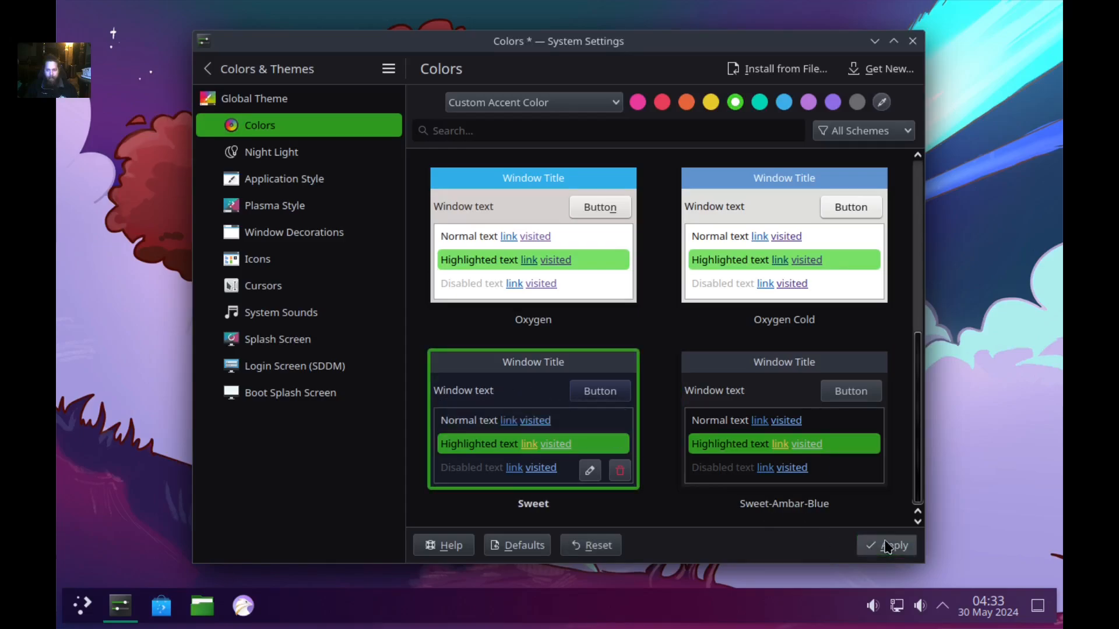
pyautogui.click(886, 544)
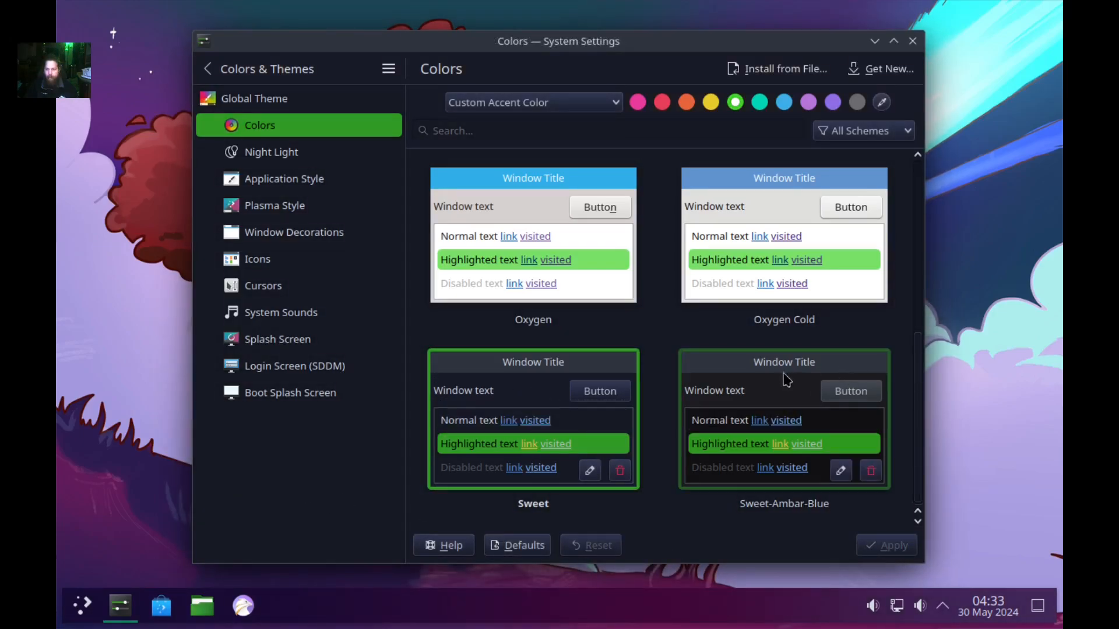
pyautogui.click(784, 389)
pyautogui.click(887, 545)
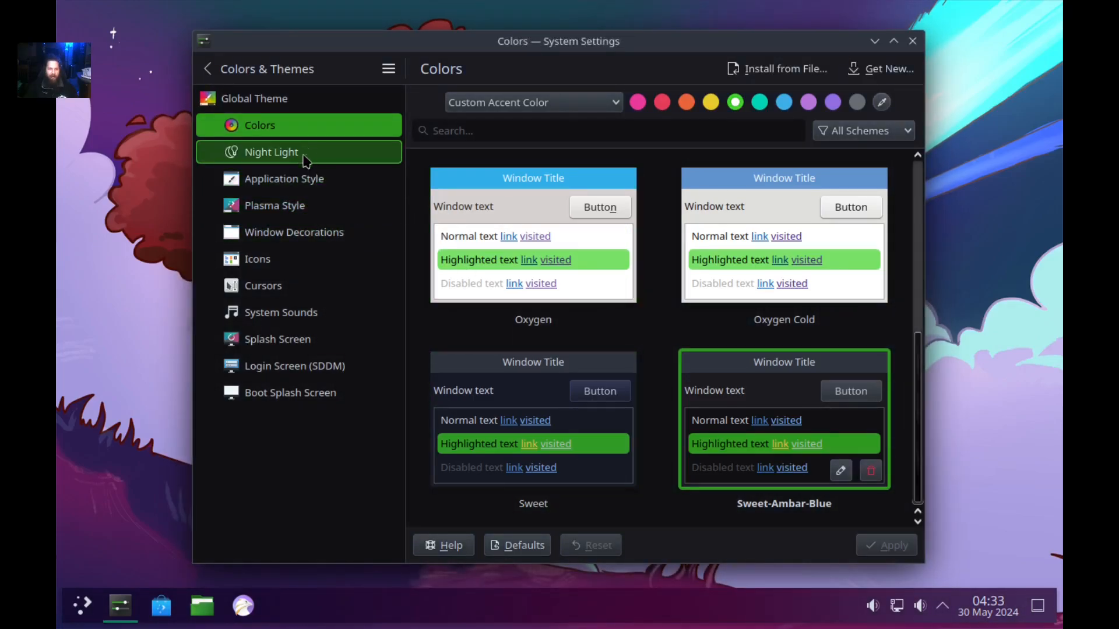
pyautogui.click(323, 244)
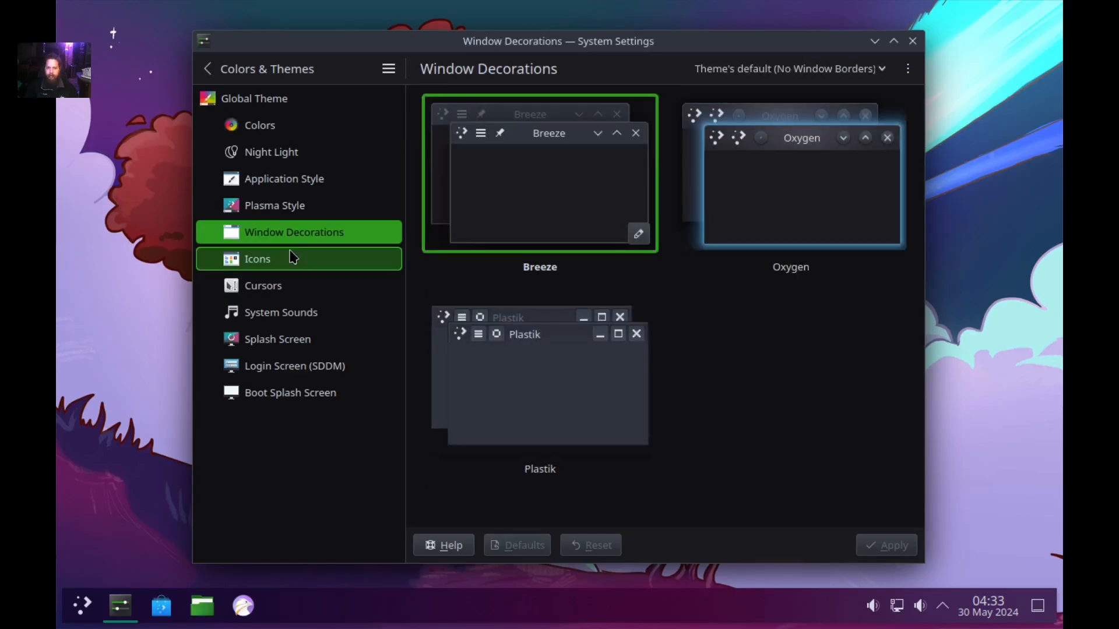
# Select and apply the Oxygen window decoration with default Normal borders.
pyautogui.click(303, 209)
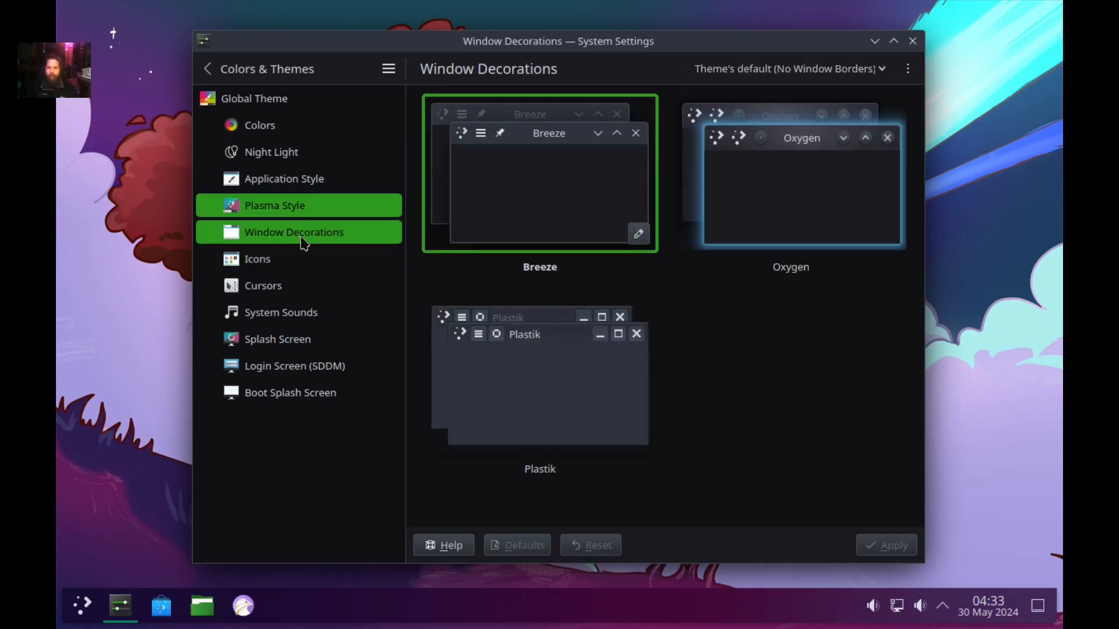
pyautogui.click(309, 236)
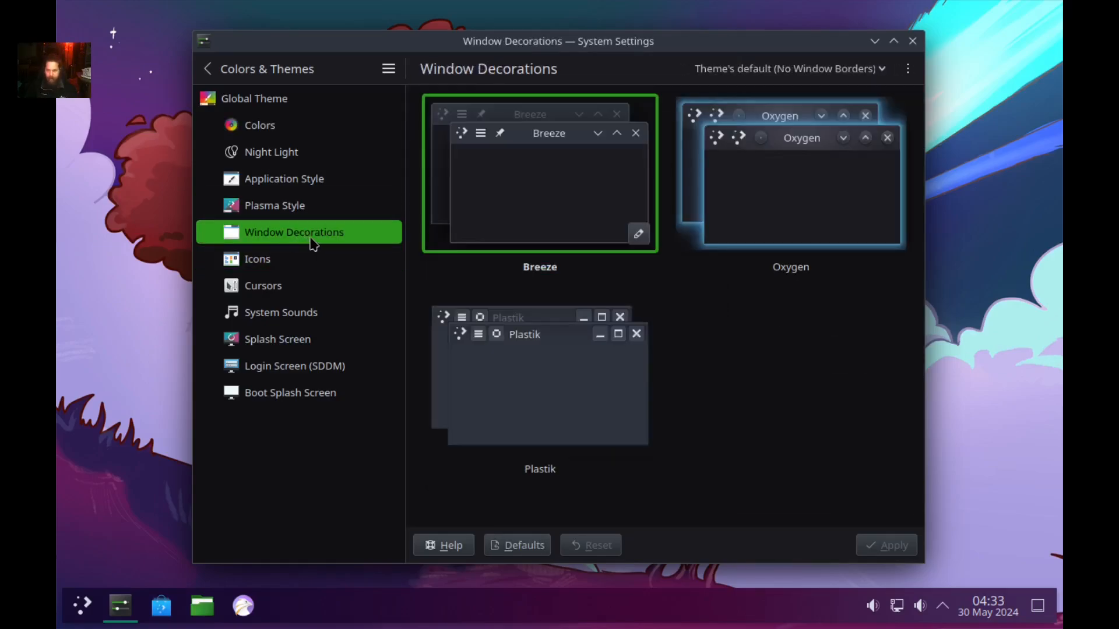
pyautogui.click(815, 157)
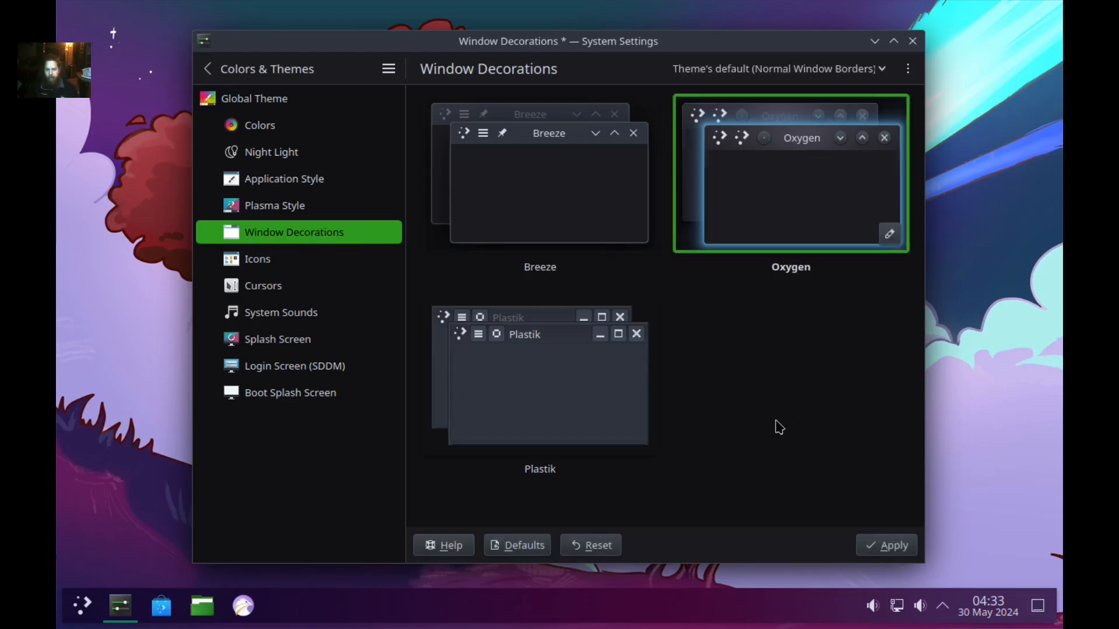
pyautogui.click(876, 549)
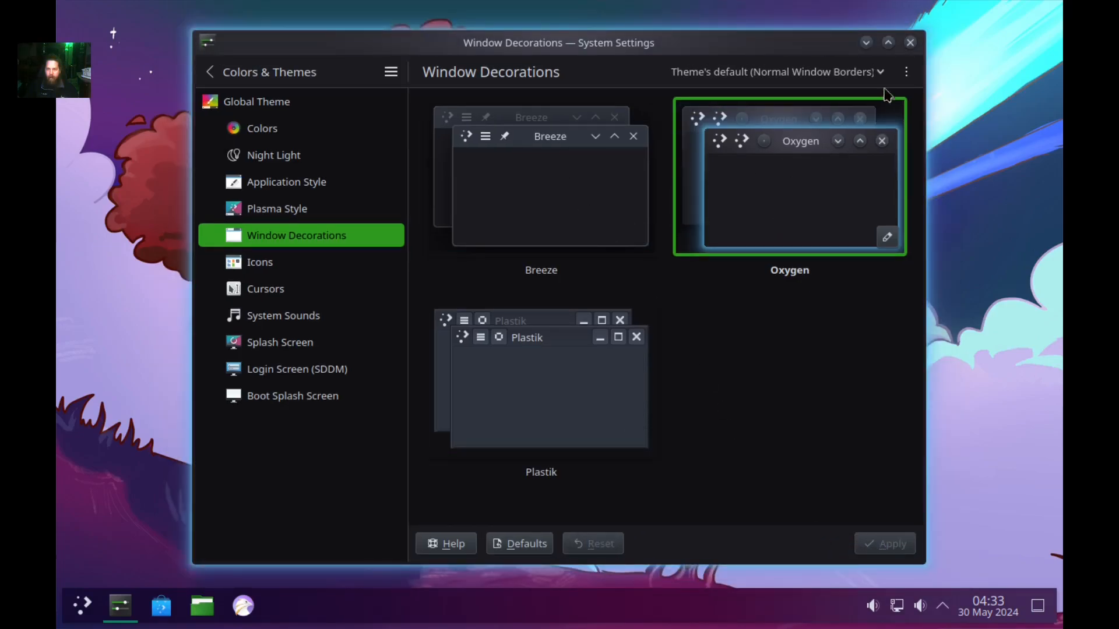
pyautogui.click(906, 72)
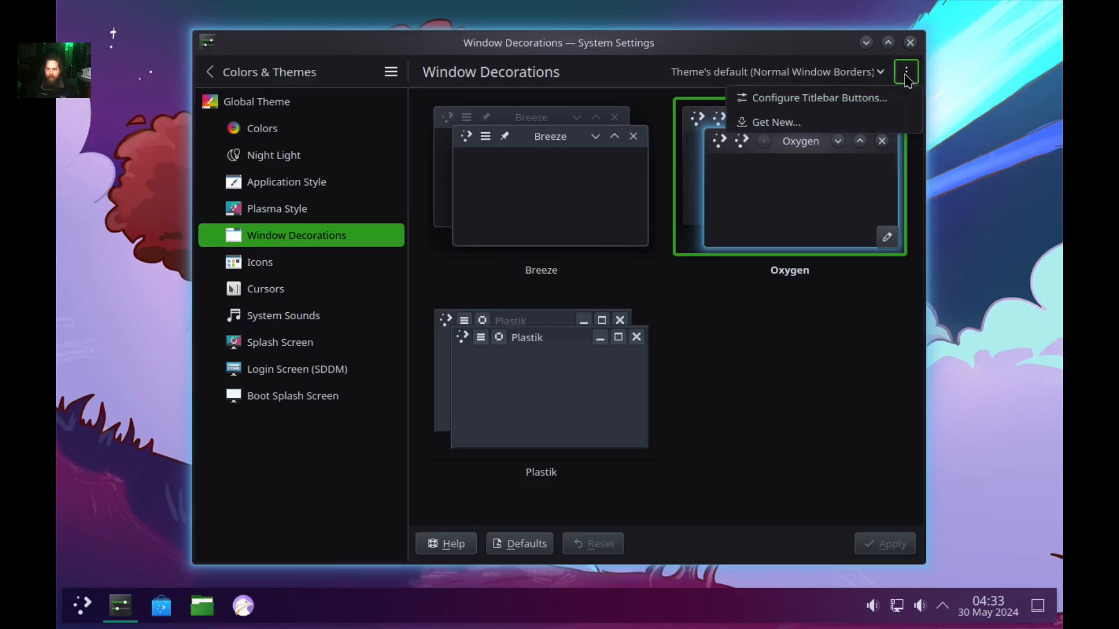
# Browse downloadable window decorations, search 'candy' without installing, then go to Icons.
pyautogui.click(812, 126)
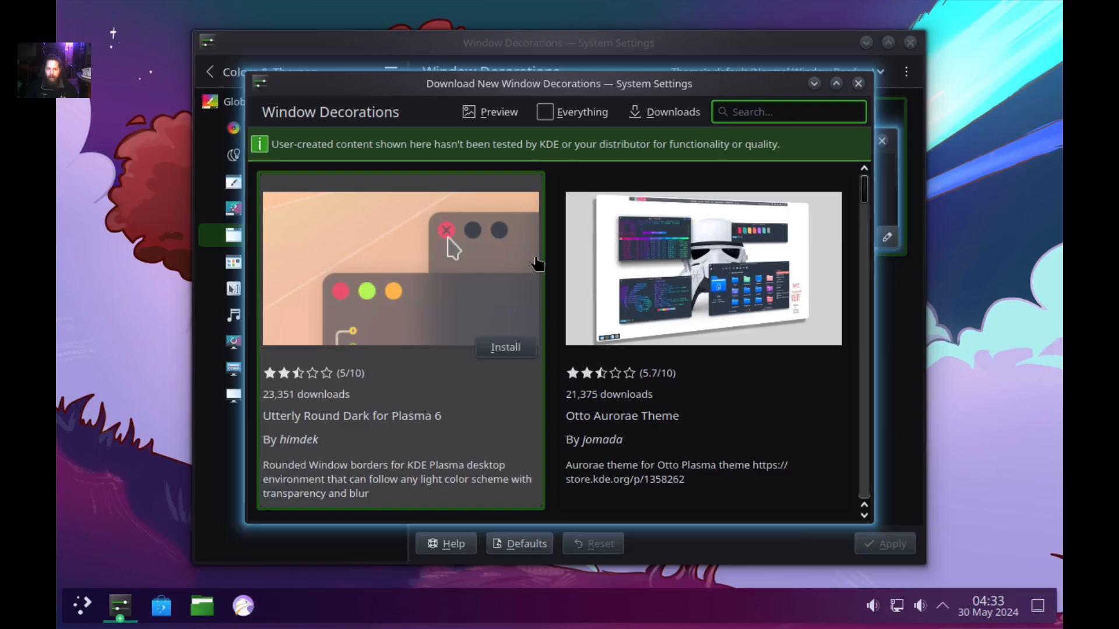
pyautogui.scroll(-5, 536, 265)
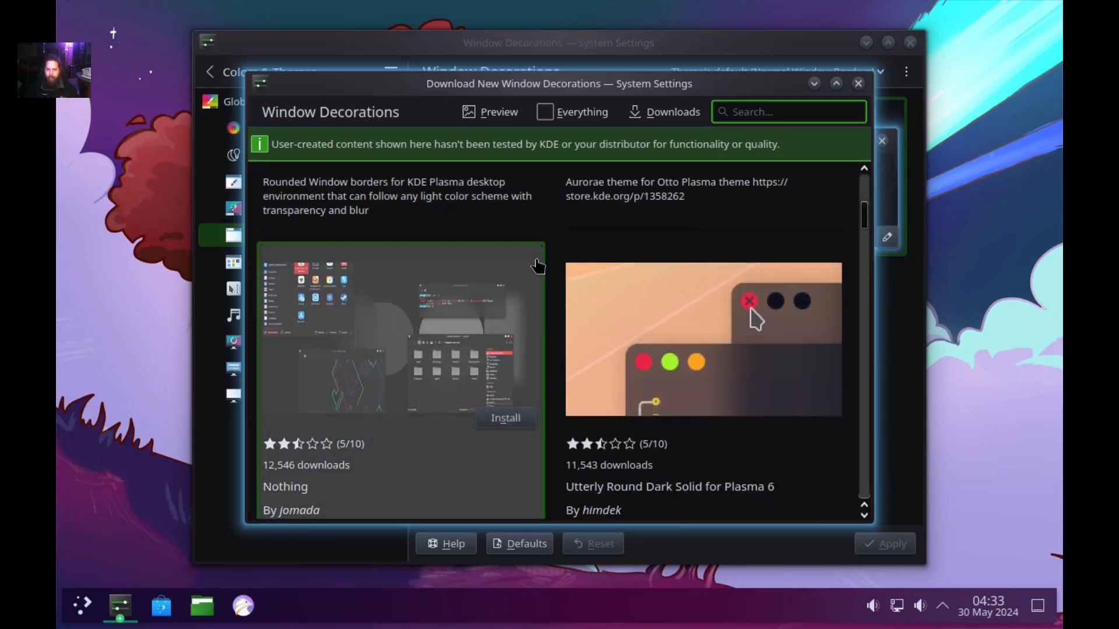
pyautogui.scroll(-2, 536, 265)
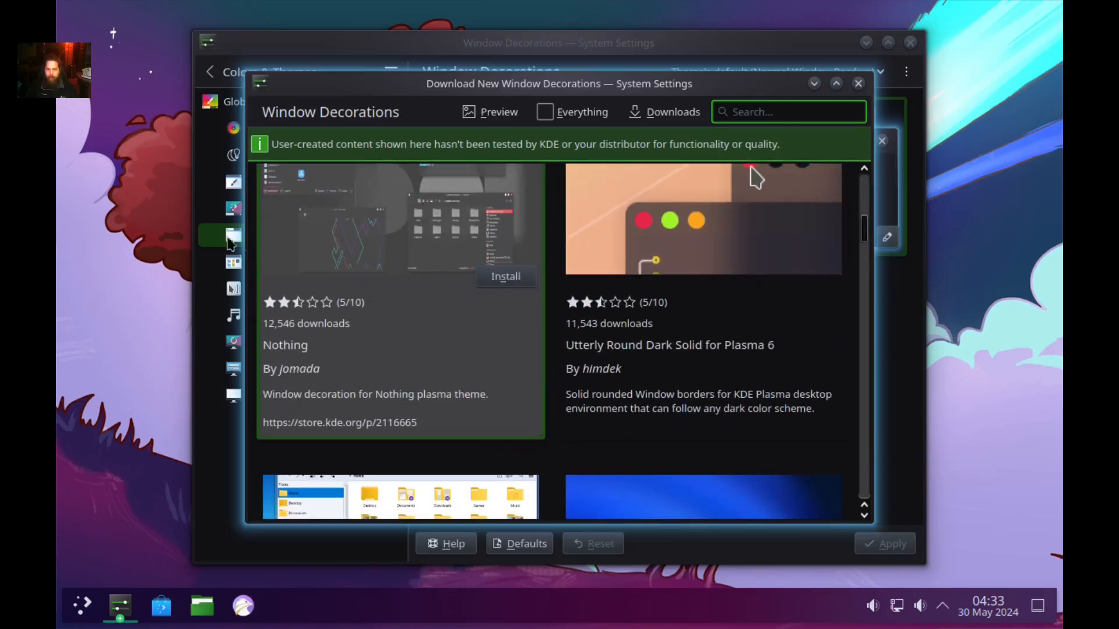
pyautogui.scroll(-4, 403, 260)
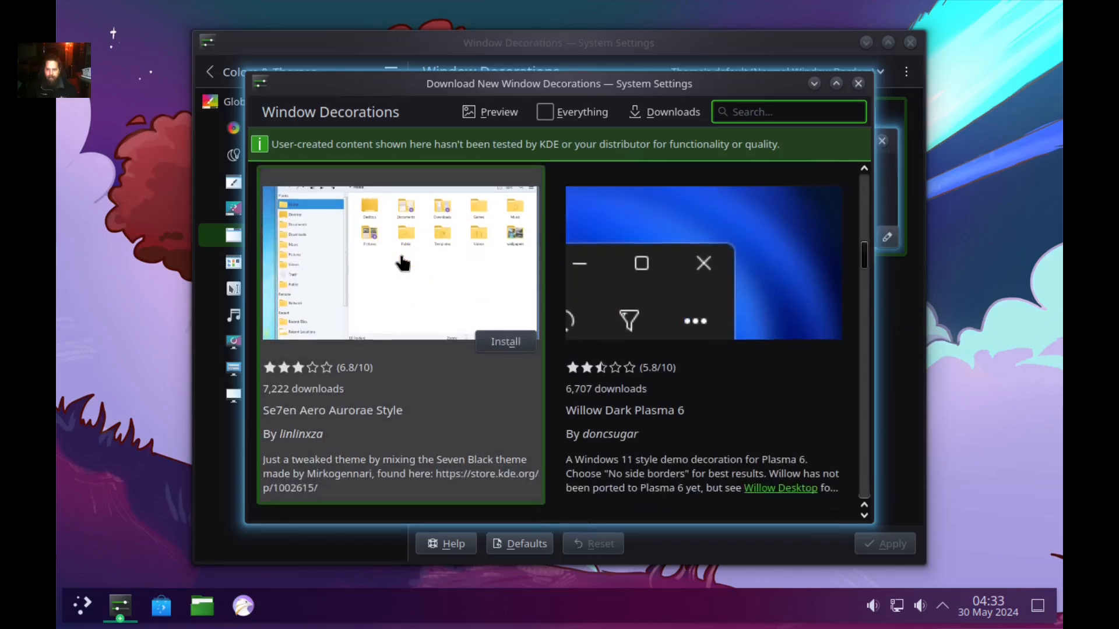
pyautogui.write('candy')
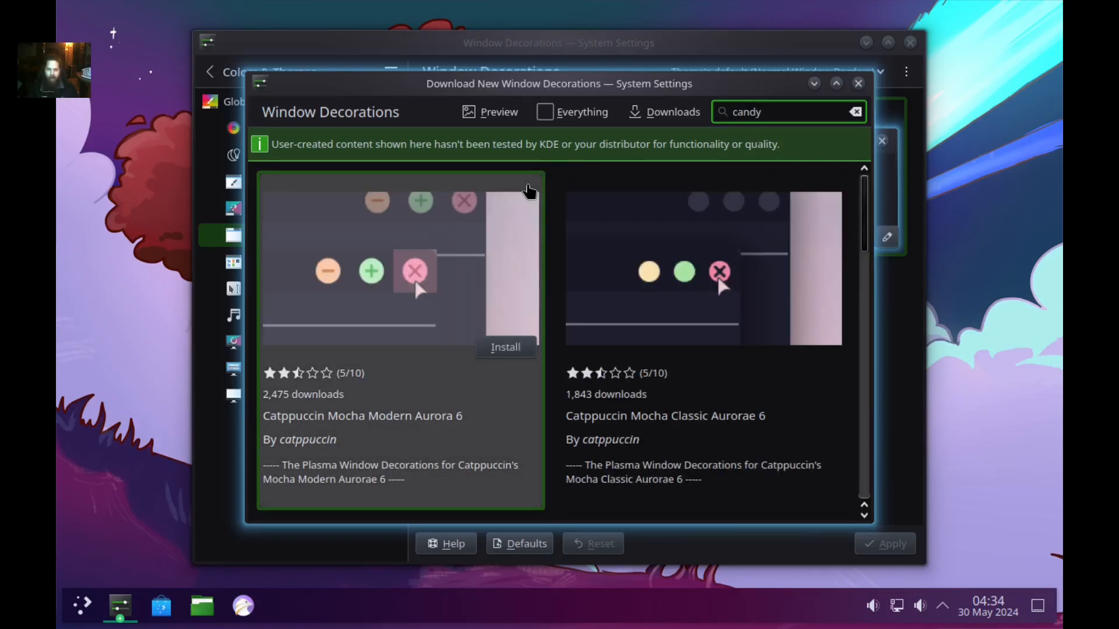
pyautogui.scroll(-4, 466, 344)
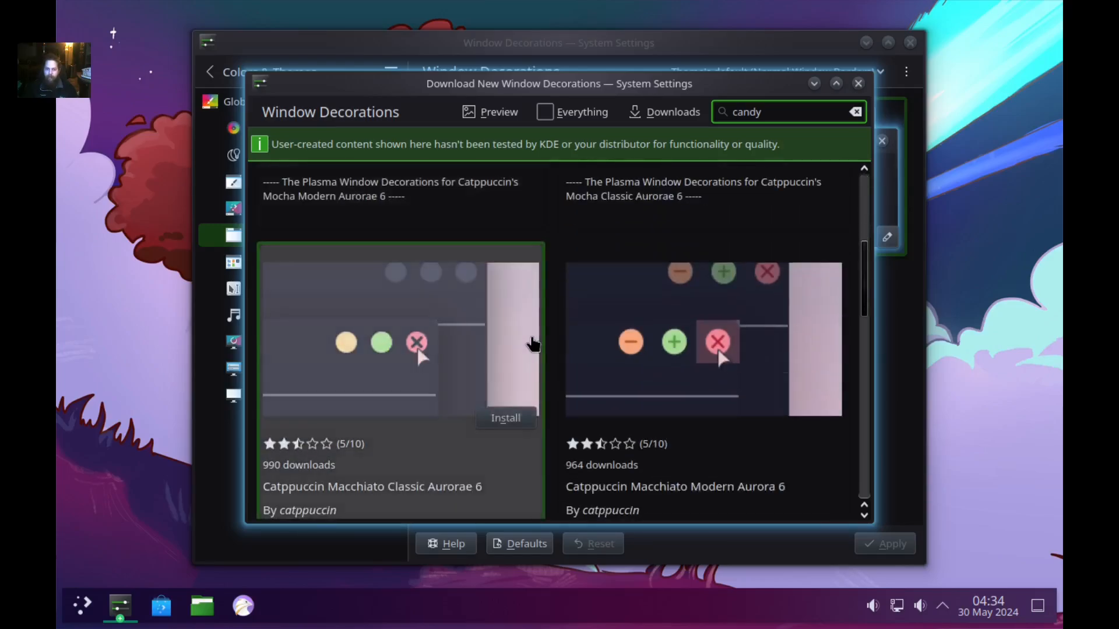
pyautogui.scroll(-7, 446, 332)
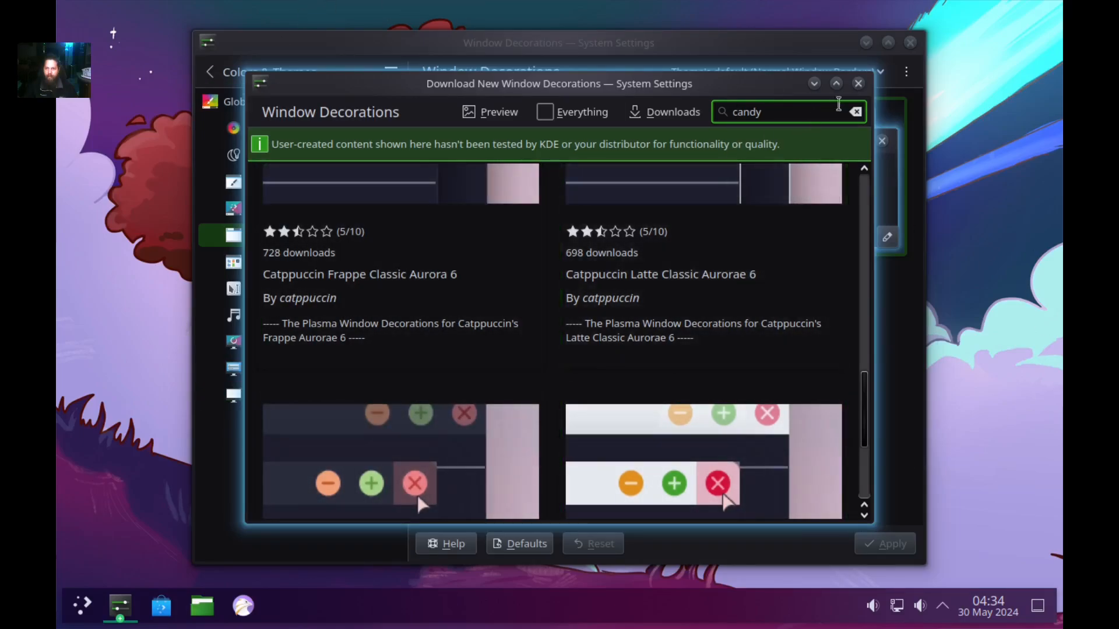
pyautogui.click(858, 84)
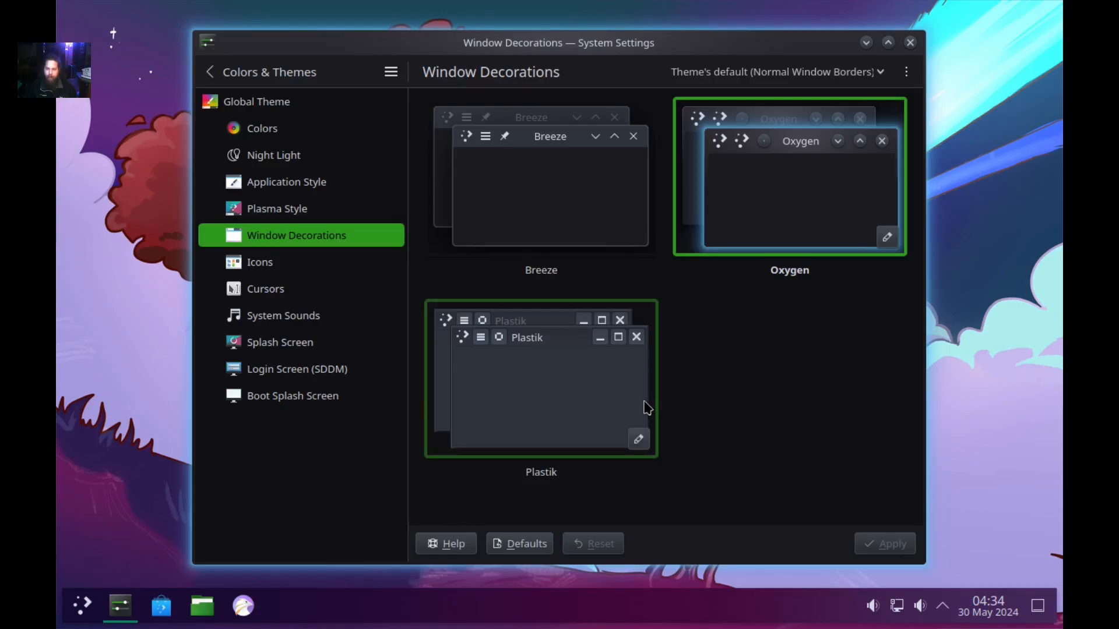
pyautogui.click(323, 263)
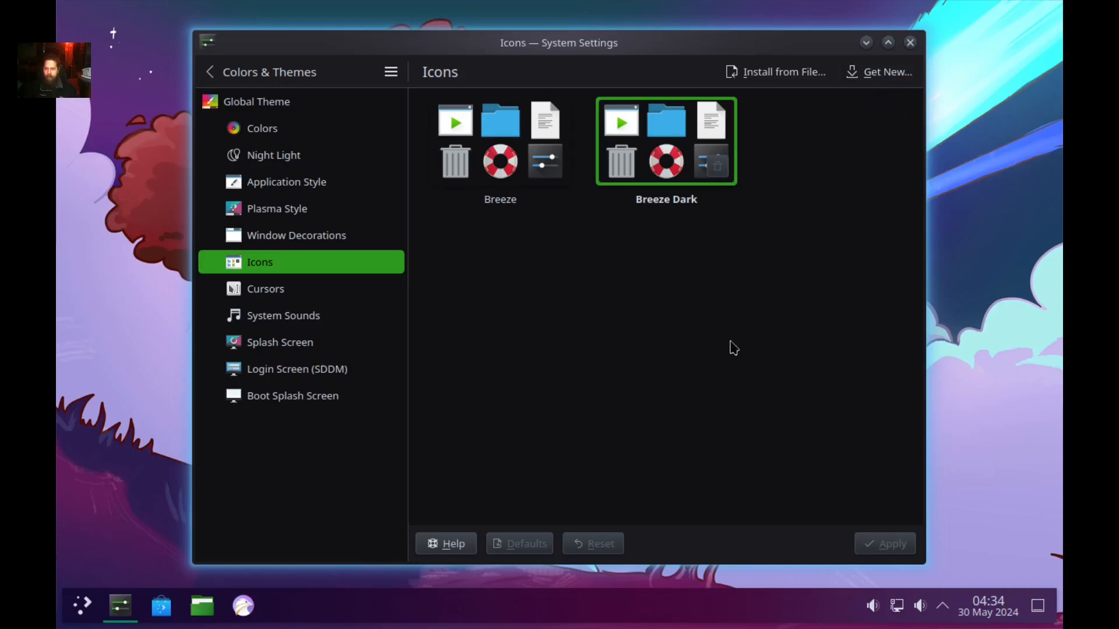
# Search the icon download catalogue for 'b' and install Baphomet-Icons.
pyautogui.click(878, 77)
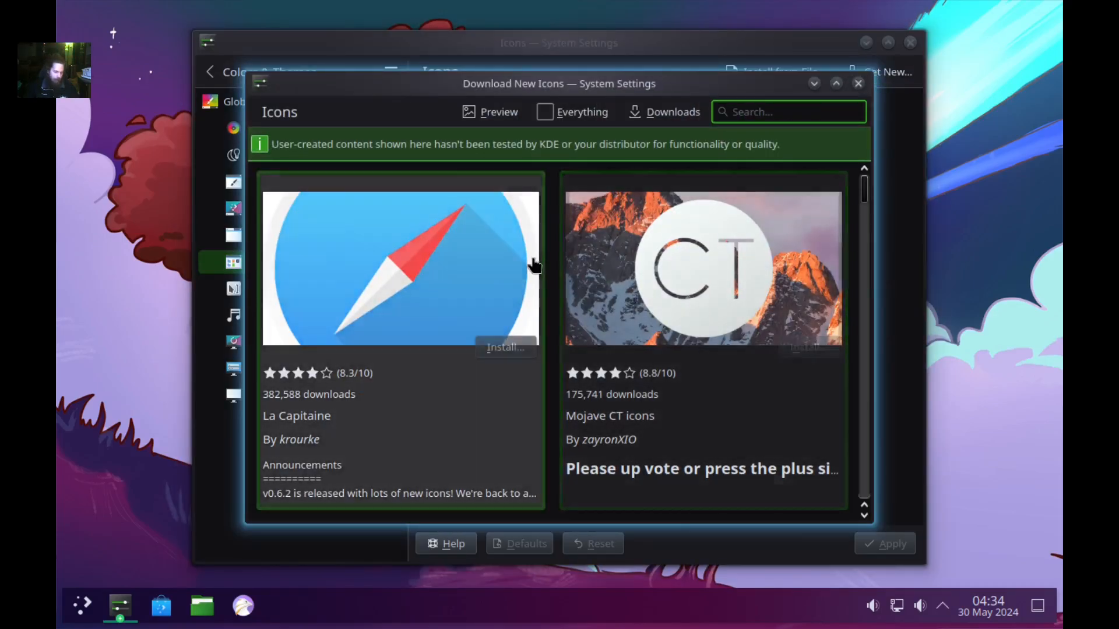
pyautogui.write('baphomet')
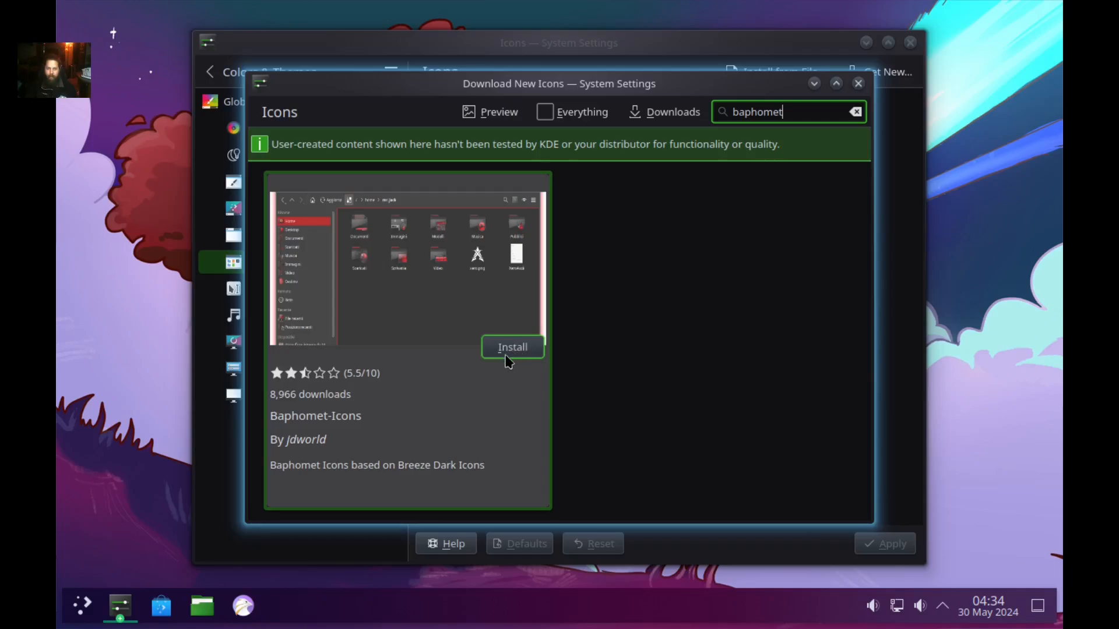
pyautogui.click(519, 347)
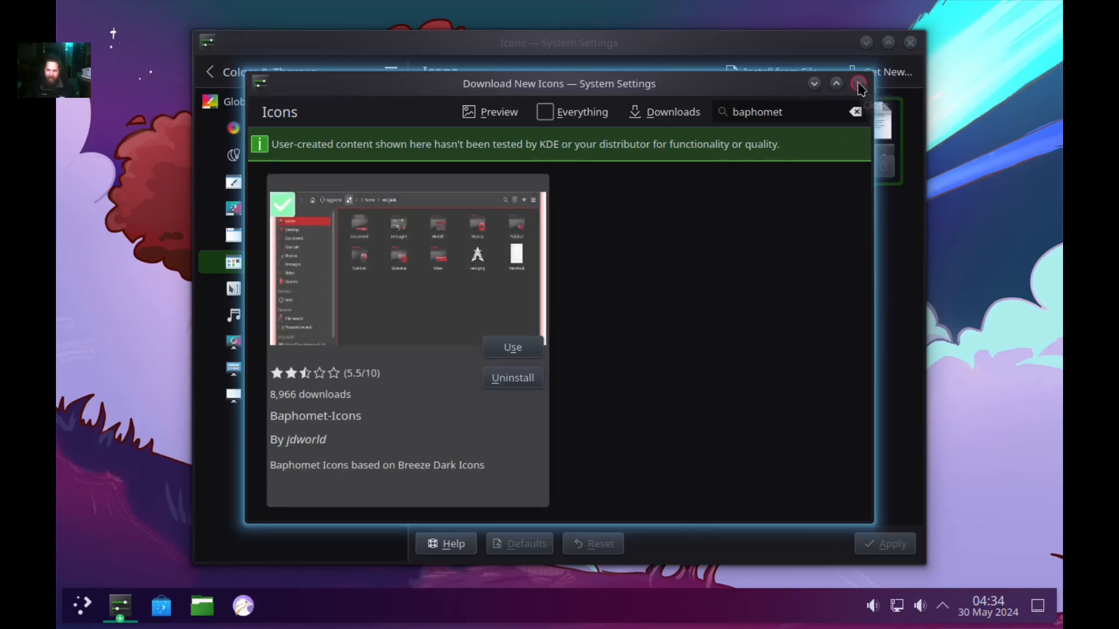
pyautogui.click(858, 83)
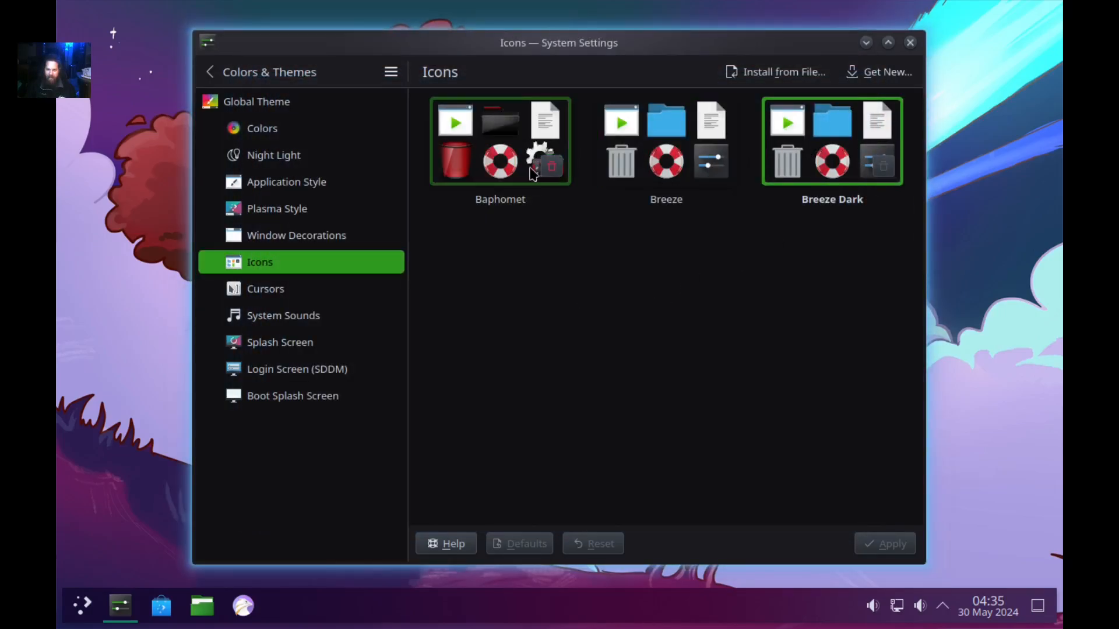
# Apply the Baphomet icon theme and check its red folders in Dolphin.
pyautogui.click(500, 149)
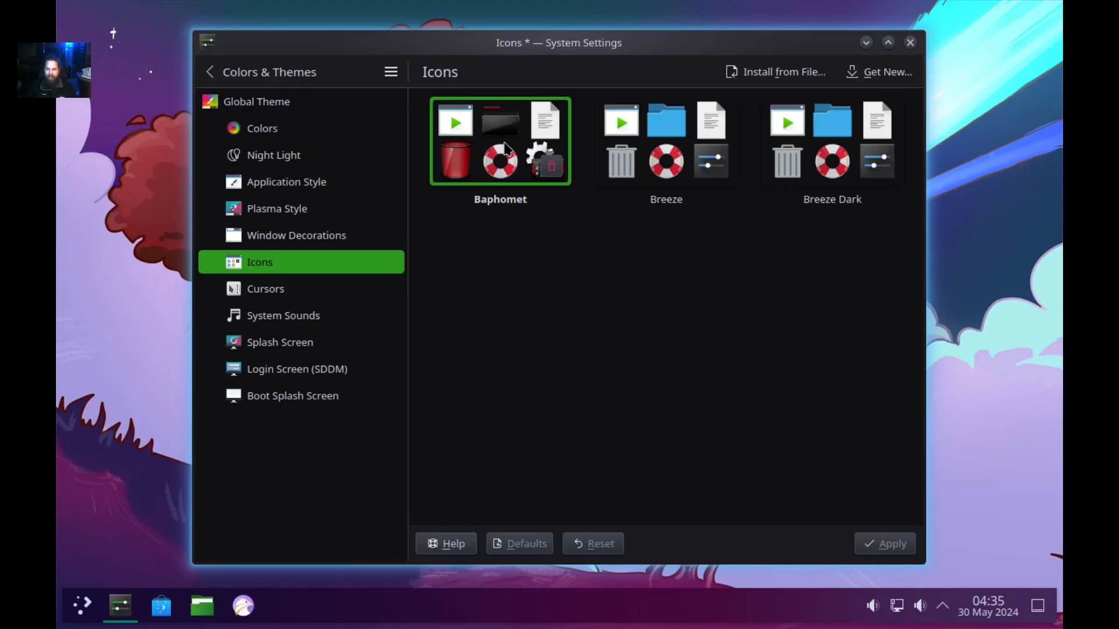
pyautogui.click(878, 540)
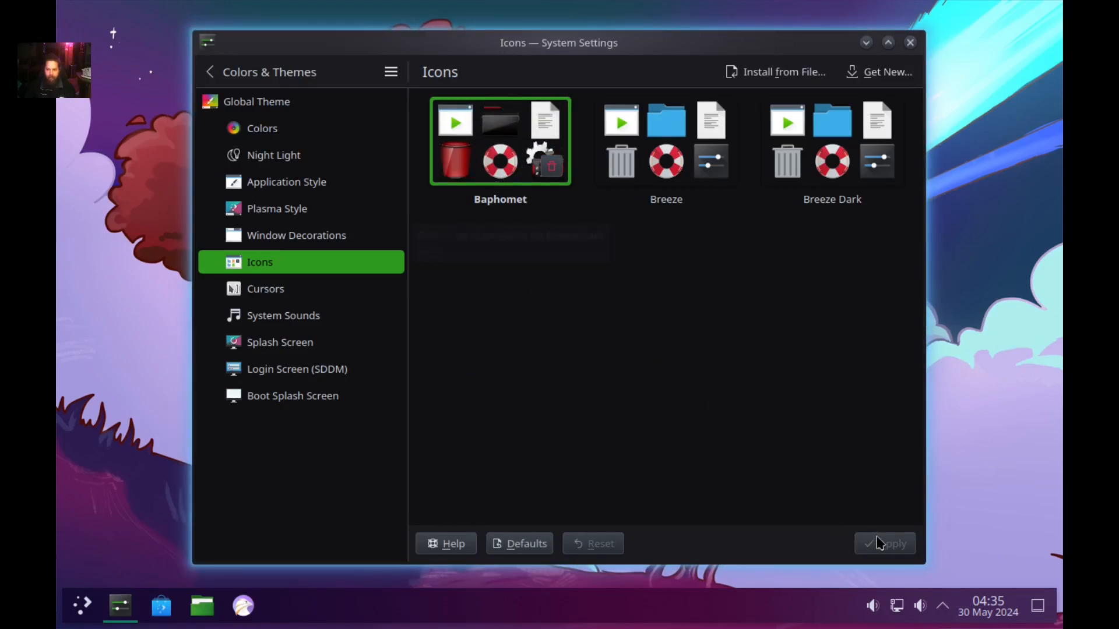
pyautogui.click(199, 610)
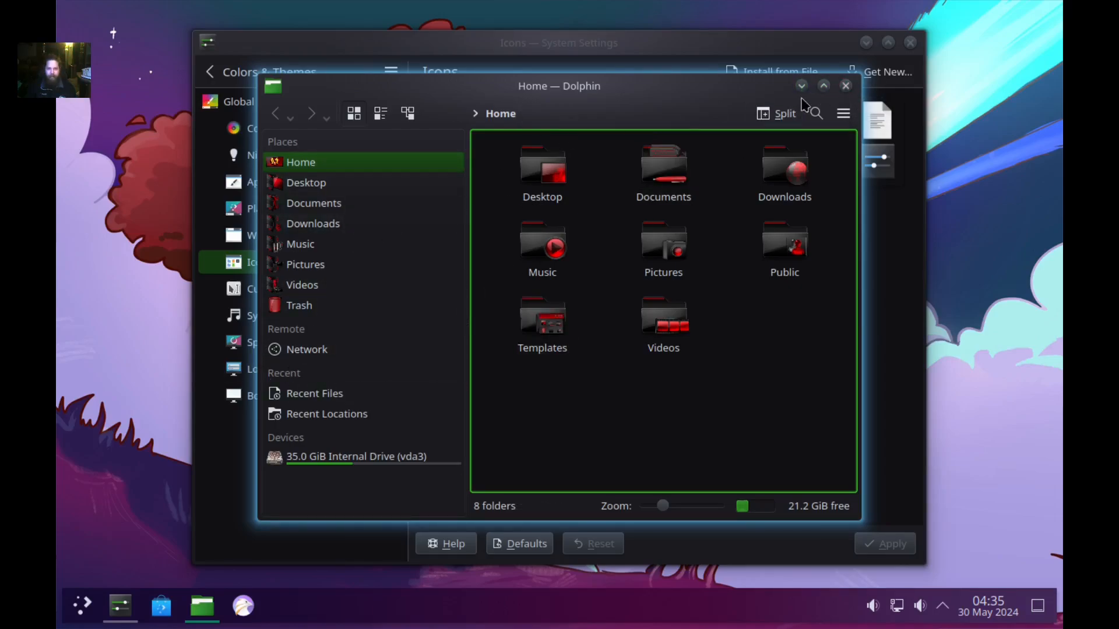
pyautogui.click(845, 86)
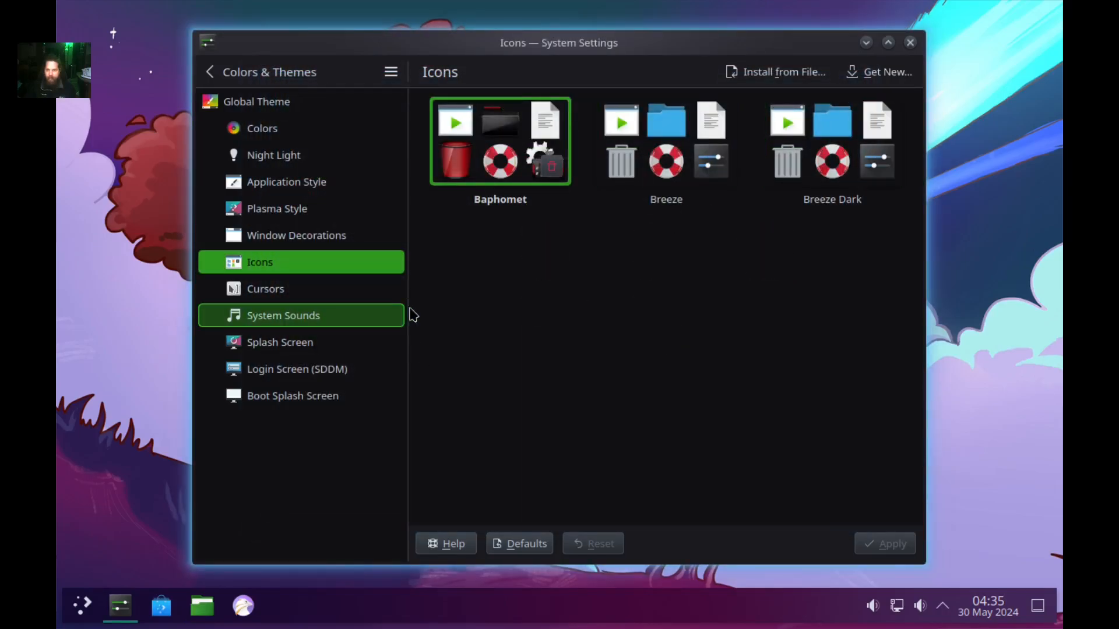
# Switch the cursor theme to Oxygen Black on the Cursors page and apply it.
pyautogui.click(306, 297)
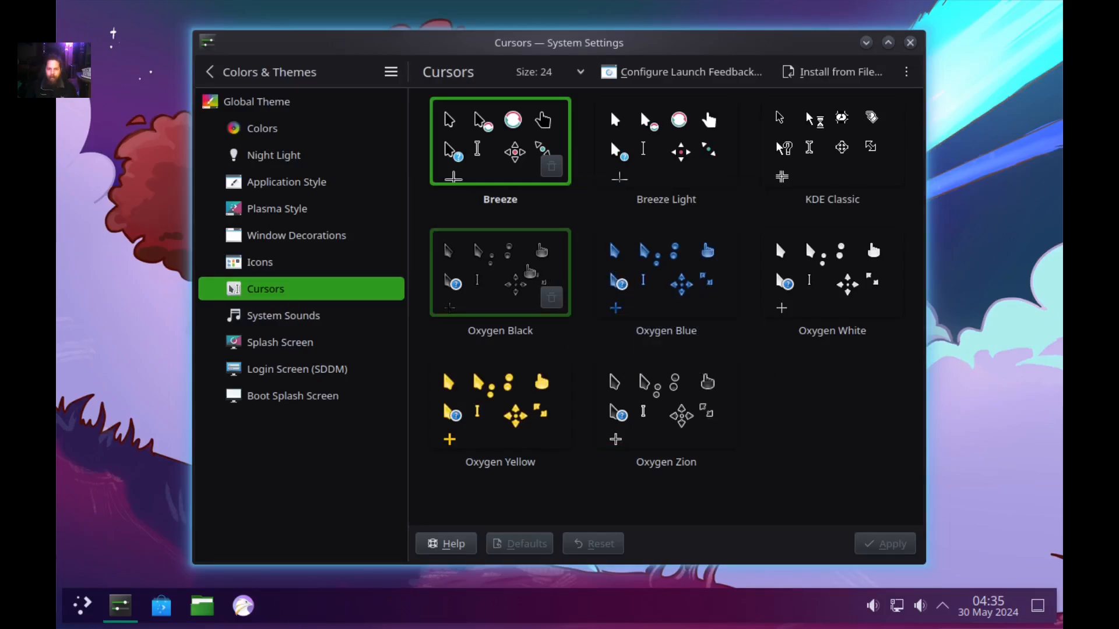
pyautogui.click(490, 261)
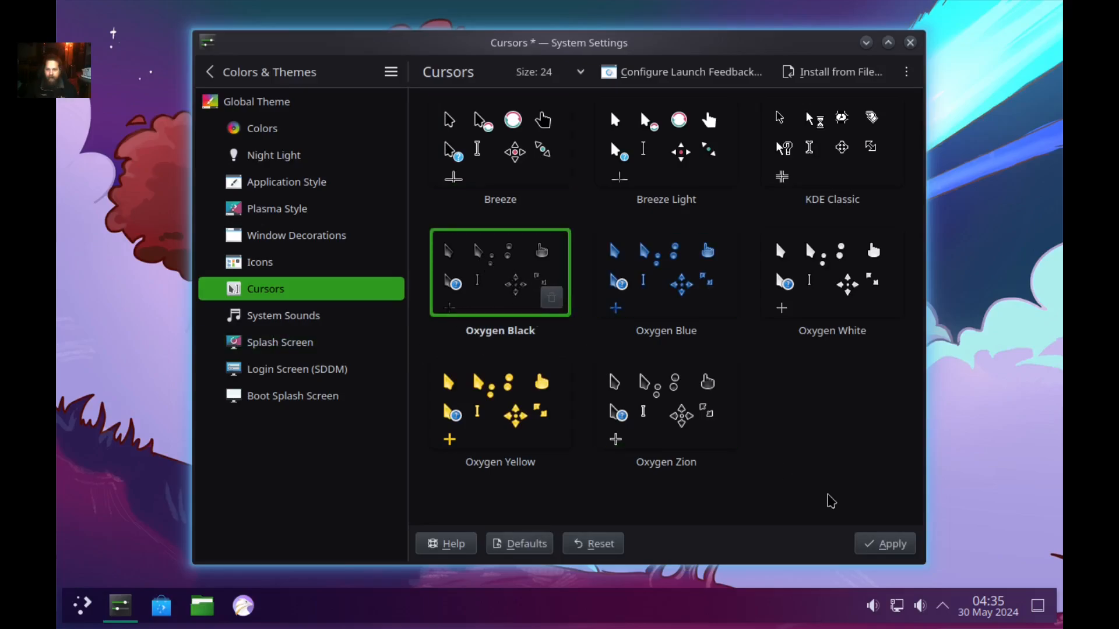
pyautogui.click(886, 542)
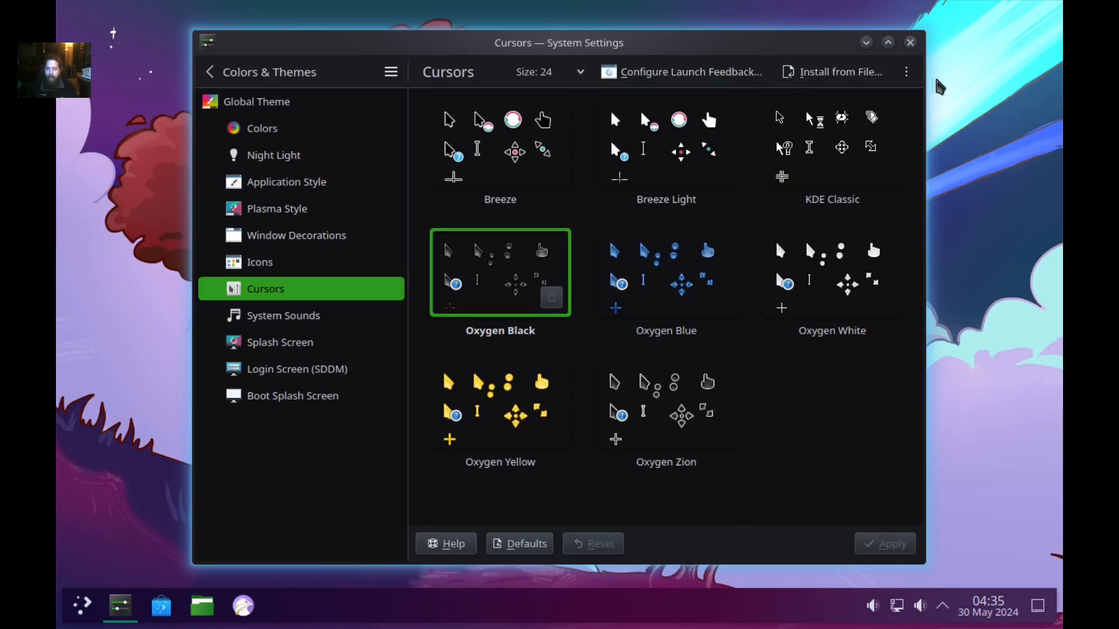
pyautogui.click(906, 71)
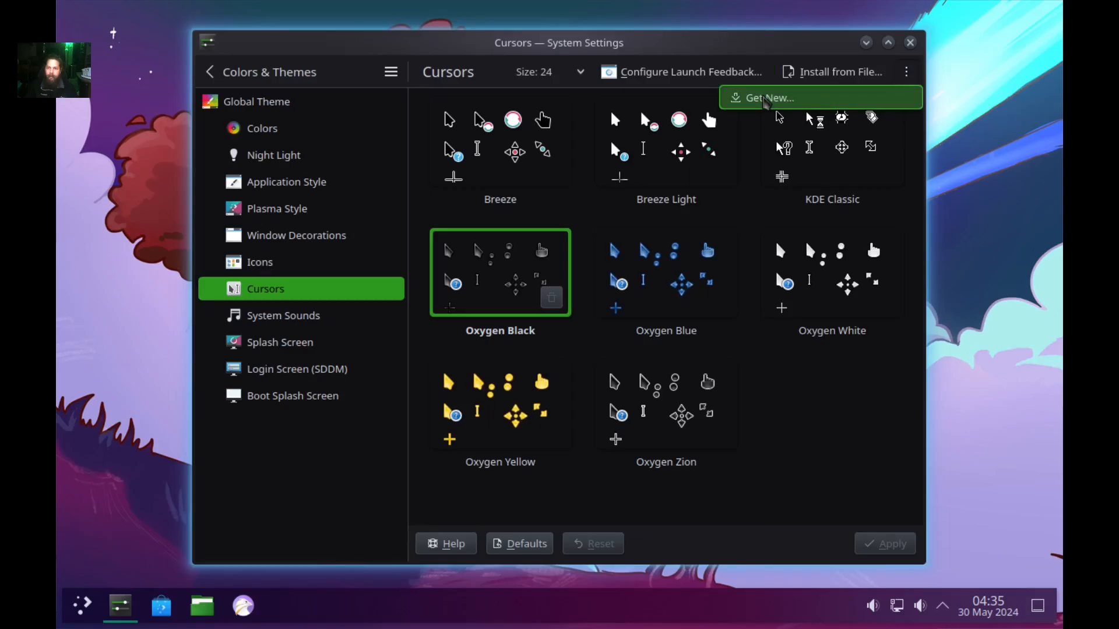
pyautogui.click(765, 100)
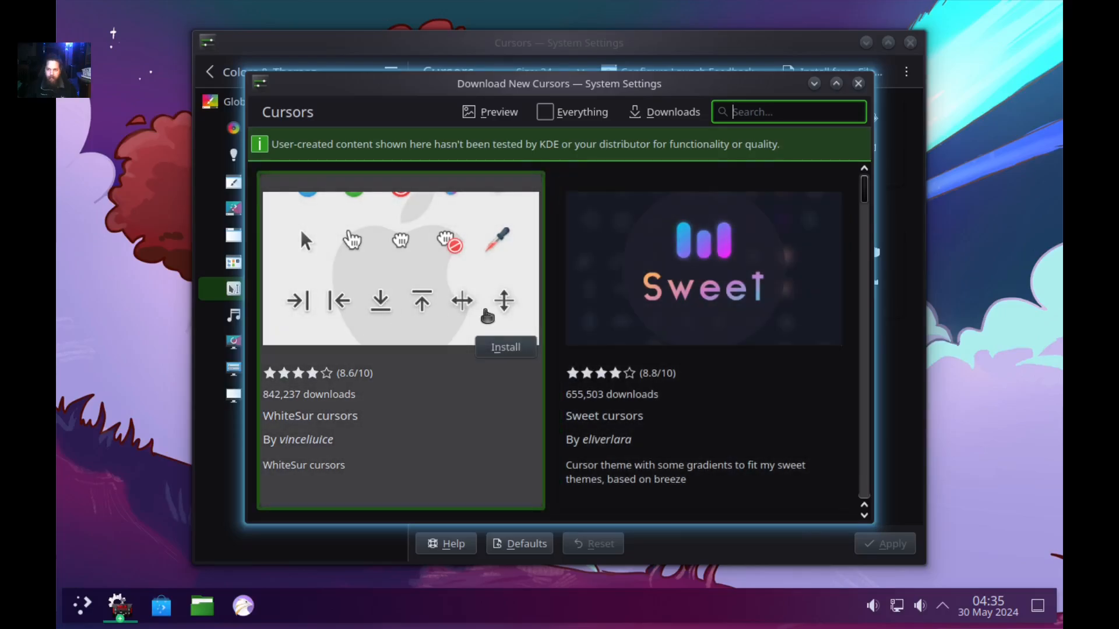
pyautogui.scroll(-3, 484, 316)
pyautogui.scroll(-12, 483, 316)
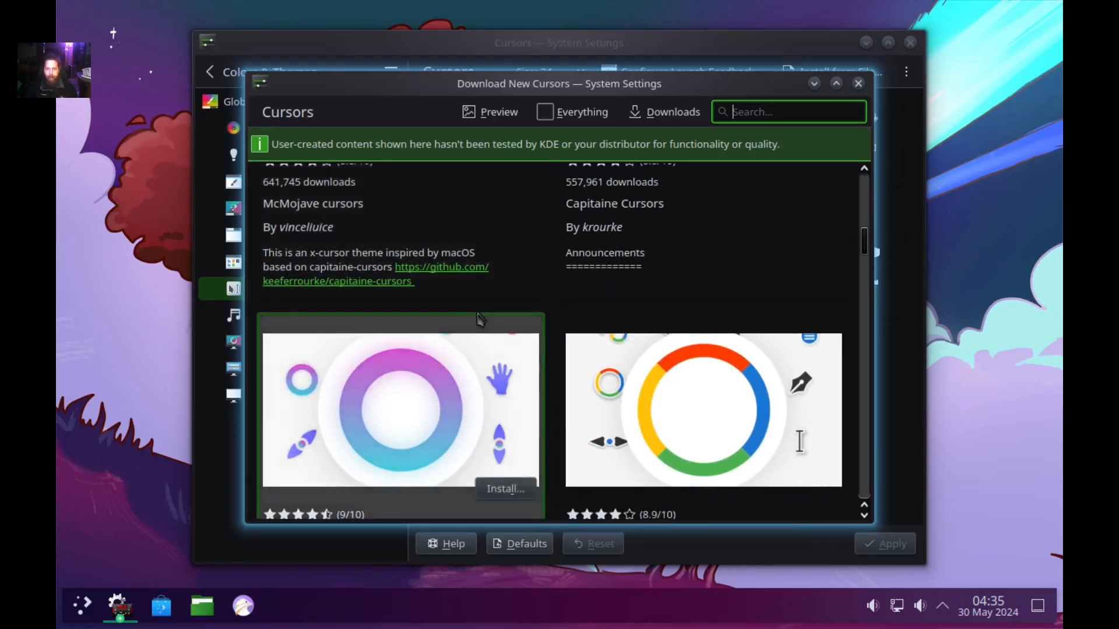
pyautogui.scroll(-10, 478, 317)
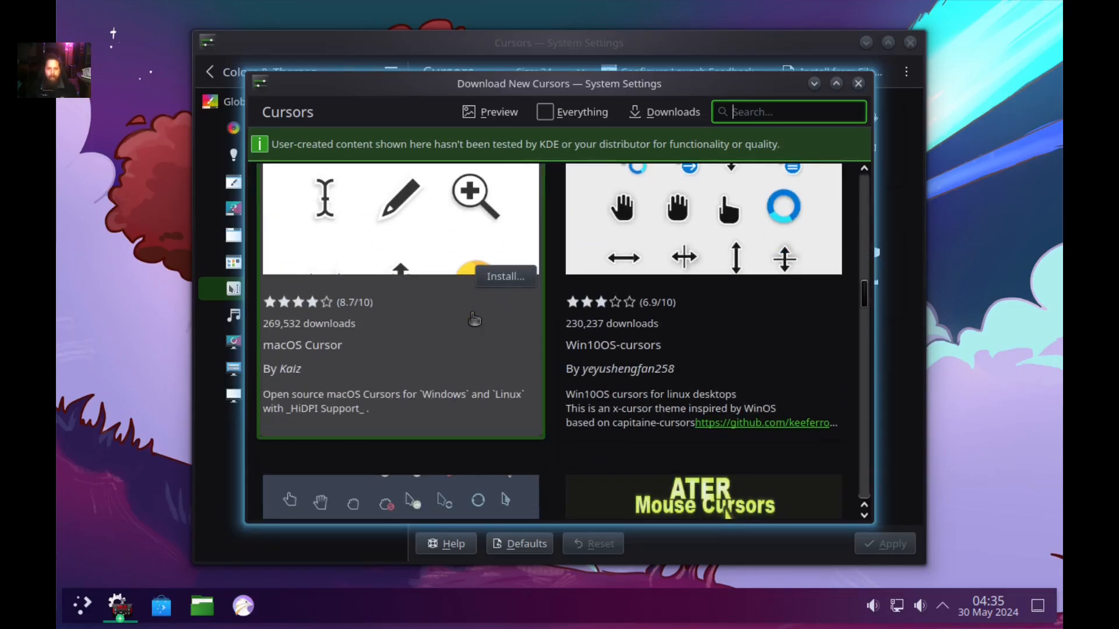
pyautogui.scroll(-8, 472, 318)
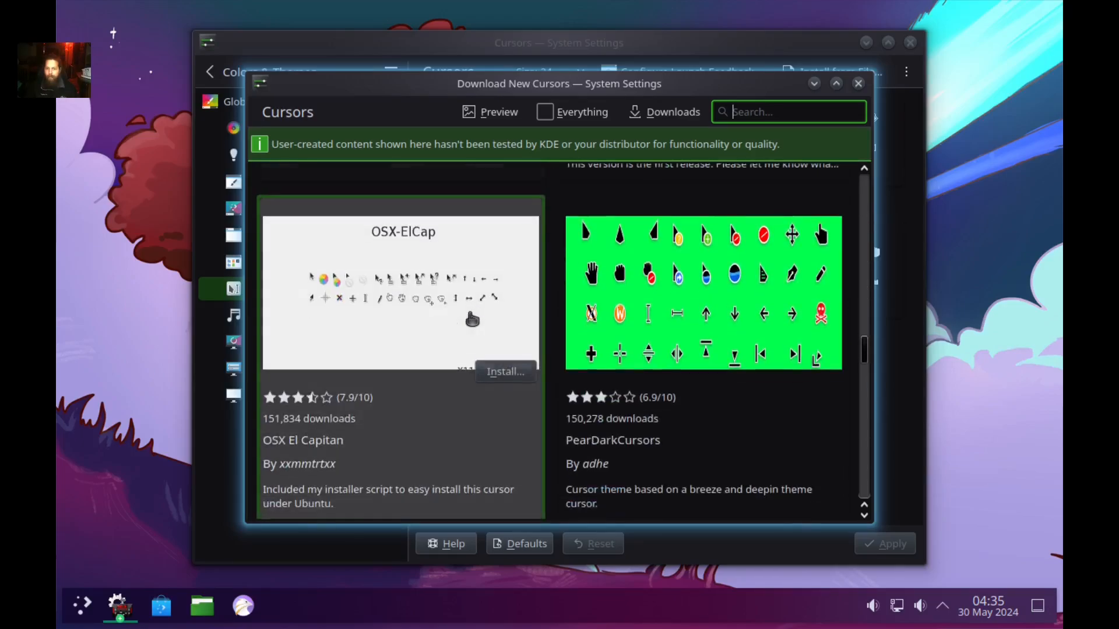
pyautogui.scroll(-8, 470, 319)
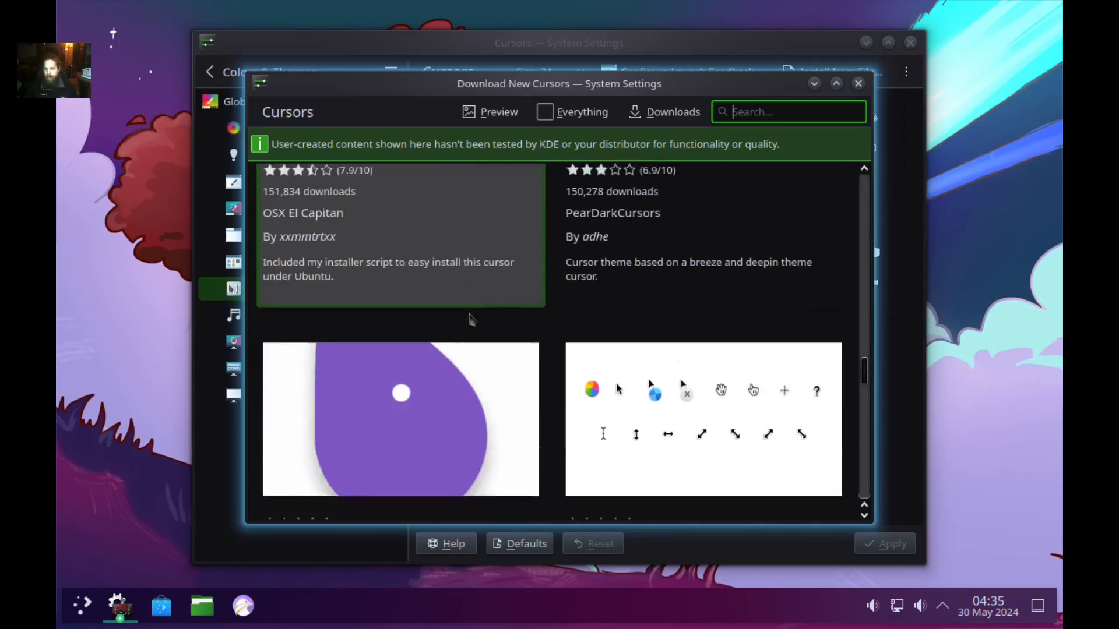
pyautogui.scroll(-8, 470, 319)
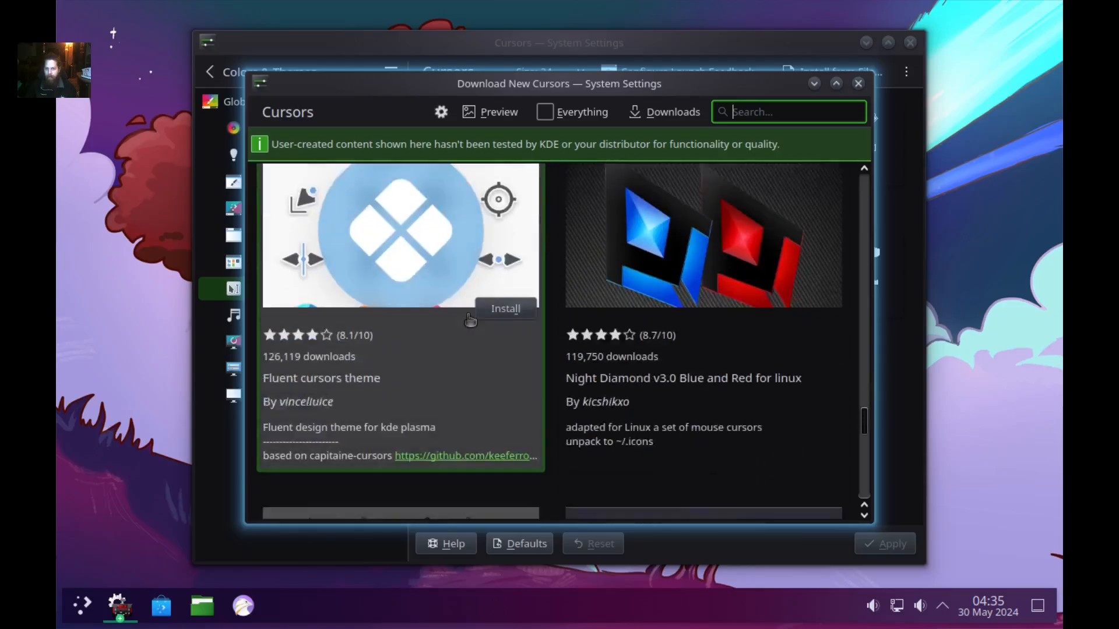
pyautogui.scroll(2, 470, 319)
pyautogui.scroll(4, 470, 319)
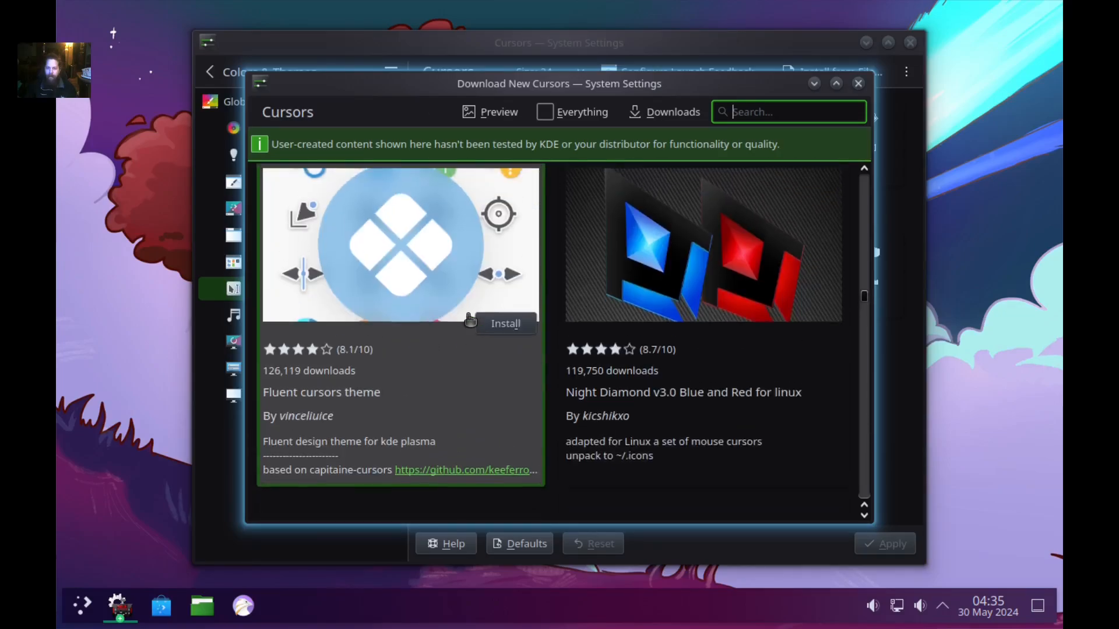
pyautogui.scroll(-2, 471, 321)
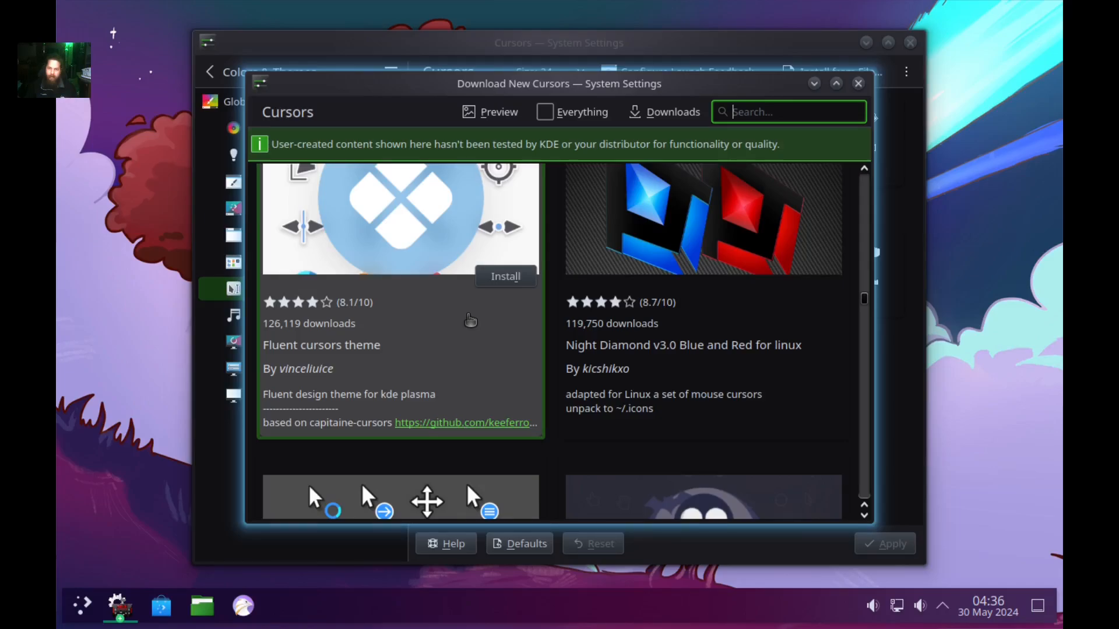
pyautogui.scroll(-1, 470, 319)
pyautogui.scroll(1, 470, 320)
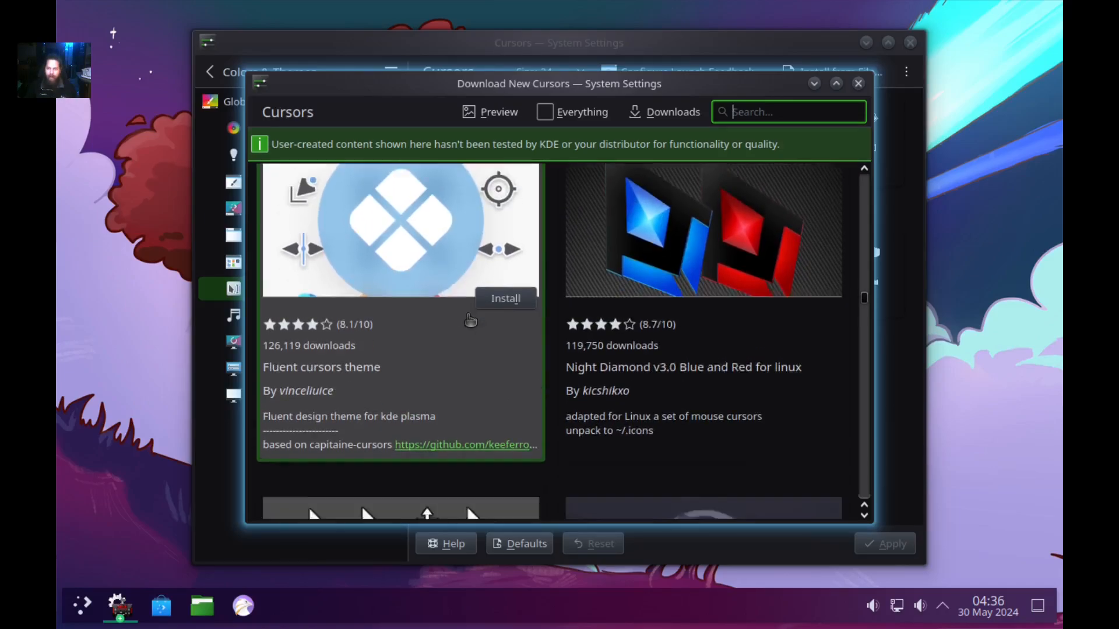
pyautogui.scroll(1, 740, 265)
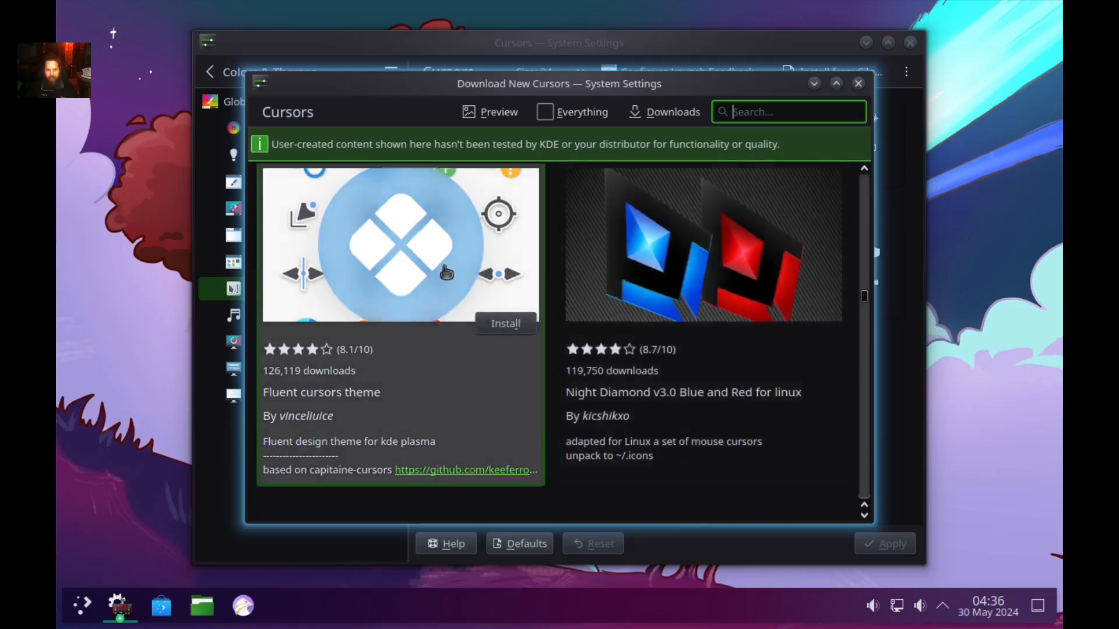
pyautogui.scroll(-8, 450, 270)
pyautogui.scroll(-12, 450, 269)
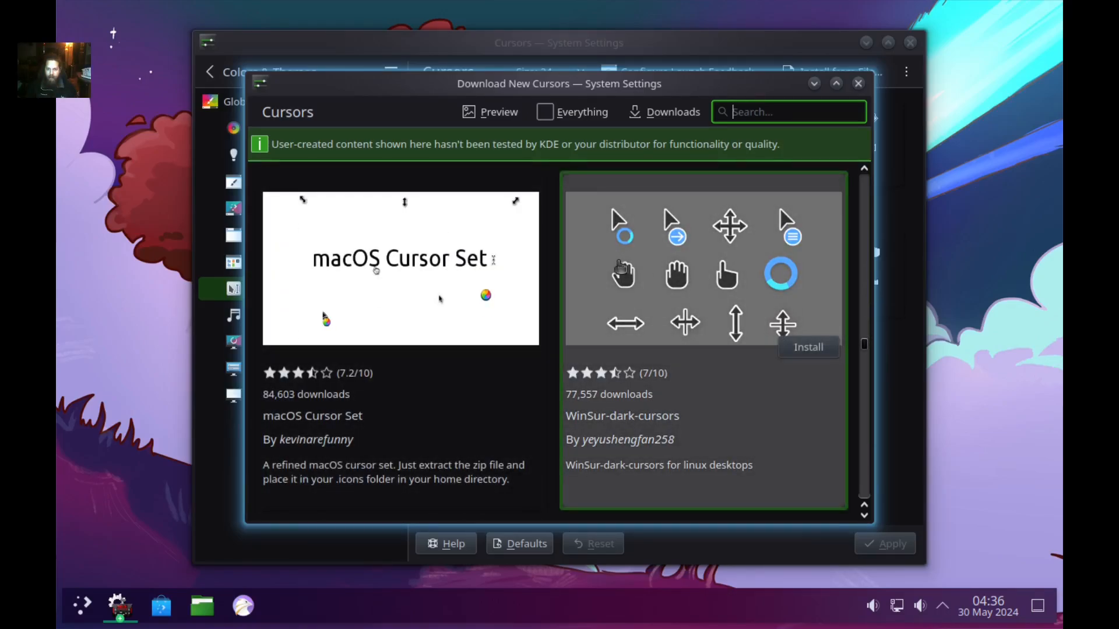
pyautogui.scroll(-8, 616, 272)
pyautogui.scroll(-8, 615, 272)
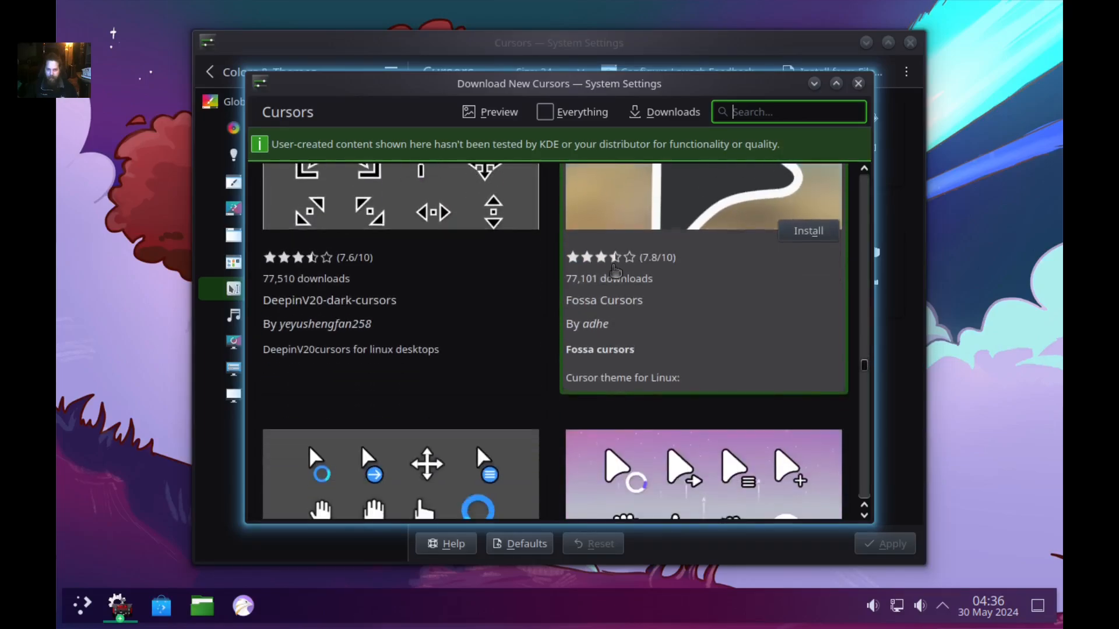
pyautogui.scroll(-12, 617, 272)
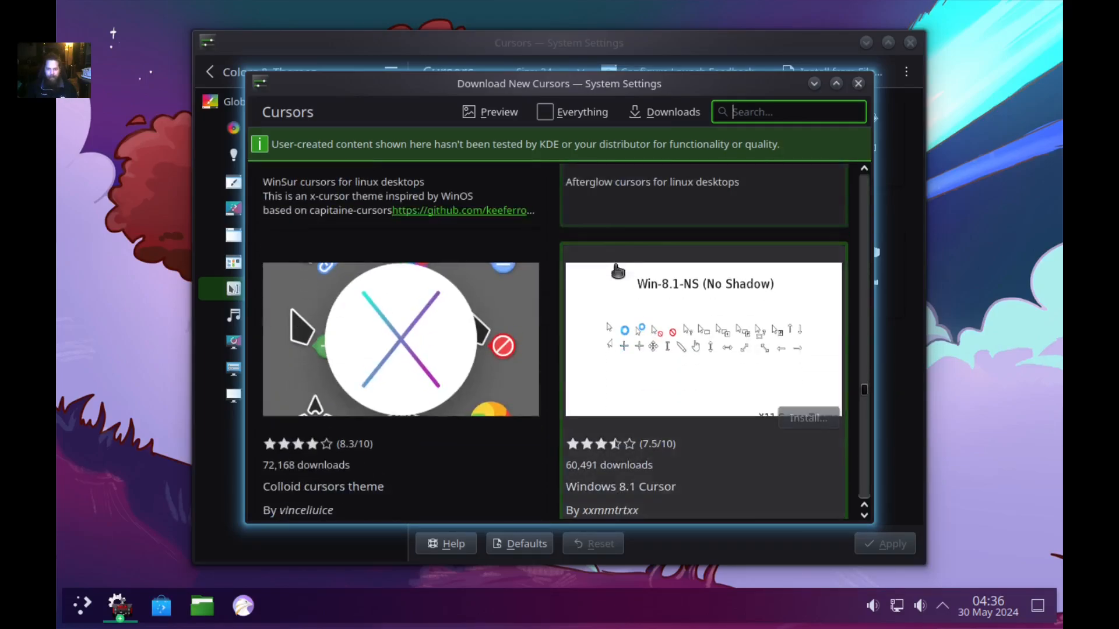
pyautogui.scroll(-12, 616, 272)
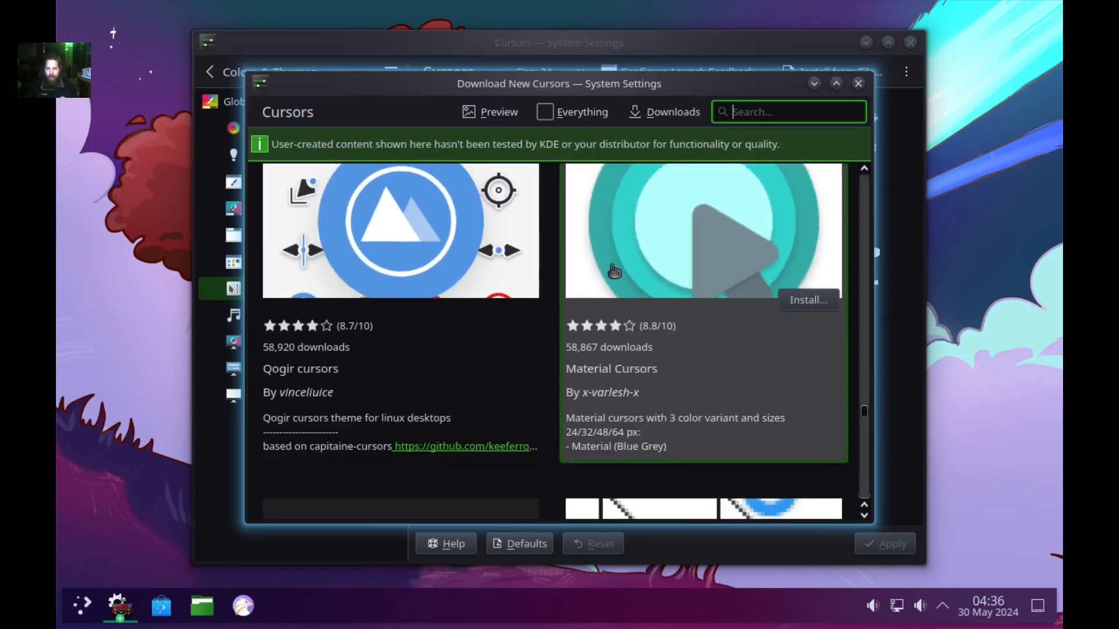
pyautogui.scroll(-3, 614, 270)
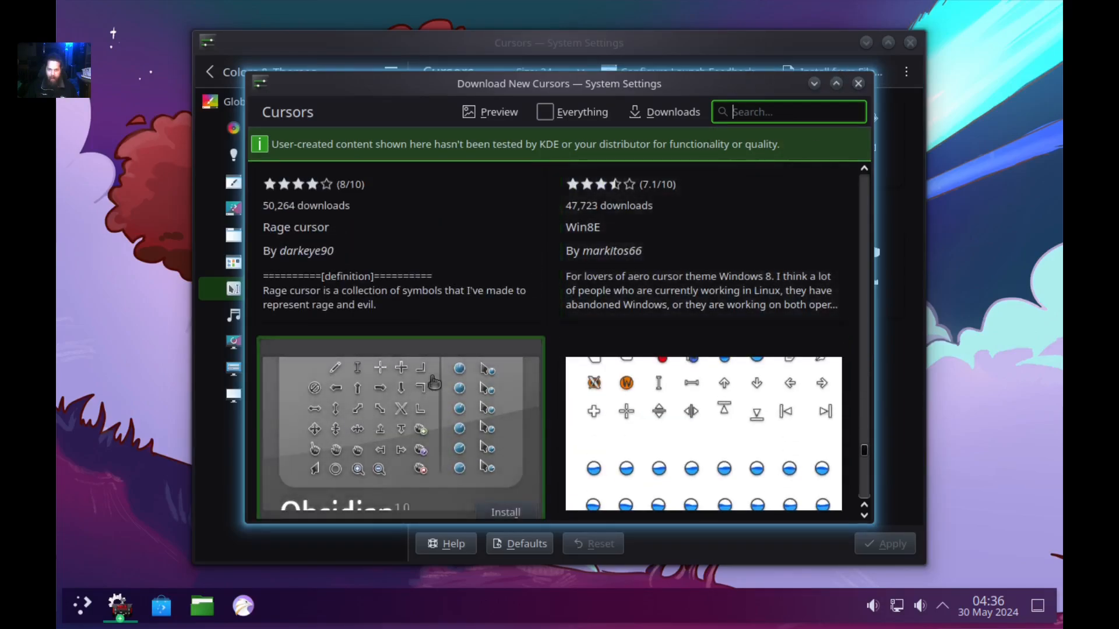
pyautogui.scroll(-10, 454, 319)
pyautogui.scroll(-5, 453, 319)
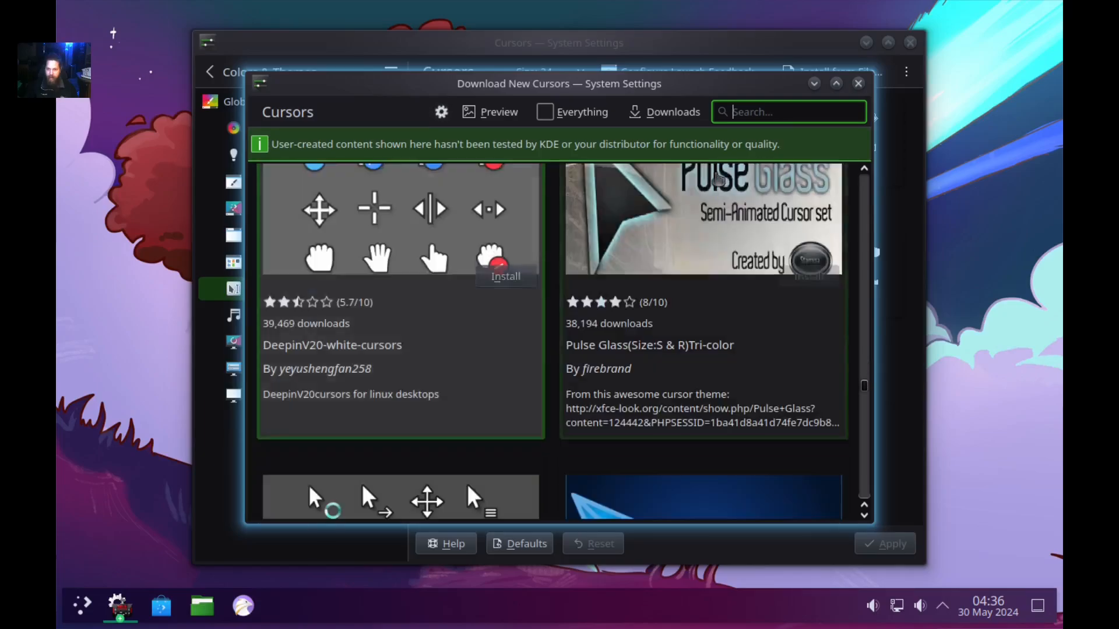
pyautogui.click(859, 83)
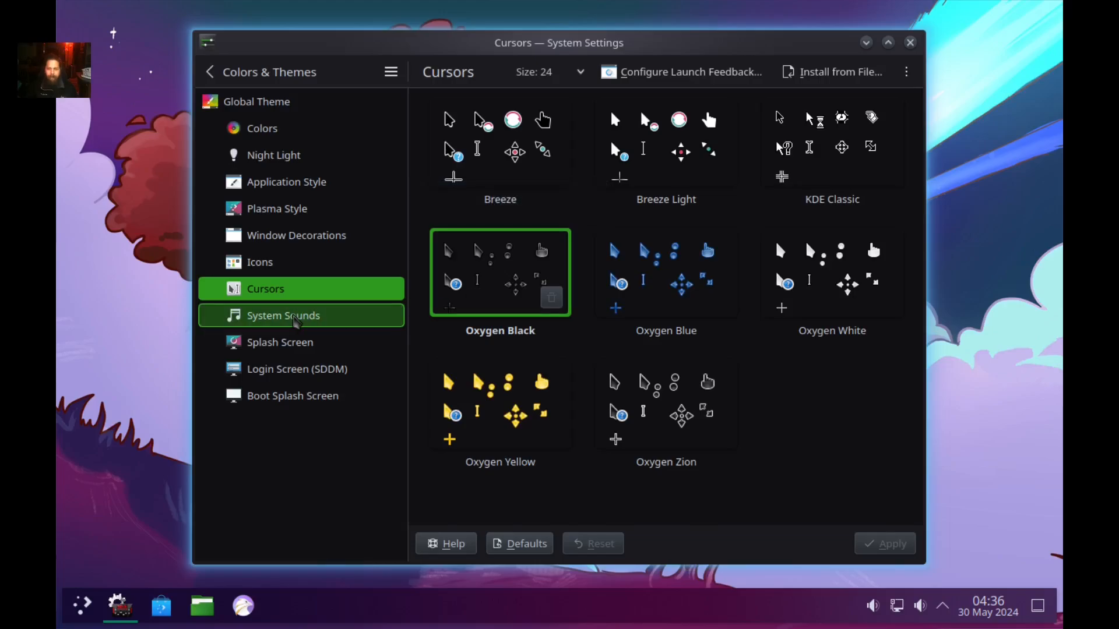
# Preview the Ocean and FreeDesktop sound themes on the System Sounds page.
pyautogui.click(295, 321)
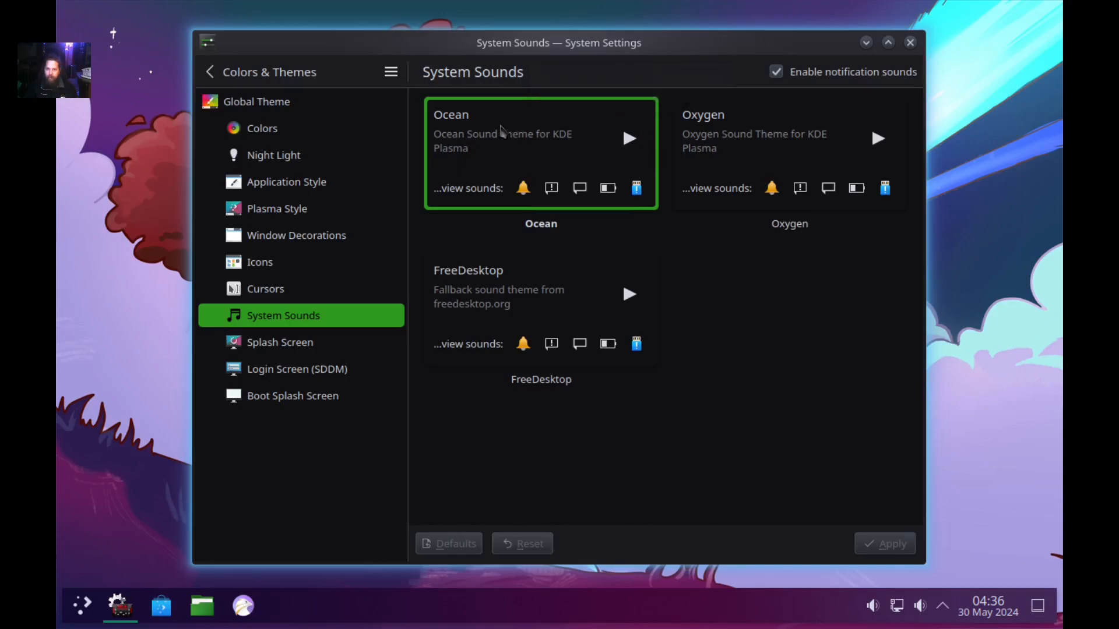
pyautogui.click(630, 138)
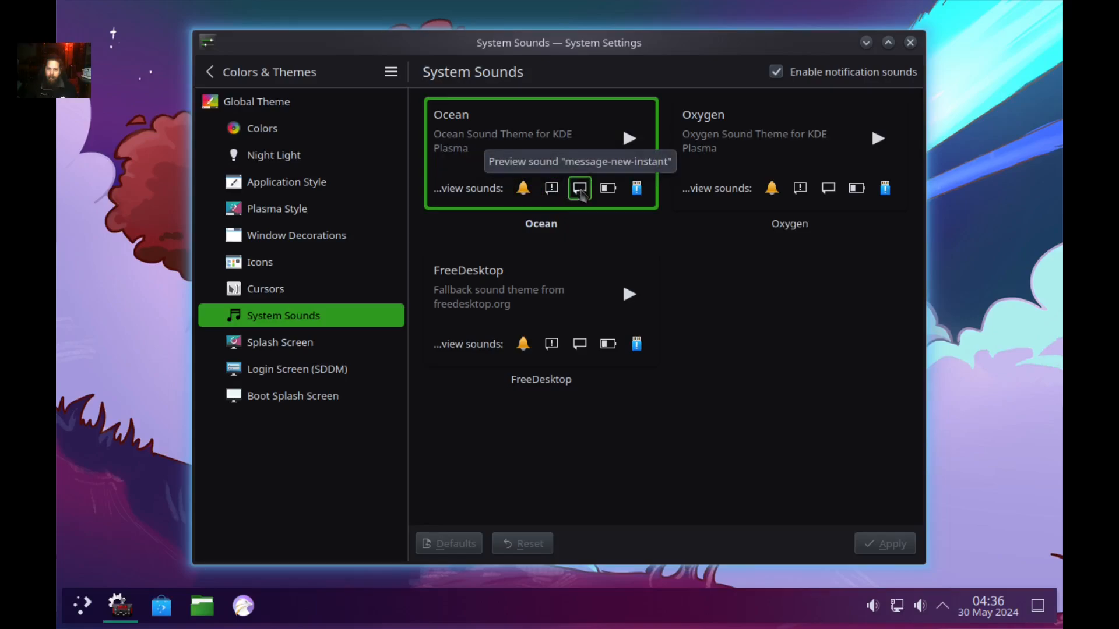
pyautogui.click(607, 350)
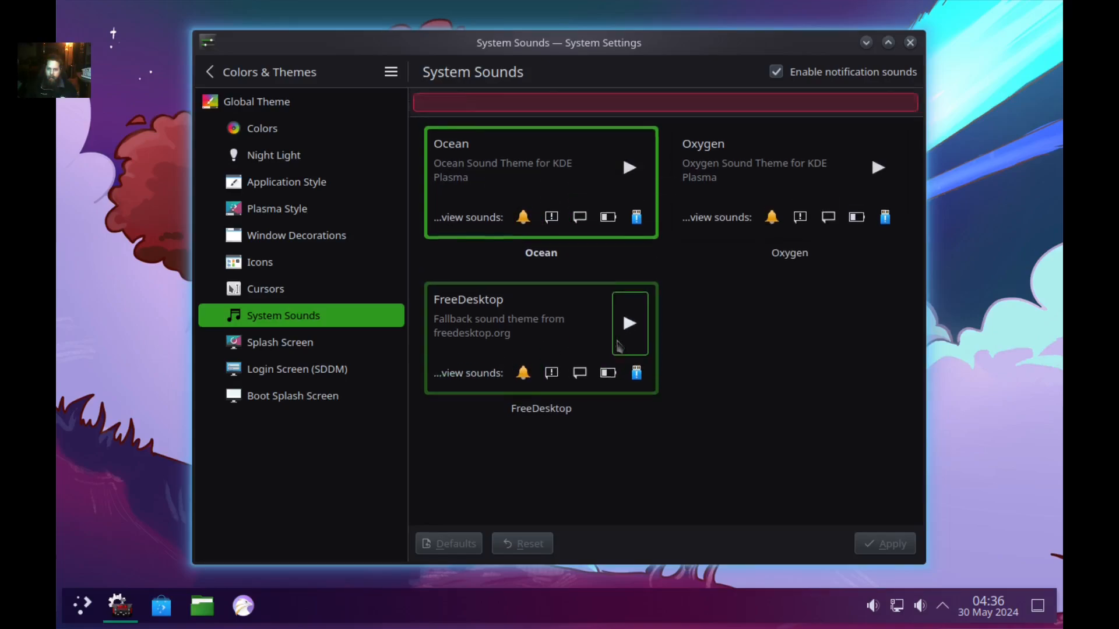
pyautogui.click(638, 350)
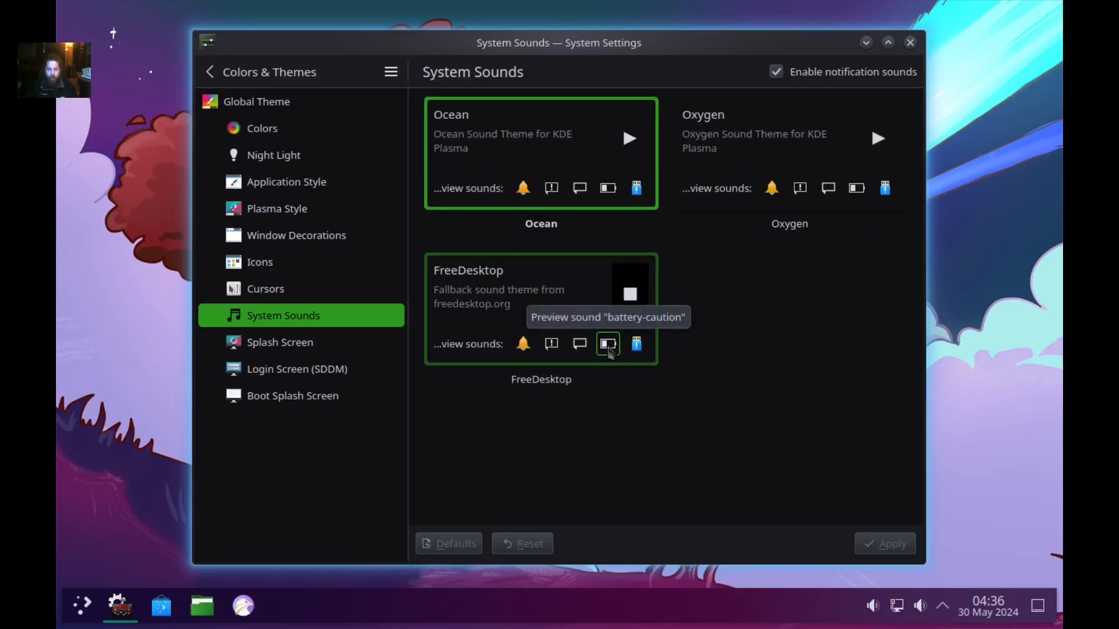
# Preview the FreeDesktop battery-warning and instant-message sounds and the Oxygen battery sound, then go to Splash Screen.
pyautogui.click(608, 344)
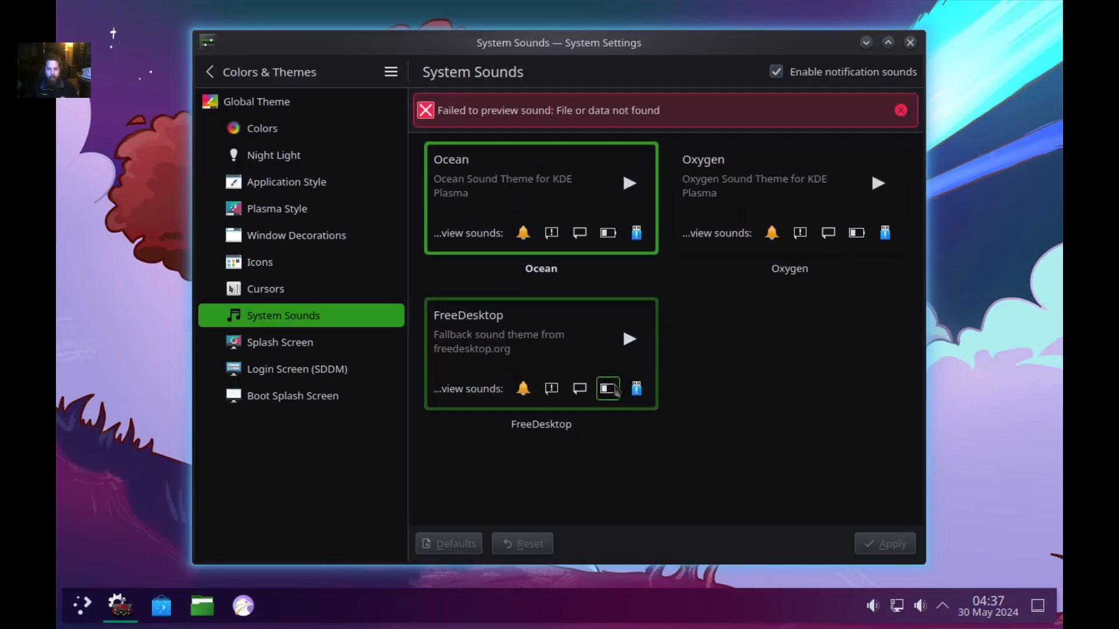
pyautogui.click(579, 389)
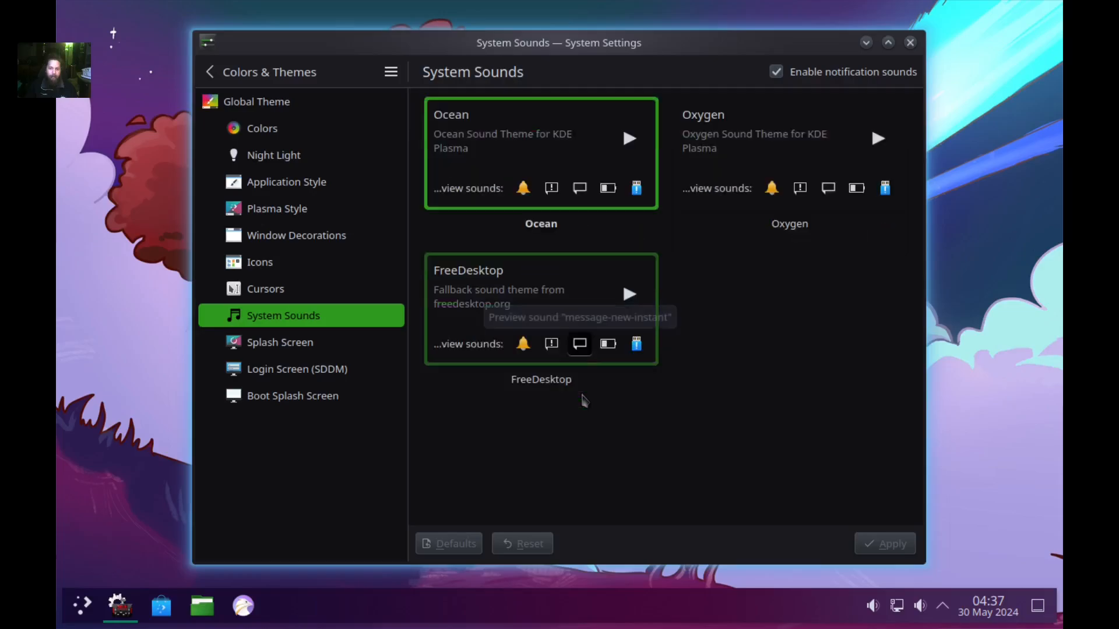
pyautogui.click(609, 346)
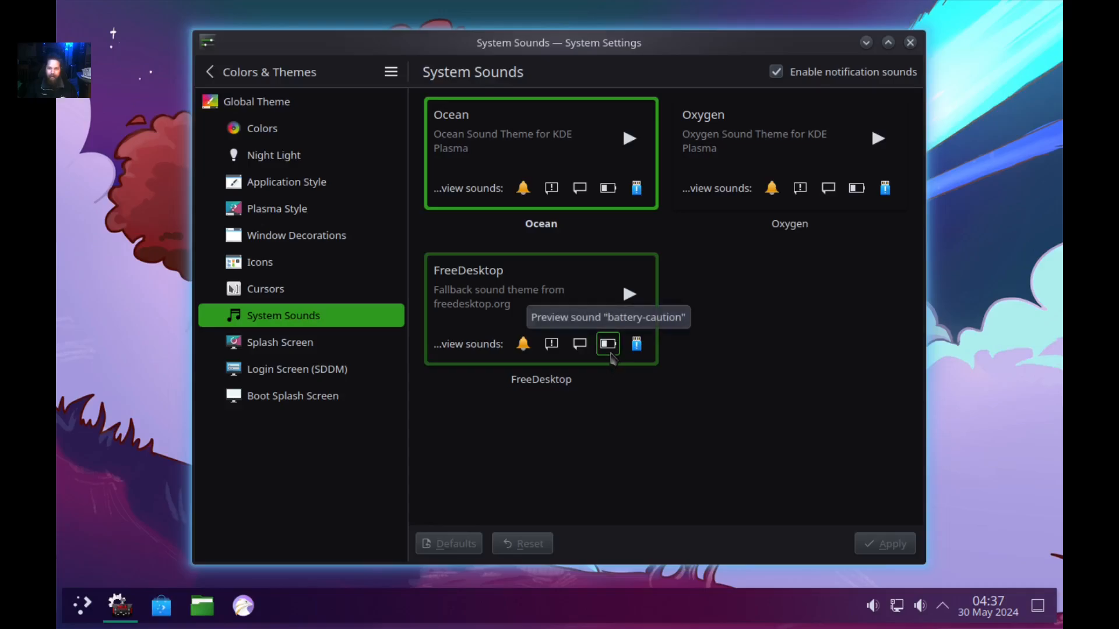
pyautogui.click(609, 347)
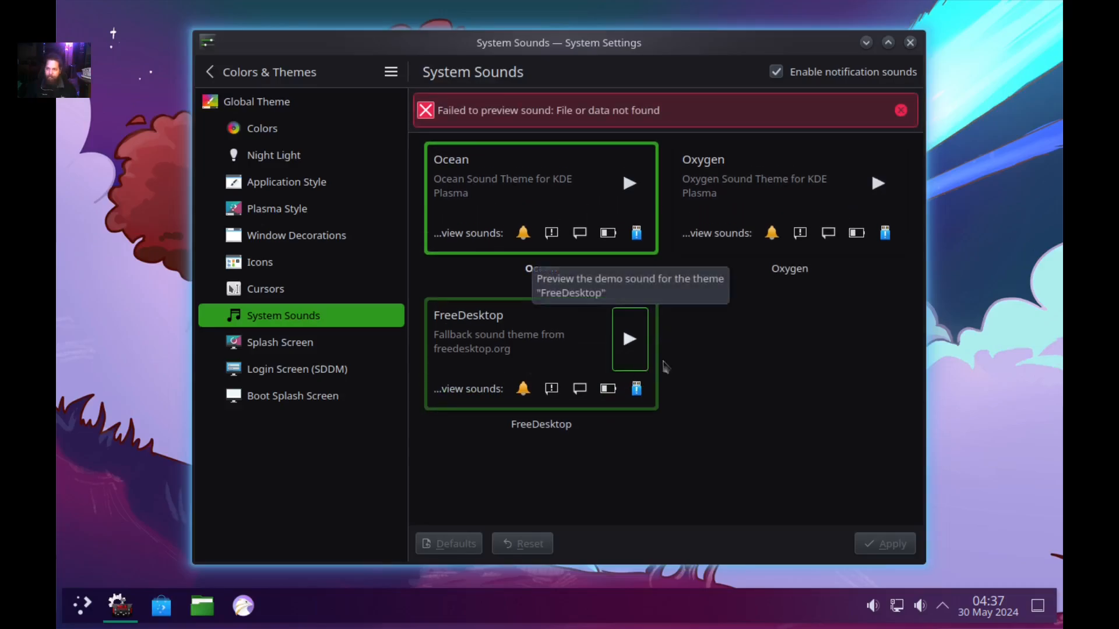
pyautogui.click(856, 233)
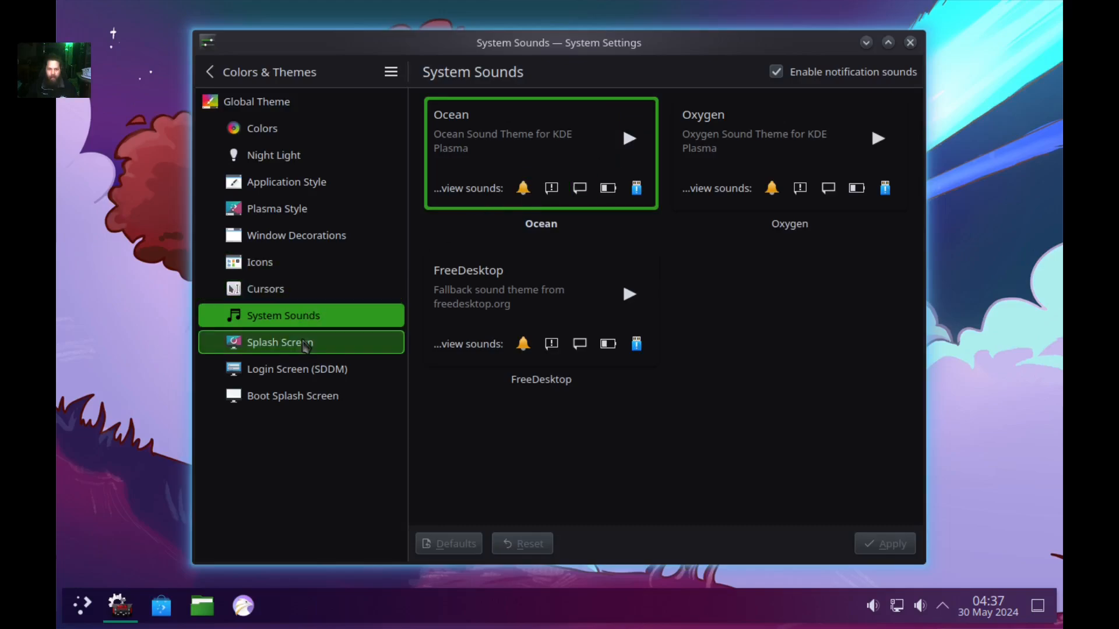
pyautogui.click(376, 341)
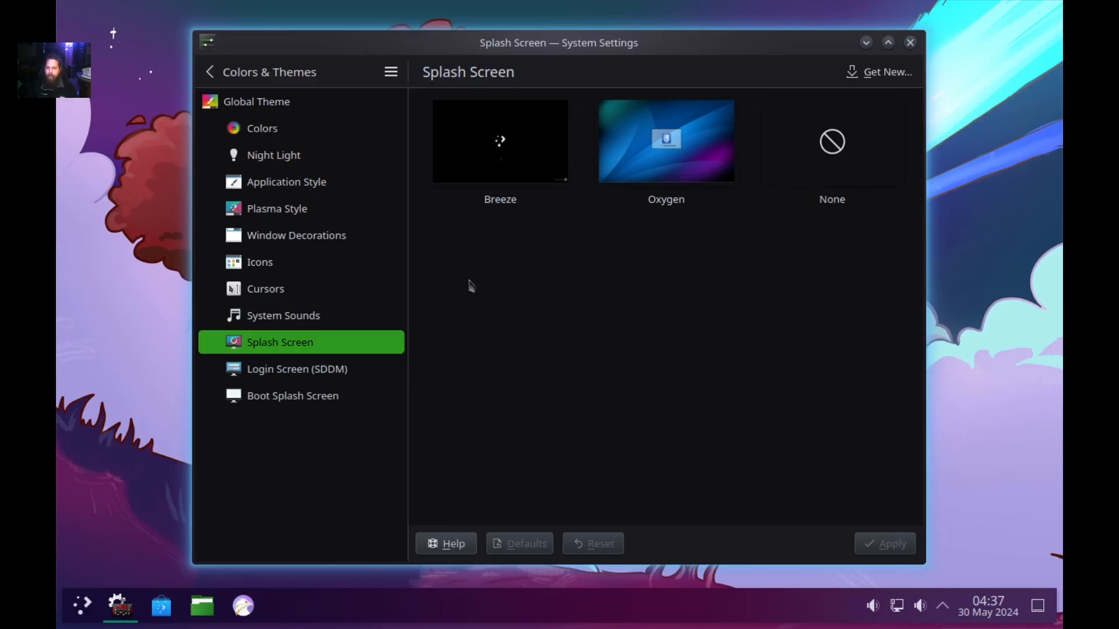
# Install the Arch Simple Blue KDE 6 splash screen from the Get New catalogue.
pyautogui.click(886, 72)
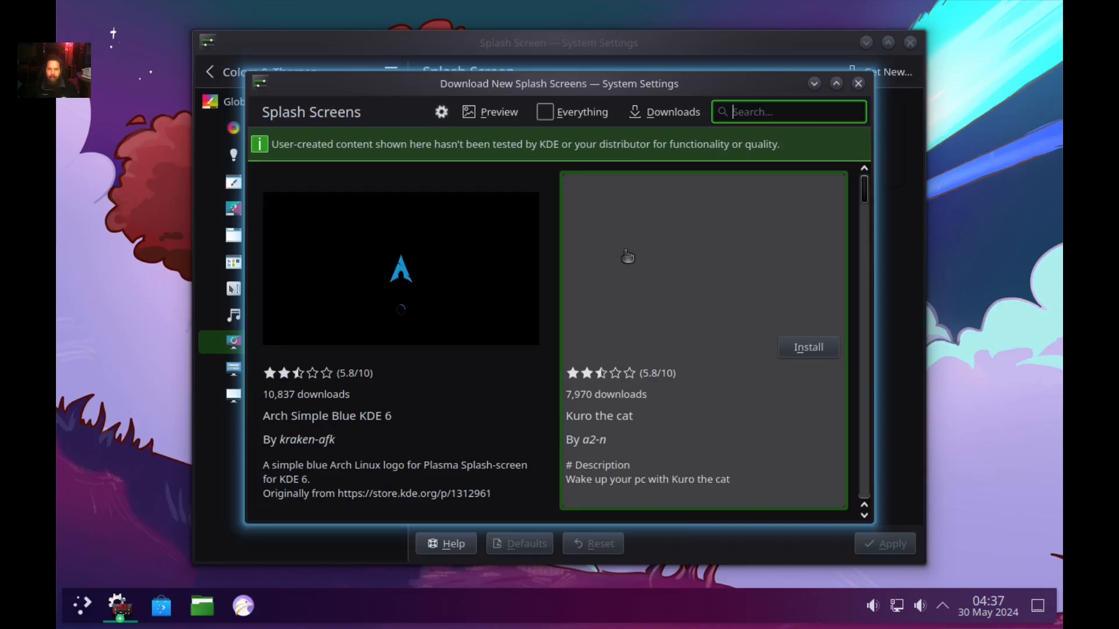
pyautogui.moveTo(493, 340)
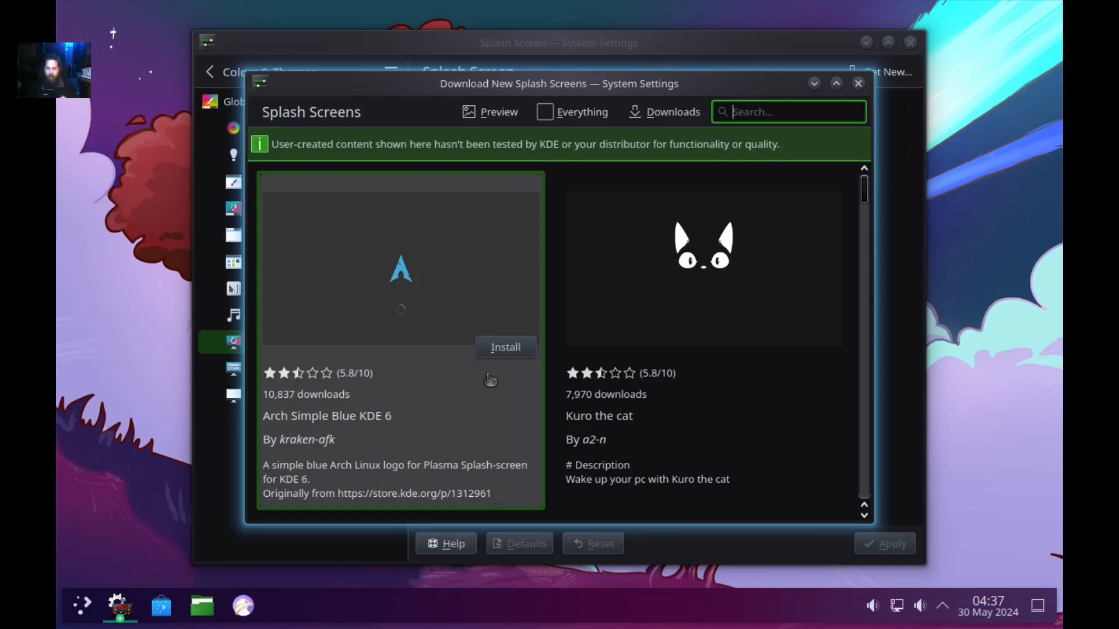
pyautogui.click(493, 352)
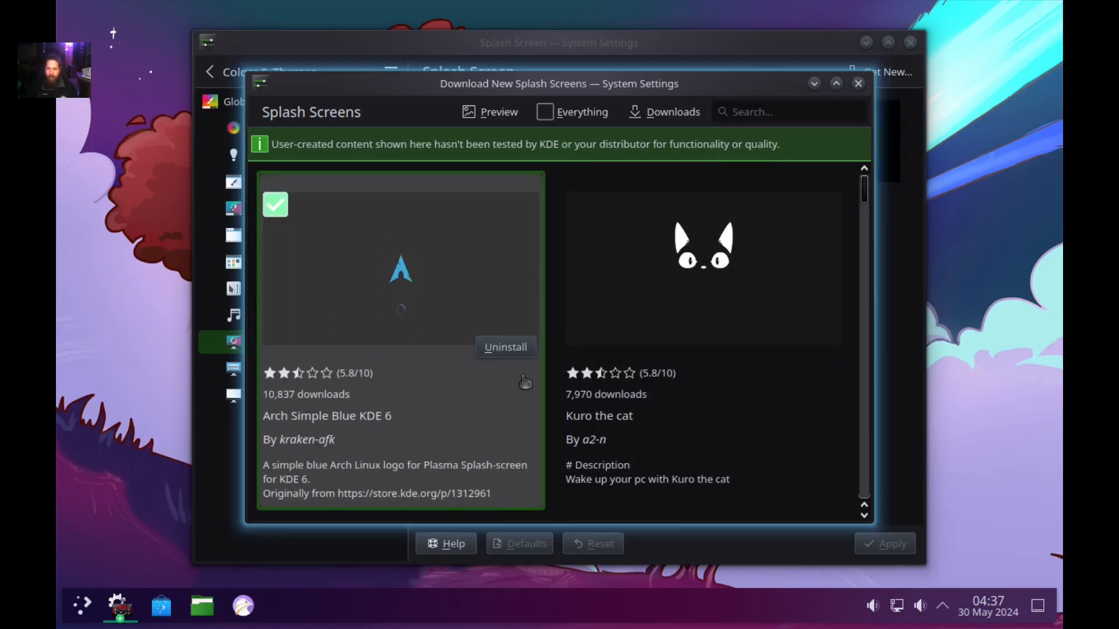
pyautogui.moveTo(563, 392)
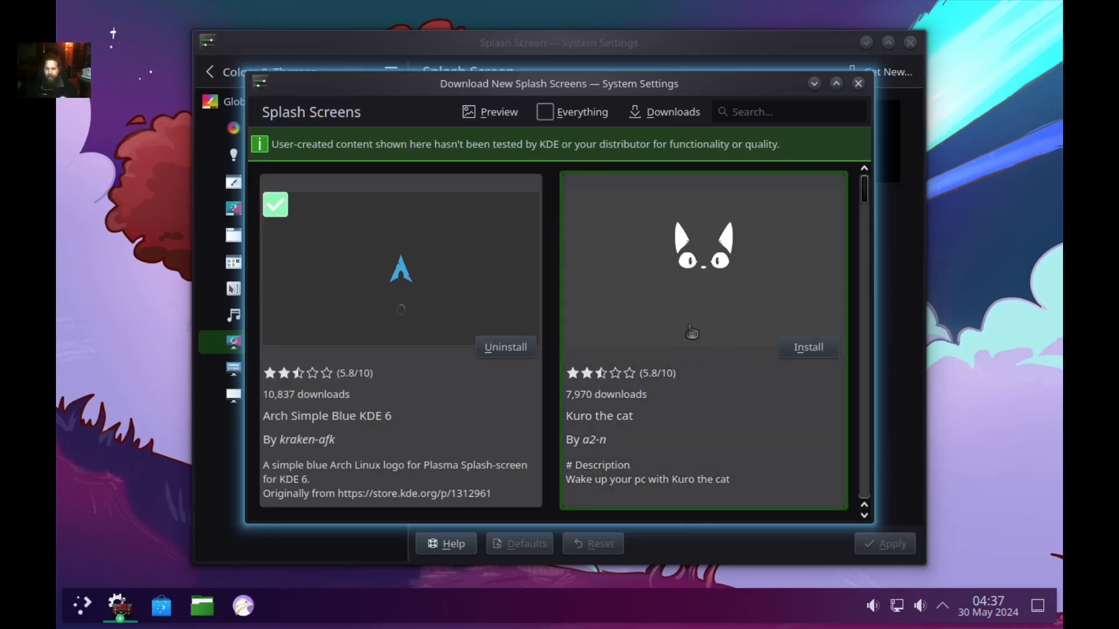
# Browse through the downloadable splash screens list, then close the download window.
pyautogui.scroll(-3, 652, 315)
pyautogui.scroll(-3, 651, 315)
pyautogui.moveTo(318, 378)
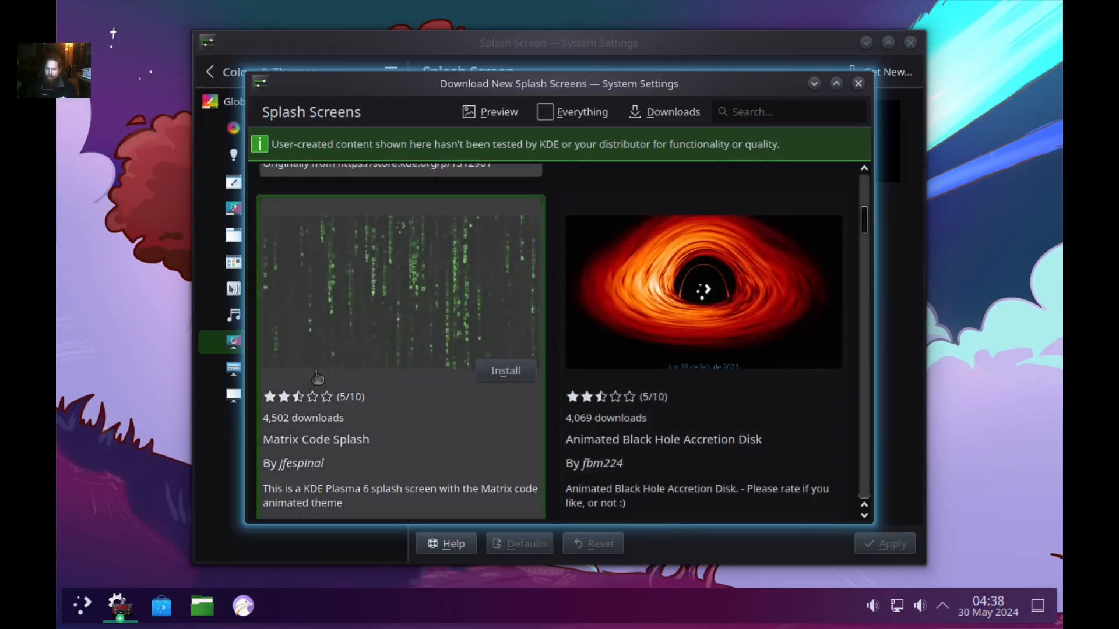
pyautogui.scroll(-7, 457, 348)
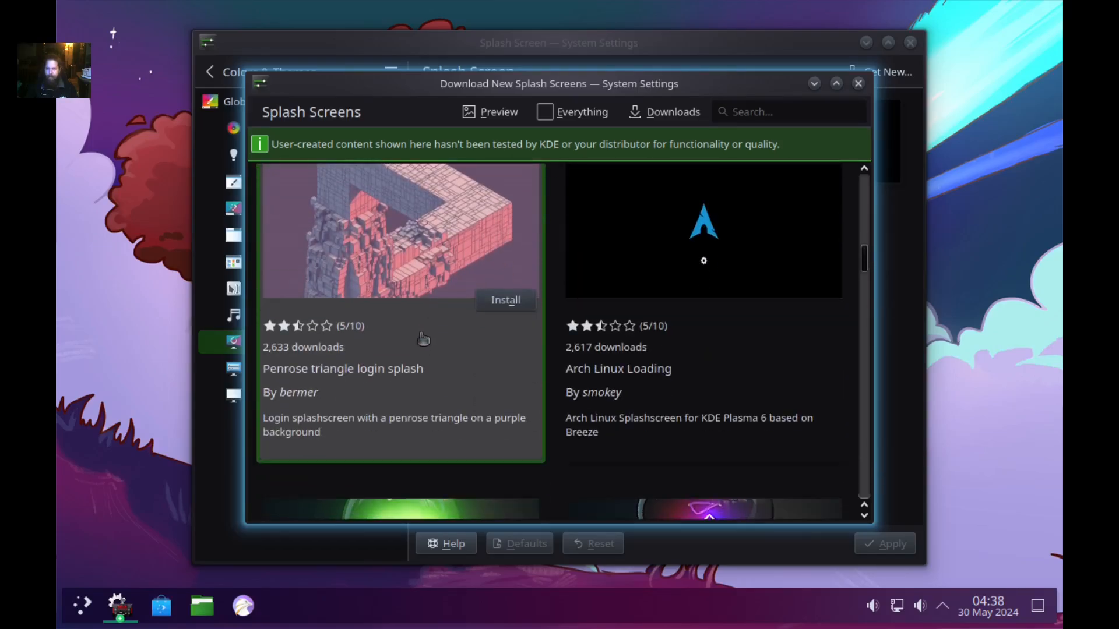
pyautogui.scroll(-3, 431, 324)
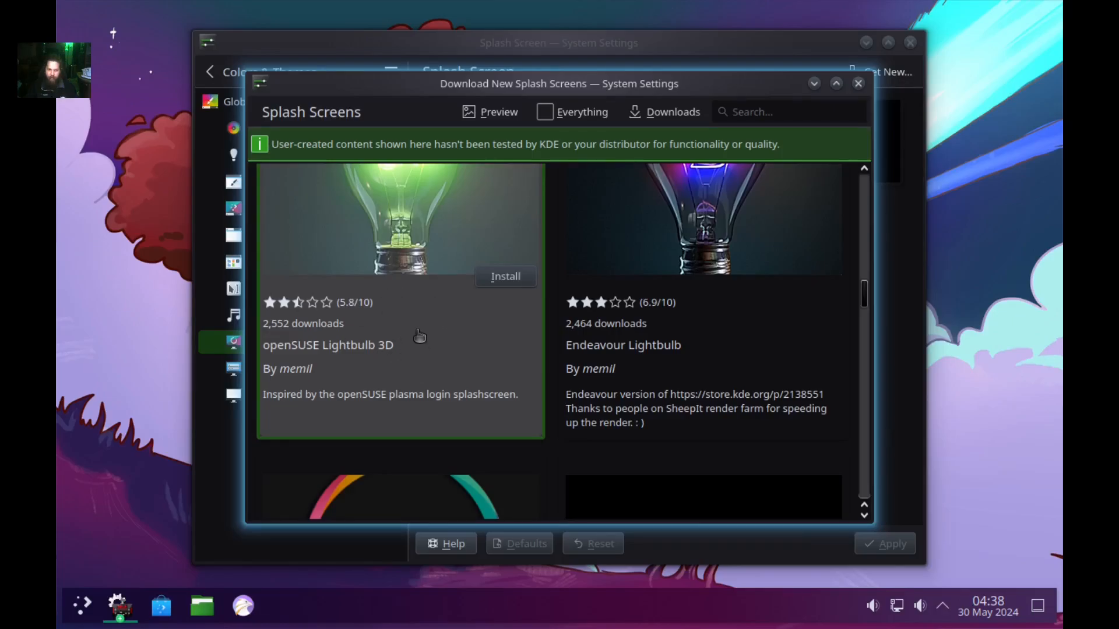
pyautogui.scroll(-4, 469, 347)
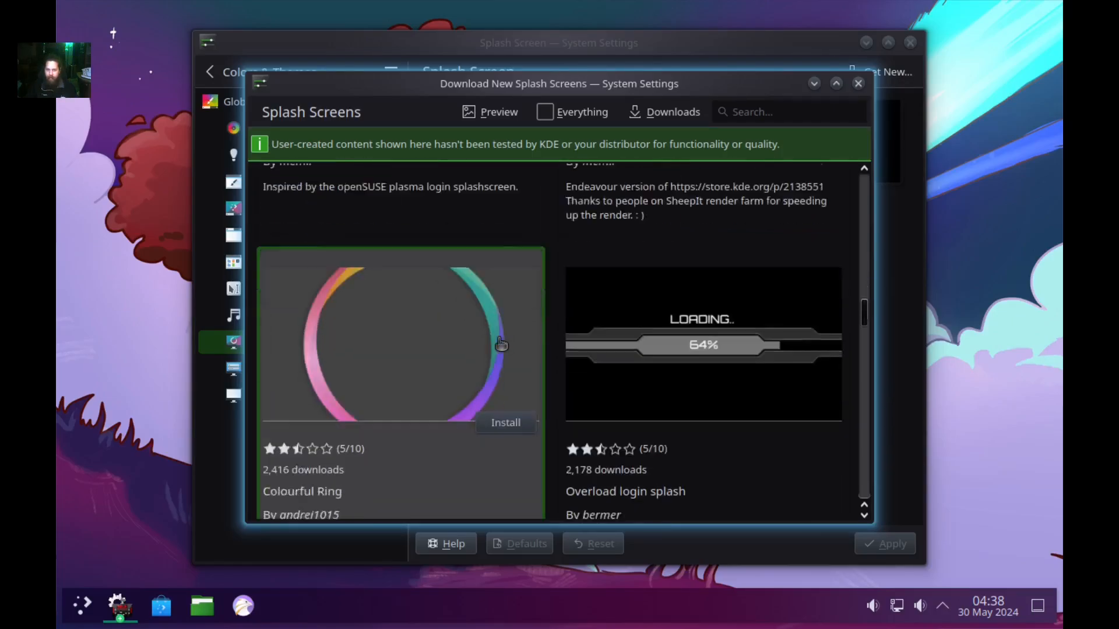
pyautogui.scroll(-4, 672, 333)
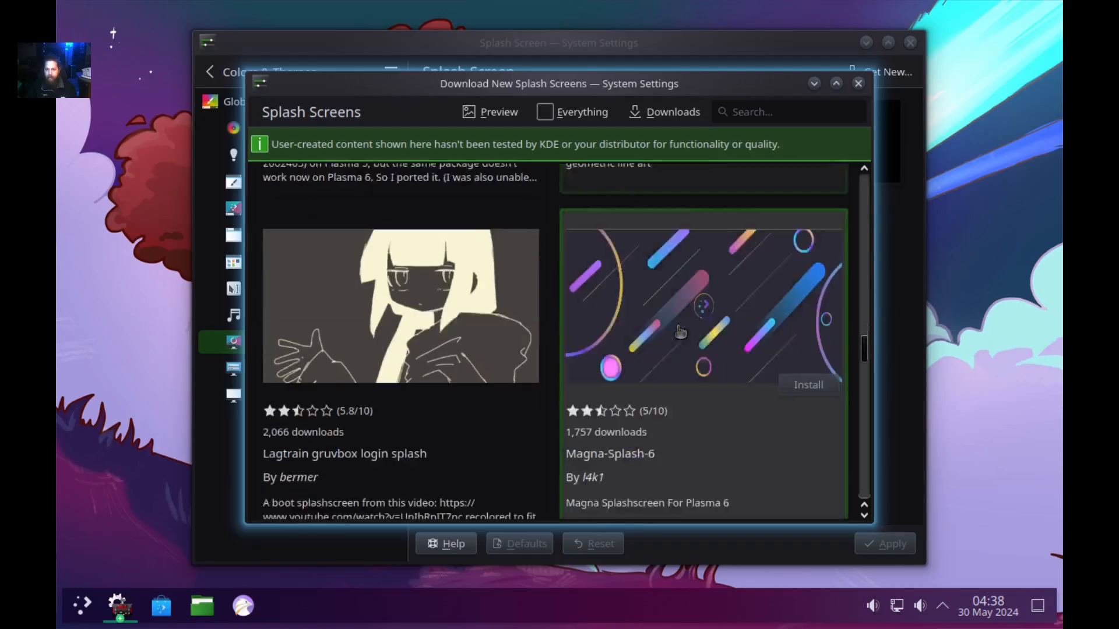
pyautogui.scroll(-4, 442, 330)
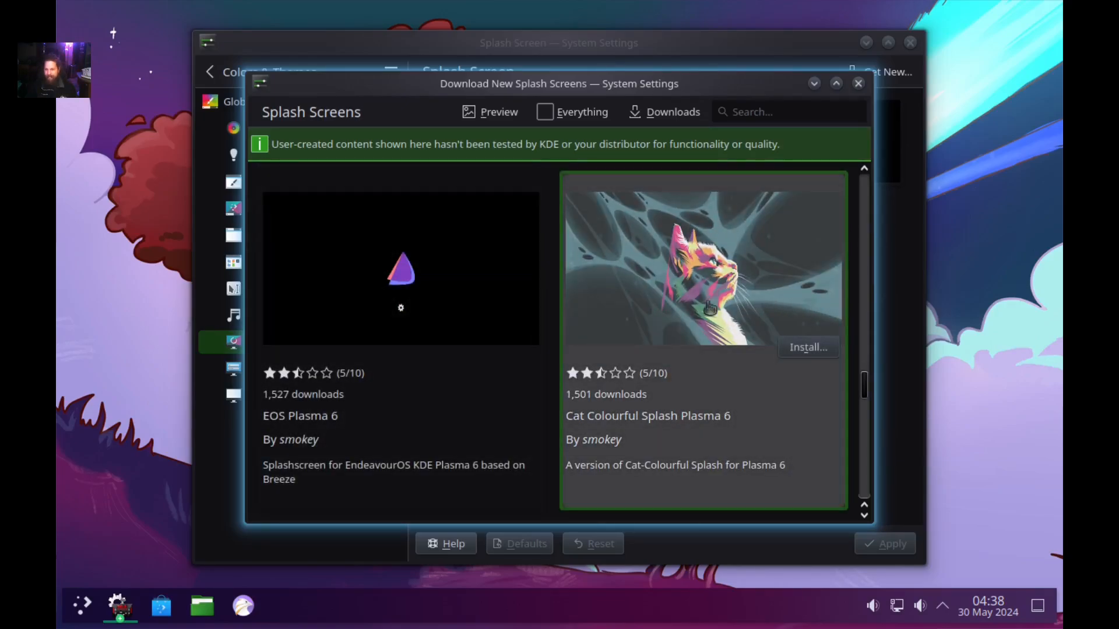
pyautogui.scroll(-5, 639, 344)
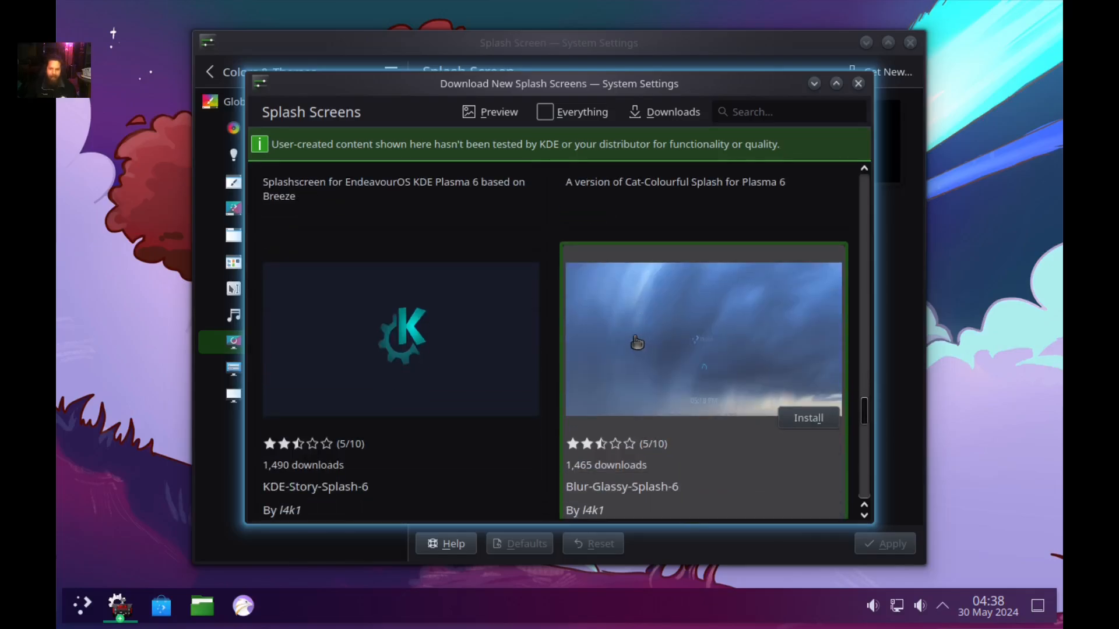
pyautogui.scroll(-5, 634, 344)
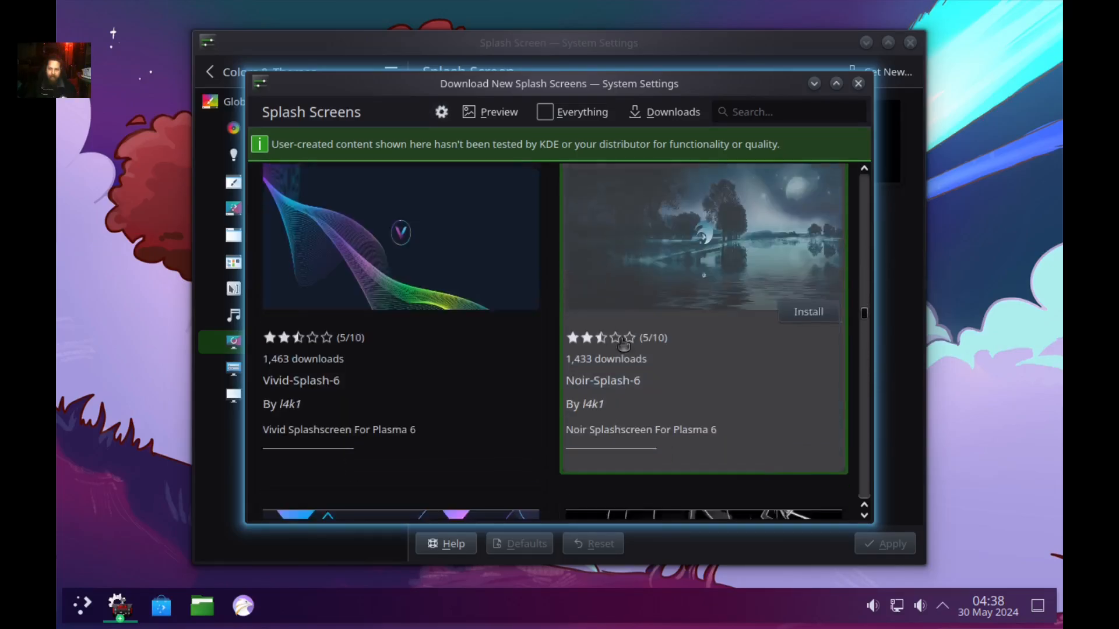
pyautogui.scroll(-3, 468, 302)
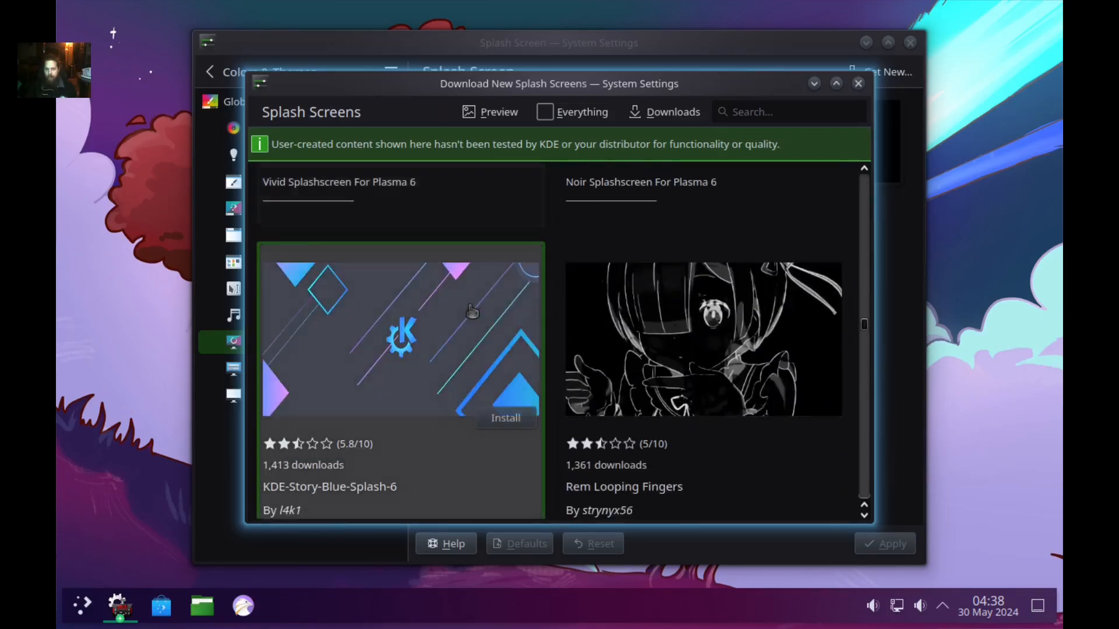
pyautogui.scroll(-3, 636, 338)
pyautogui.scroll(-3, 637, 338)
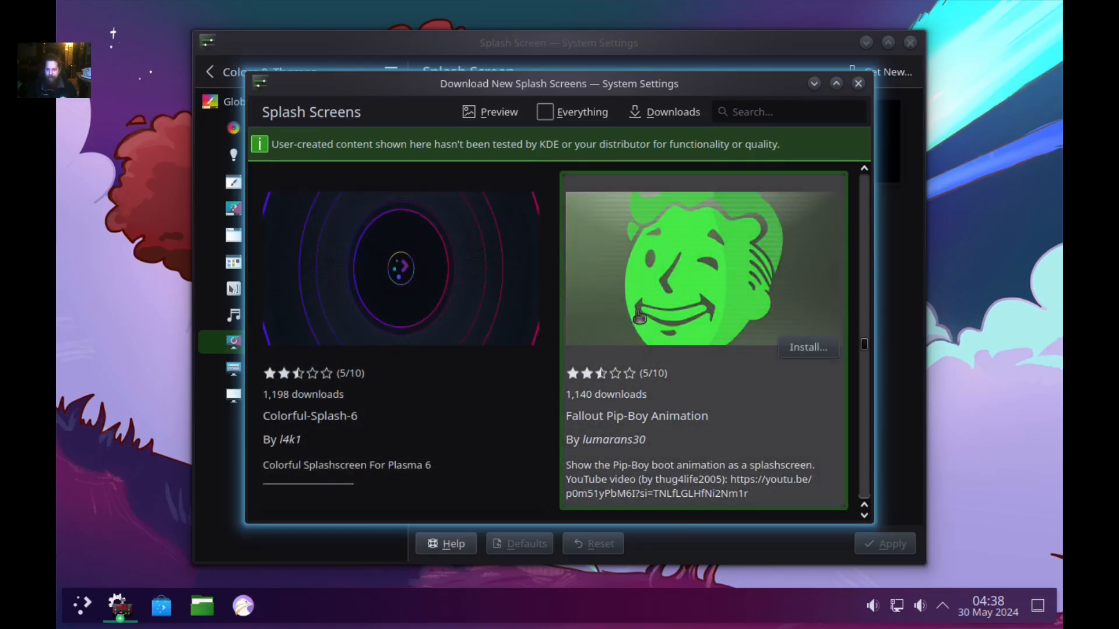
pyautogui.scroll(9, 641, 318)
pyautogui.scroll(10, 642, 318)
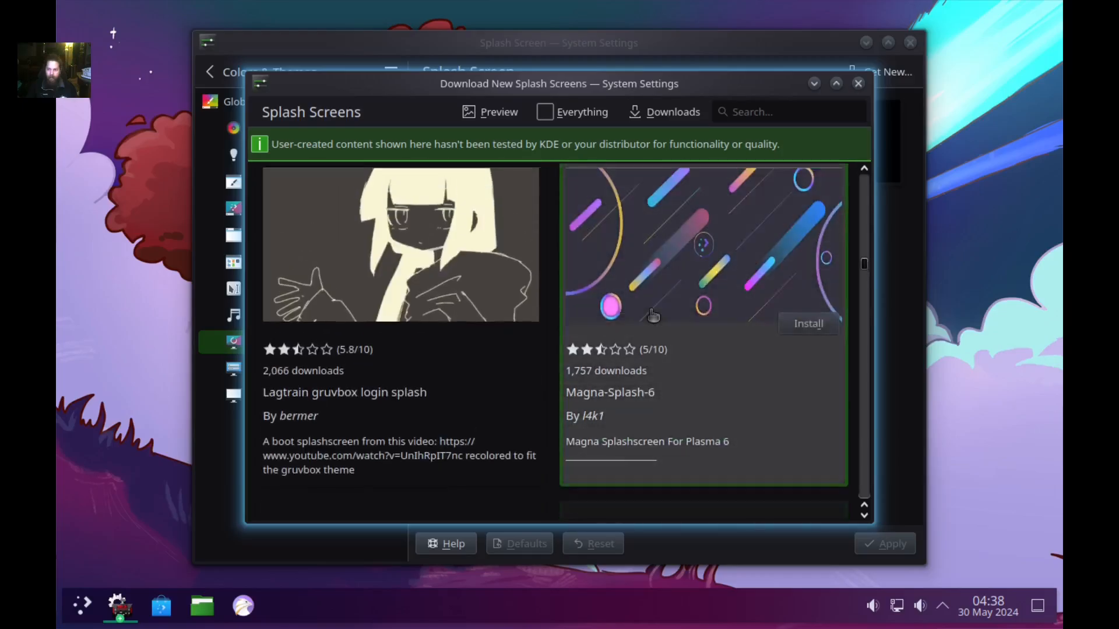
pyautogui.scroll(6, 674, 301)
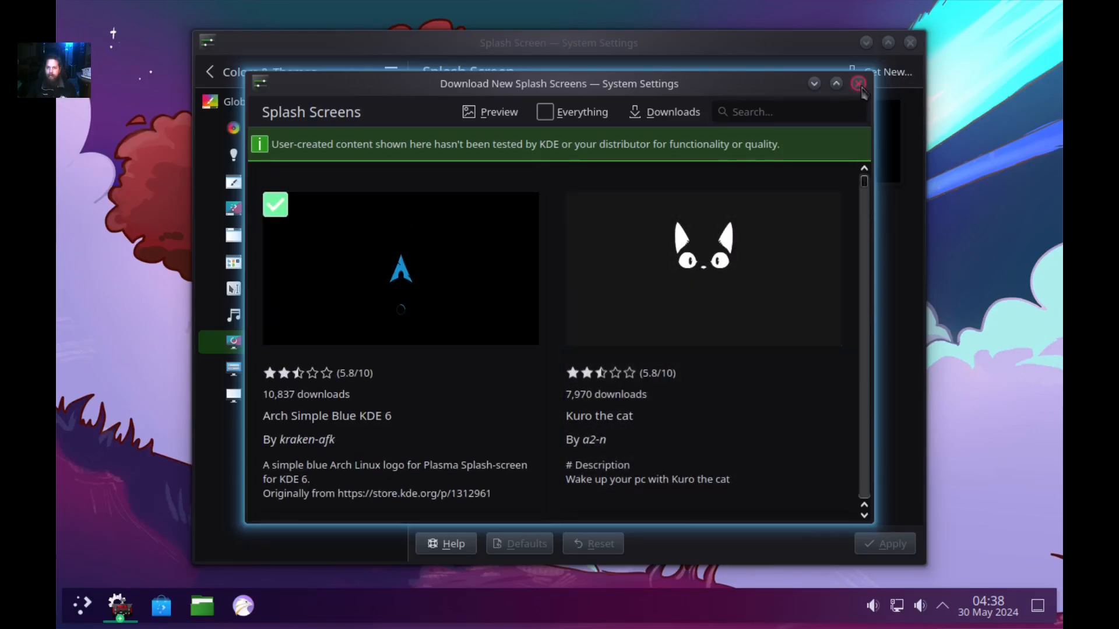
pyautogui.click(858, 83)
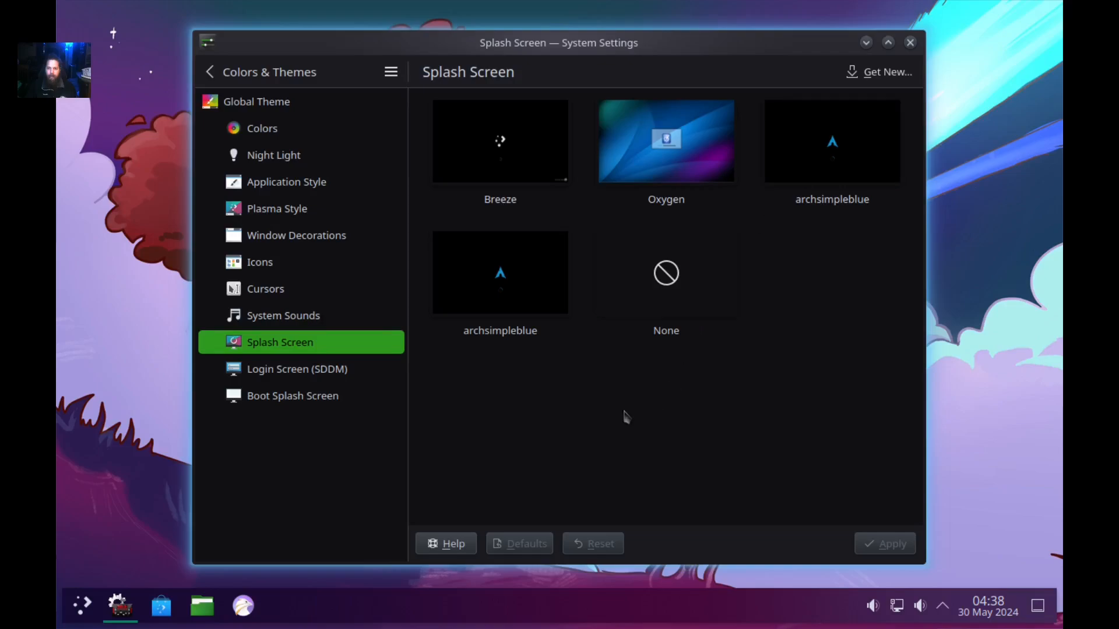
# Apply archsimpleblue as the splash screen and go to Login Screen (SDDM) settings.
pyautogui.click(480, 278)
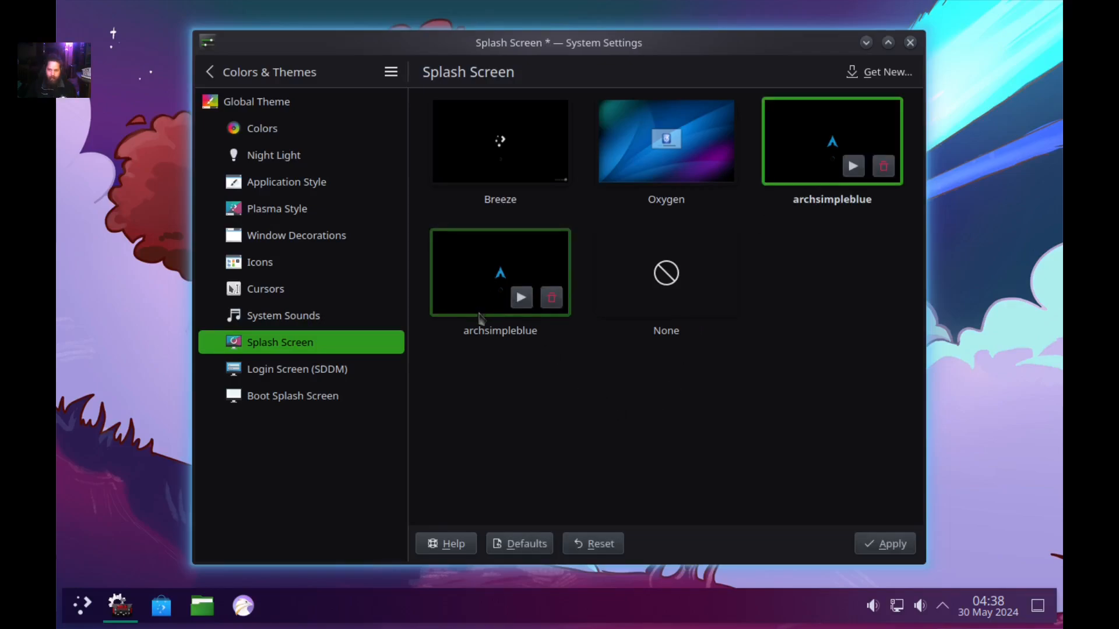
pyautogui.click(891, 546)
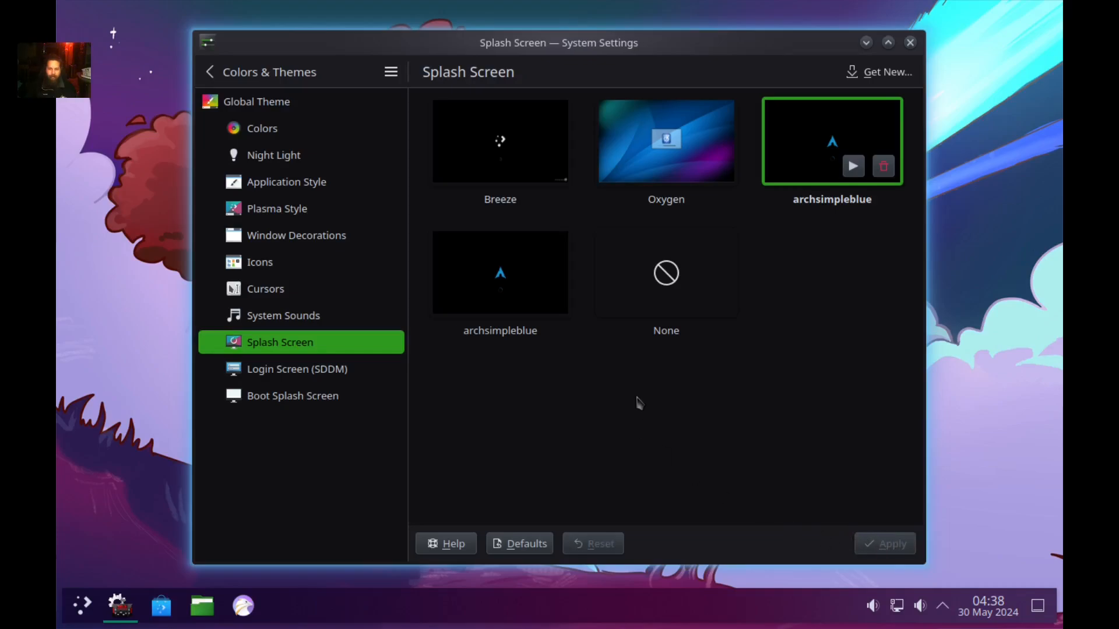
pyautogui.click(289, 372)
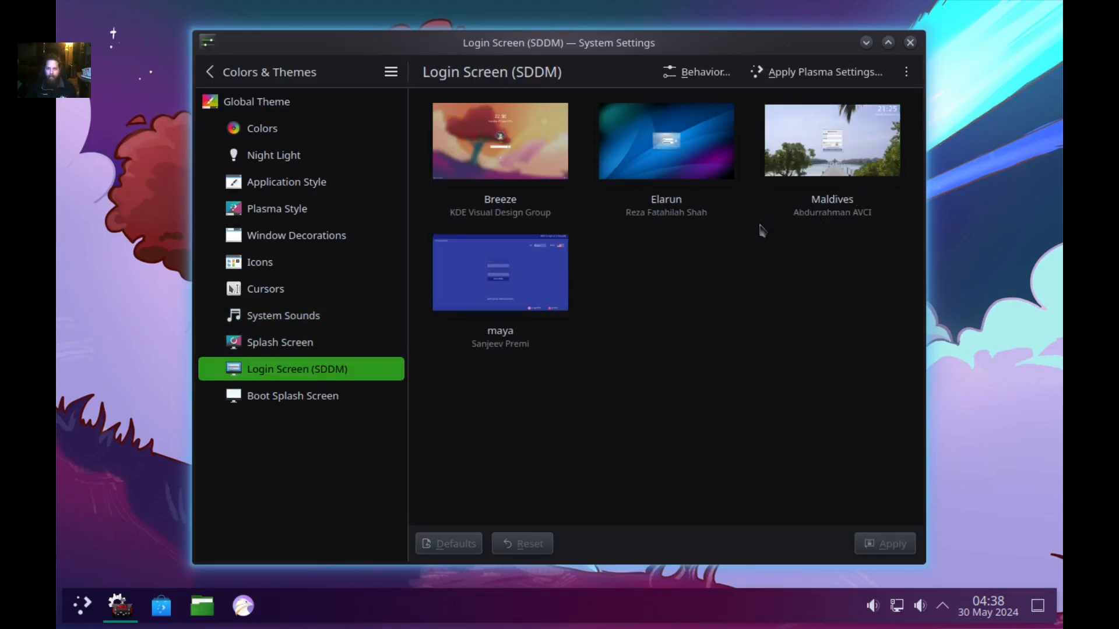
# Search 'sugar' in Get New Login Screens and install Sugar Candy for SDDM, authenticating with the account password.
pyautogui.click(905, 73)
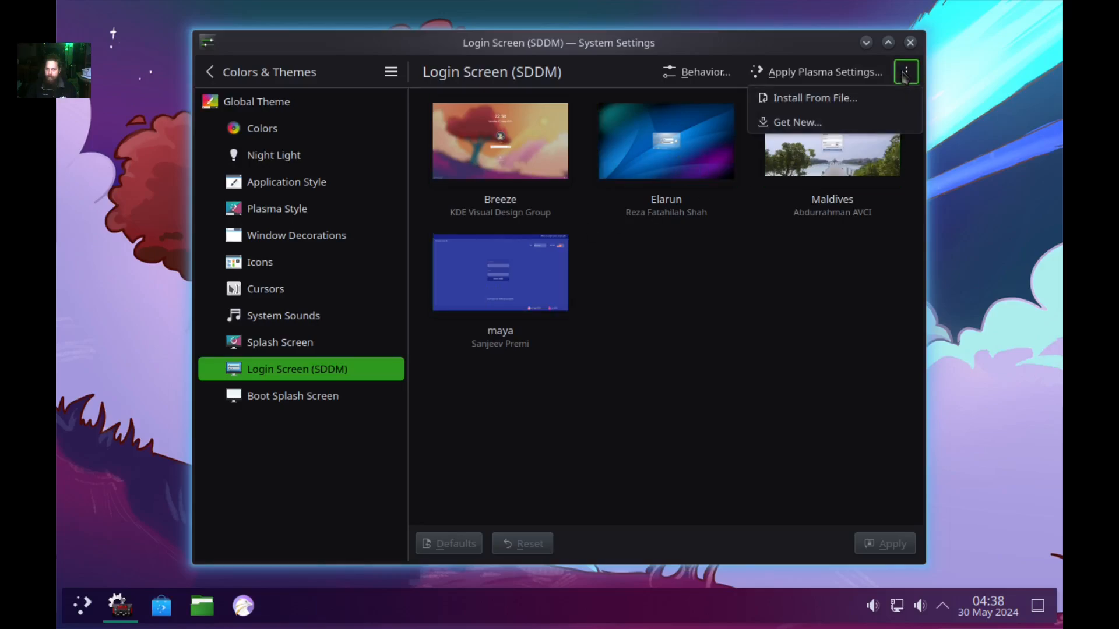
pyautogui.click(809, 124)
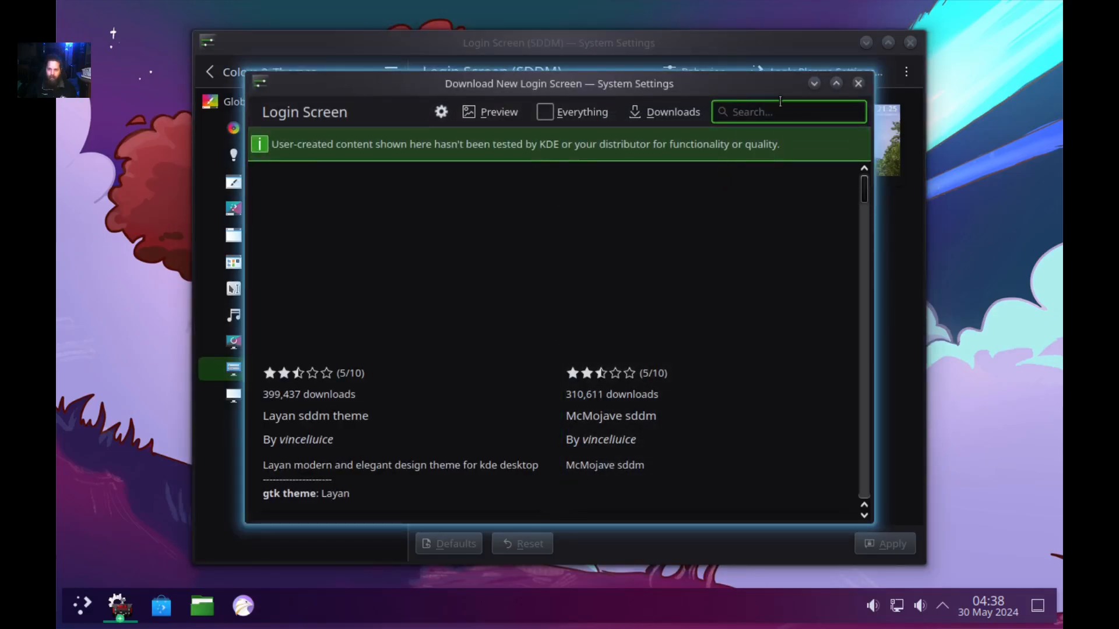
pyautogui.moveTo(656, 266)
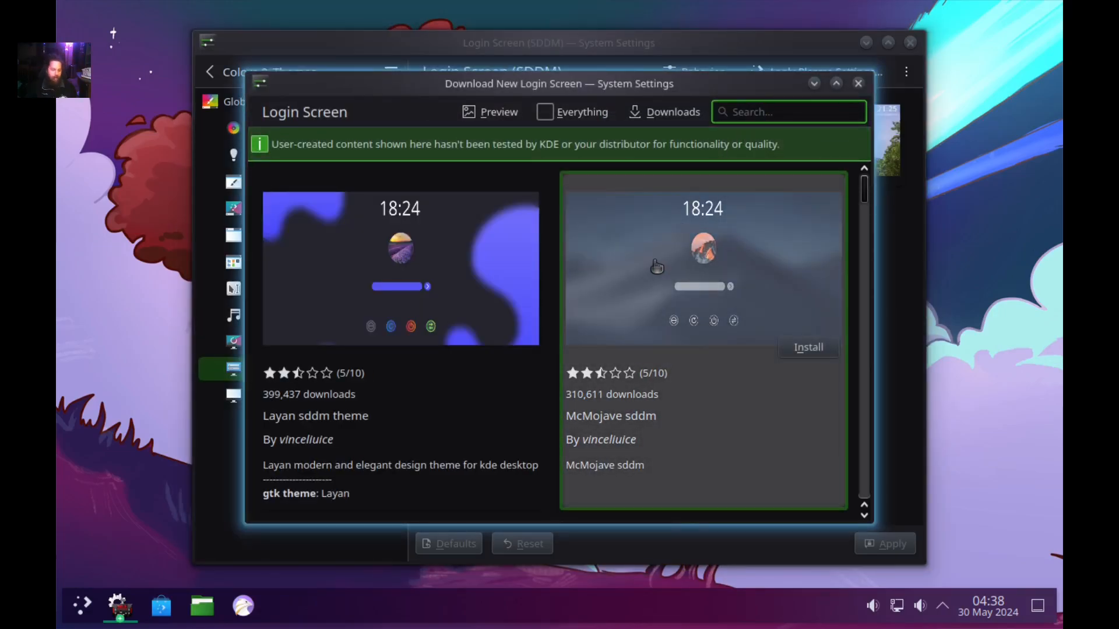
pyautogui.write('su')
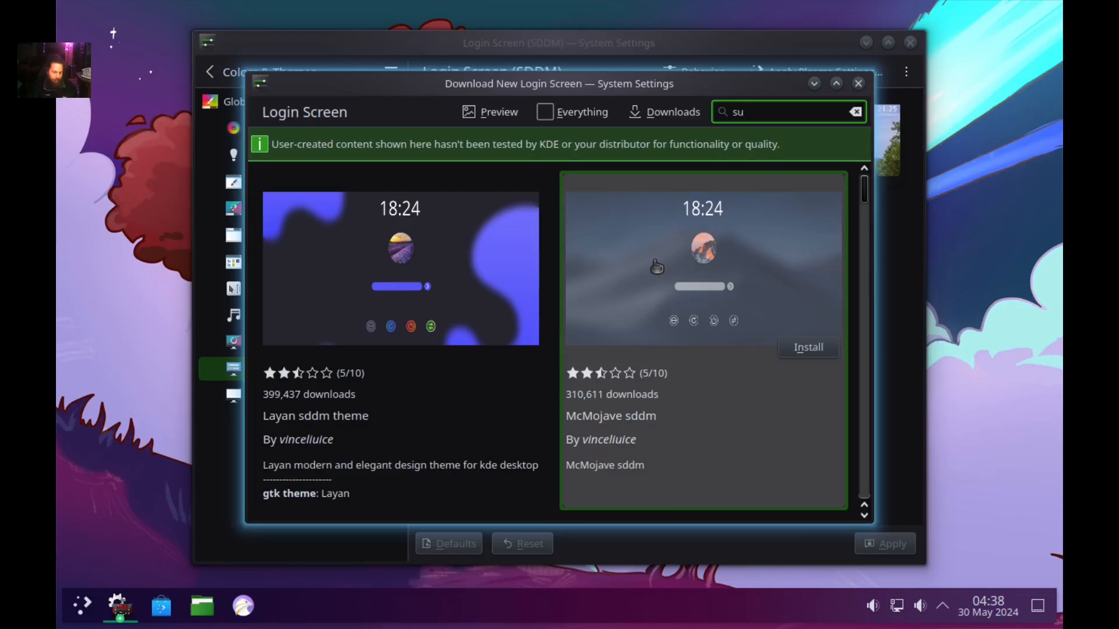
pyautogui.write('gar')
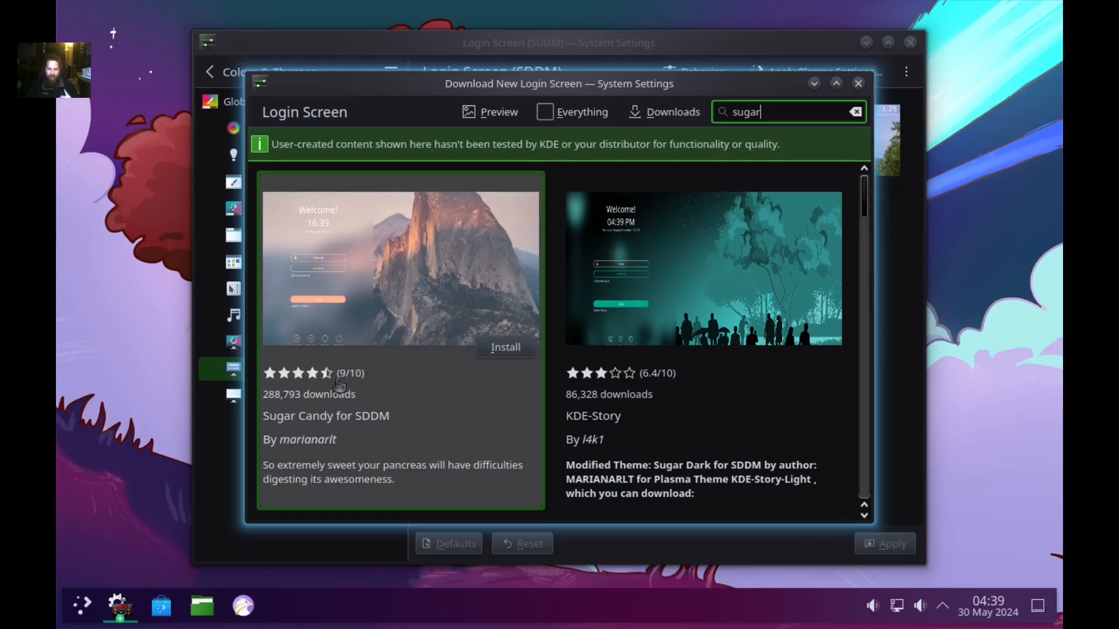
pyautogui.click(507, 350)
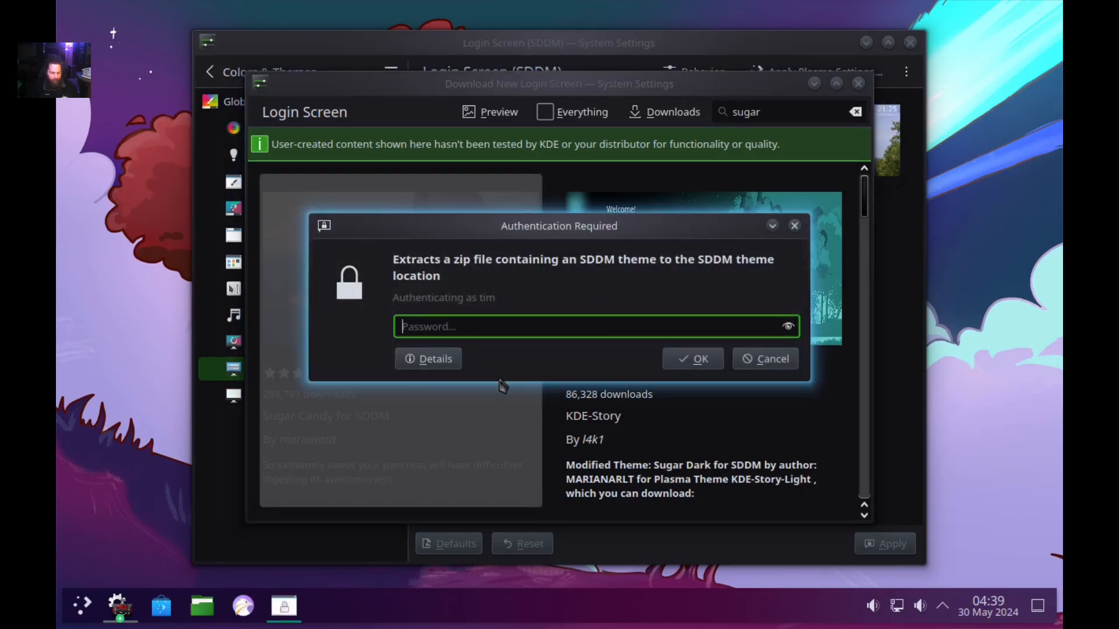
pyautogui.write('•')
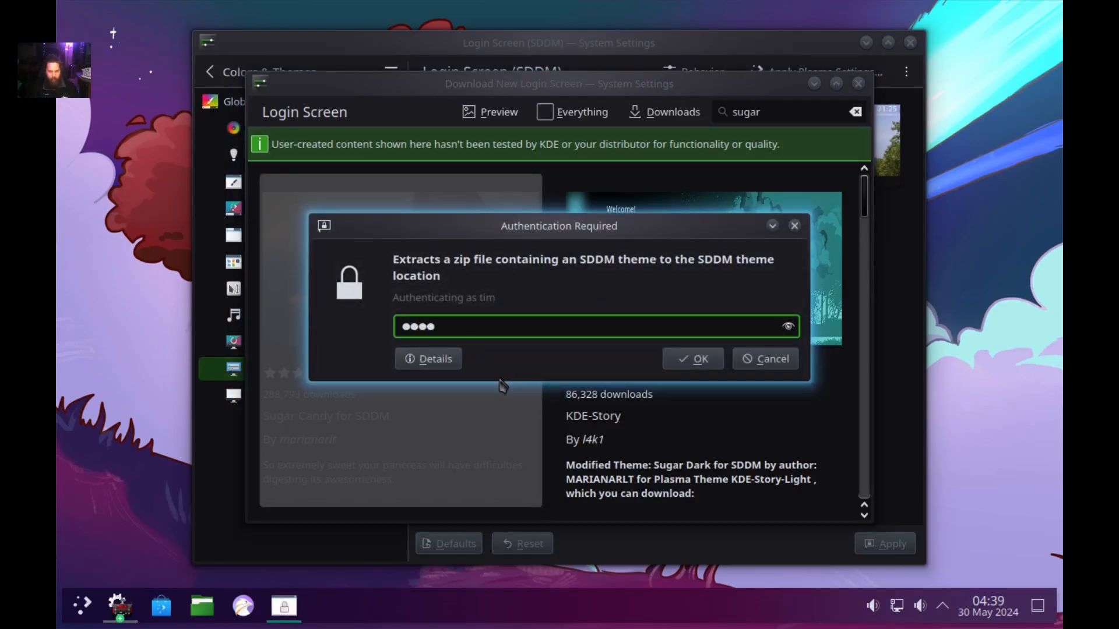
pyautogui.write('•••')
pyautogui.press('Return')
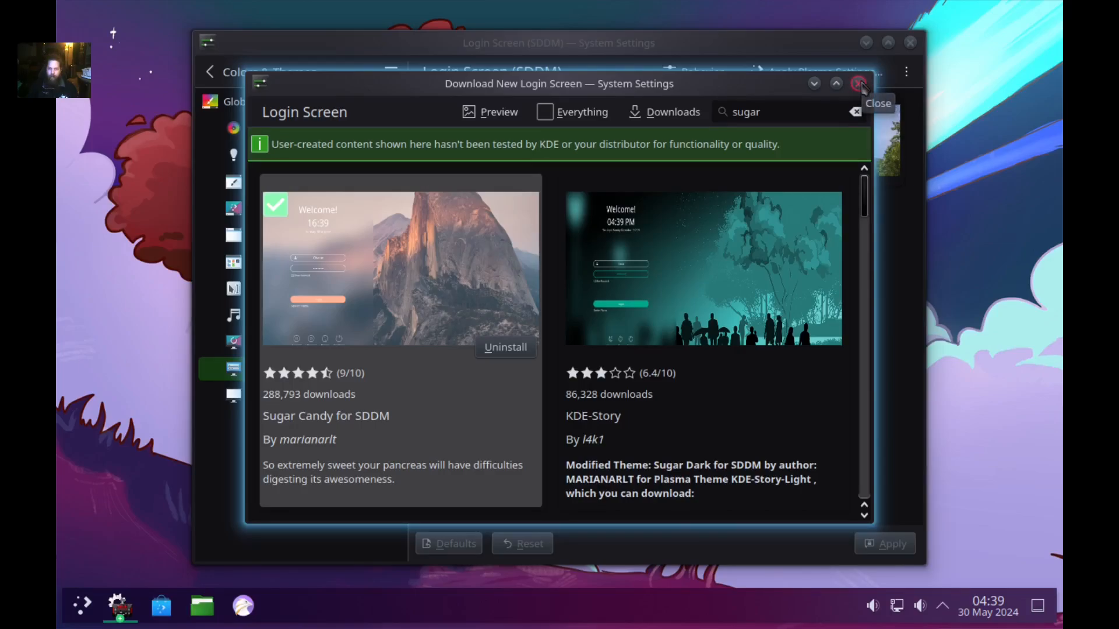
pyautogui.click(858, 83)
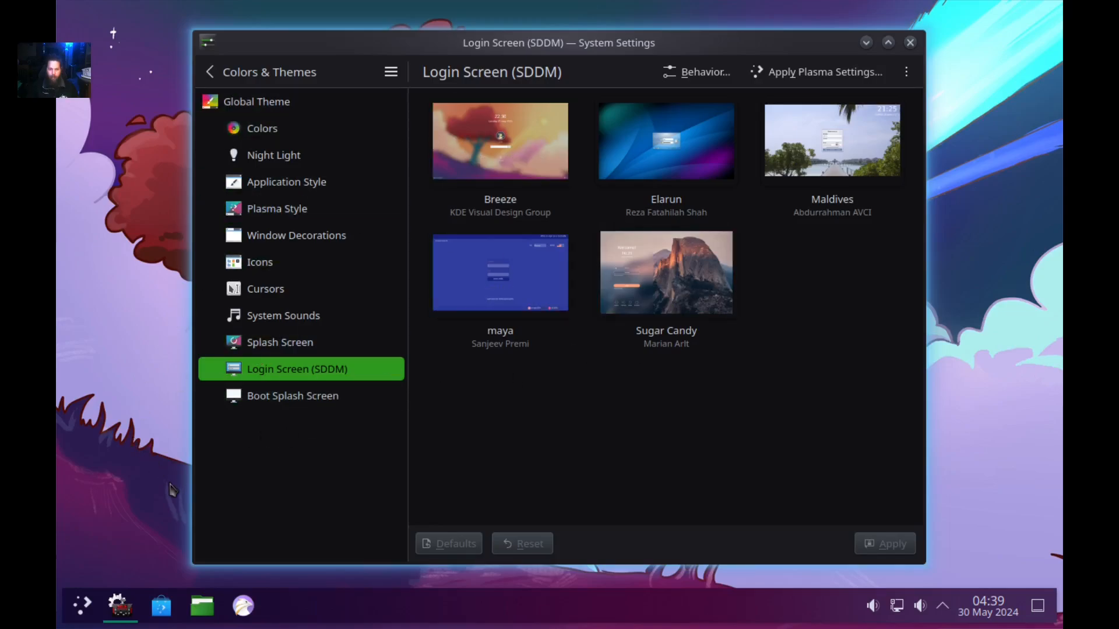
# Search 'anime background' in Falkon and open the white-haired anime wallpaper result.
pyautogui.click(245, 609)
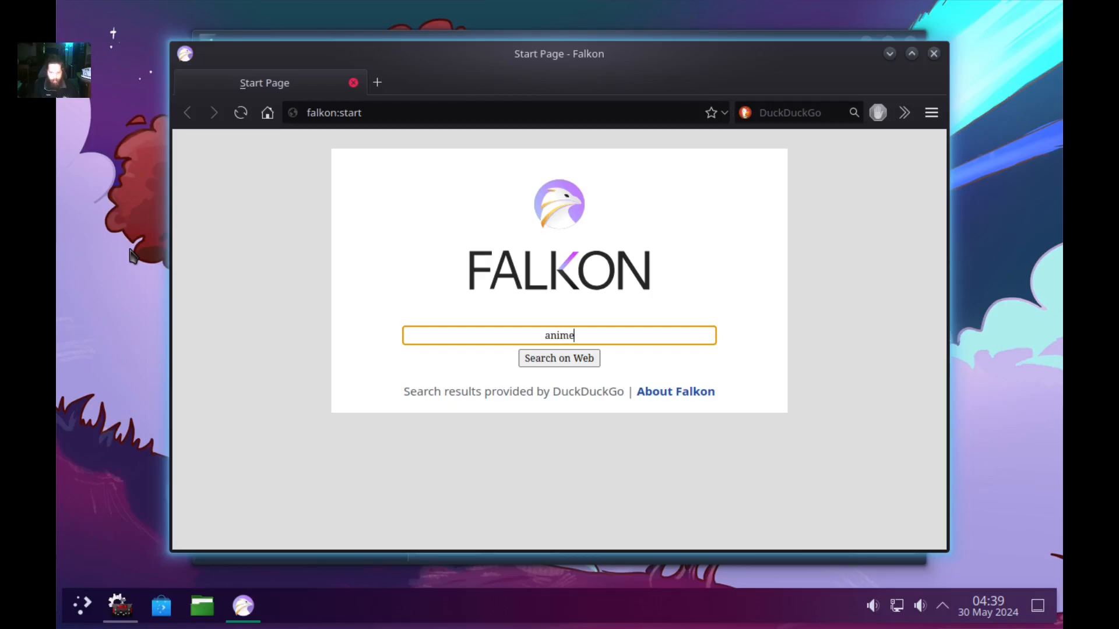
pyautogui.write('backg')
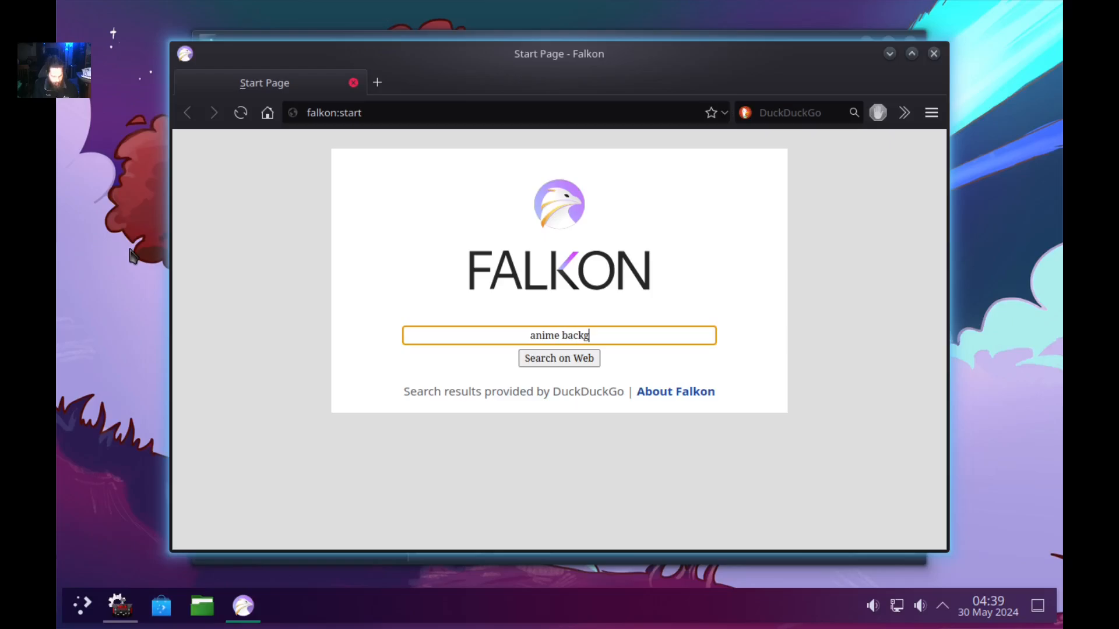
pyautogui.write('round')
pyautogui.press('Return')
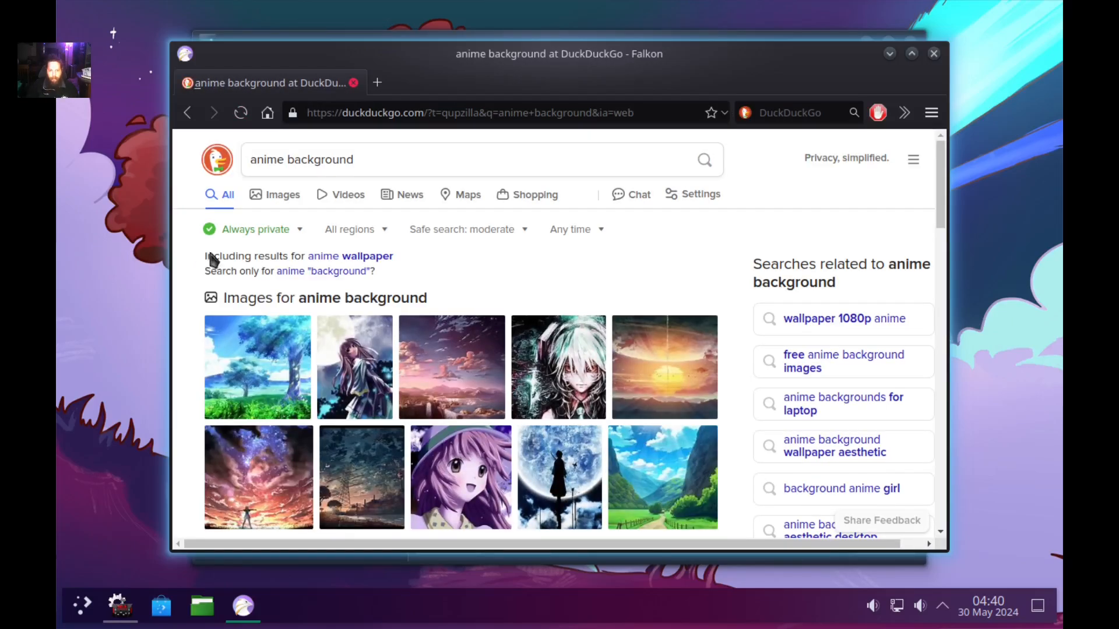
pyautogui.scroll(-1, 589, 253)
pyautogui.click(559, 320)
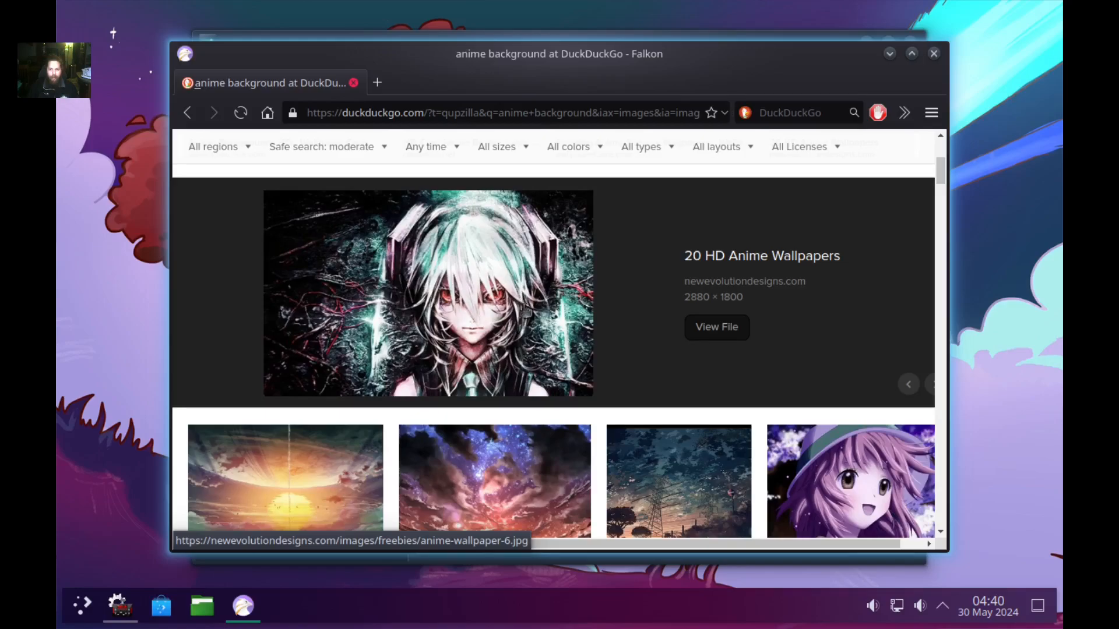
# Save the wallpaper image into the Pictures folder and return to the Login Screen settings.
pyautogui.rightClick(487, 274)
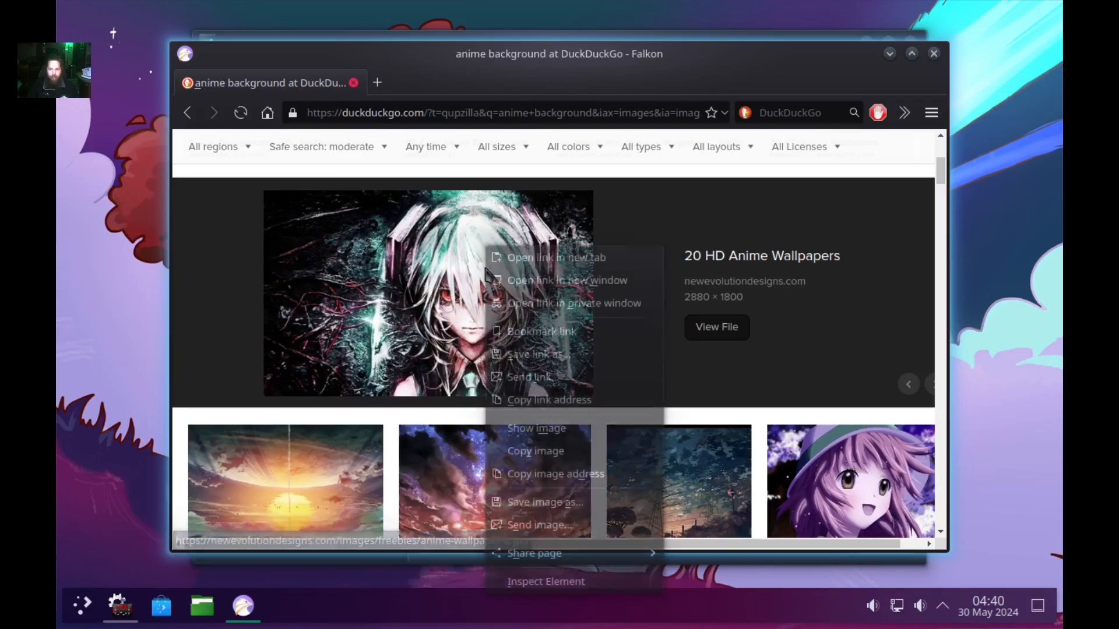
pyautogui.click(471, 276)
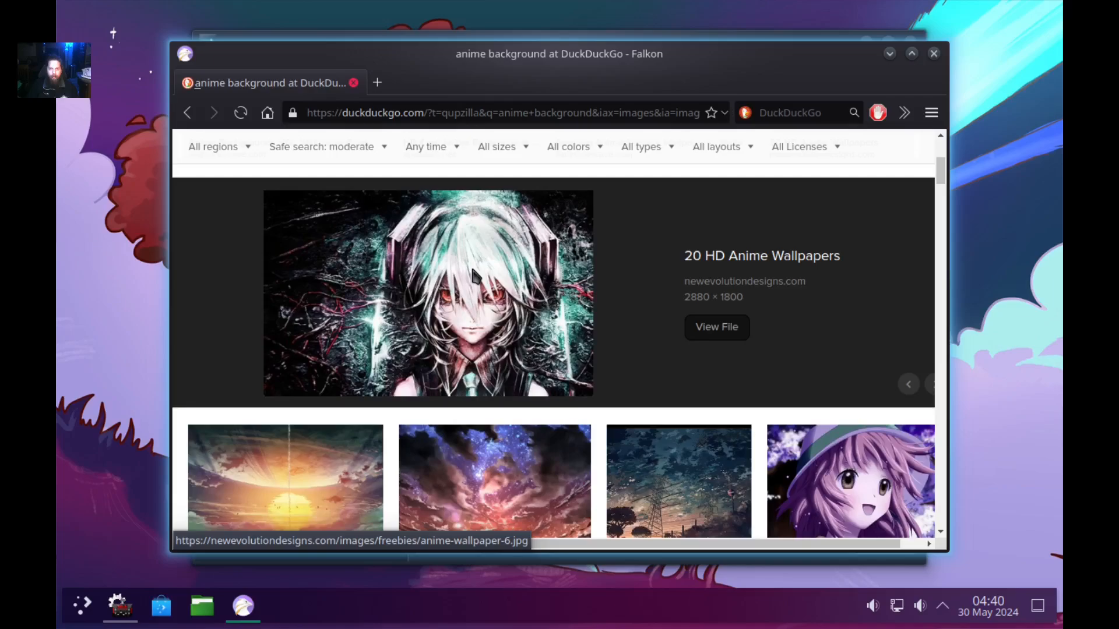
pyautogui.rightClick(473, 275)
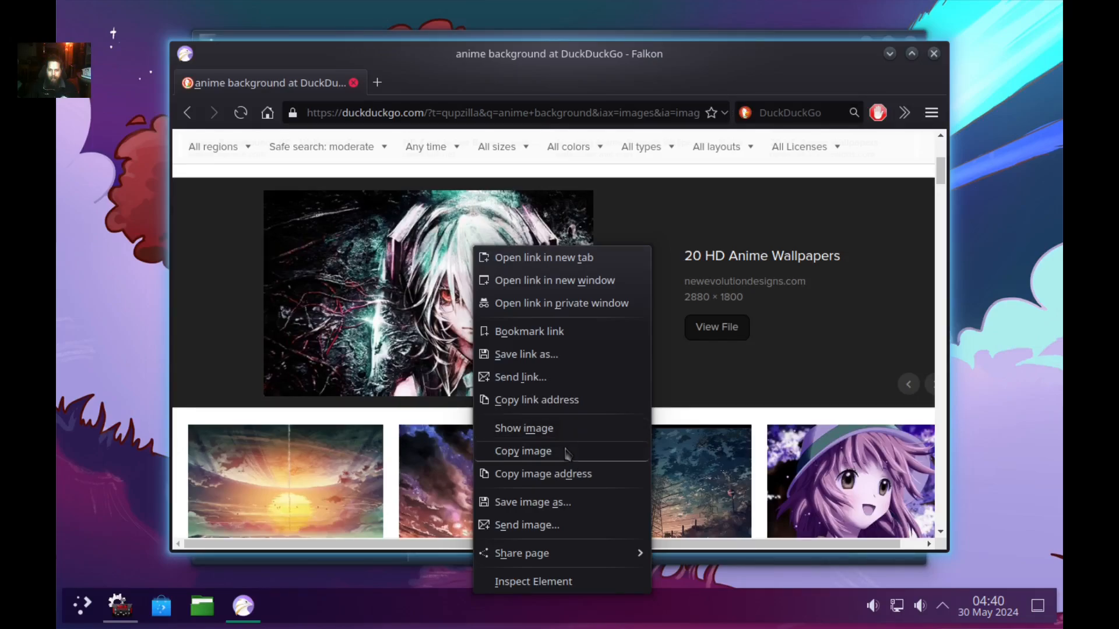
pyautogui.click(568, 505)
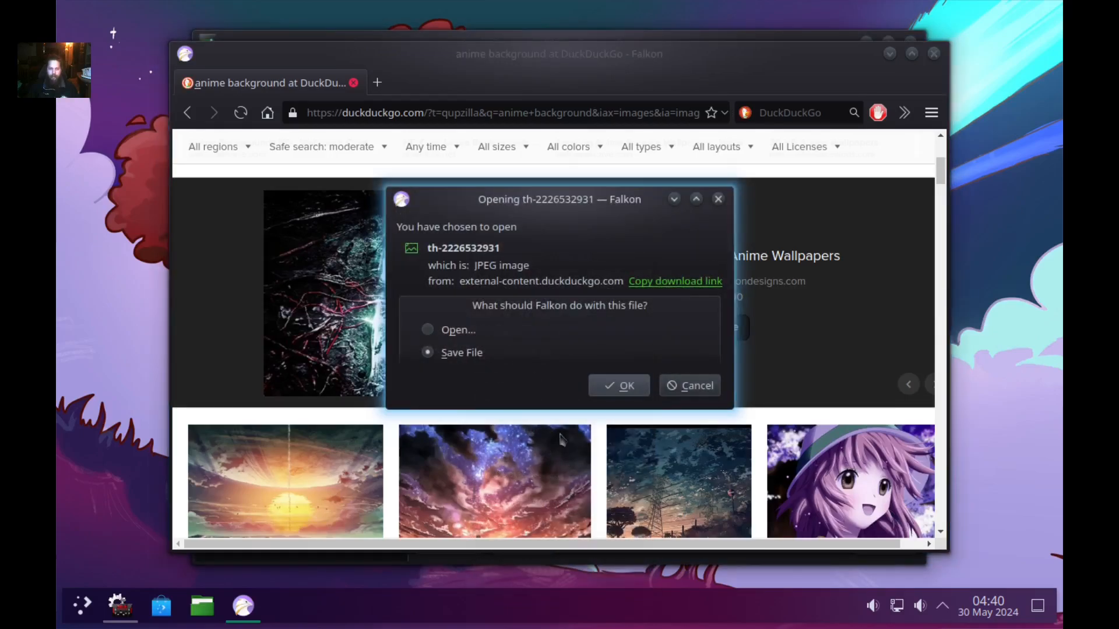
pyautogui.click(610, 388)
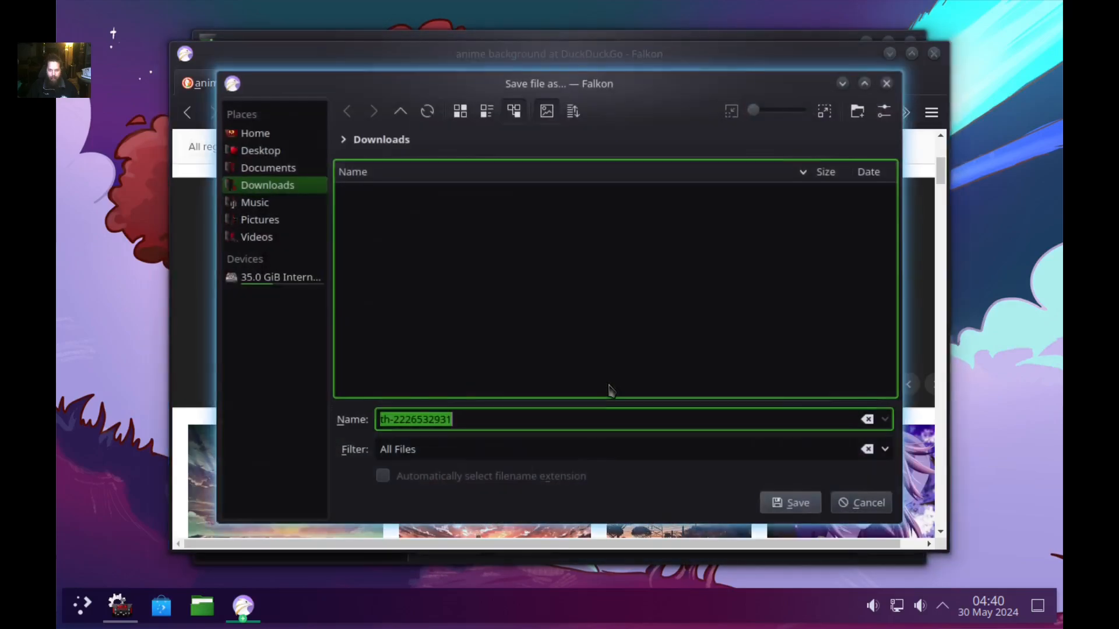
pyautogui.click(274, 220)
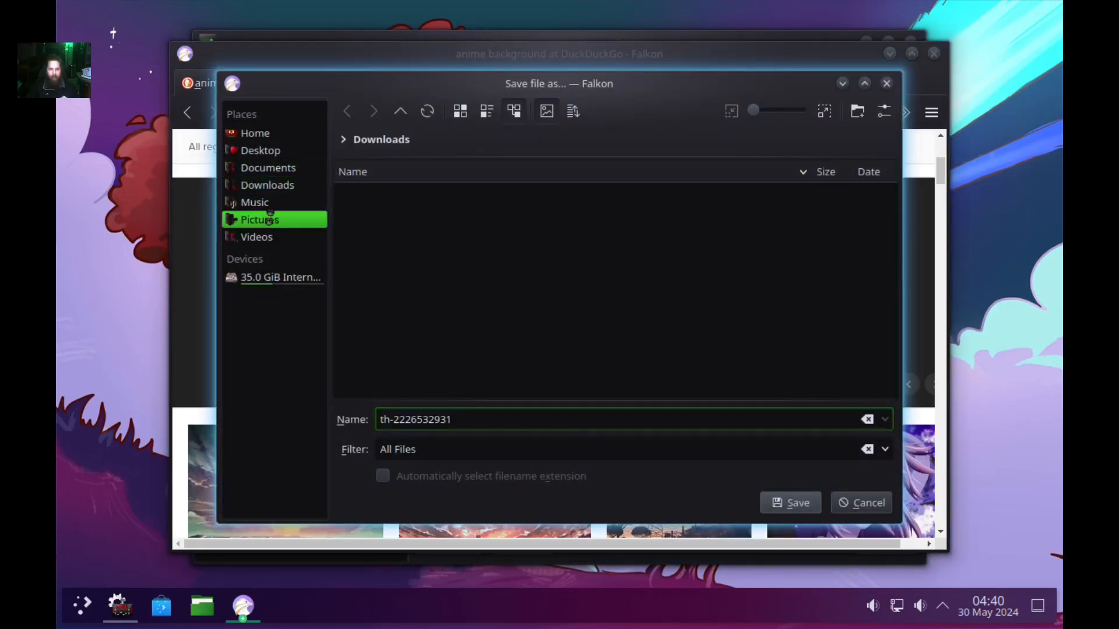
pyautogui.click(797, 504)
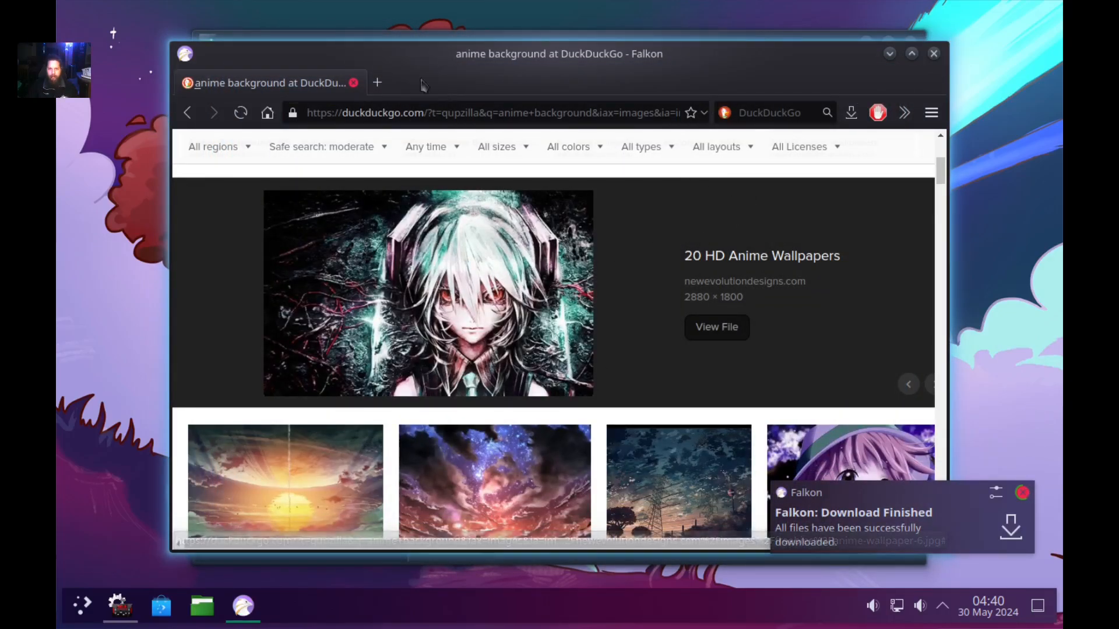
pyautogui.click(805, 37)
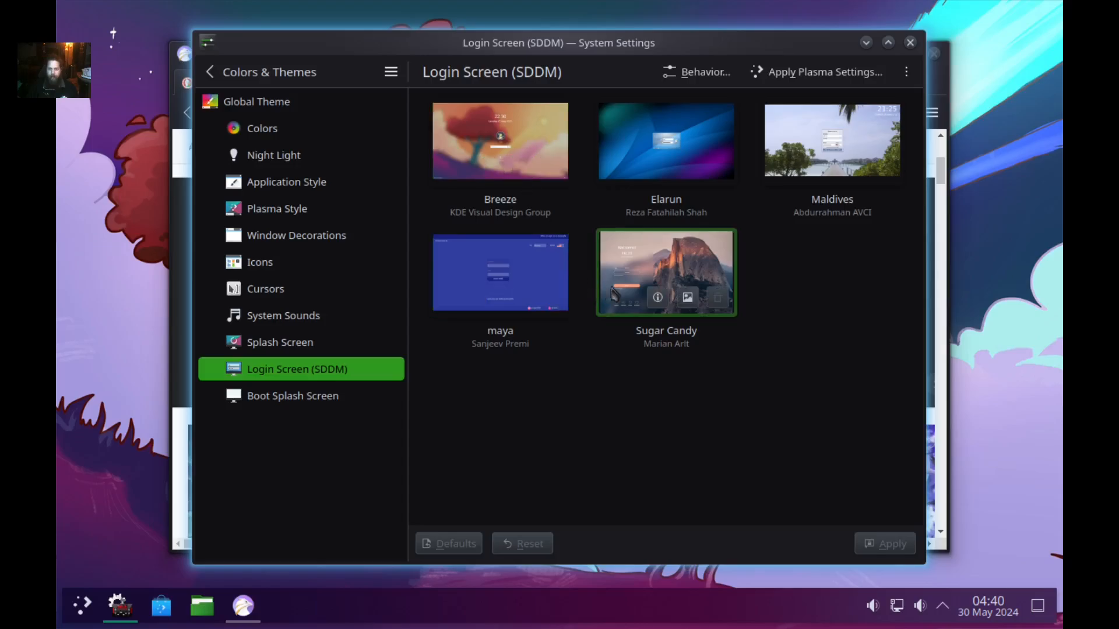
pyautogui.click(688, 297)
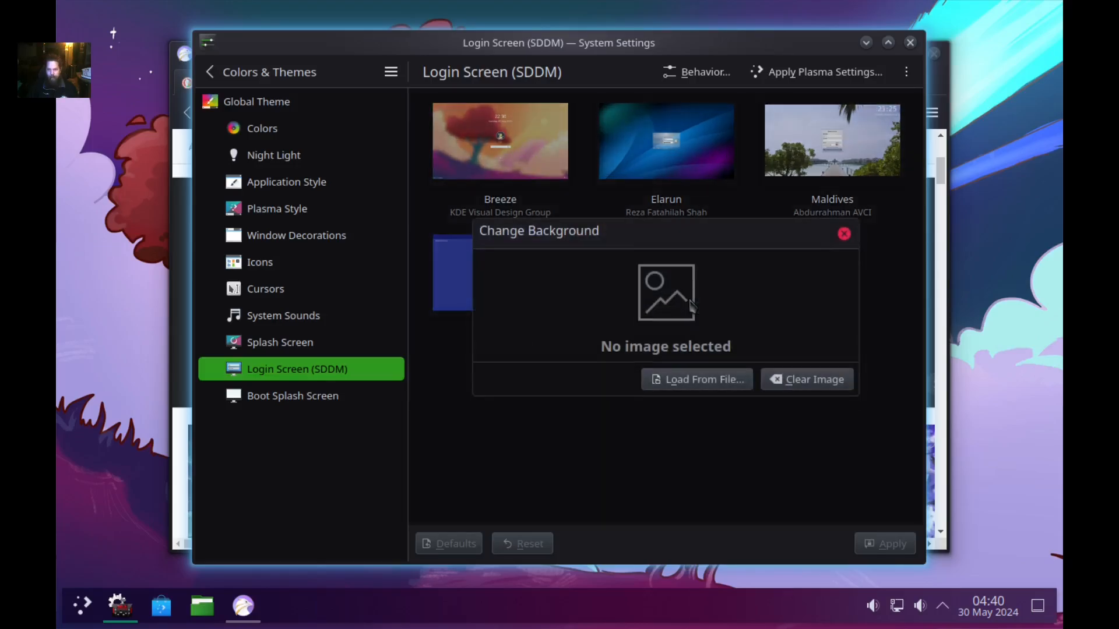
pyautogui.click(704, 381)
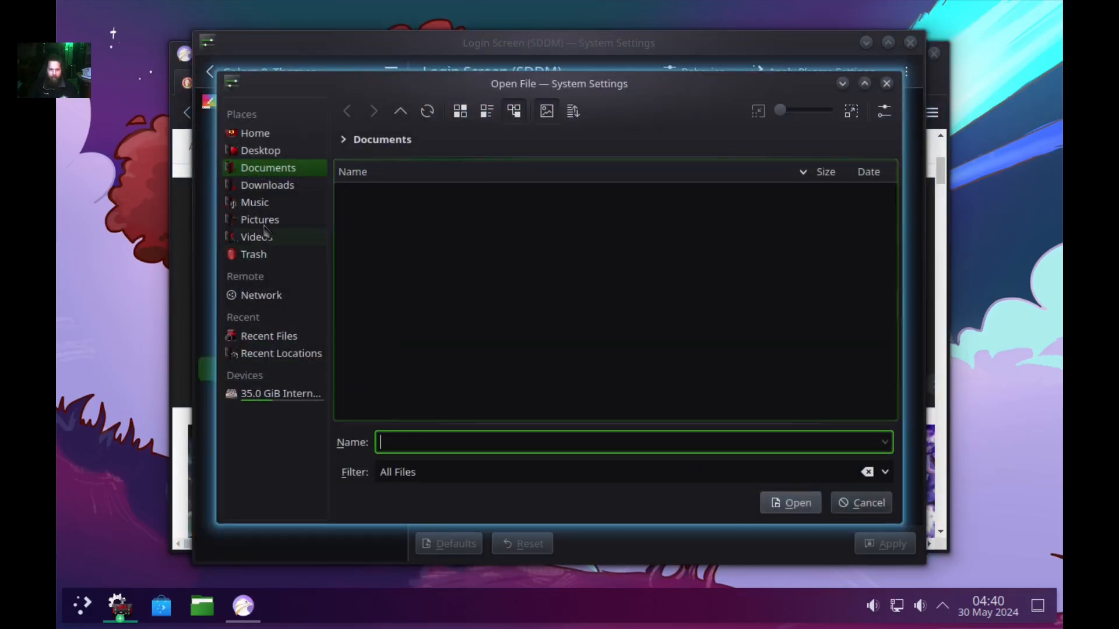
pyautogui.click(262, 220)
pyautogui.doubleClick(432, 195)
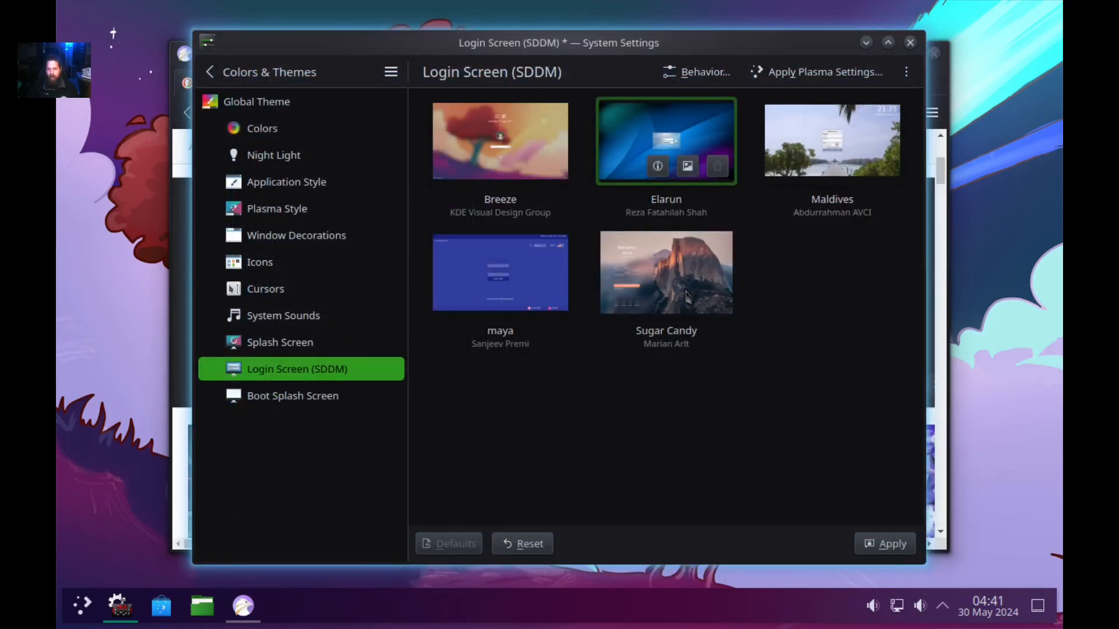
# Apply Sugar Candy as the login theme, authenticating with the password, then open Boot Splash Screen.
pyautogui.click(678, 266)
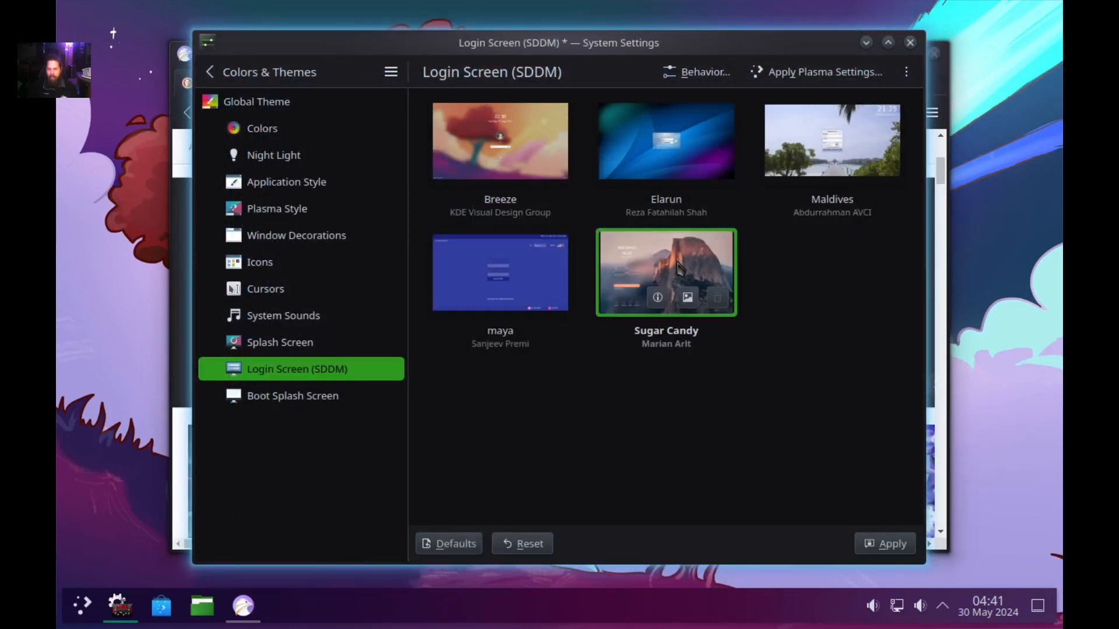
pyautogui.click(888, 545)
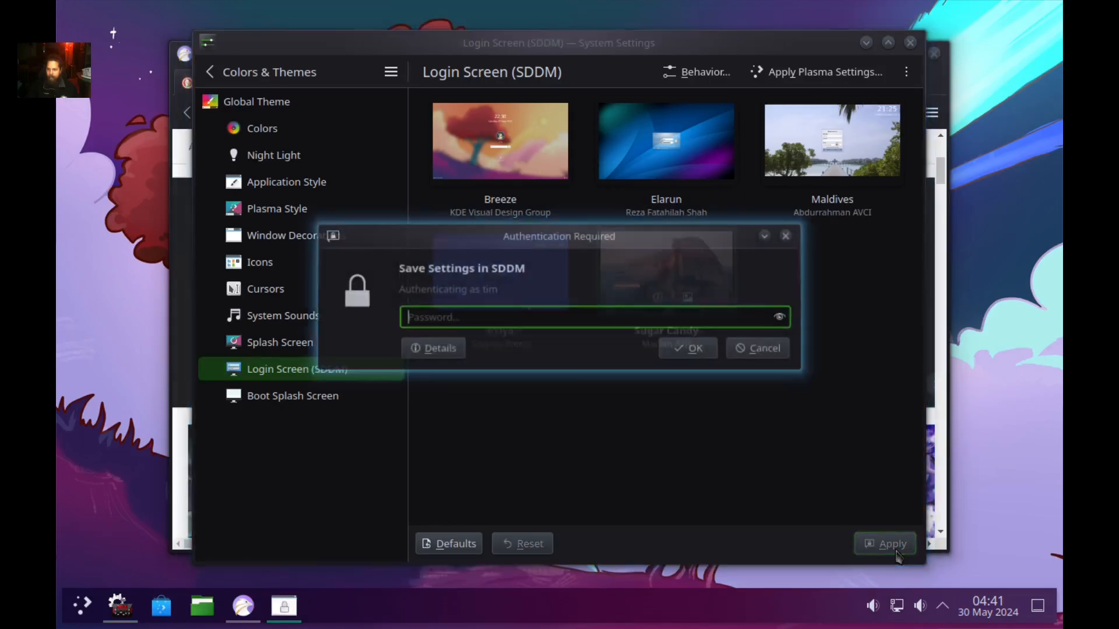
pyautogui.write('****')
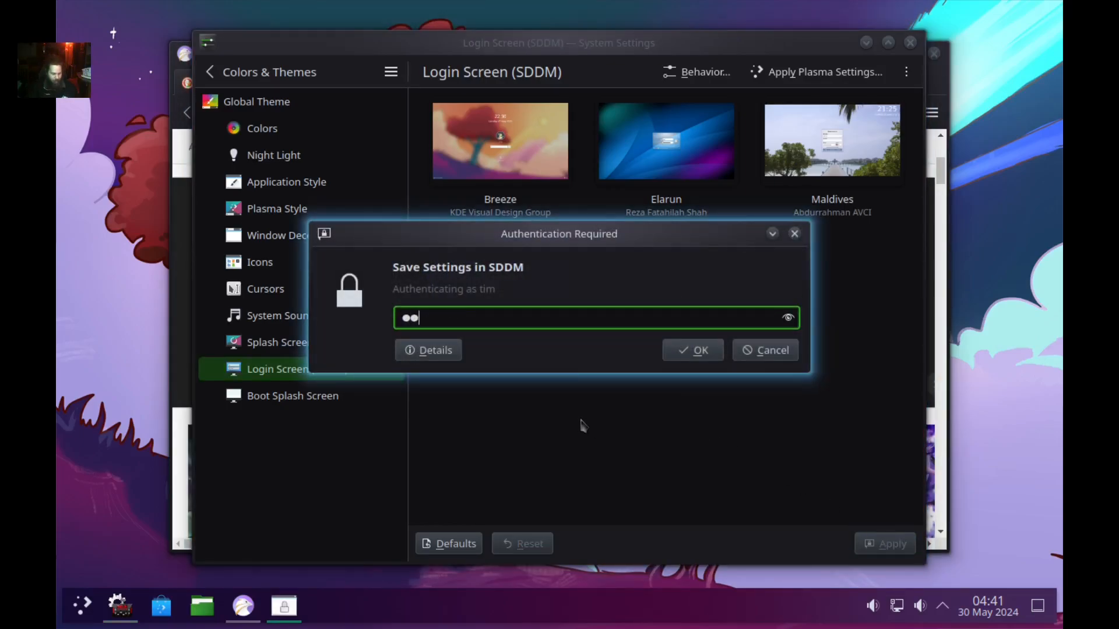
pyautogui.press('BackSpace')
pyautogui.press('BackSpace')
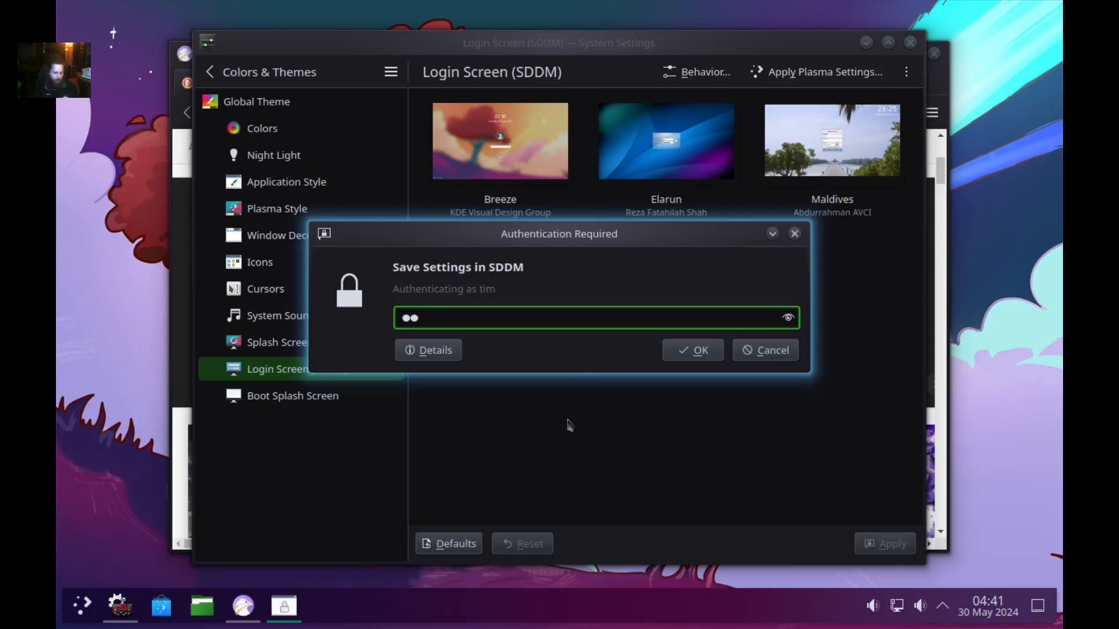
pyautogui.write('**')
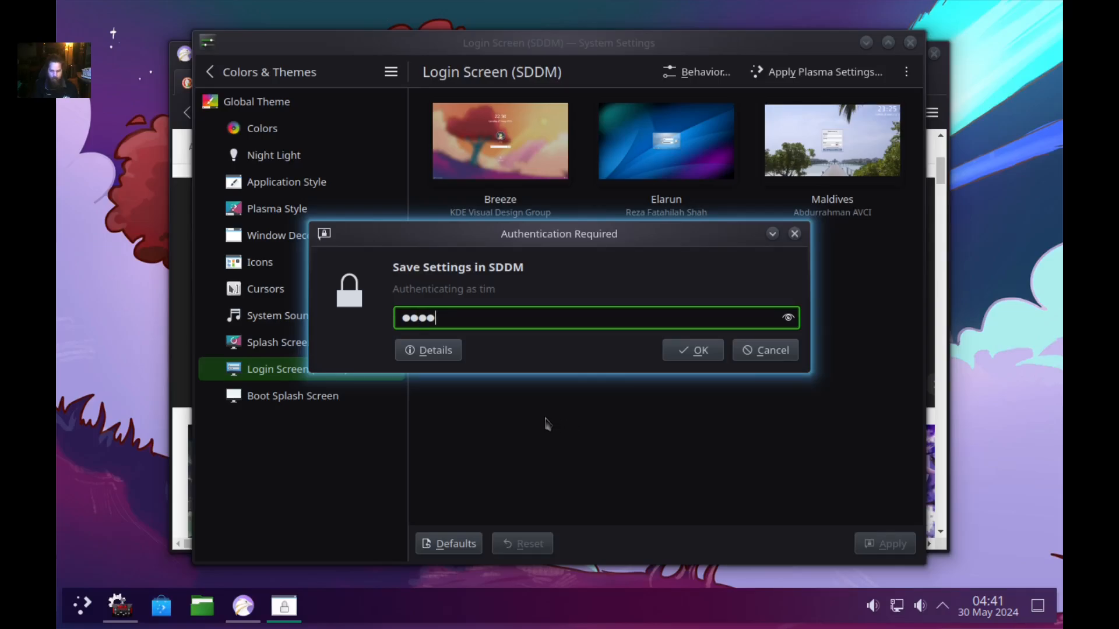
pyautogui.press('Return')
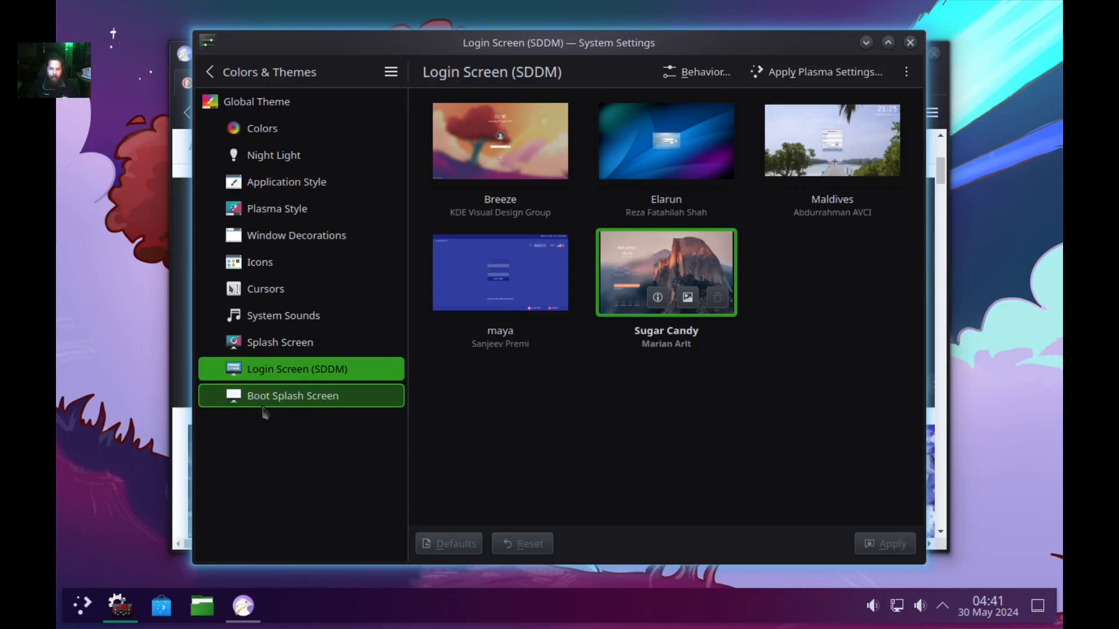
pyautogui.click(291, 401)
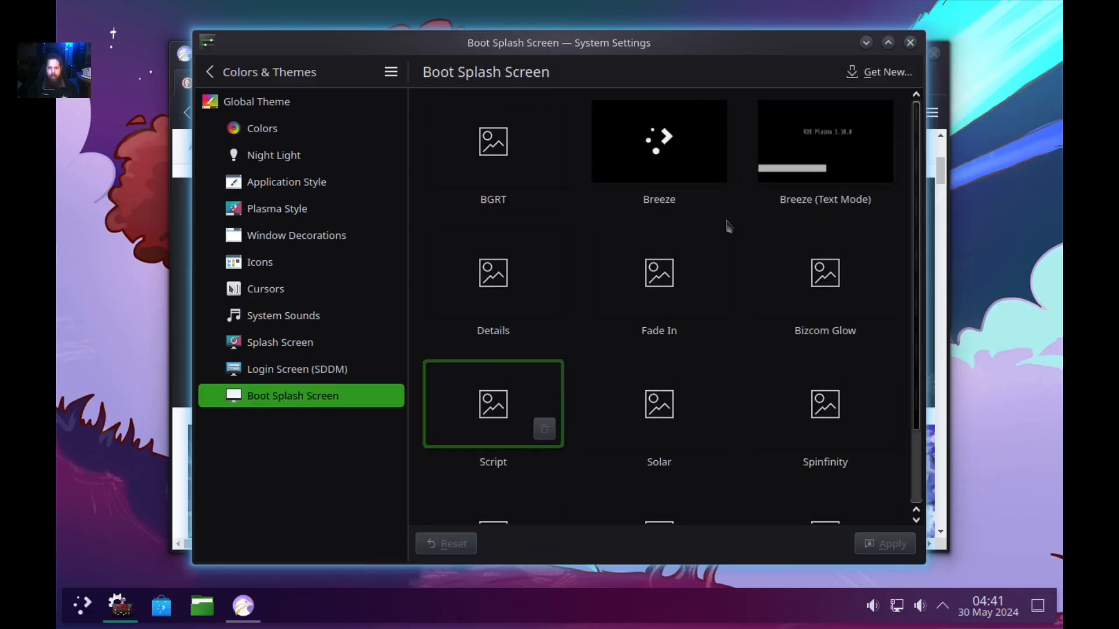
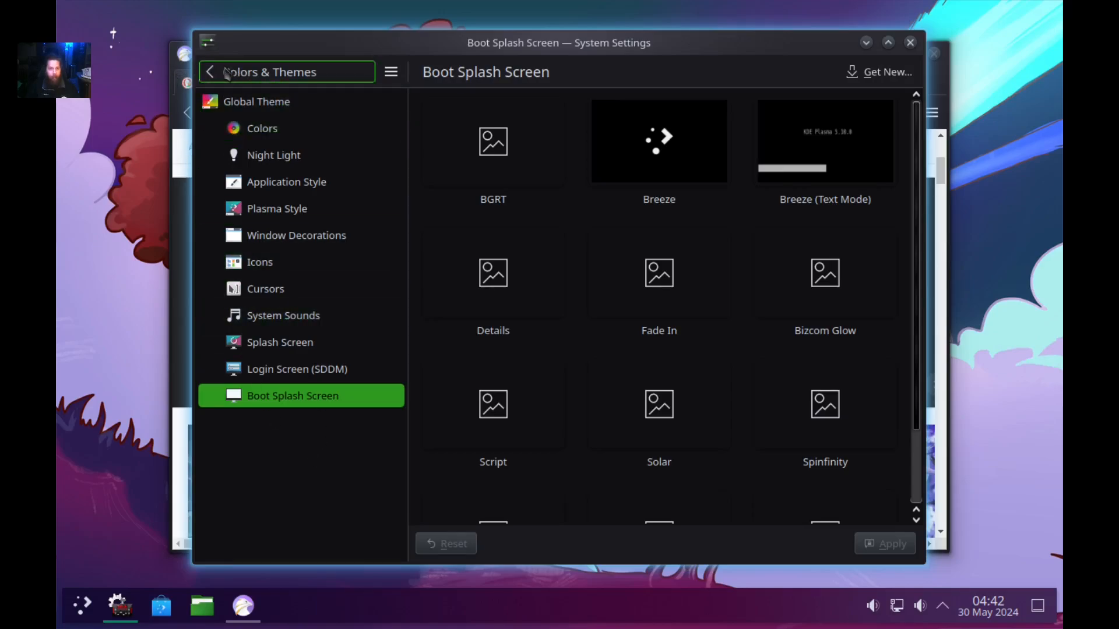
# Close System Settings to return to the browser's DuckDuckGo anime background image search.
pyautogui.click(219, 72)
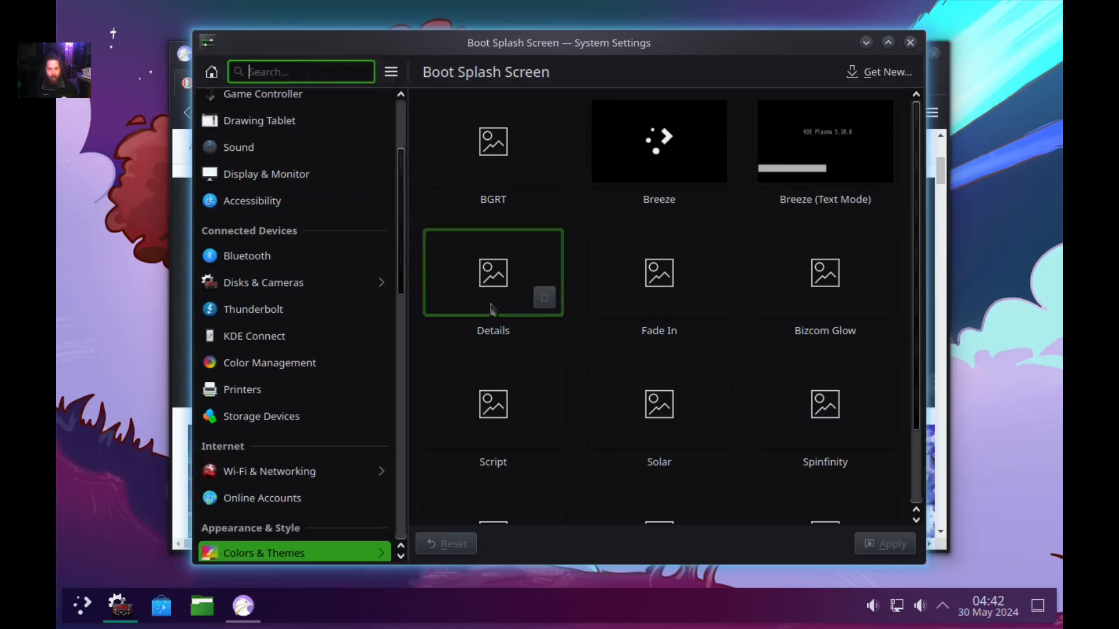
pyautogui.click(910, 42)
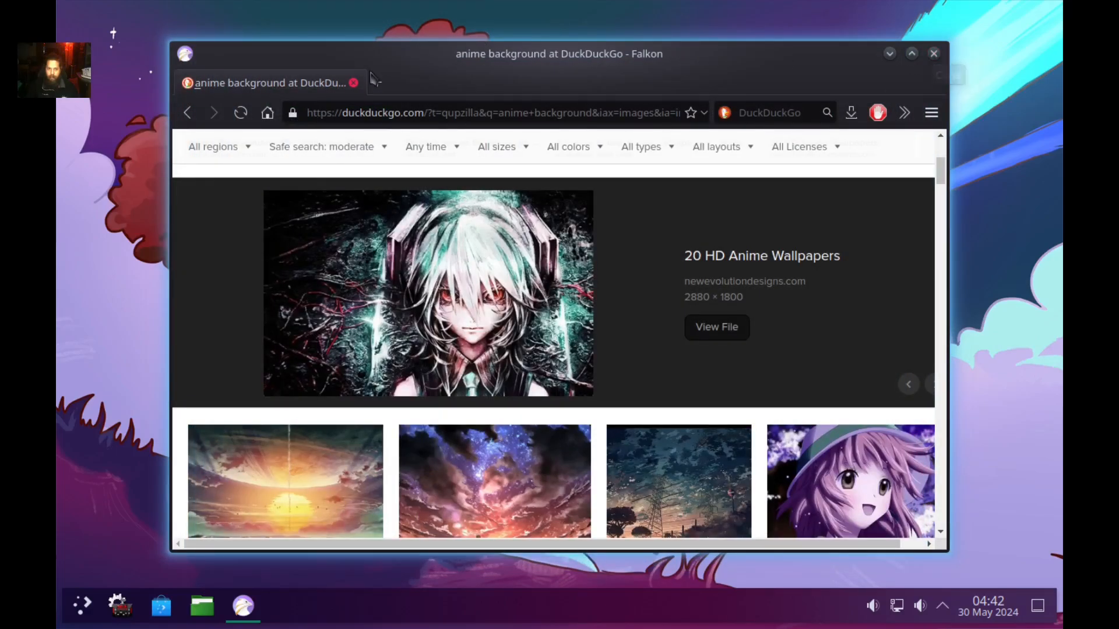
# Search DuckDuckGo for 'install yay' and open the It's FOSS yay on Arch Linux guide.
pyautogui.click(424, 114)
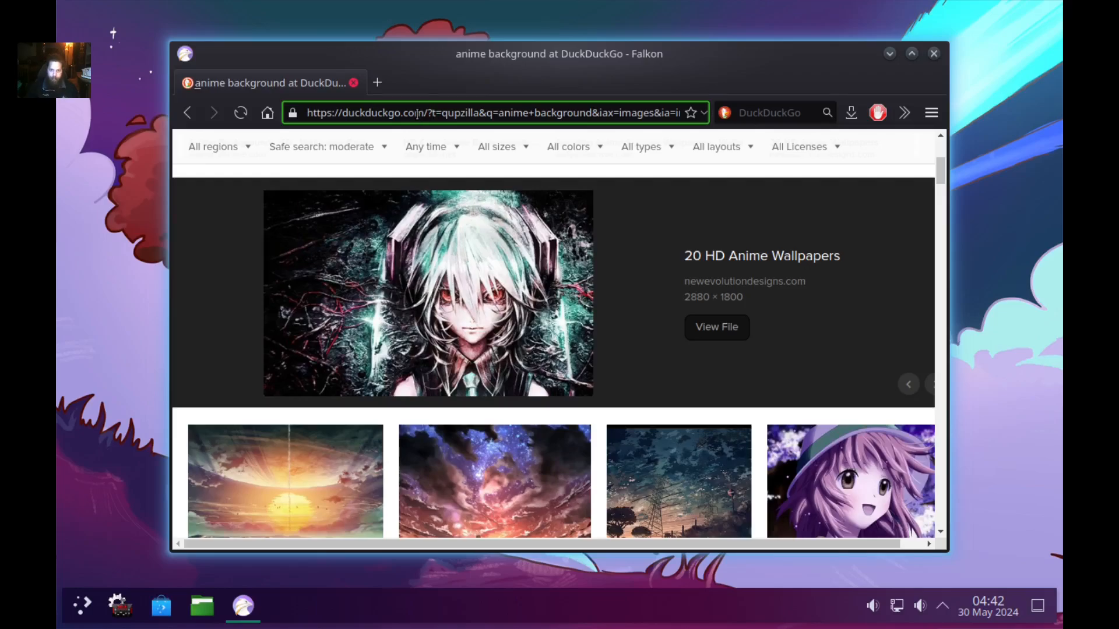
pyautogui.hotkey('ctrl', 'a')
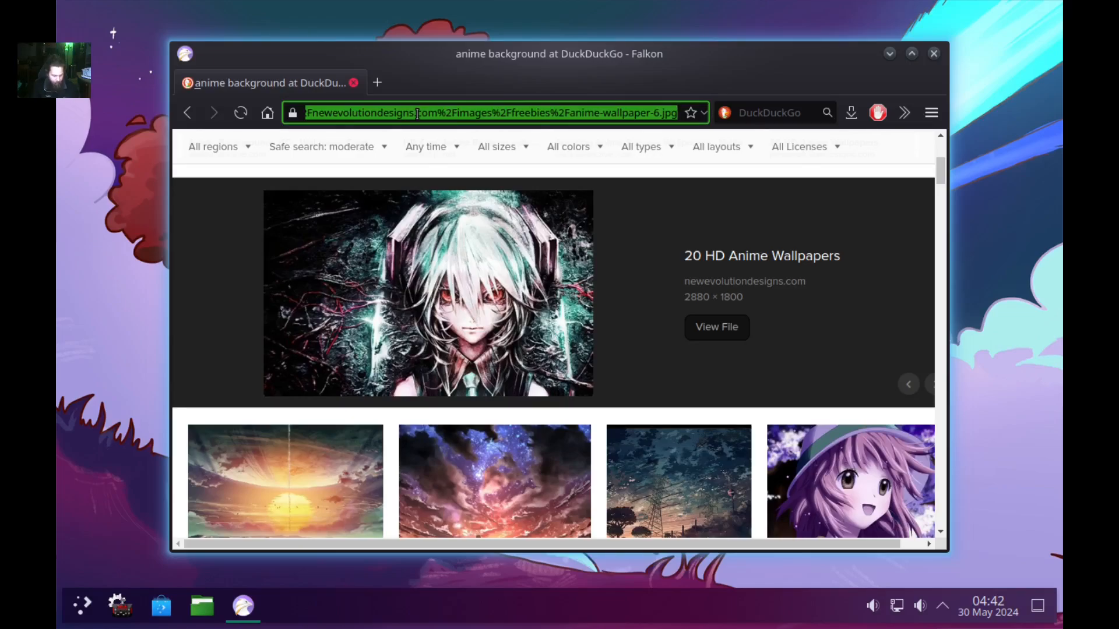
pyautogui.press('BackSpace')
pyautogui.write('insta')
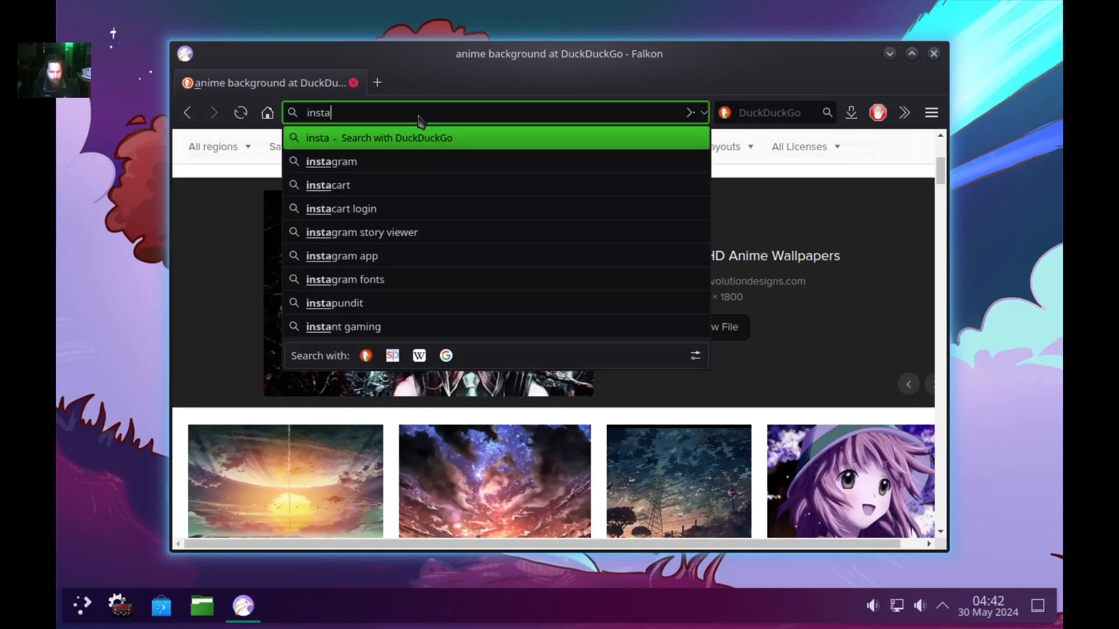
pyautogui.write('ll')
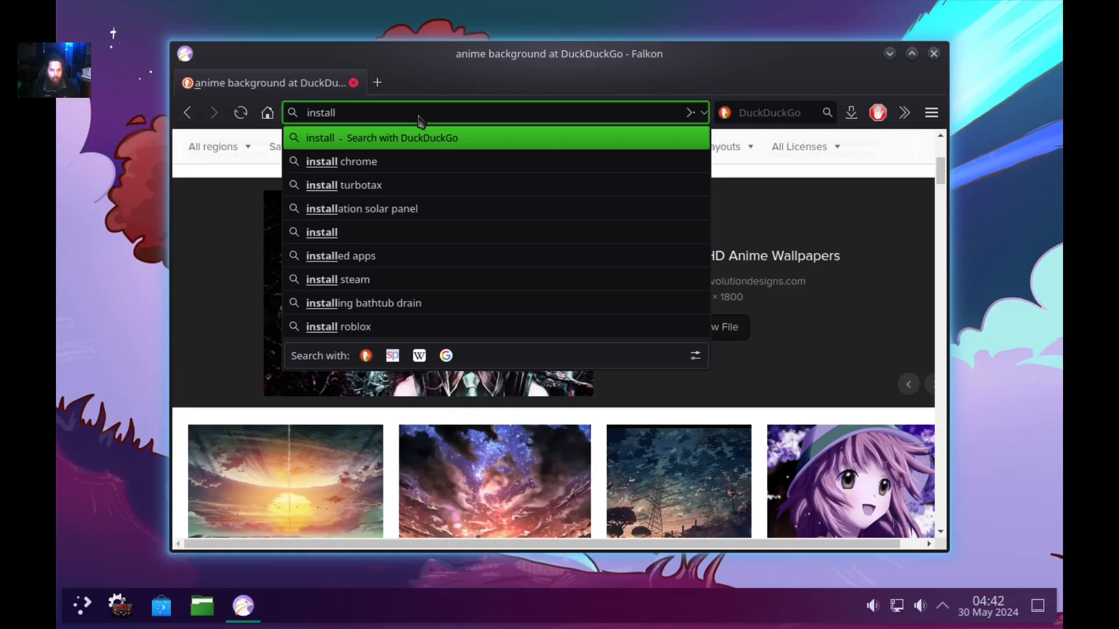
pyautogui.write(' yay')
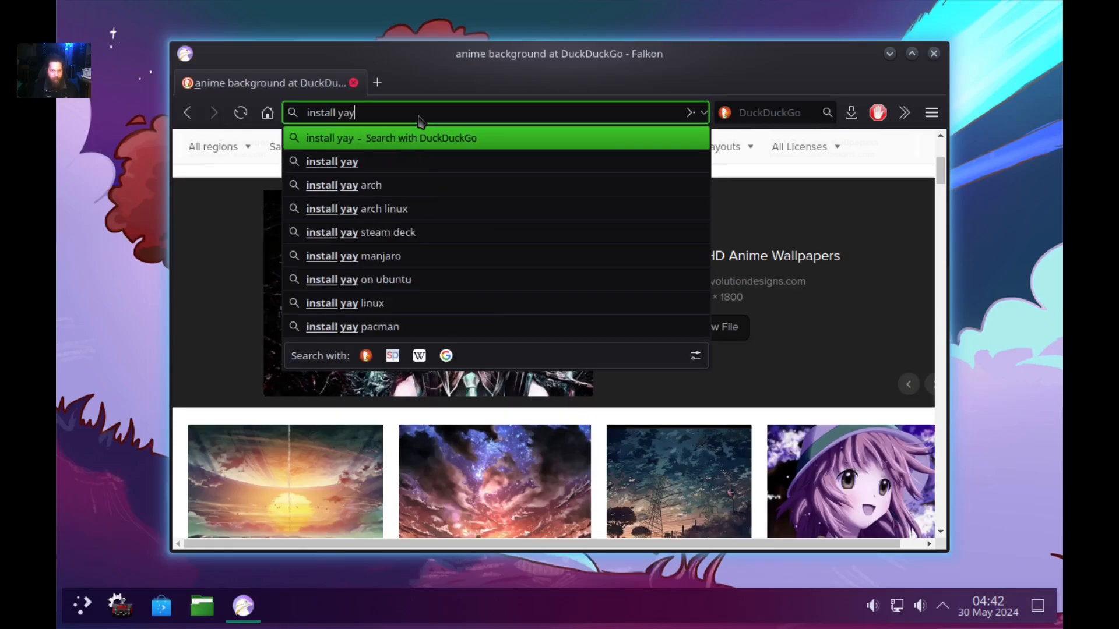
pyautogui.press('Return')
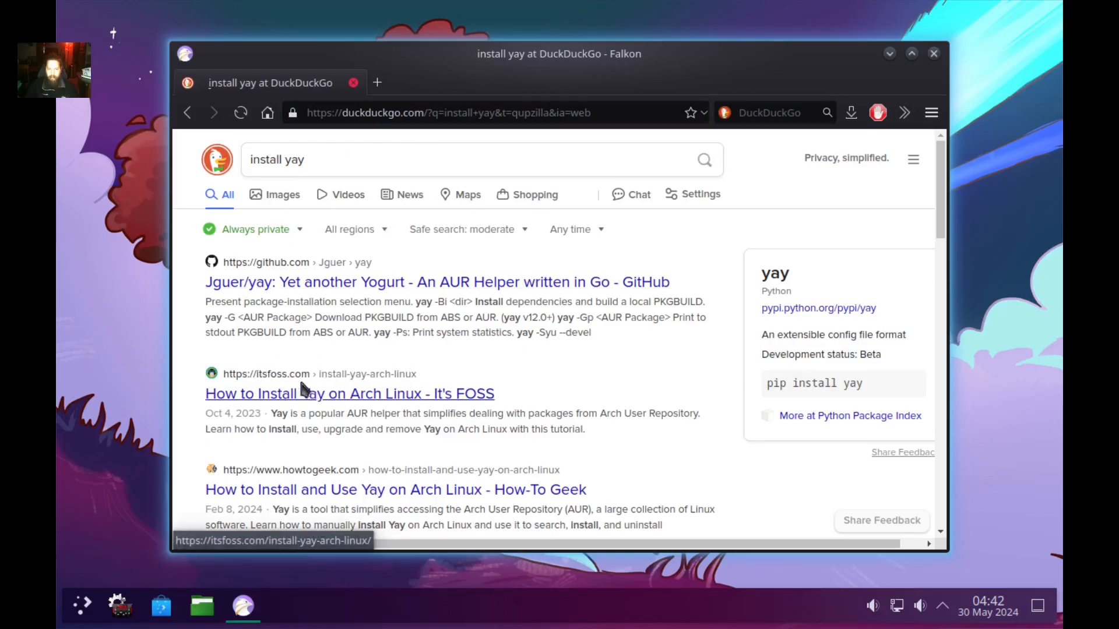
pyautogui.click(340, 395)
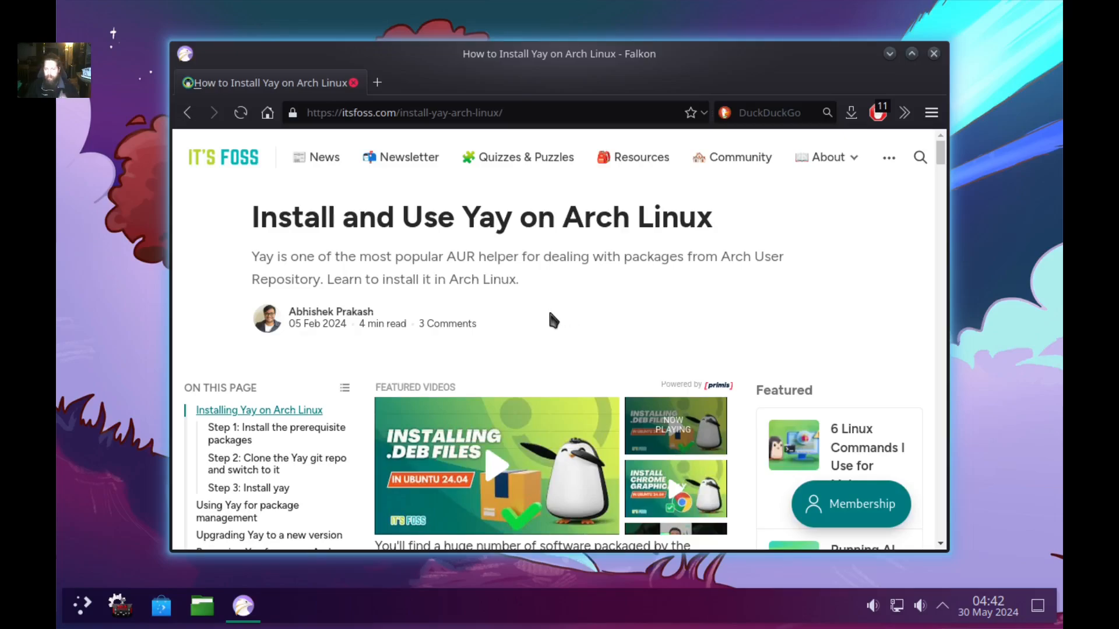
# Scroll the yay guide down to Step 1, closing the floating video player.
pyautogui.scroll(-3, 536, 304)
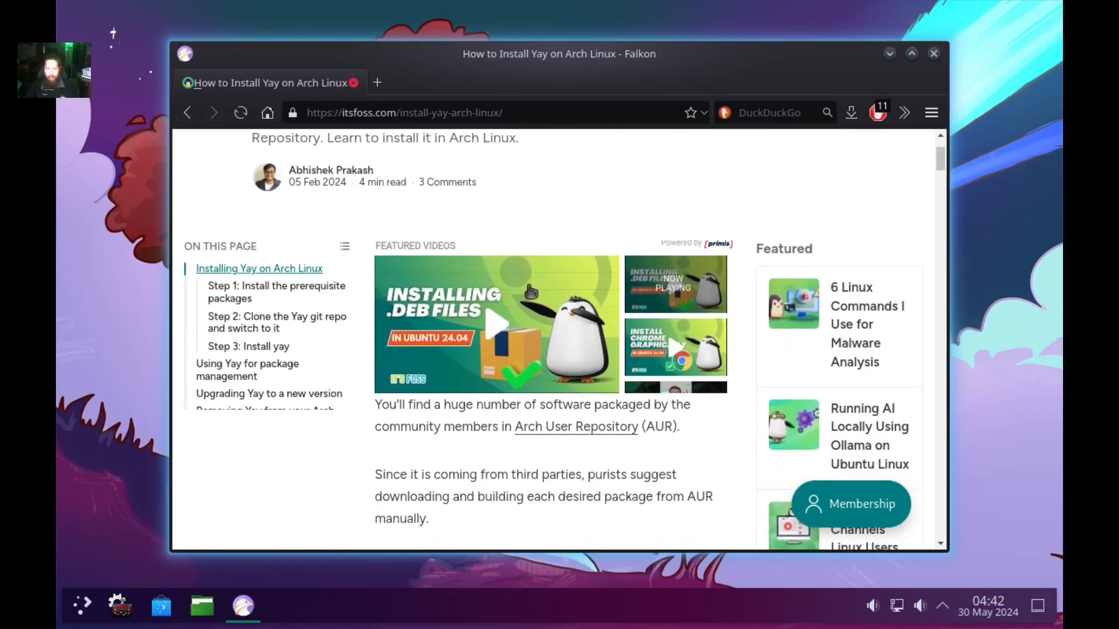
pyautogui.scroll(-5, 537, 295)
pyautogui.scroll(-3, 541, 290)
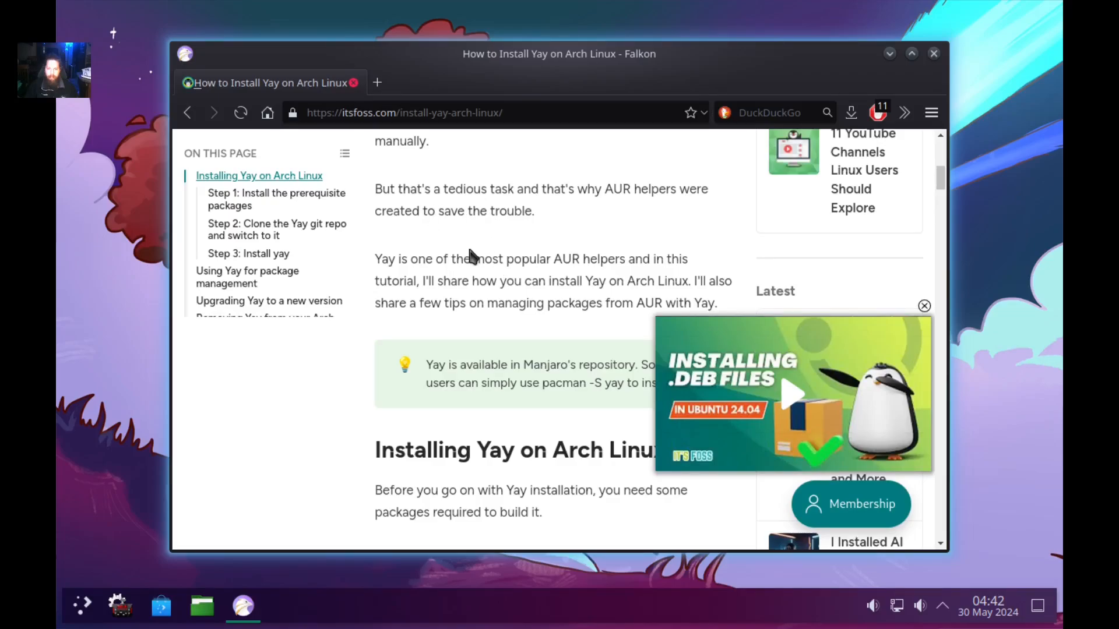
pyautogui.scroll(-1, 470, 251)
pyautogui.click(925, 307)
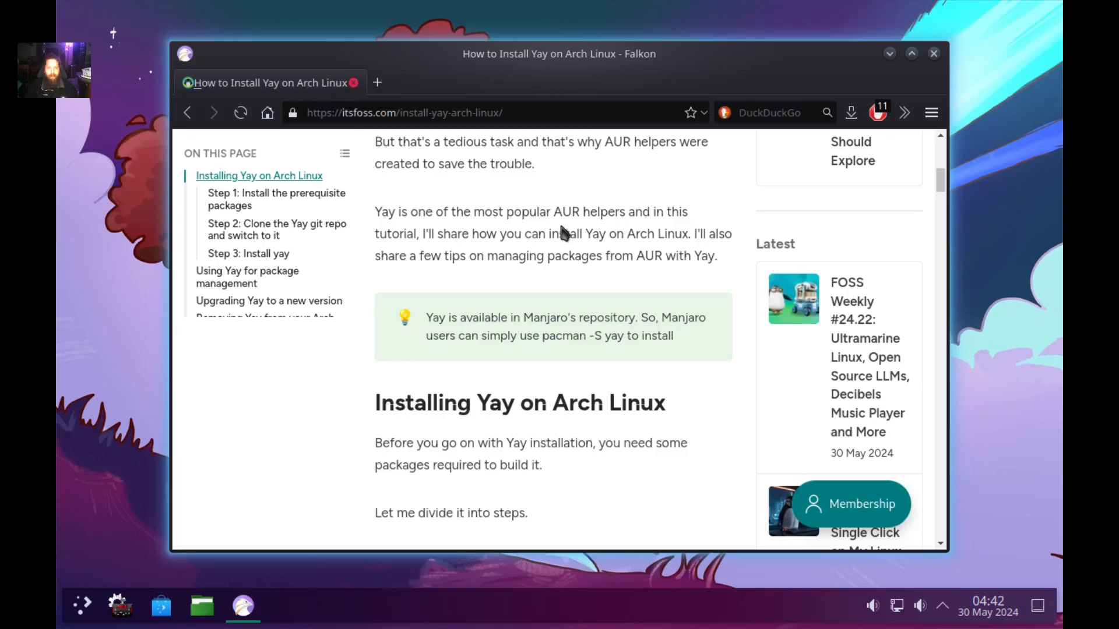
pyautogui.scroll(-3, 530, 248)
pyautogui.scroll(-3, 528, 250)
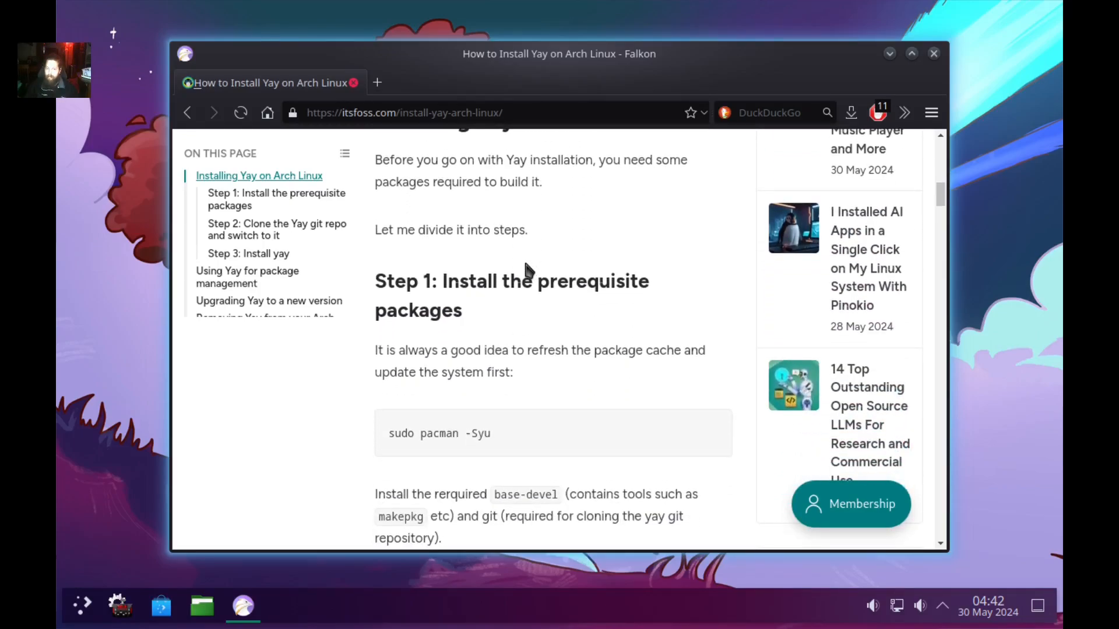
pyautogui.scroll(-3, 528, 271)
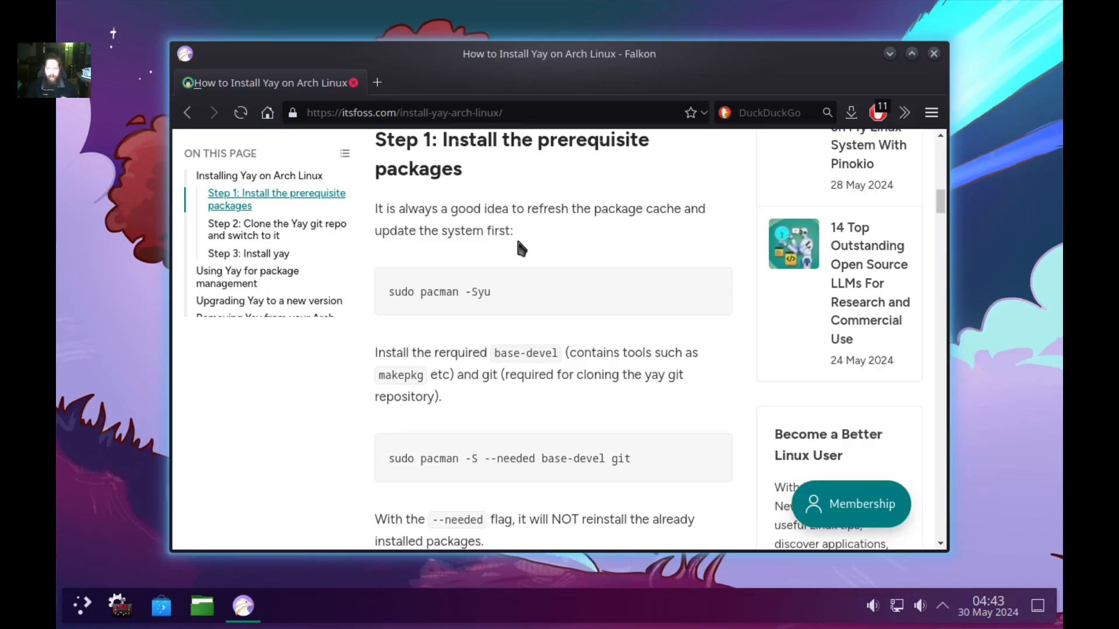
pyautogui.scroll(-3, 530, 244)
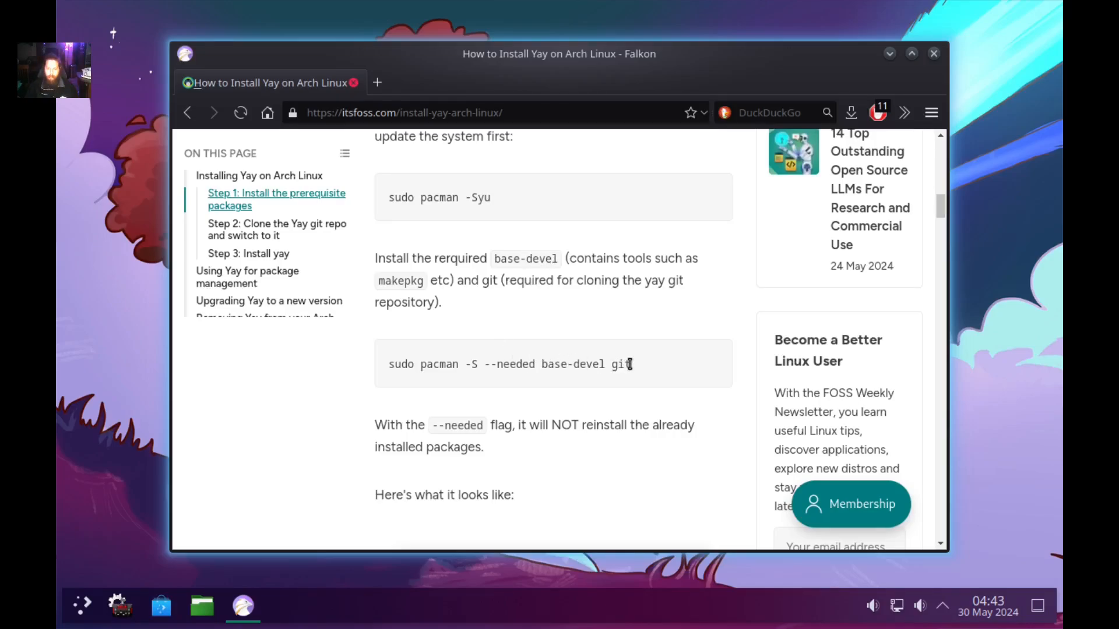
# Select the --needed base-devel git pacman command in the article, then launch a Konsole terminal.
pyautogui.moveTo(630, 364); pyautogui.dragTo(390, 377)
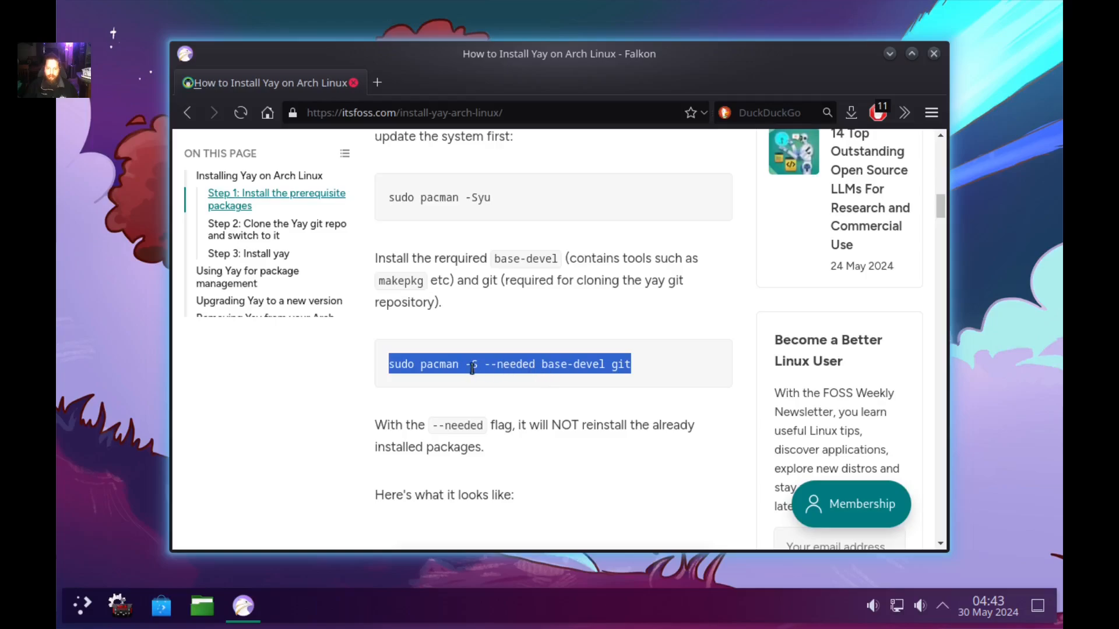
pyautogui.click(634, 365)
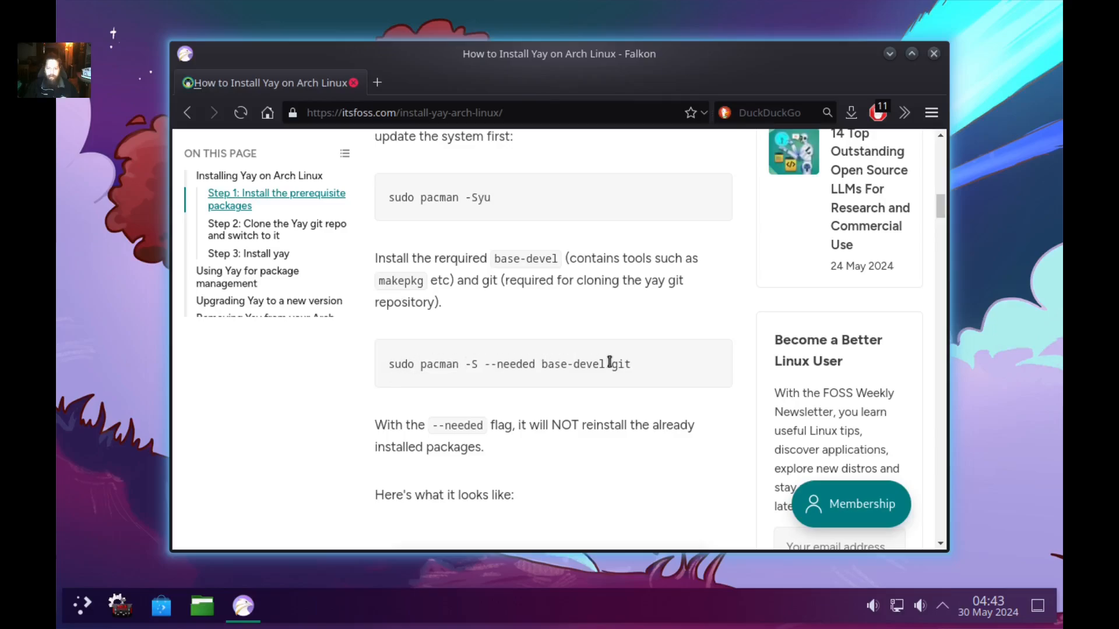
pyautogui.moveTo(636, 366); pyautogui.dragTo(478, 365)
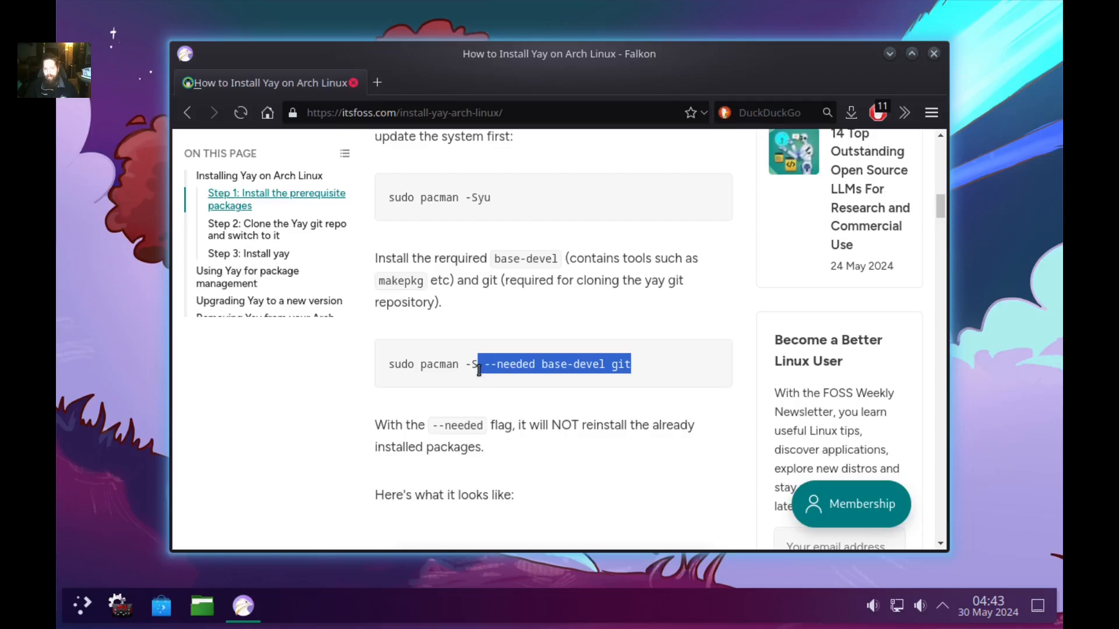
pyautogui.click(545, 384)
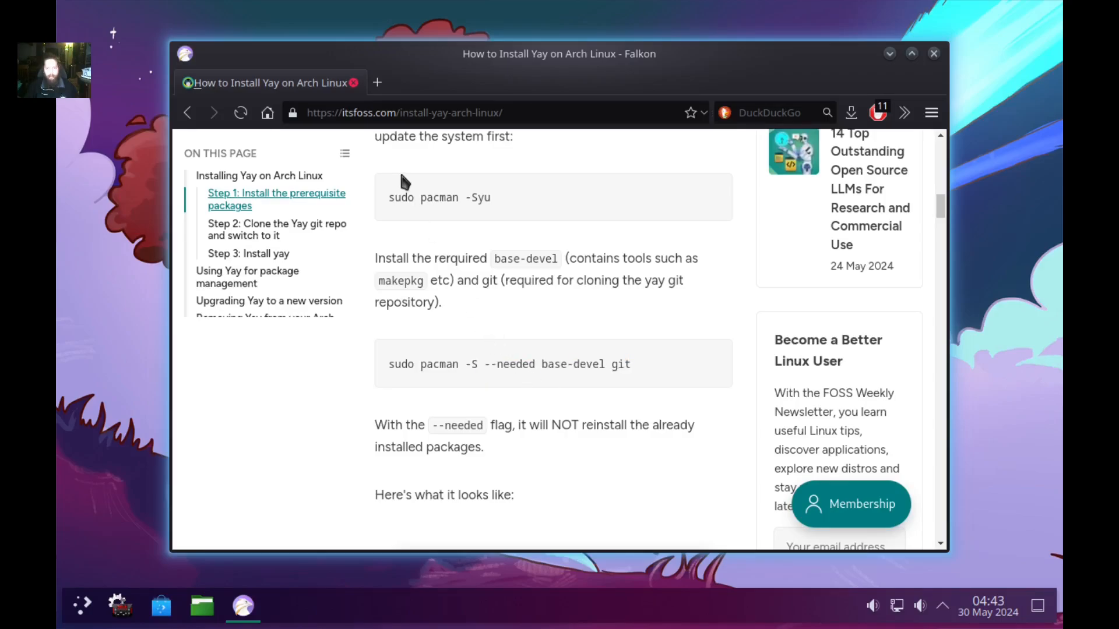
pyautogui.hotkey('ctrl', 'alt', 't')
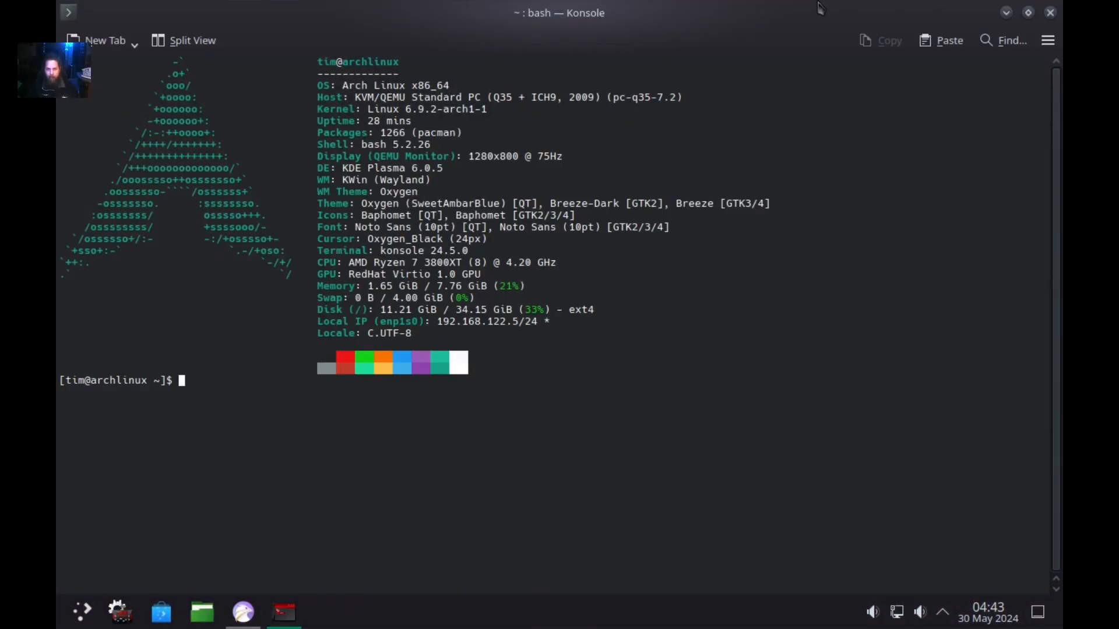
# Place the terminal beside the guide and run 'sudo pacman -S --needed base-devel git', entering the password.
pyautogui.moveTo(804, 13); pyautogui.dragTo(699, 40)
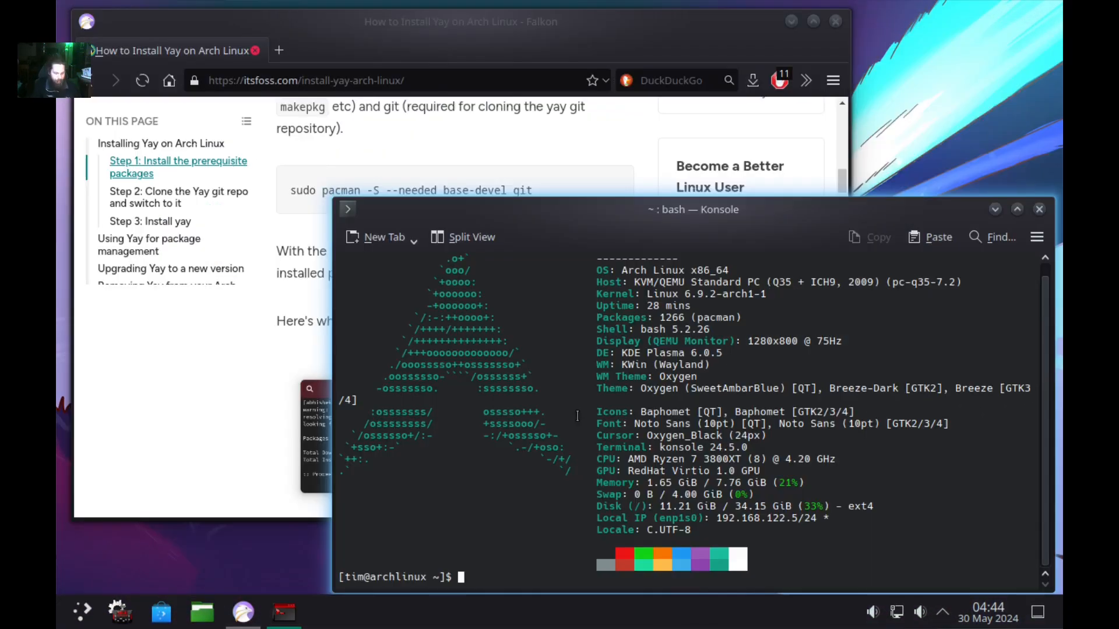
pyautogui.write('sudo pacman -')
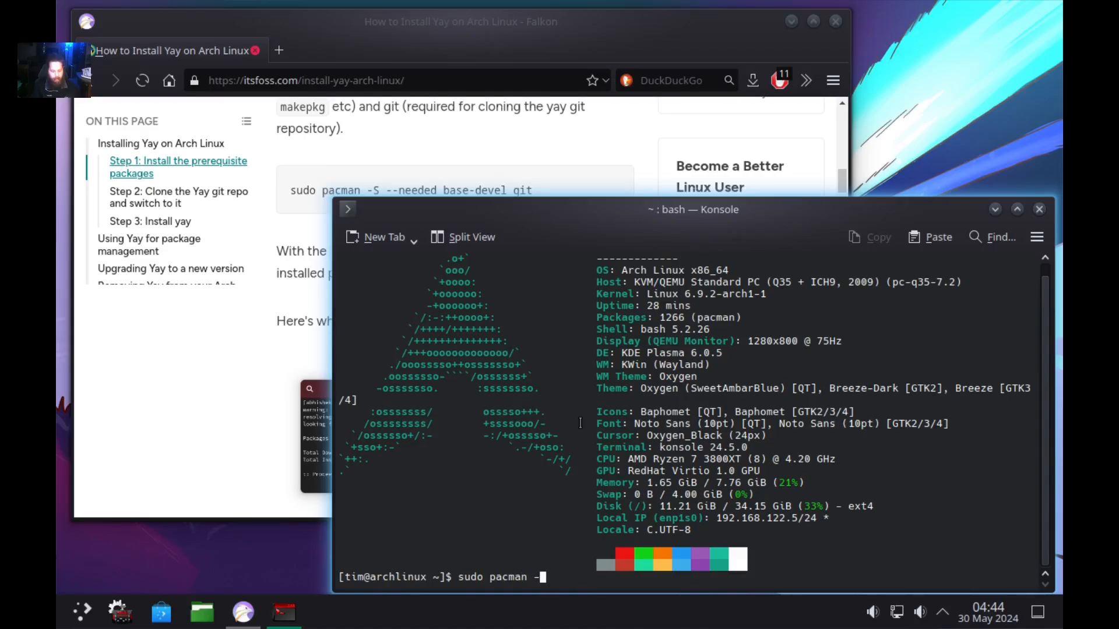
pyautogui.write('S --needed')
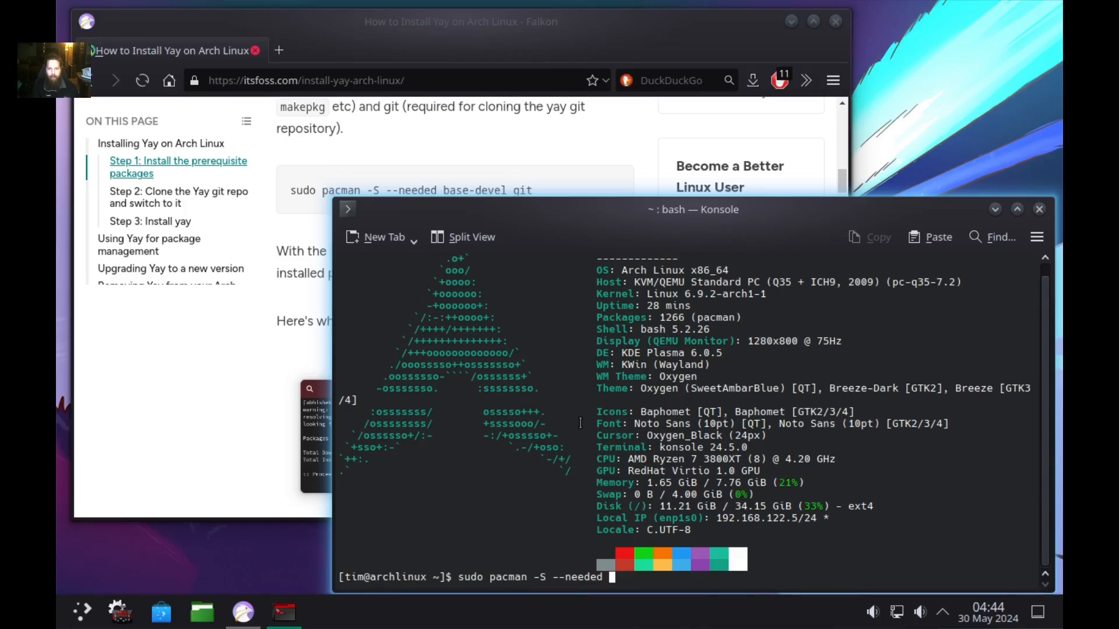
pyautogui.write('base')
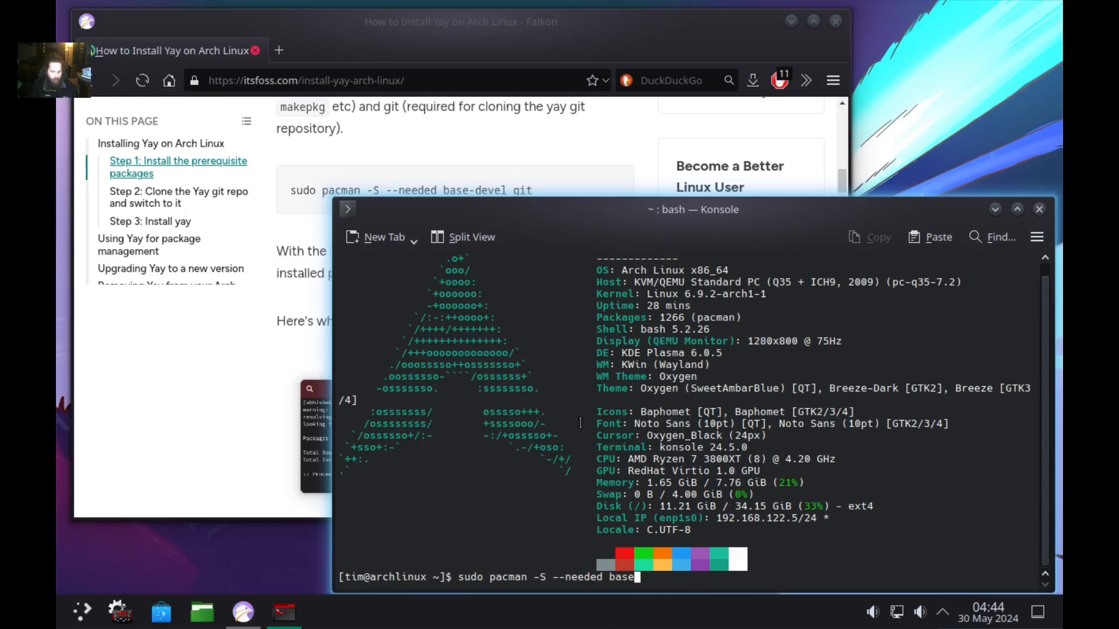
pyautogui.write('-d')
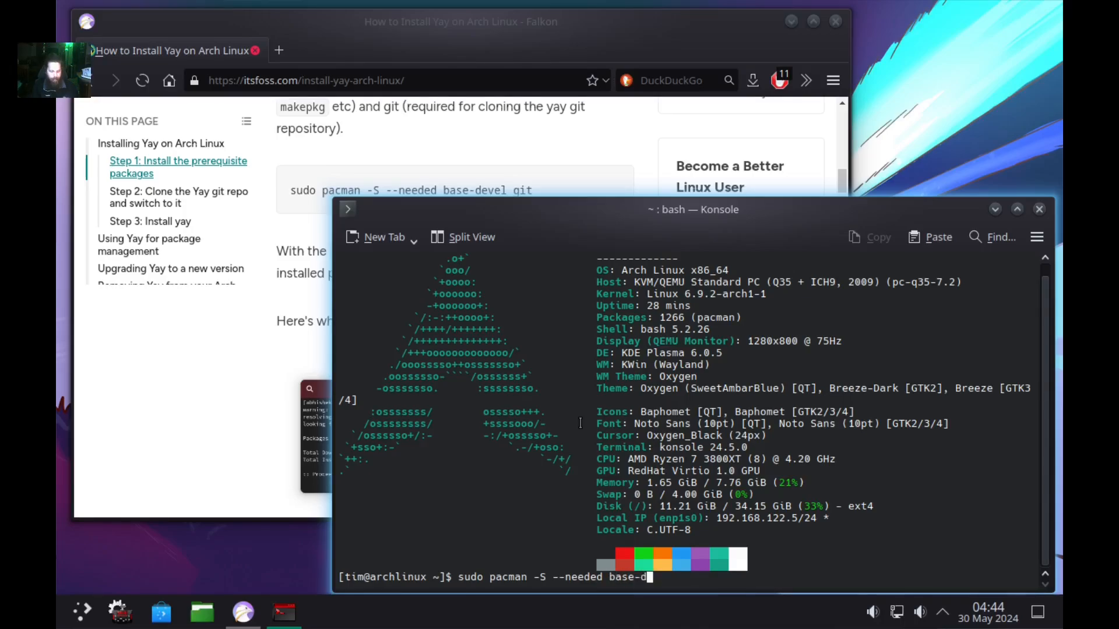
pyautogui.write('evel git')
pyautogui.press('Return')
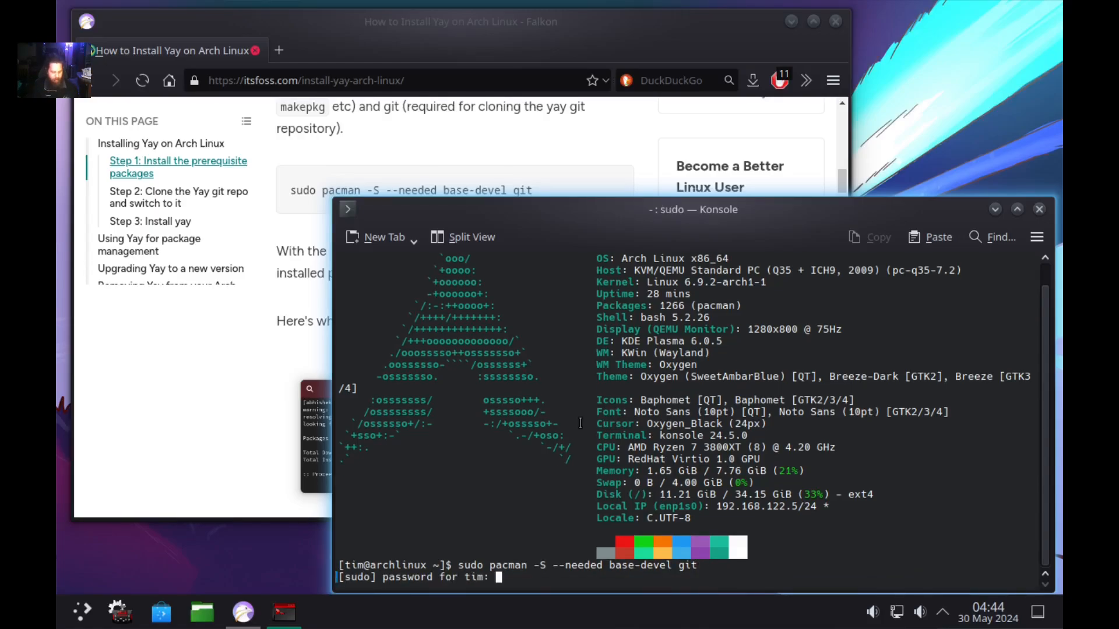
pyautogui.press('Return')
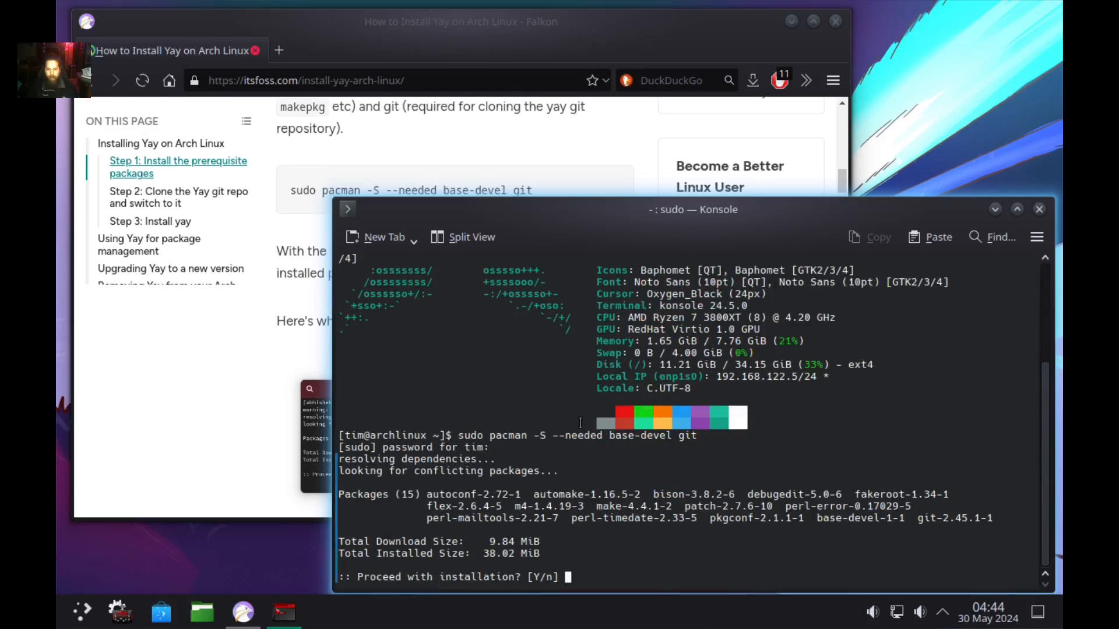
pyautogui.press('Return')
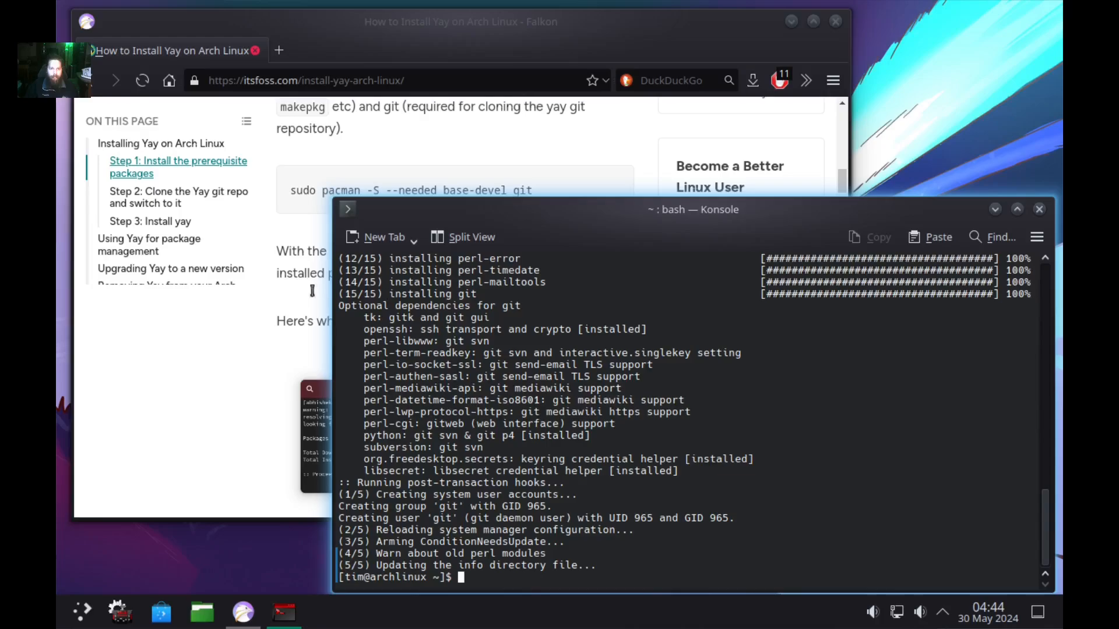
pyautogui.scroll(-5, 280, 268)
pyautogui.scroll(-3, 274, 236)
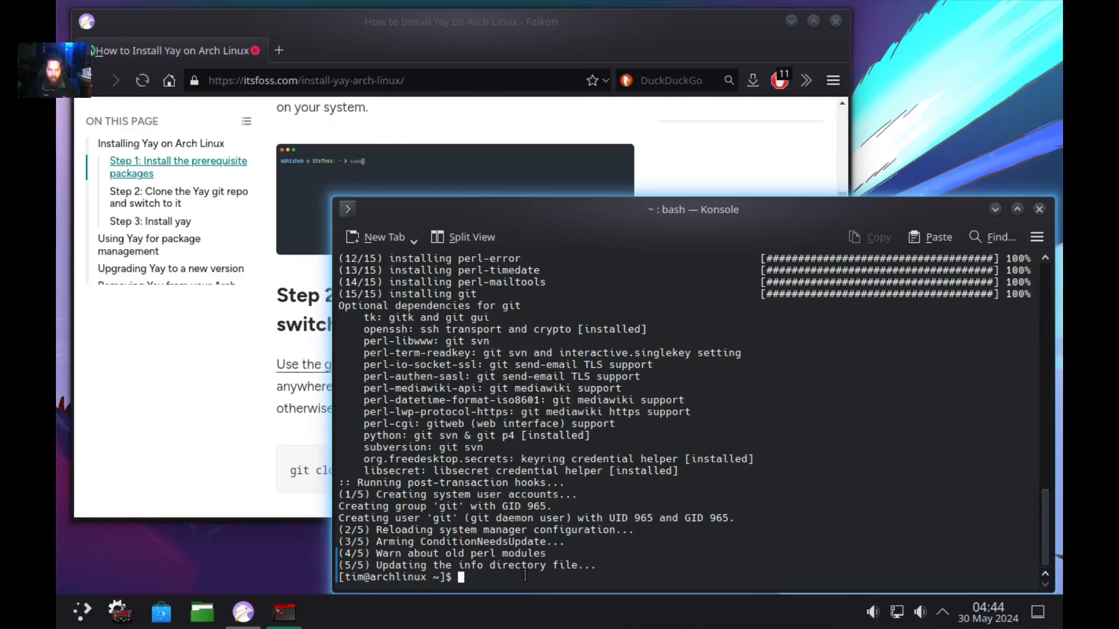
# Create an Opt folder in the home directory and change into it.
pyautogui.write('mk')
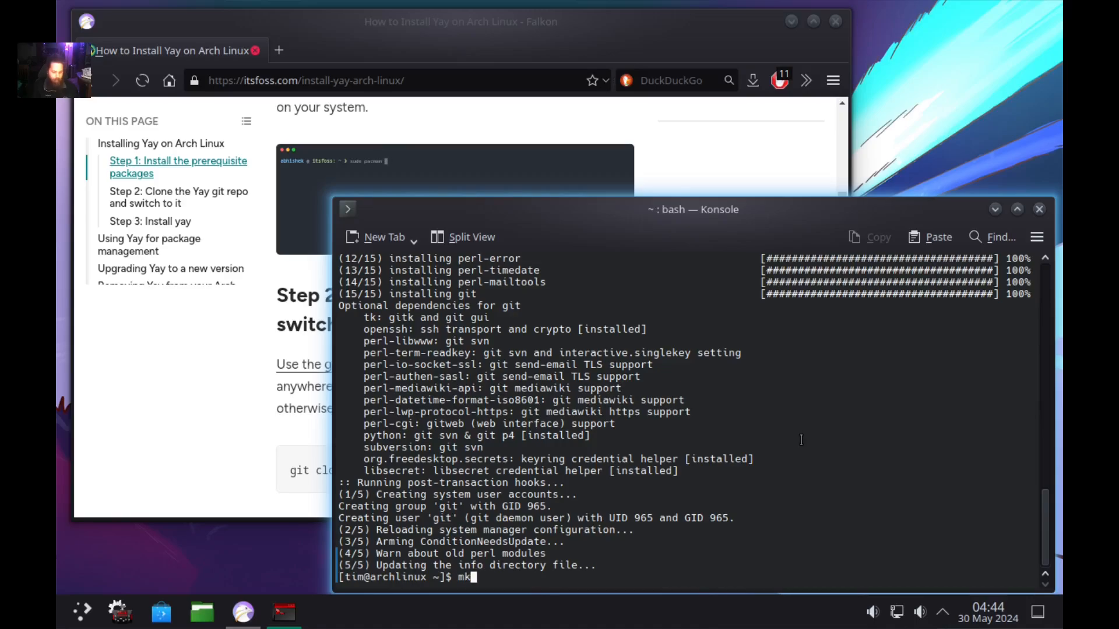
pyautogui.write('dir')
pyautogui.write(' 0')
pyautogui.write('pt')
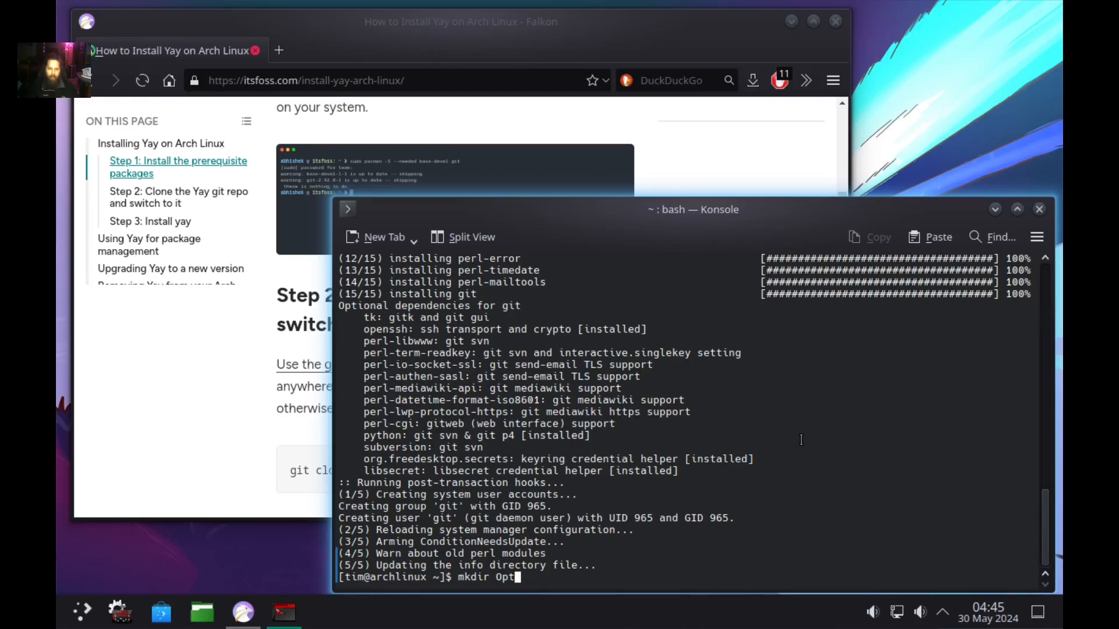
pyautogui.press('Return')
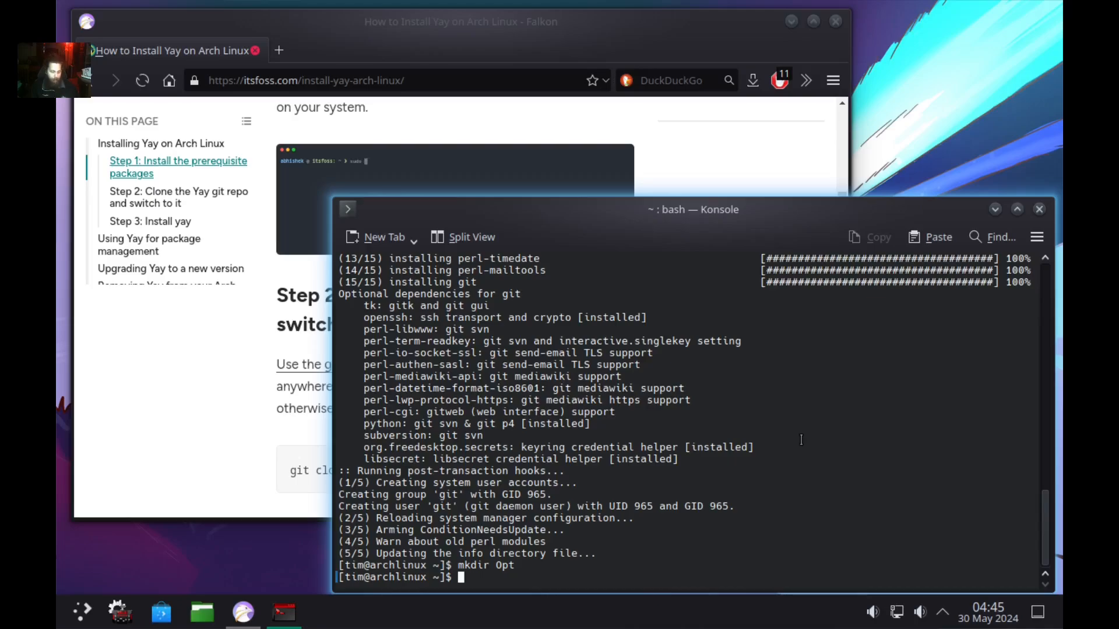
pyautogui.write('cd O')
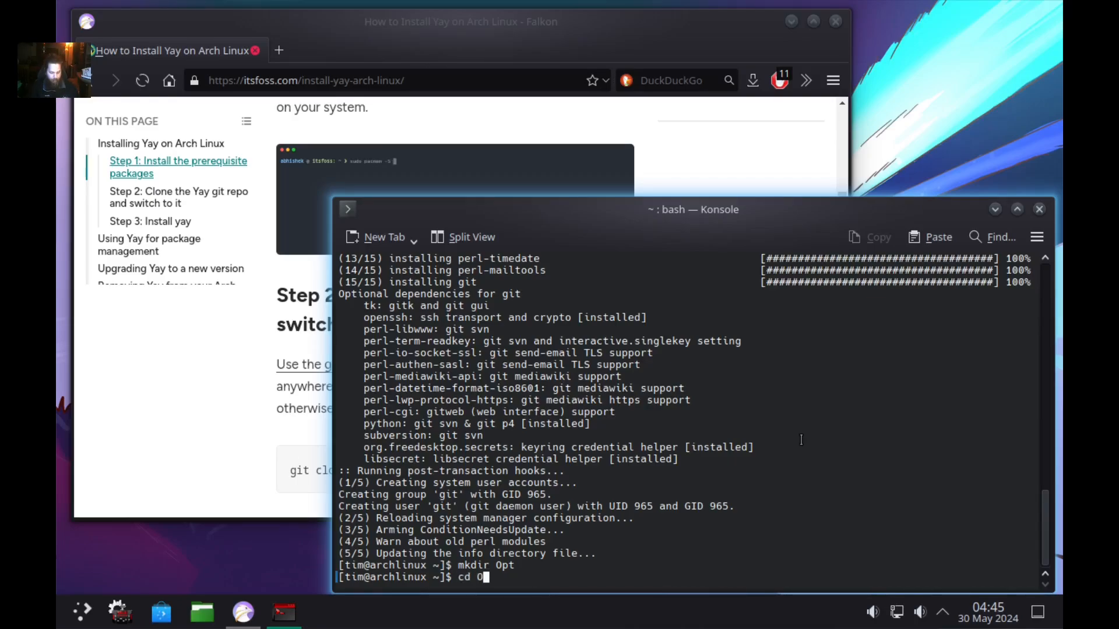
pyautogui.write('pt')
pyautogui.press('Return')
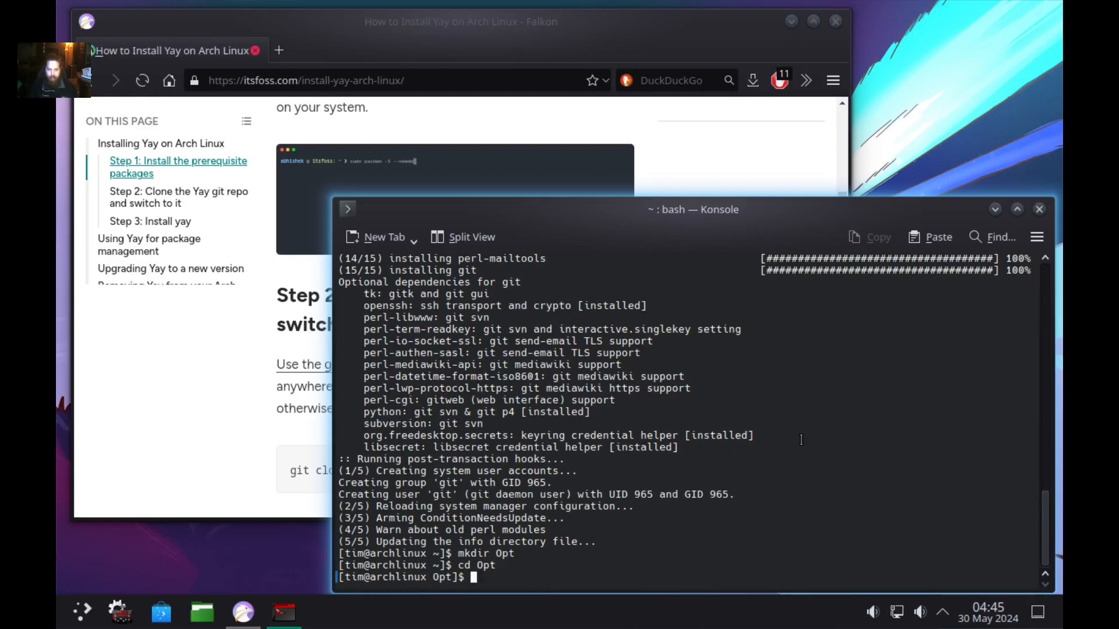
pyautogui.scroll(-4, 239, 315)
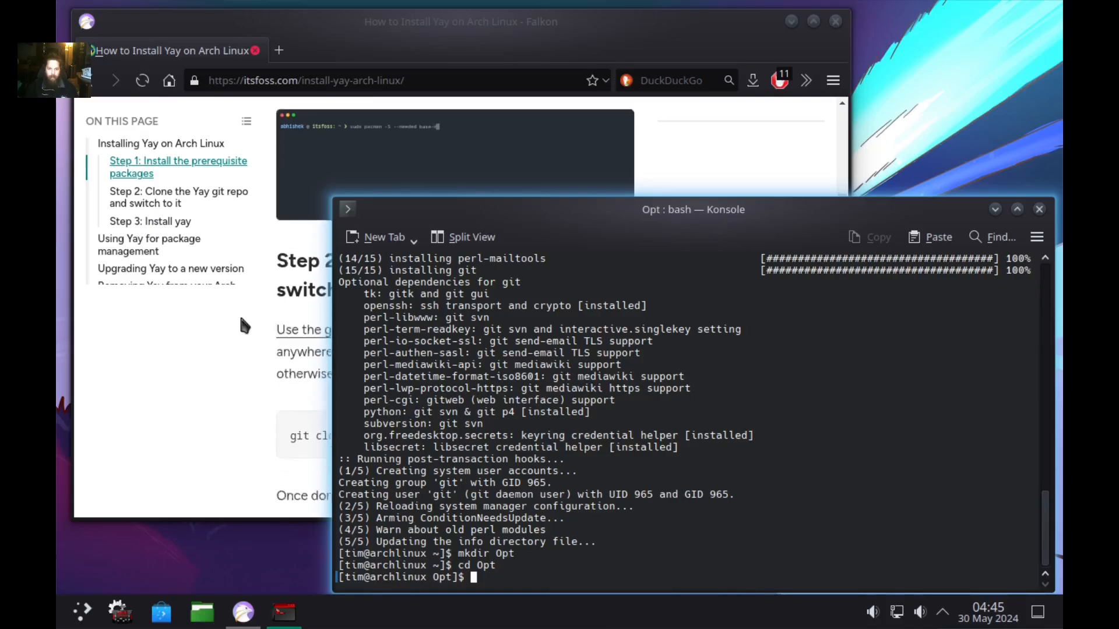
pyautogui.scroll(-3, 239, 312)
pyautogui.scroll(1, 239, 312)
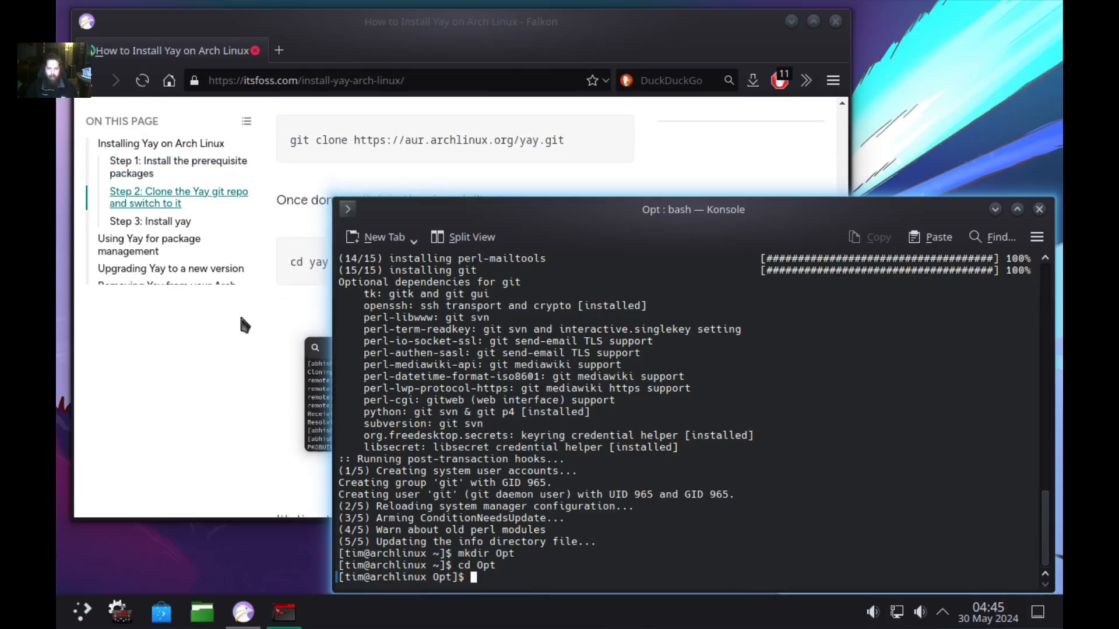
pyautogui.write('g')
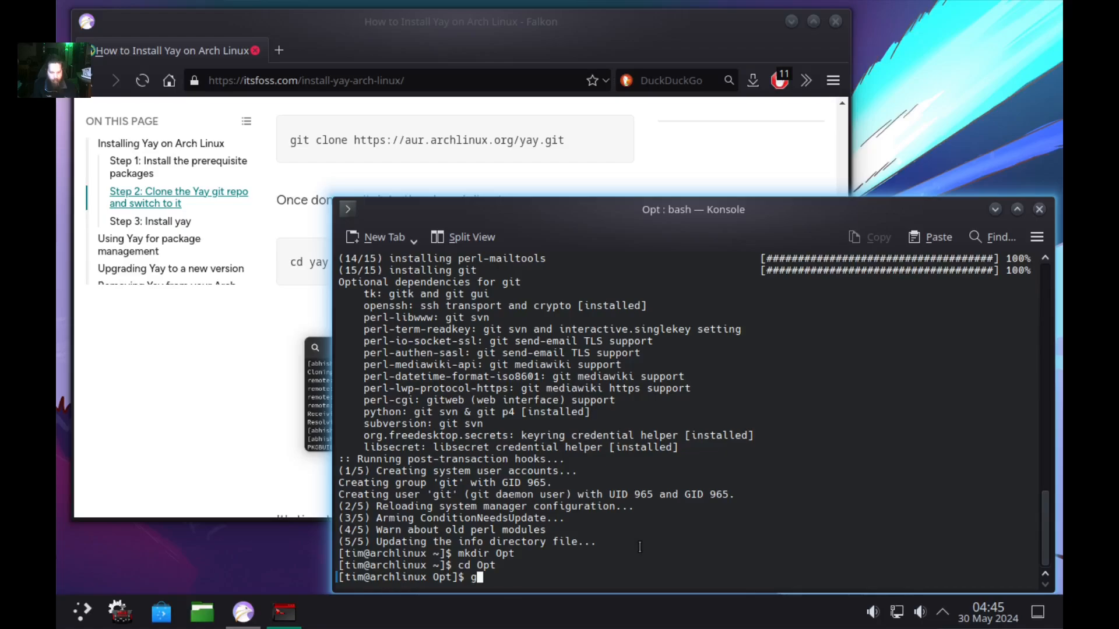
pyautogui.write('it clone htt')
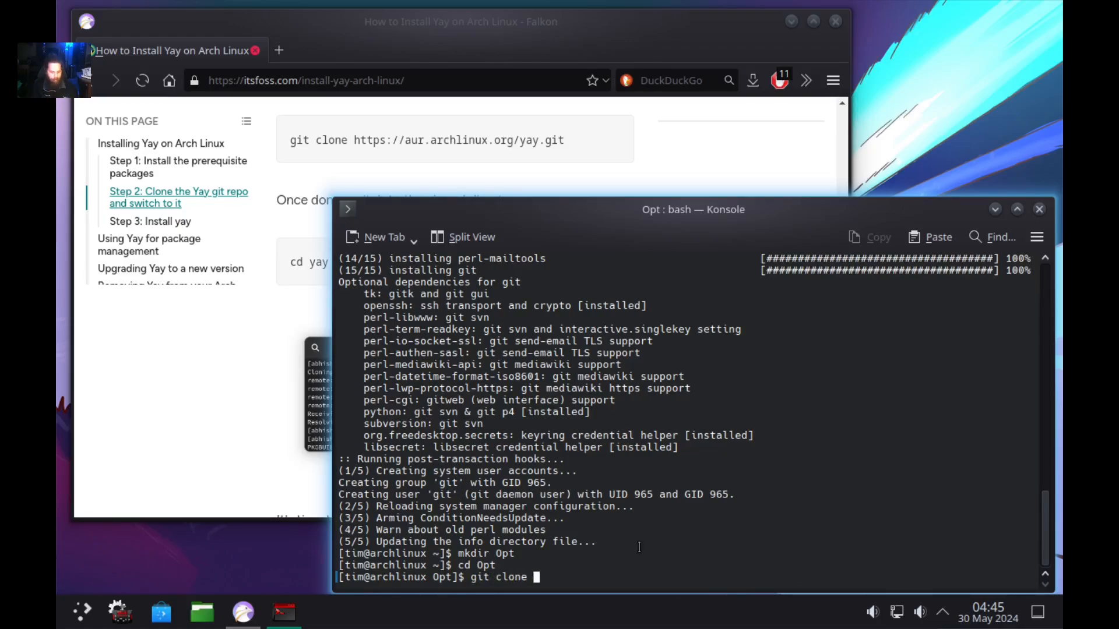
pyautogui.write('p')
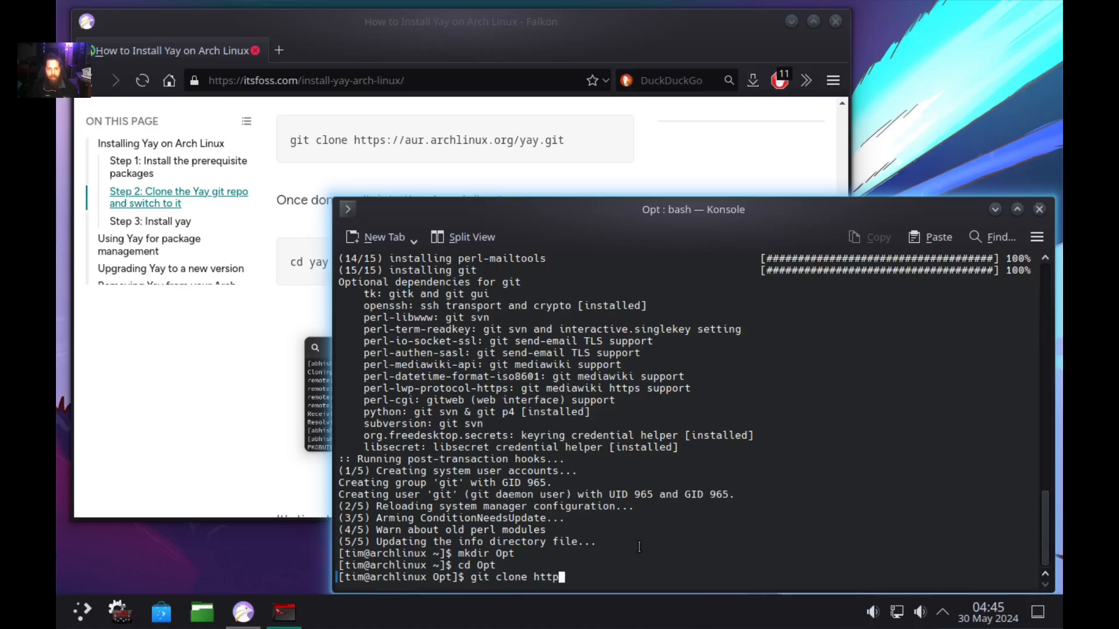
pyautogui.write('s://')
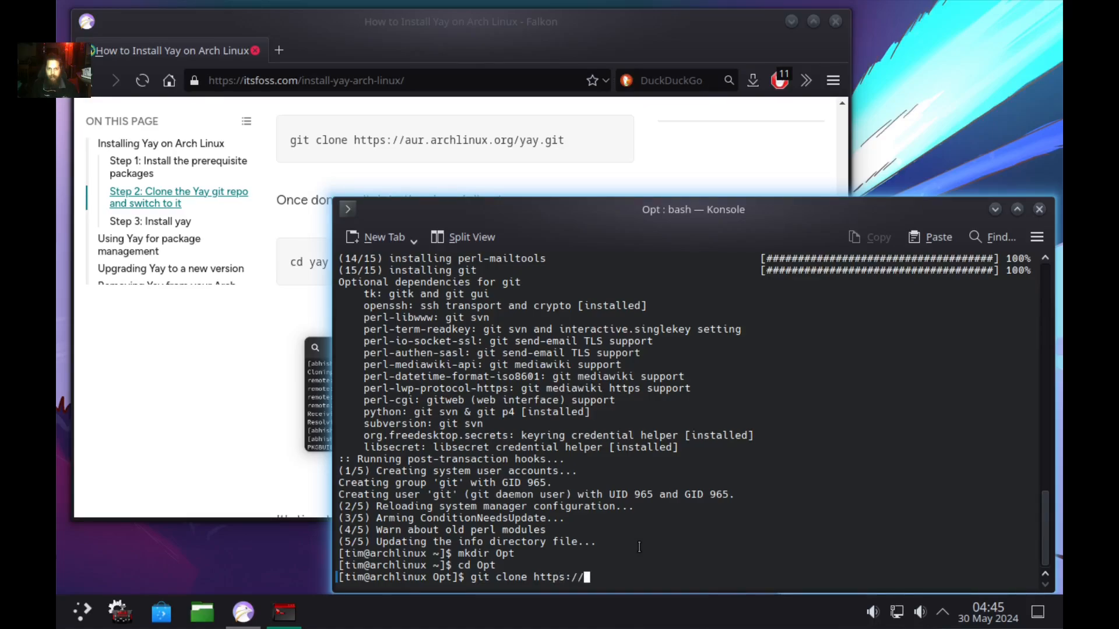
pyautogui.write('aur')
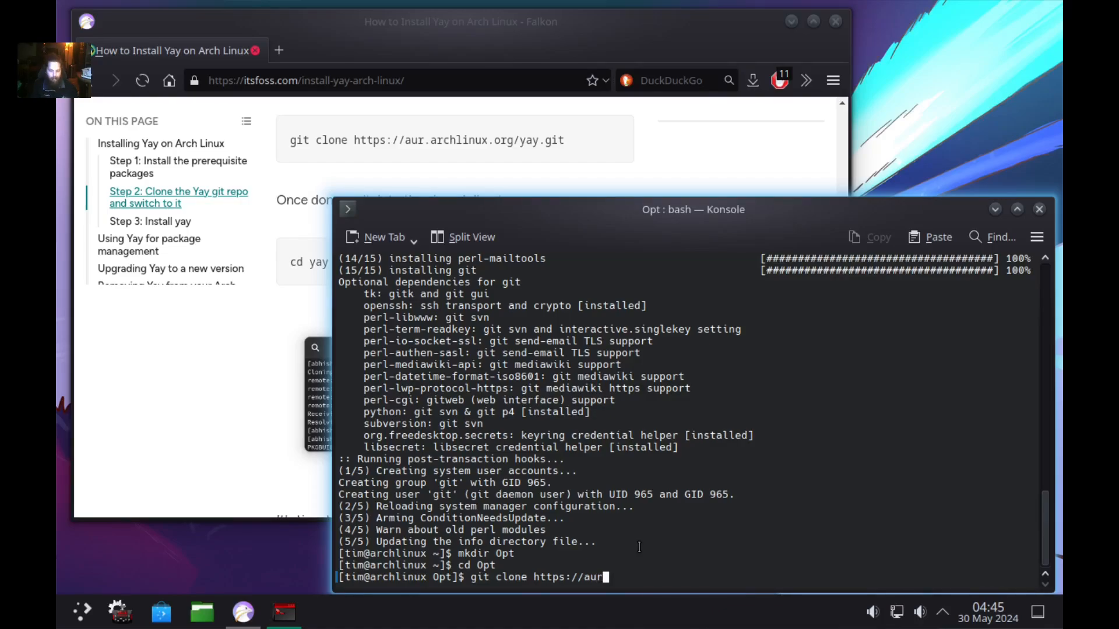
pyautogui.write('.arch')
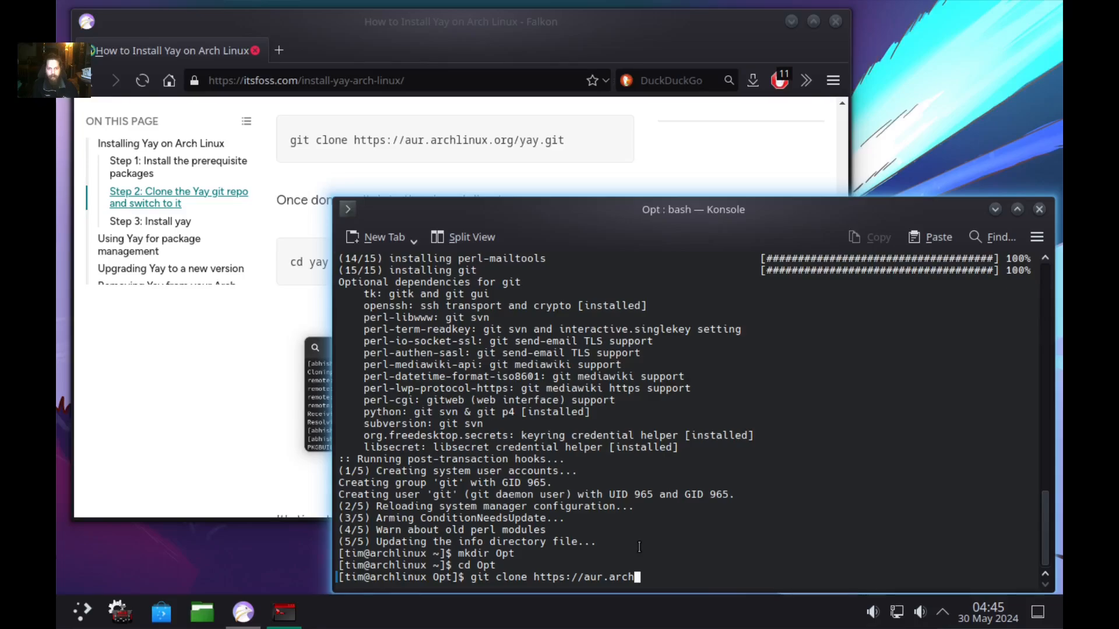
pyautogui.write('li')
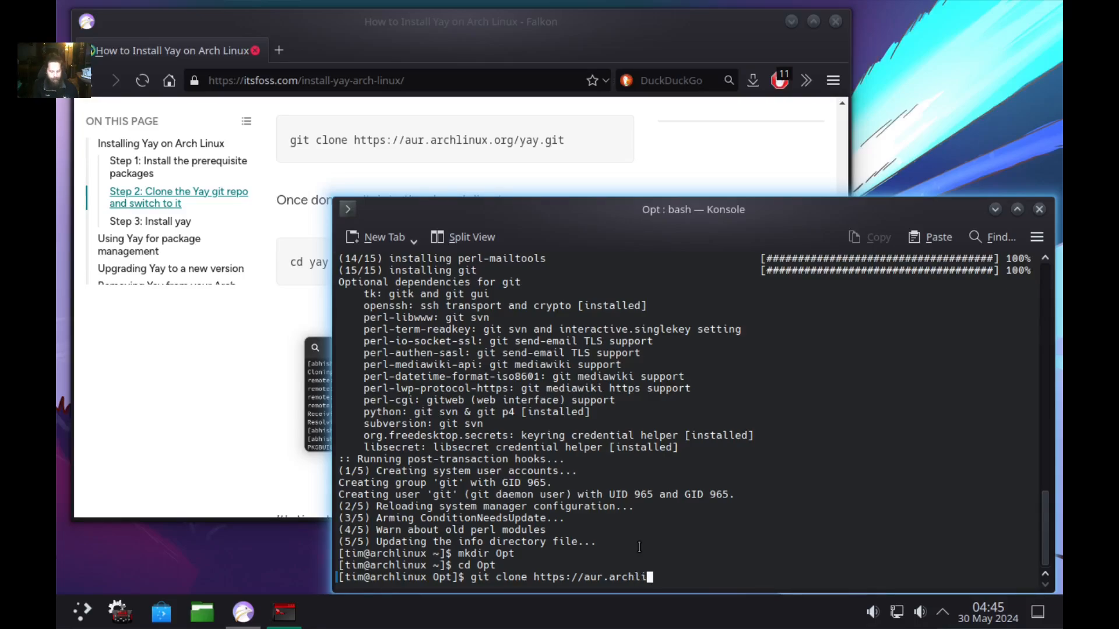
pyautogui.write('nux.')
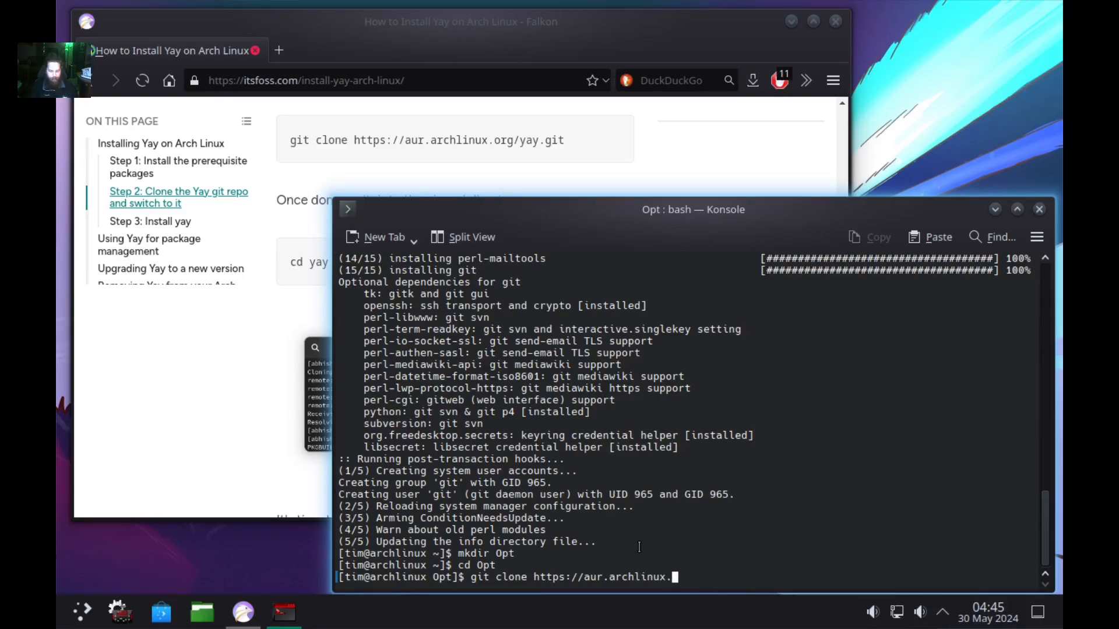
pyautogui.write('org/ya')
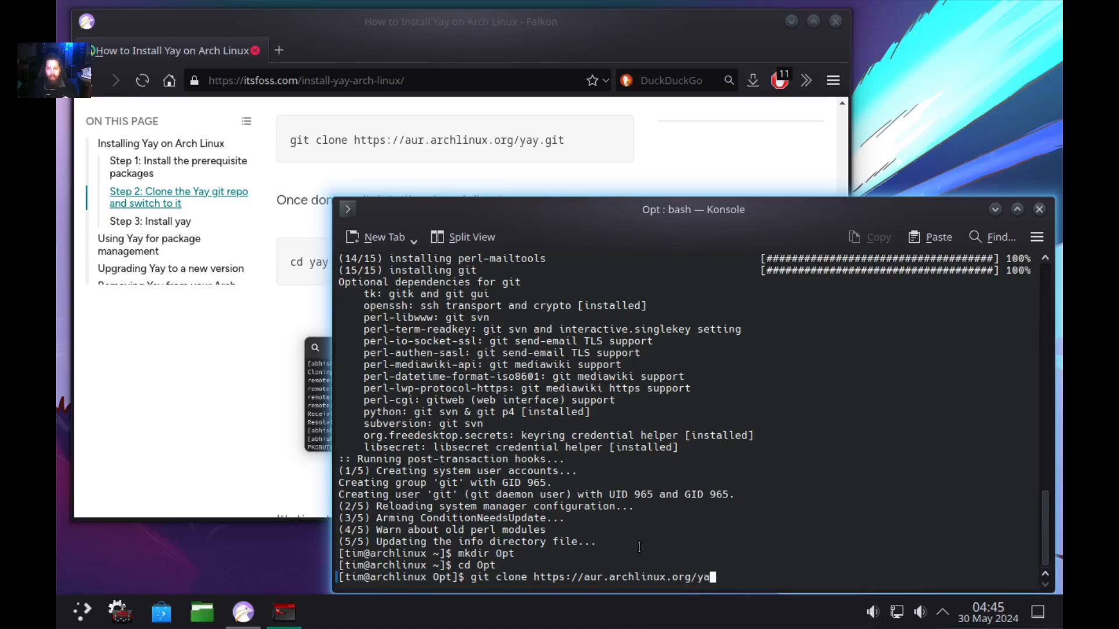
pyautogui.write('y.git')
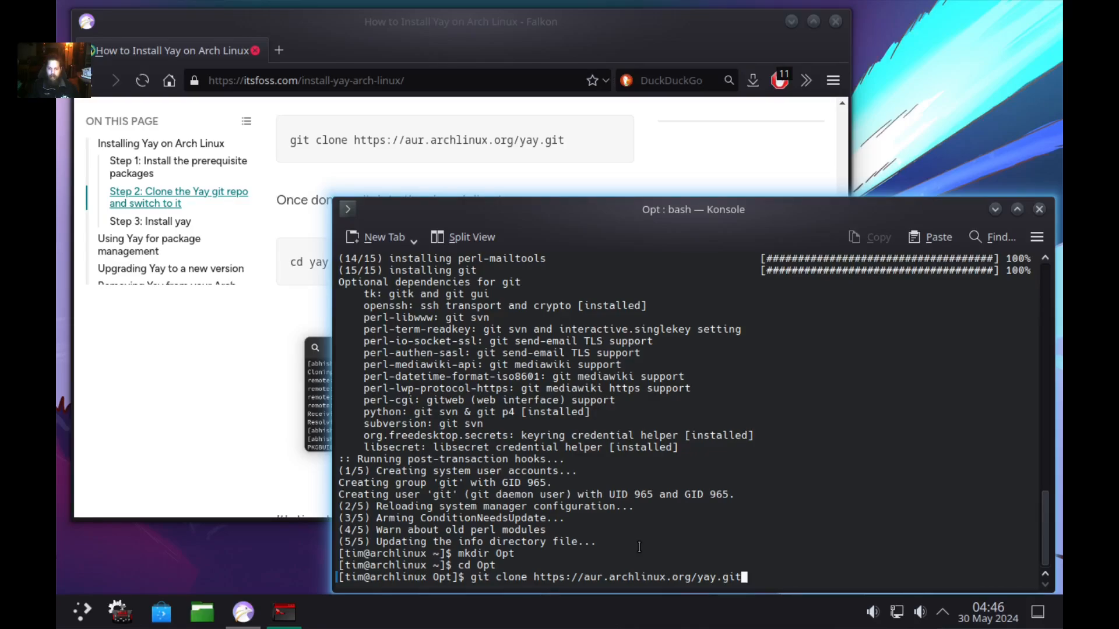
pyautogui.press('Return')
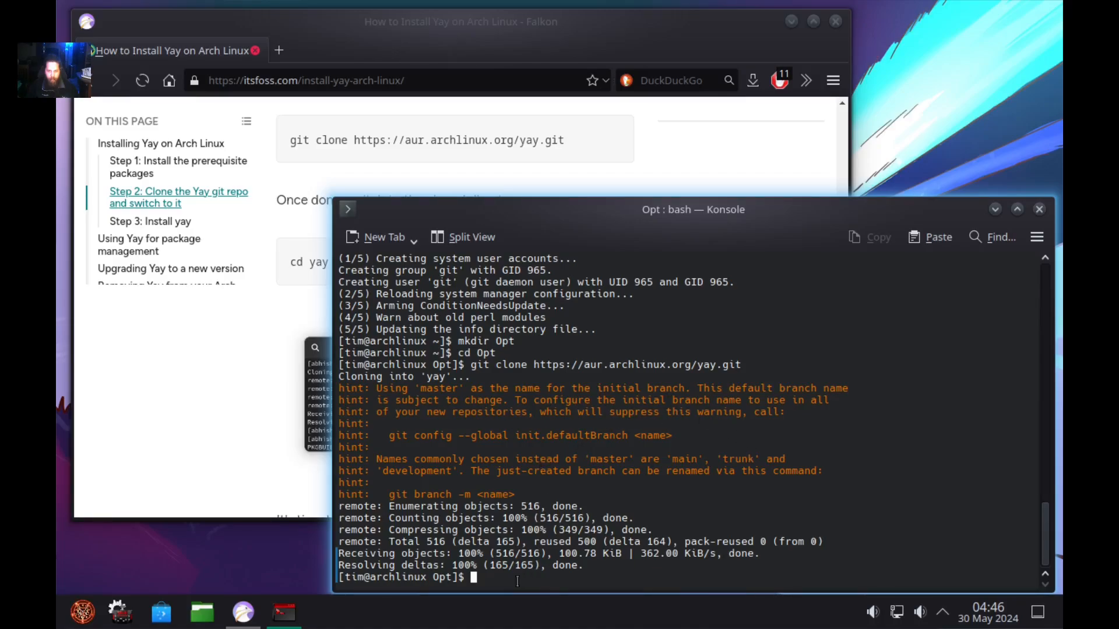
pyautogui.scroll(-1, 211, 202)
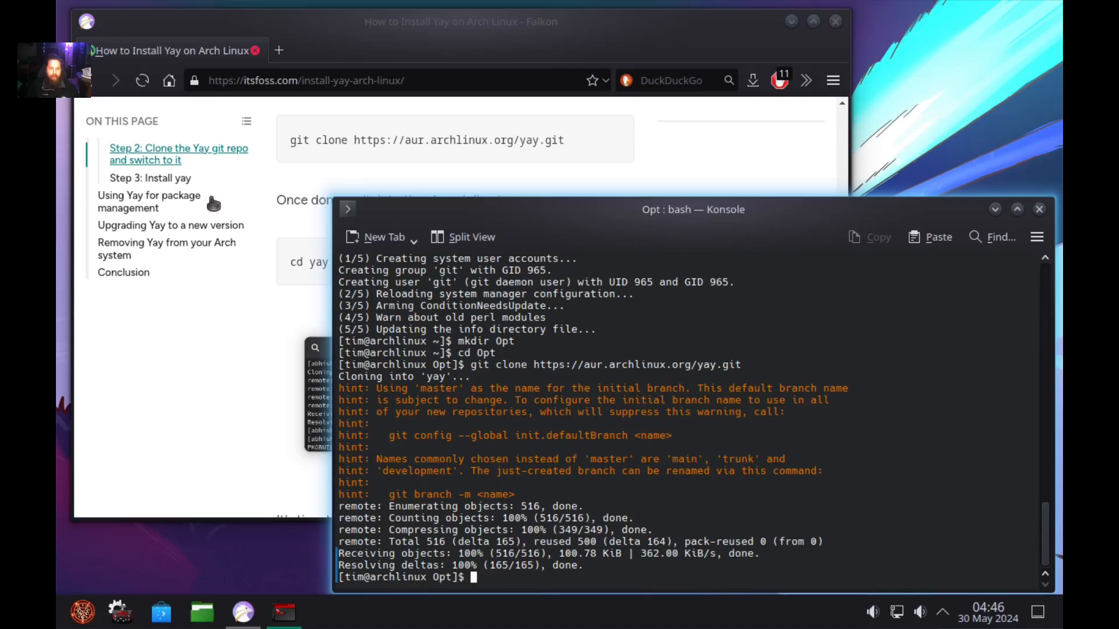
pyautogui.scroll(-2, 288, 201)
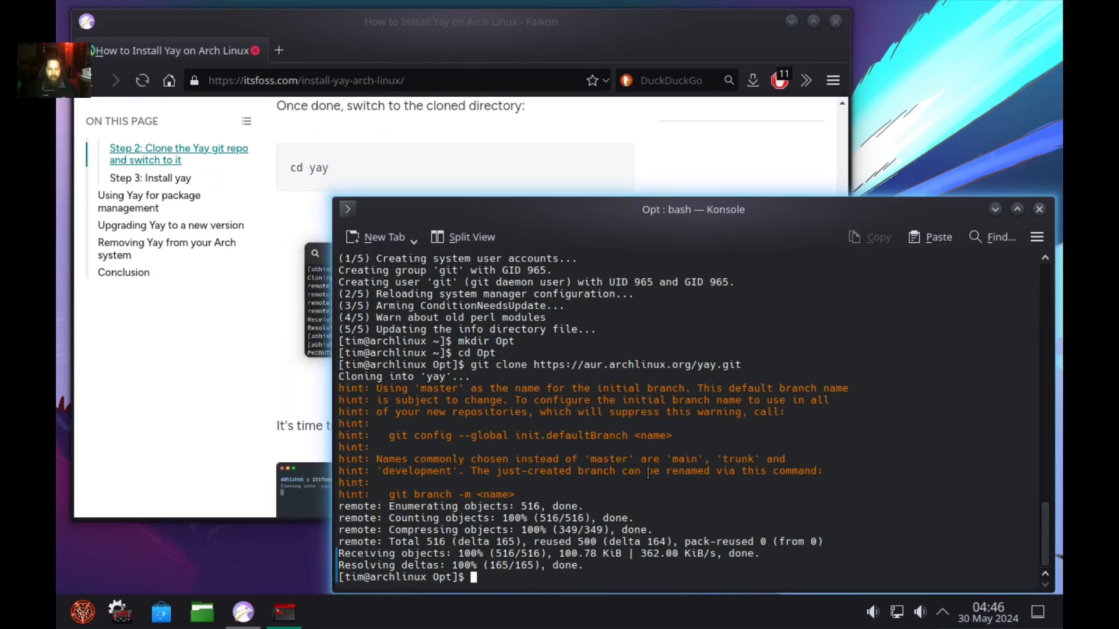
# Enter the yay folder and run makepkg -si, accepting the go dependency and yay install, then close Falkon.
pyautogui.write('cd ')
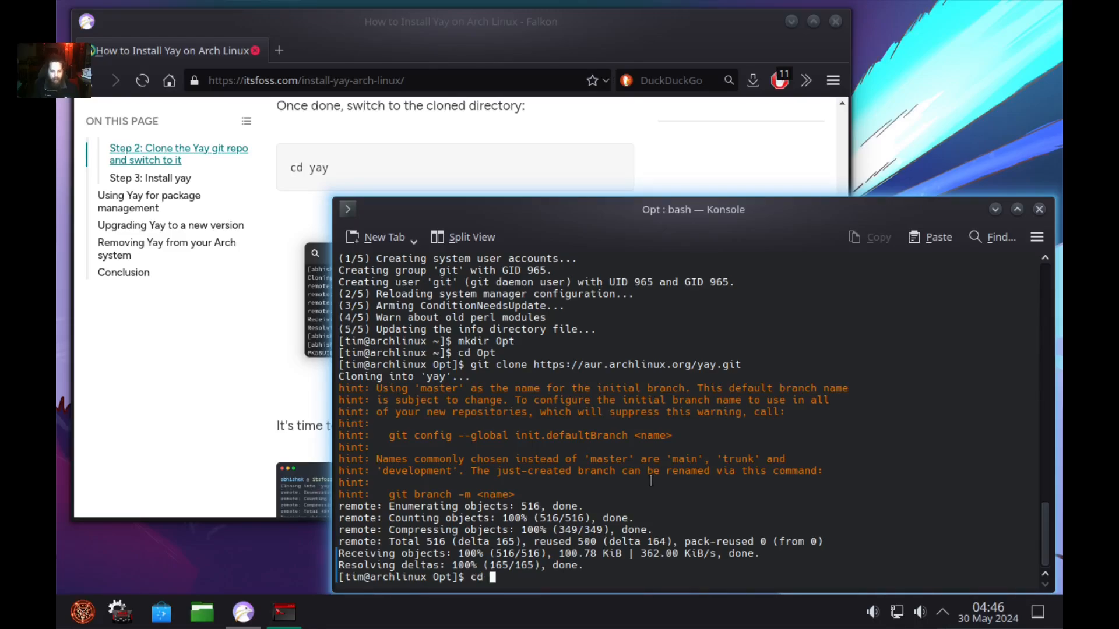
pyautogui.write('yay')
pyautogui.press('Return')
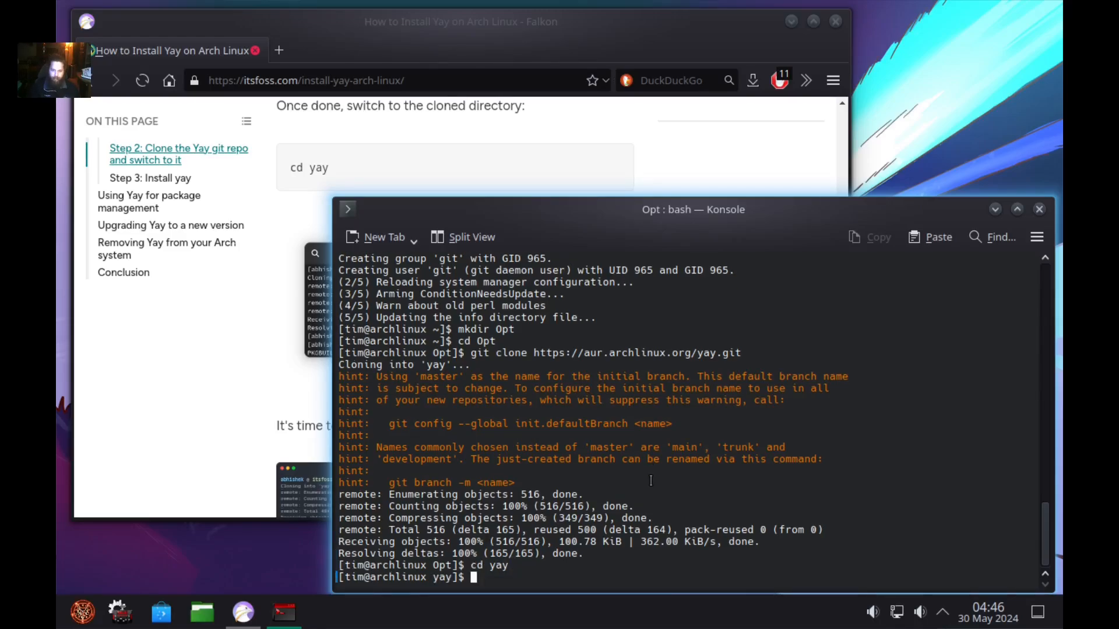
pyautogui.scroll(-3, 303, 204)
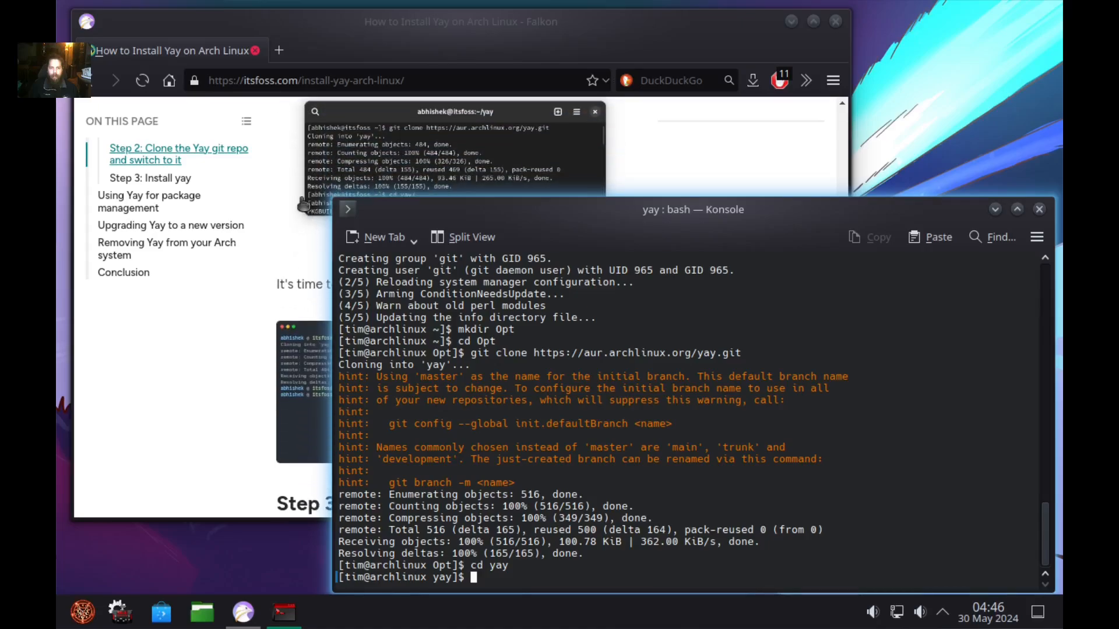
pyautogui.scroll(-7, 303, 204)
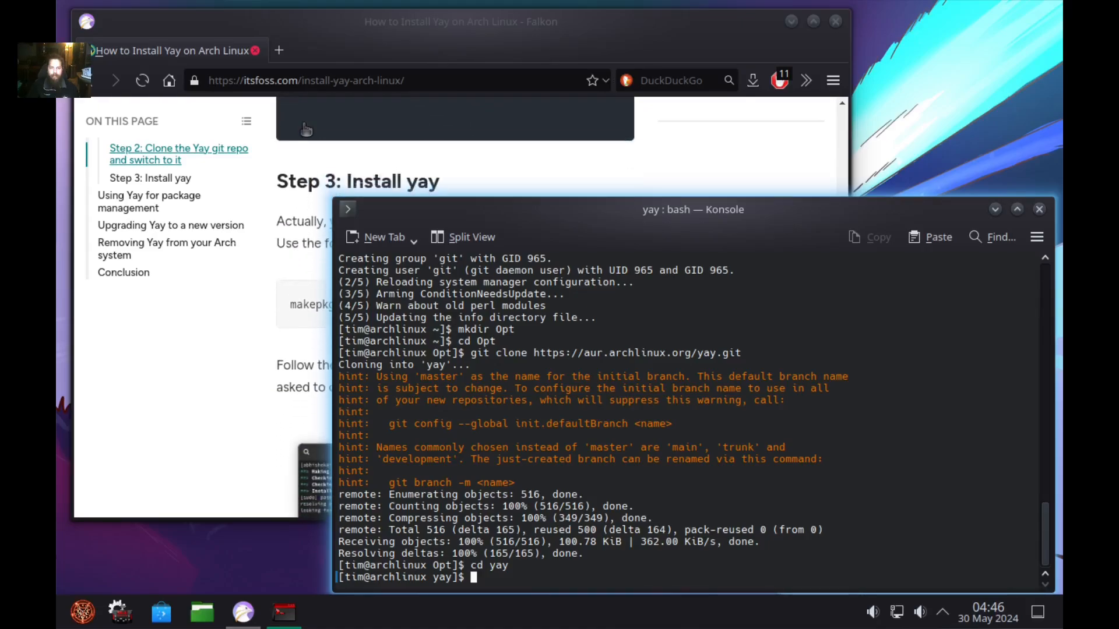
pyautogui.scroll(-3, 305, 130)
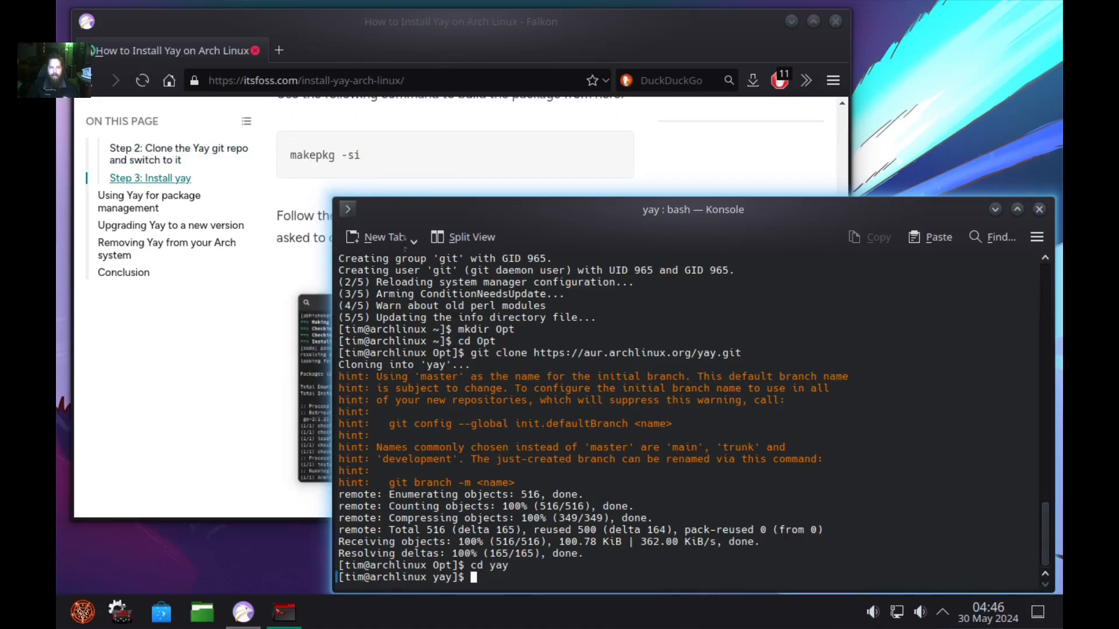
pyautogui.write('ma')
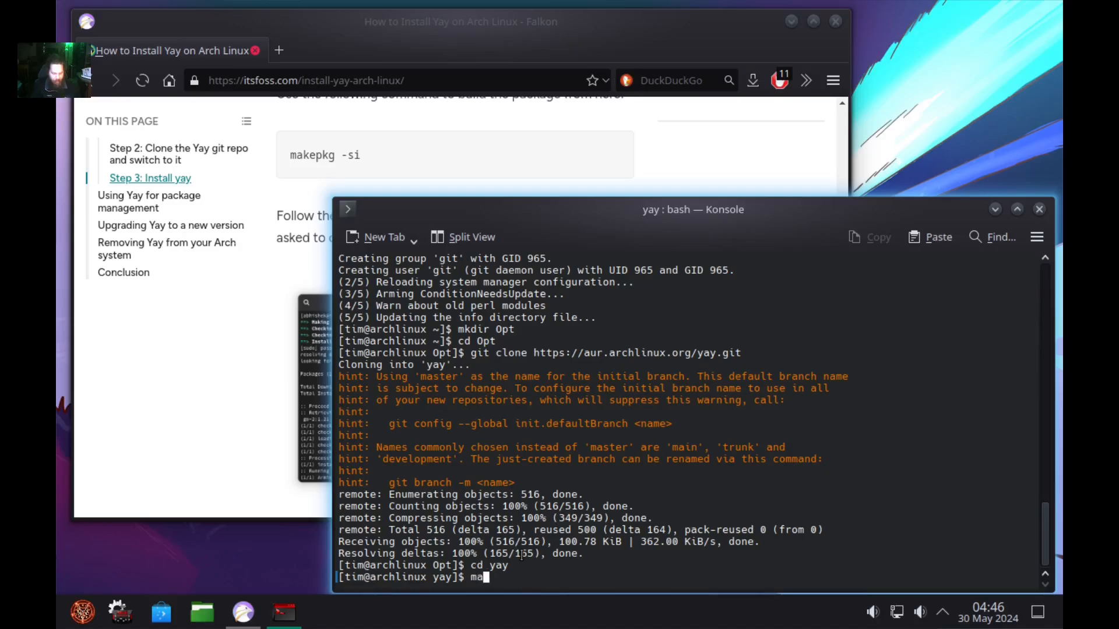
pyautogui.write('kepkg -si')
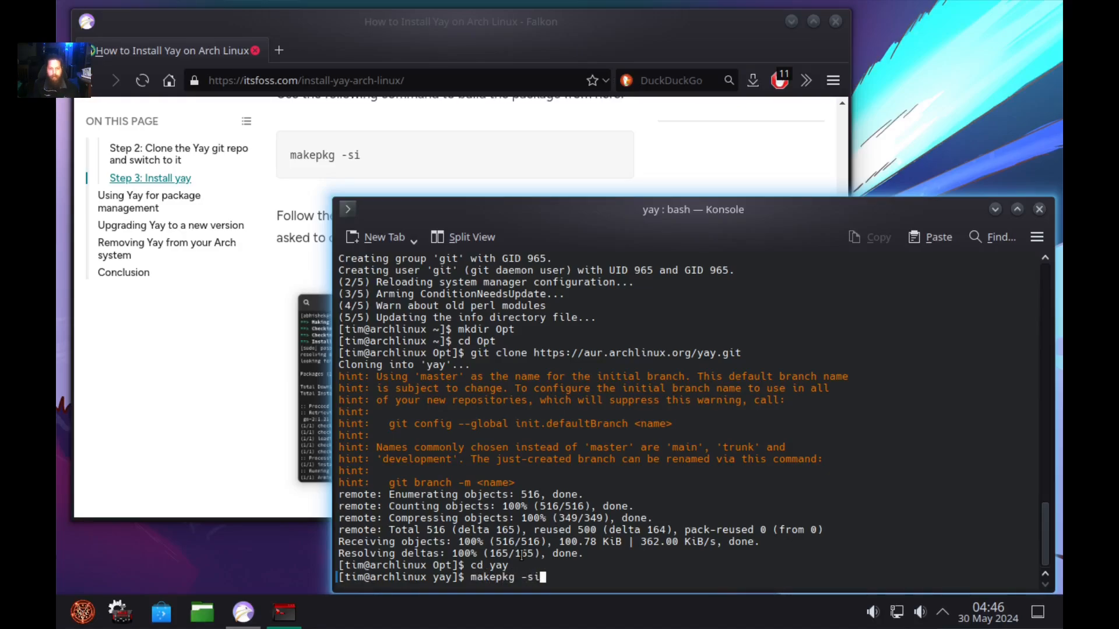
pyautogui.press('Return')
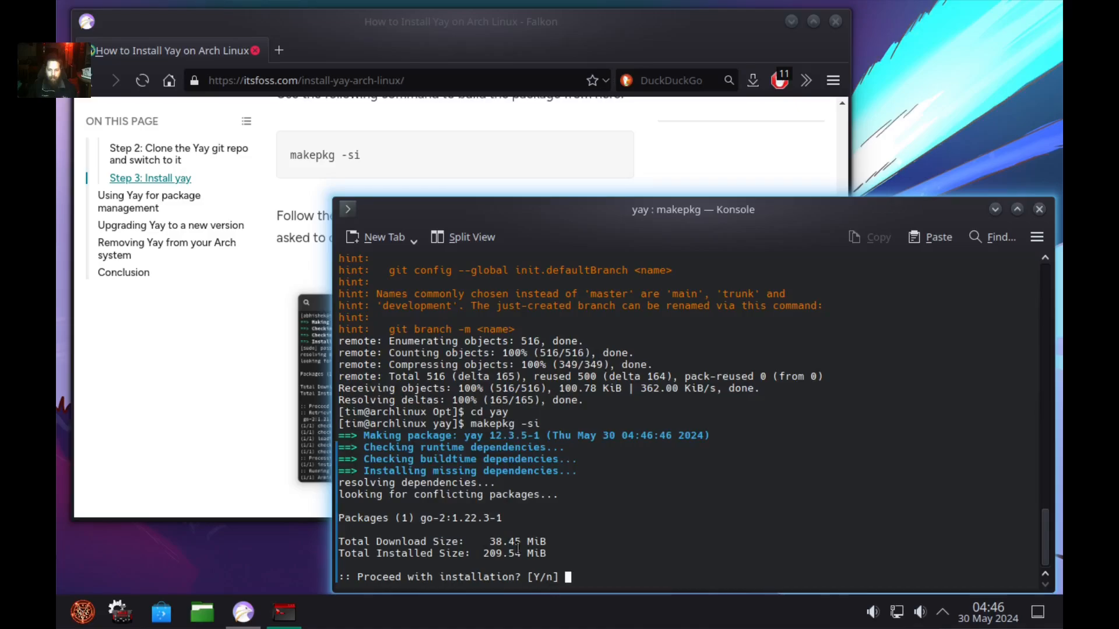
pyautogui.press('Return')
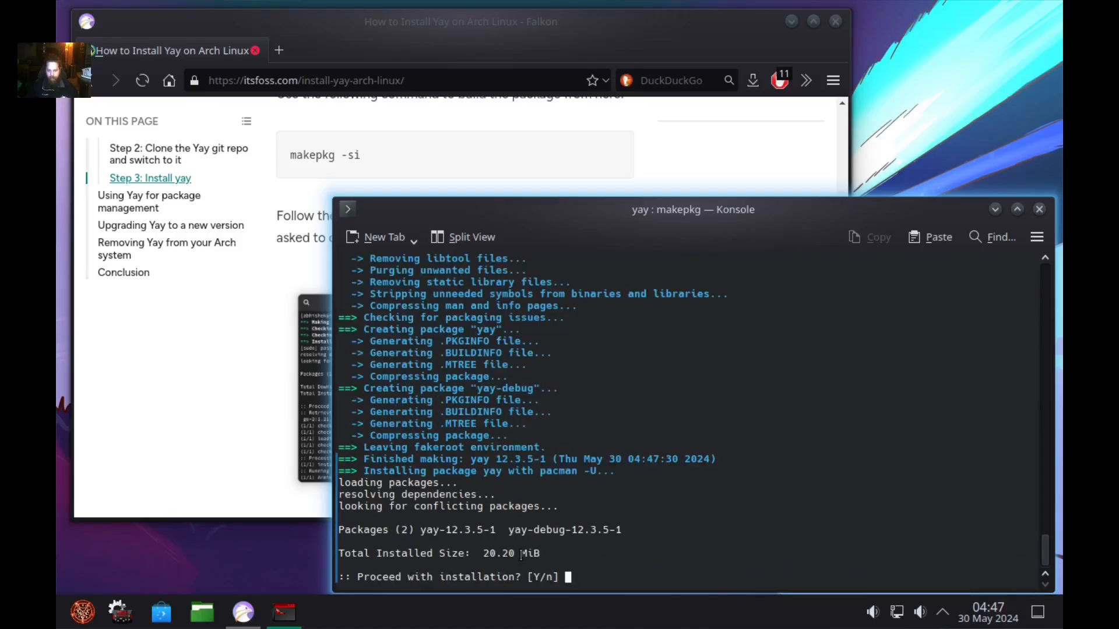
pyautogui.press('Return')
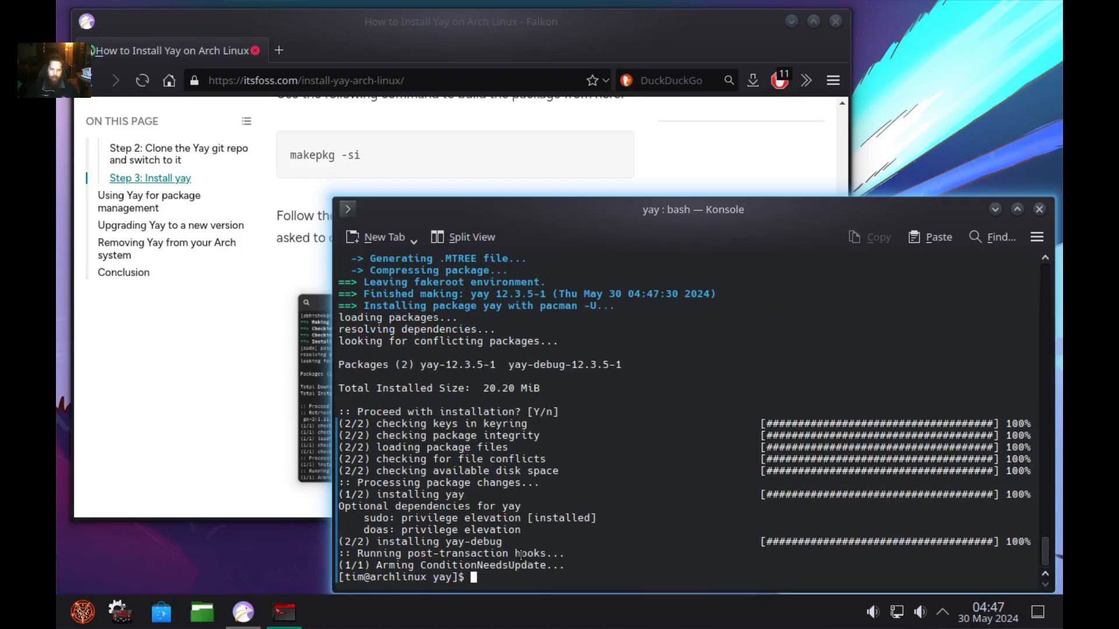
pyautogui.click(256, 51)
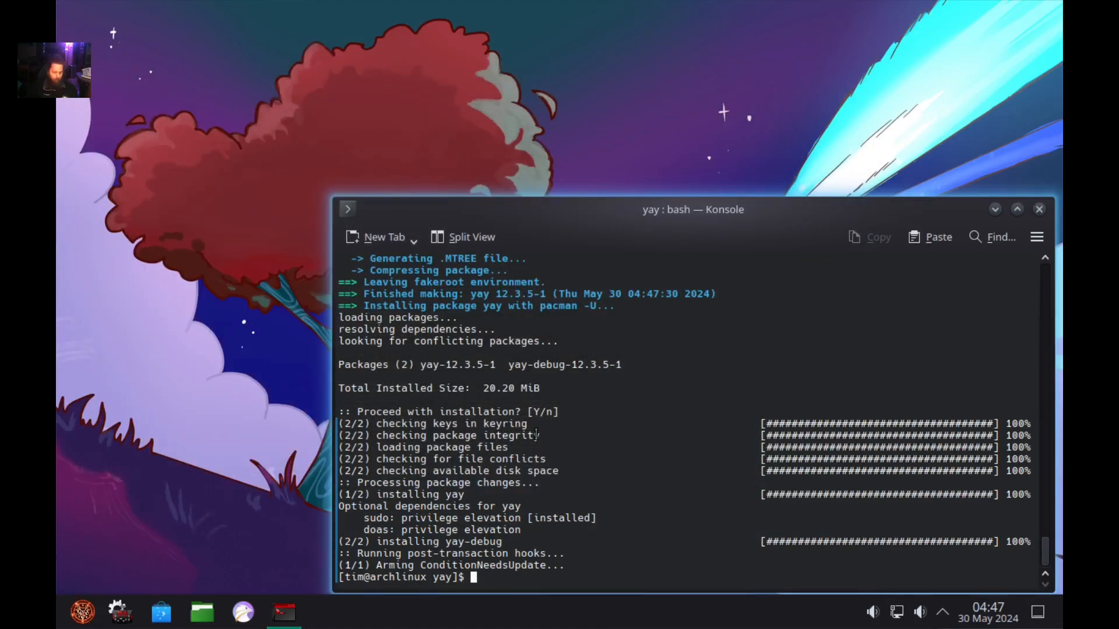
# Run 'yay -S brave-bin', answering 'a' to clean all build files and 'n' to skip diffs.
pyautogui.write('yay -S')
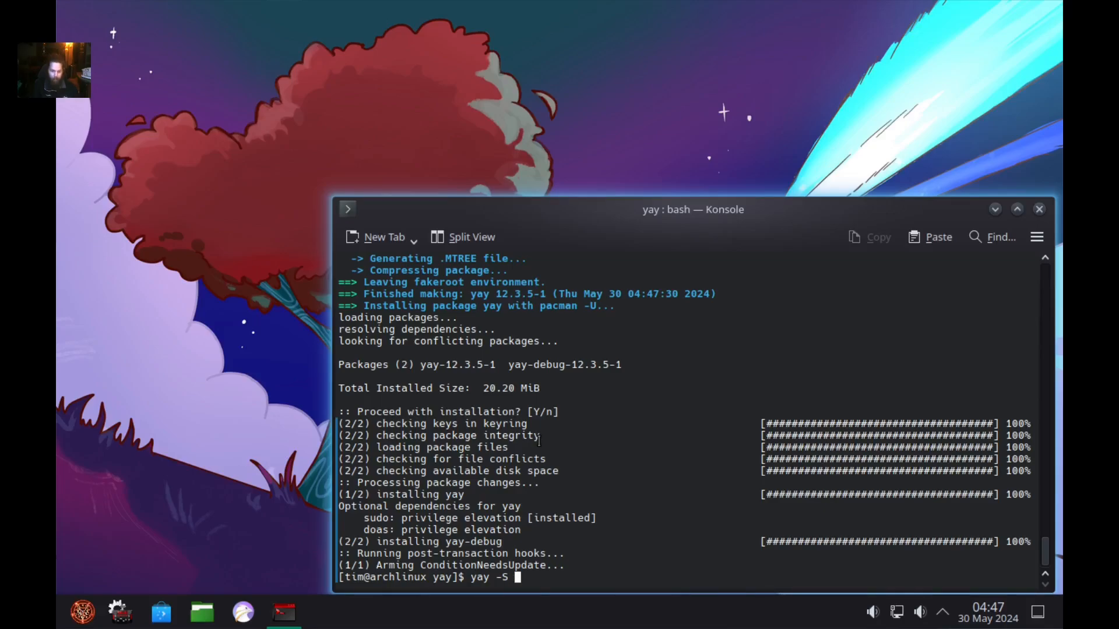
pyautogui.write(' brave')
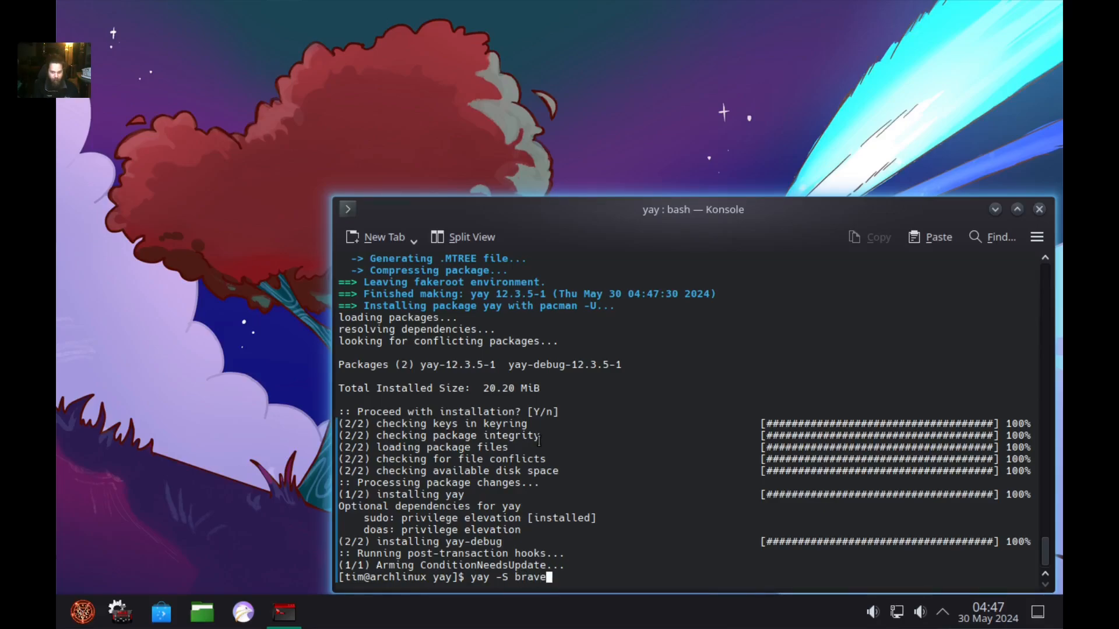
pyautogui.write('bin')
pyautogui.press('Return')
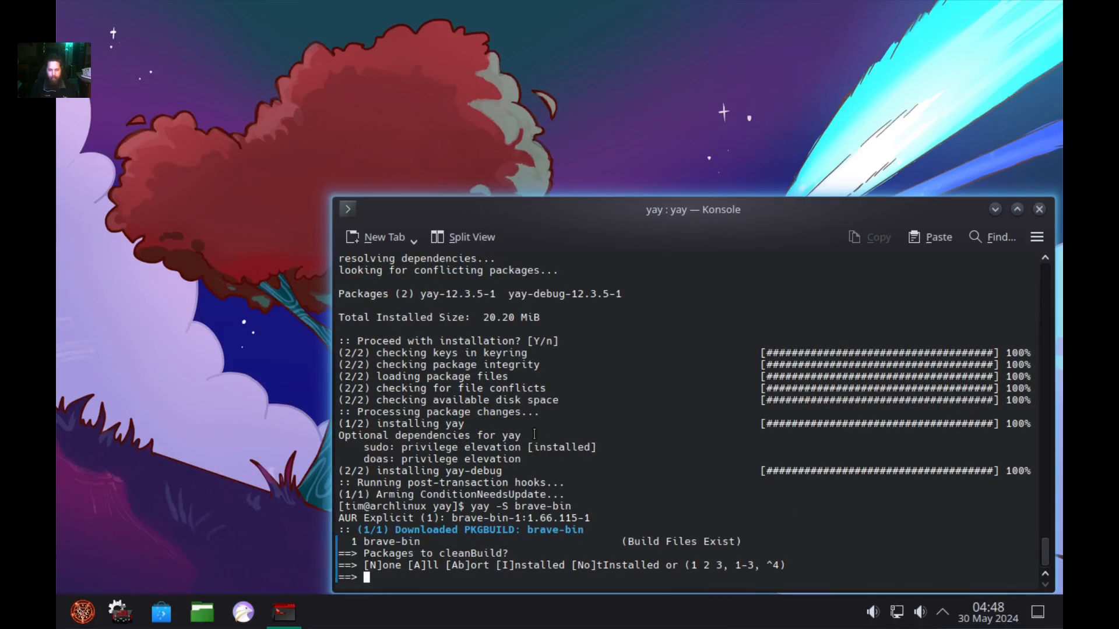
pyautogui.write('a')
pyautogui.press('Return')
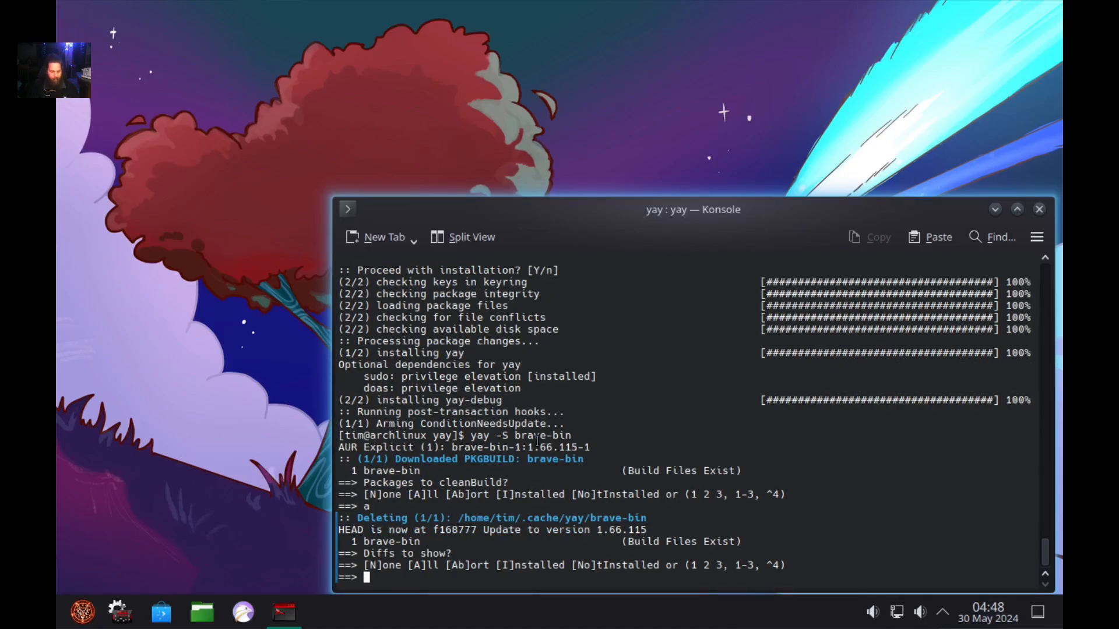
pyautogui.write('n')
pyautogui.press('Return')
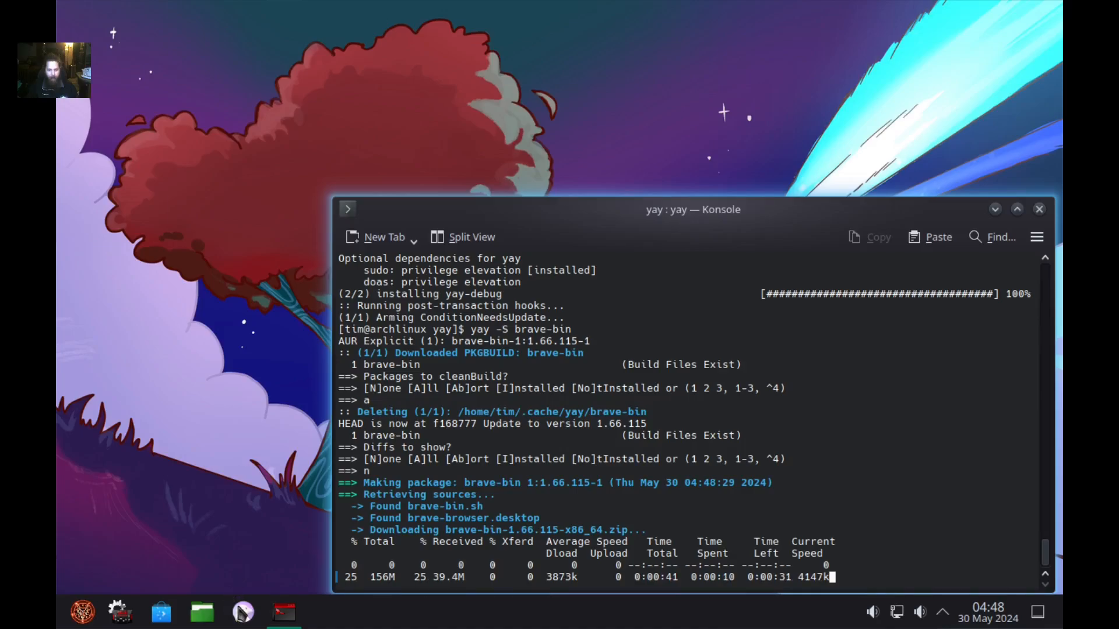
pyautogui.rightClick(243, 612)
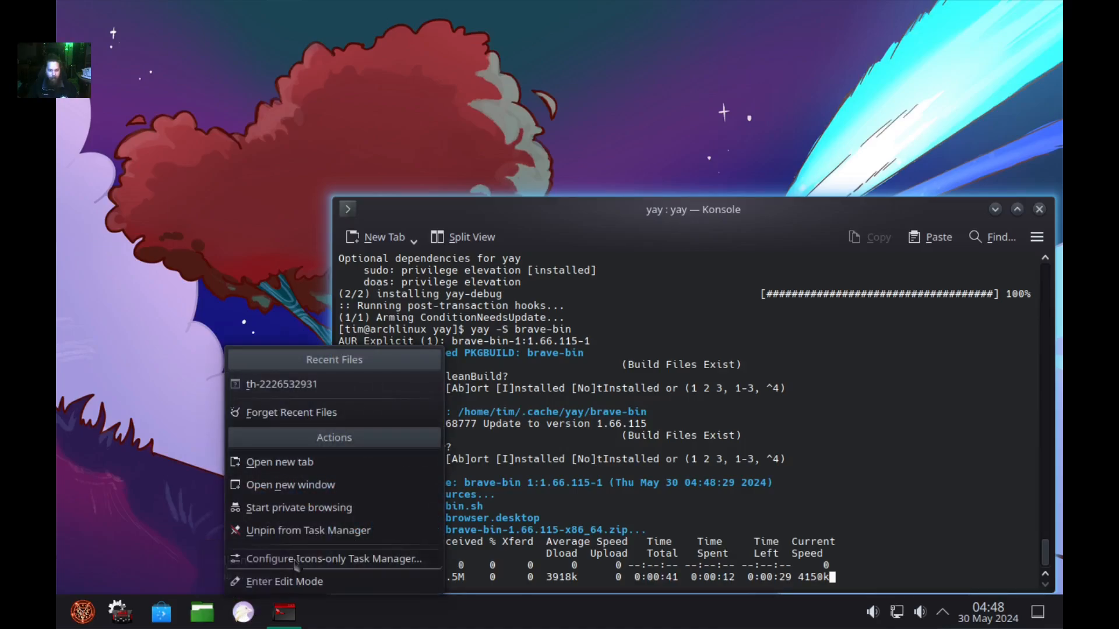
# Unpin Falkon, remove the Icons-only Task Manager in edit mode, and delete the bottom panel.
pyautogui.click(309, 531)
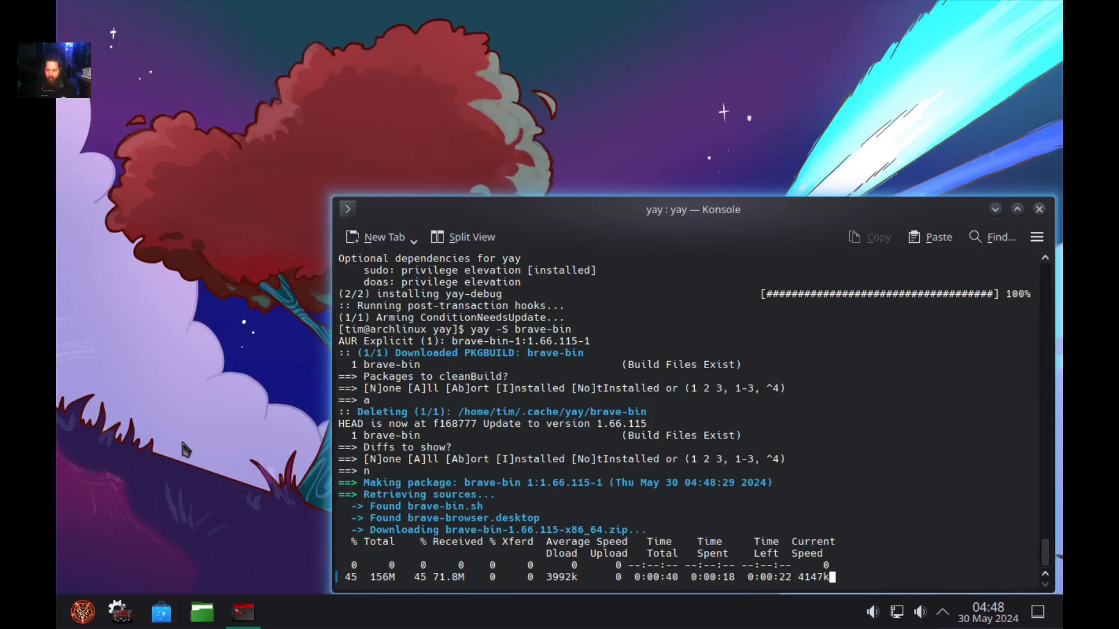
pyautogui.rightClick(471, 609)
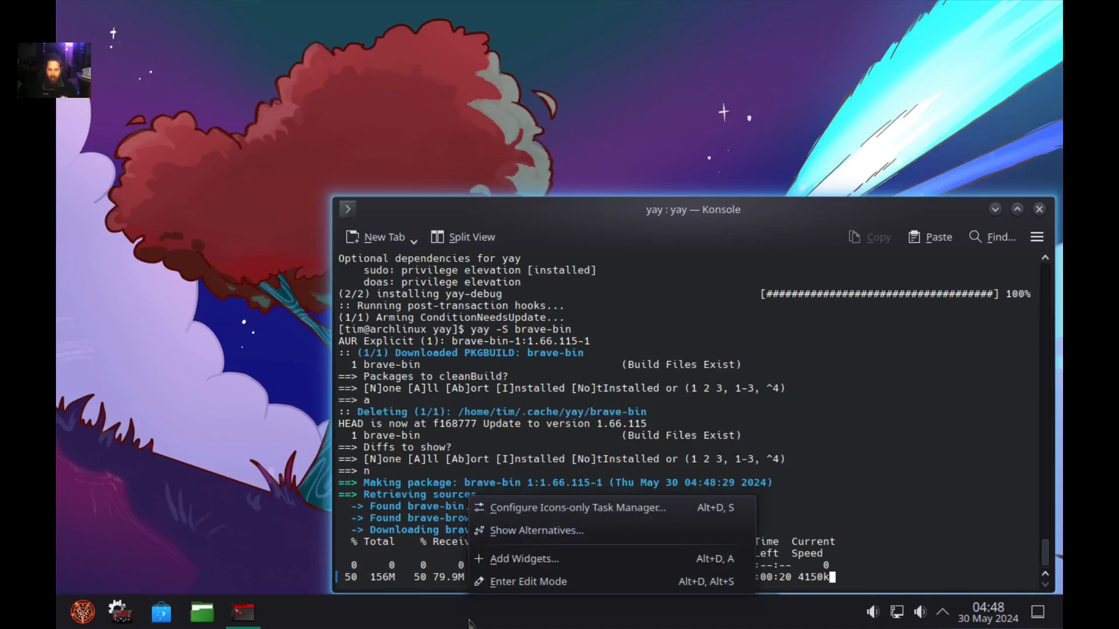
pyautogui.click(521, 583)
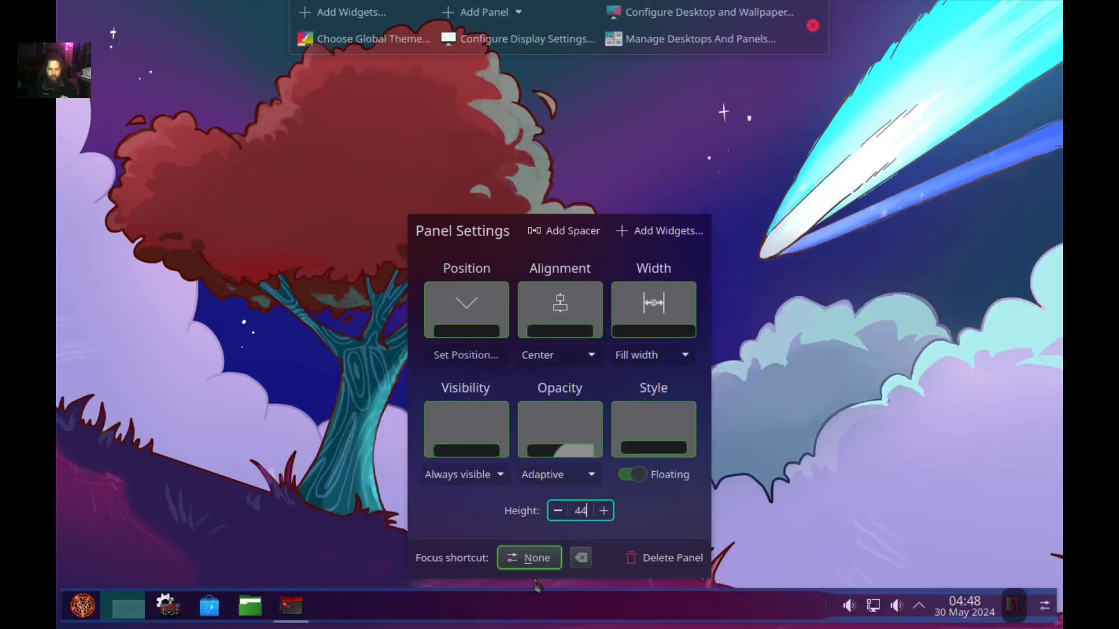
pyautogui.moveTo(546, 608)
pyautogui.click(506, 513)
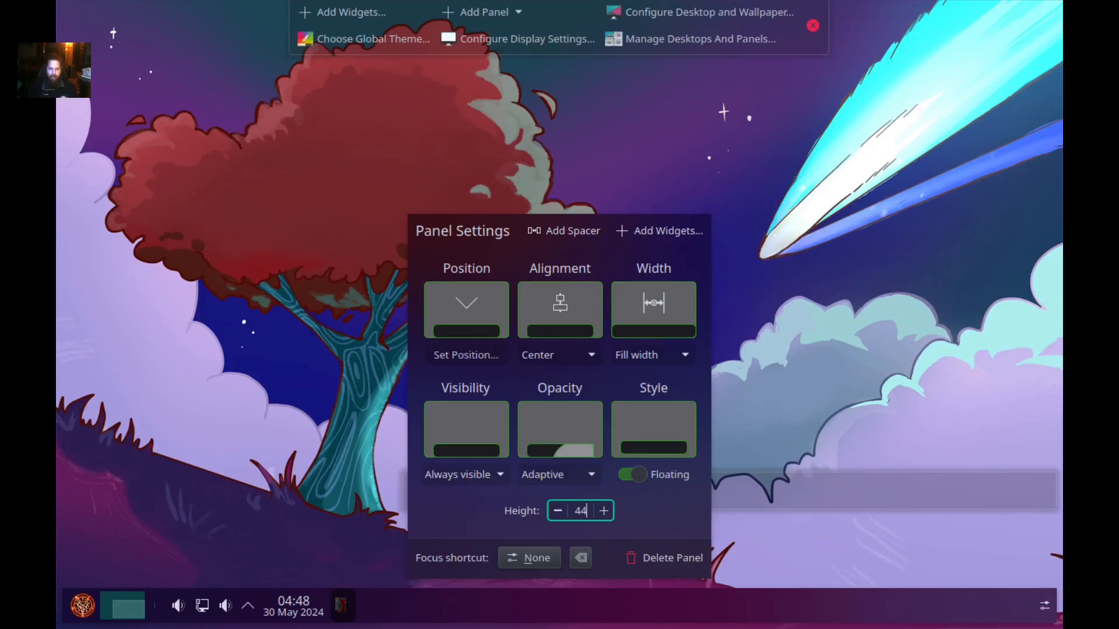
pyautogui.moveTo(280, 612)
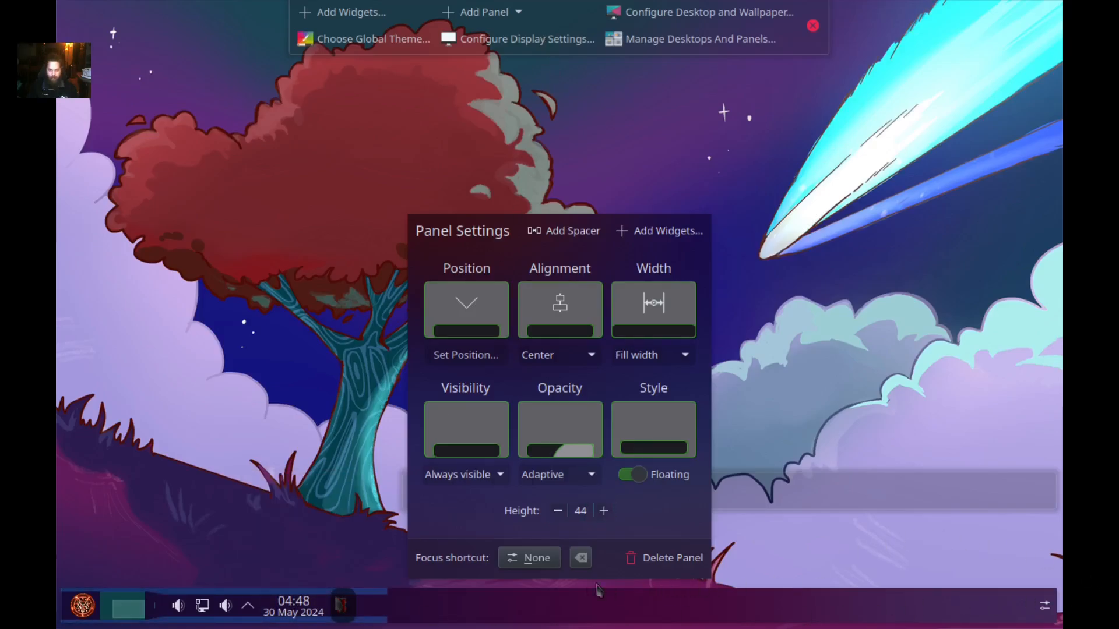
pyautogui.click(670, 557)
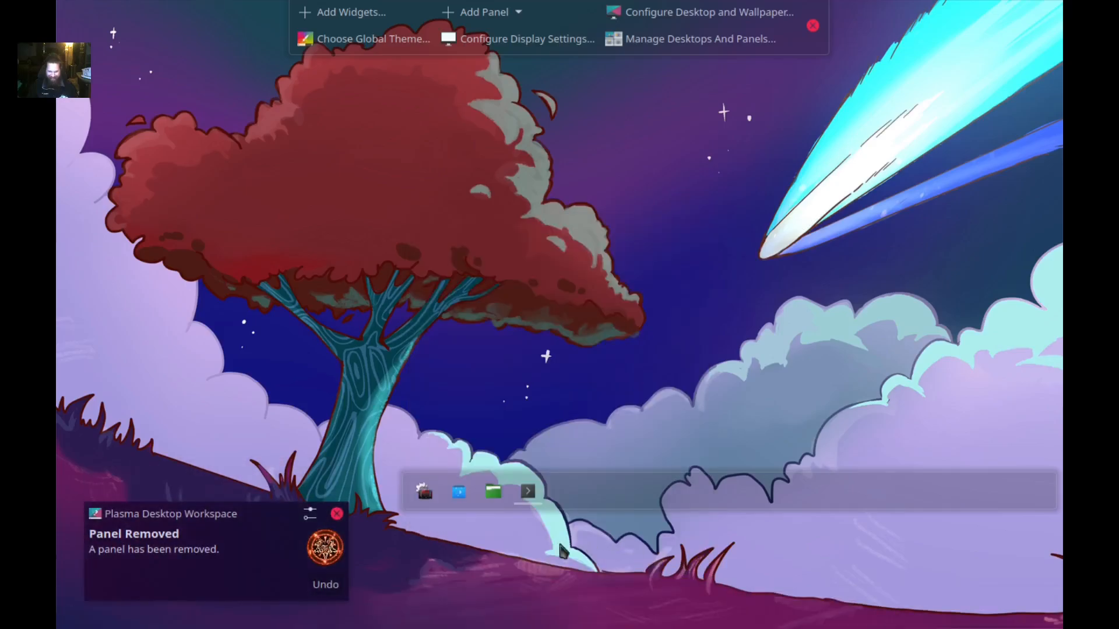
# Dismiss the Panel Removed notice and remove the leftover task icons widget from the desktop.
pyautogui.click(337, 513)
pyautogui.rightClick(616, 470)
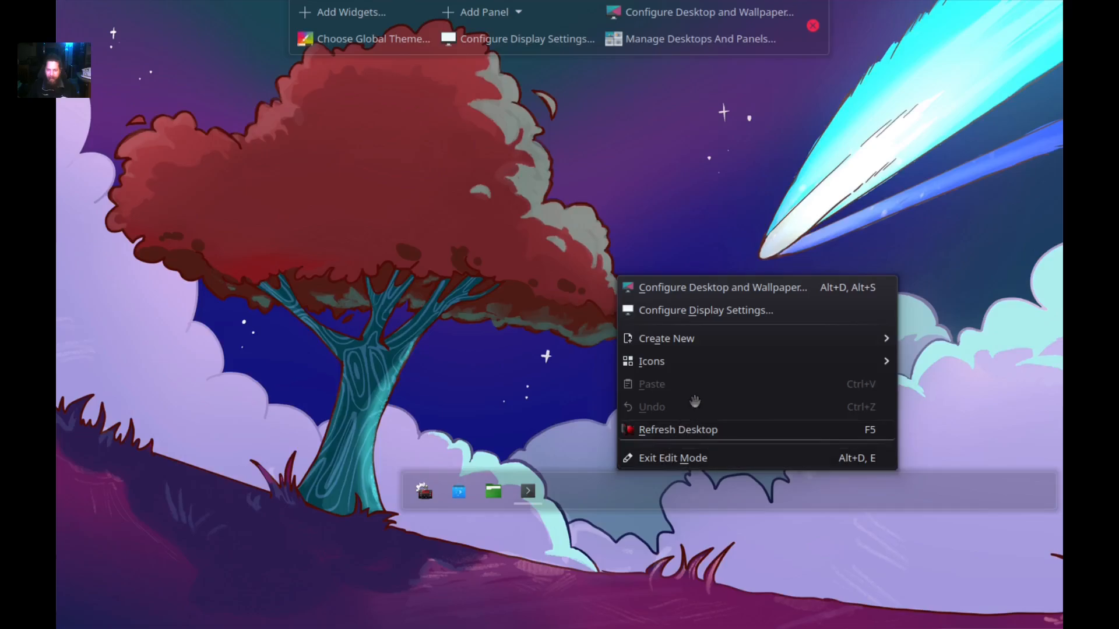
pyautogui.click(624, 477)
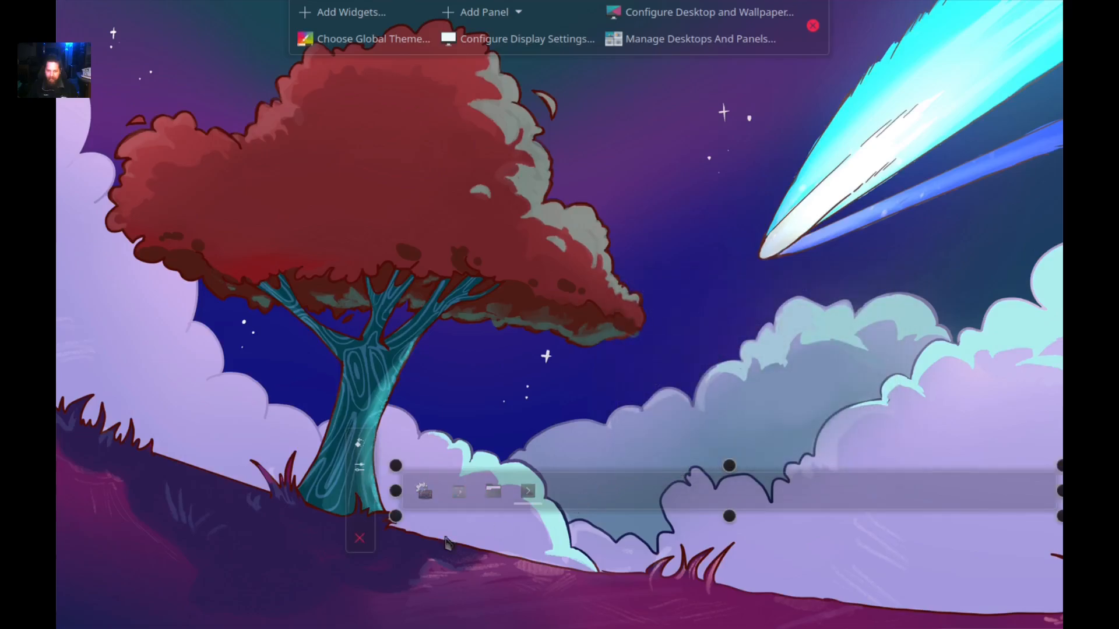
pyautogui.click(360, 538)
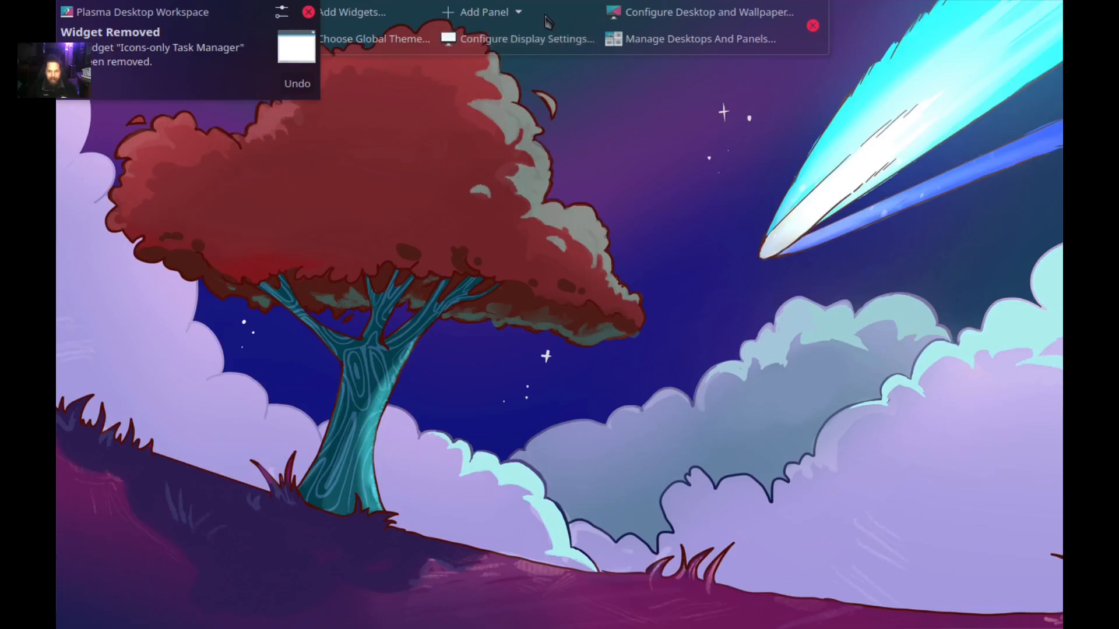
# Add a Default Panel along the bottom and unpin Falkon from its task manager.
pyautogui.click(526, 16)
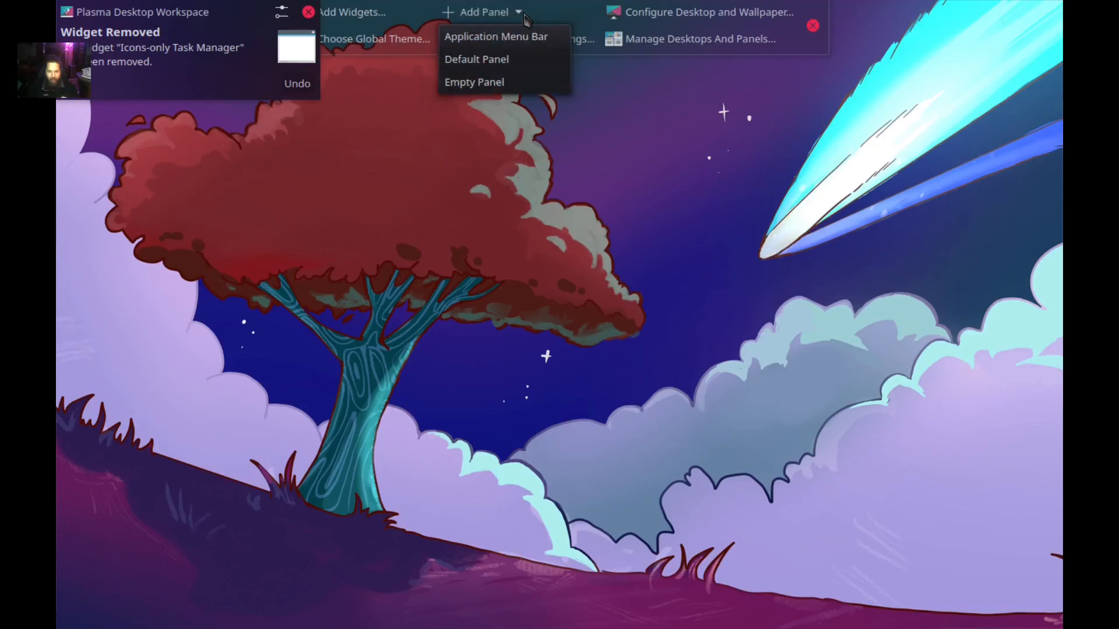
pyautogui.click(489, 62)
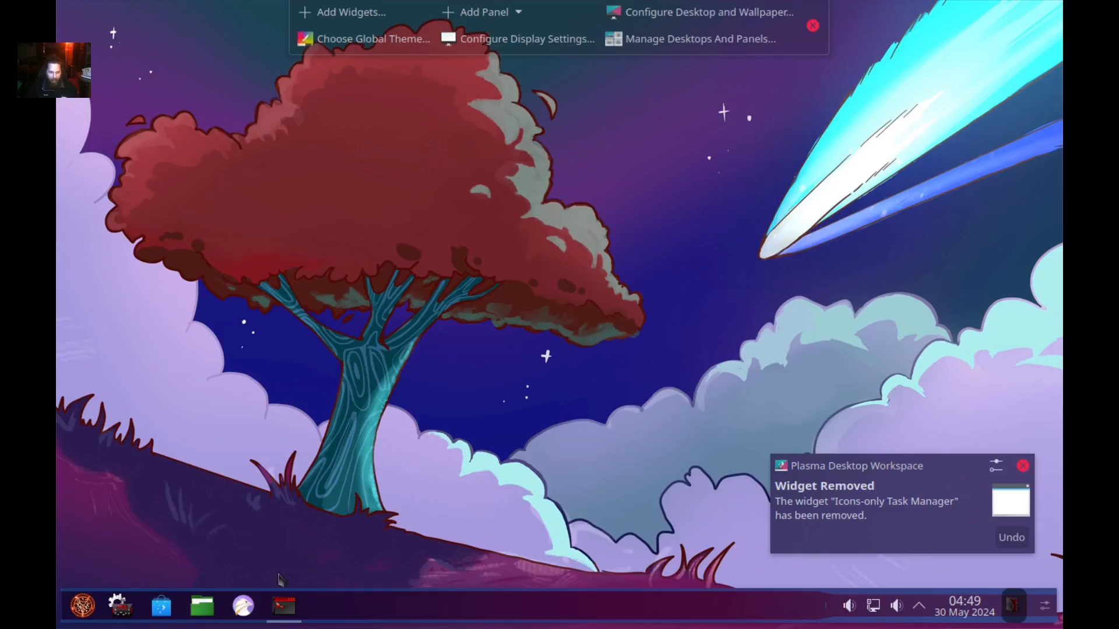
pyautogui.rightClick(244, 606)
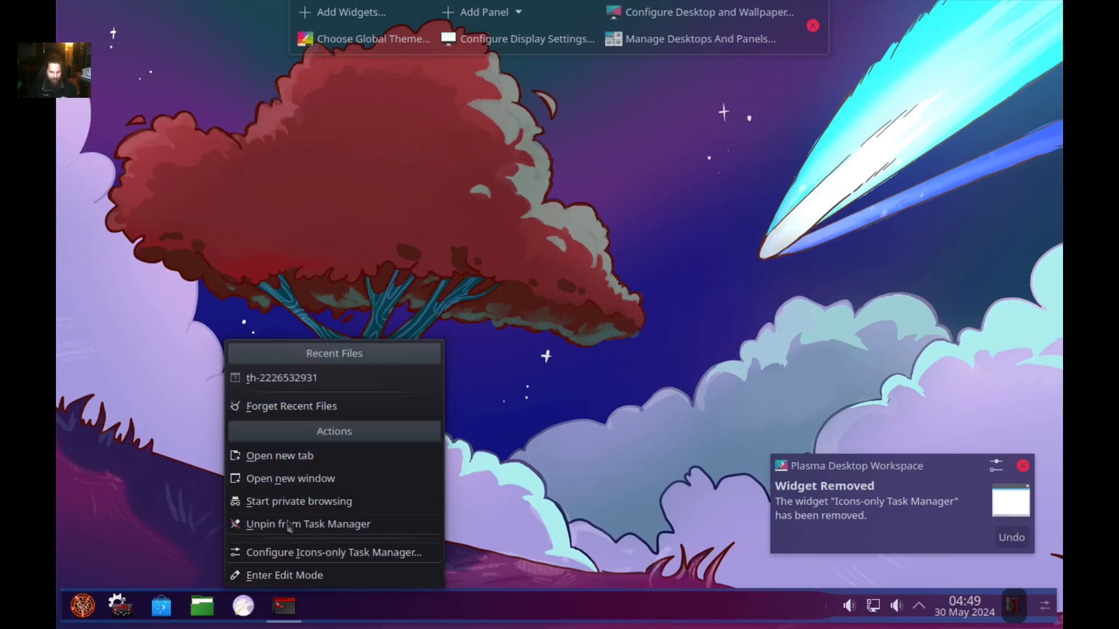
pyautogui.click(282, 524)
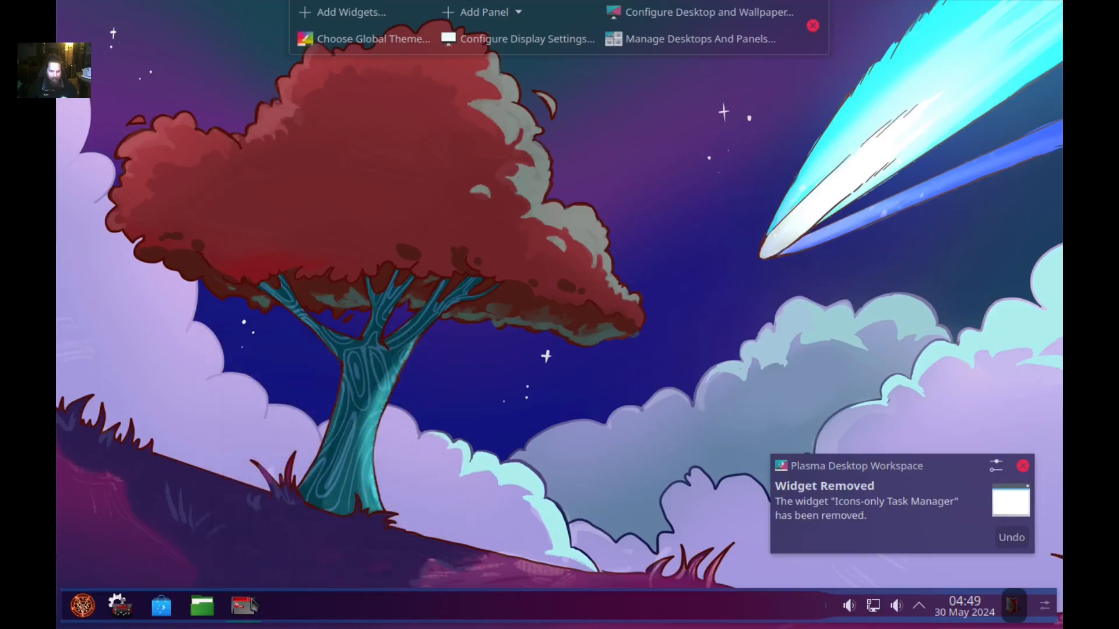
# Reposition the Konsole window, then move the centred panel to the top screen edge and exit edit mode.
pyautogui.click(244, 606)
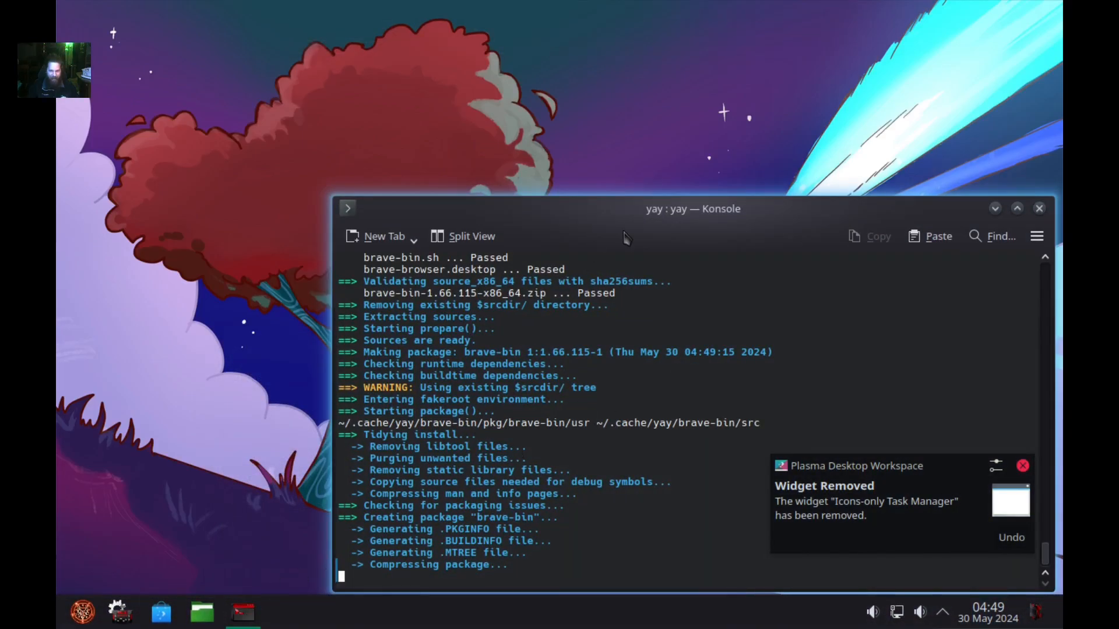
pyautogui.moveTo(626, 200); pyautogui.dragTo(501, 80)
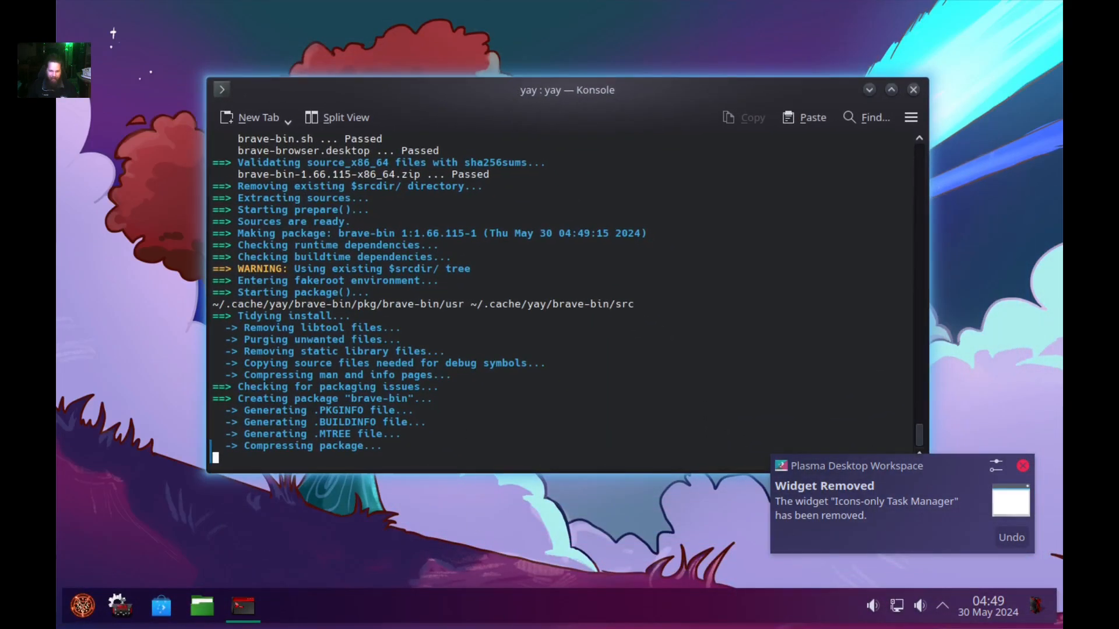
pyautogui.rightClick(517, 621)
pyautogui.click(561, 582)
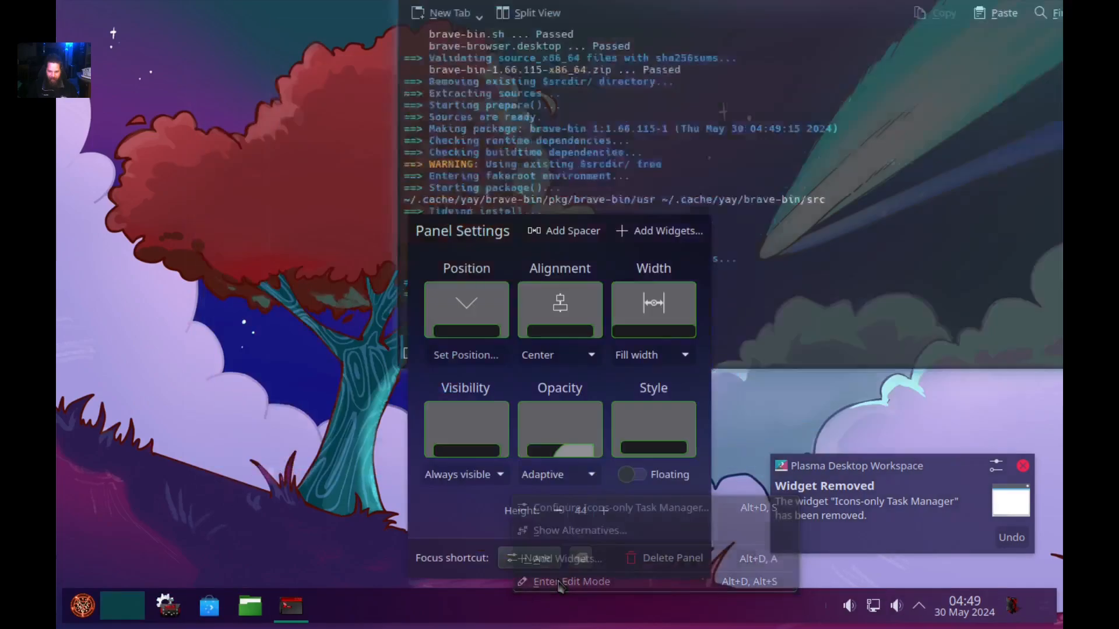
pyautogui.click(560, 359)
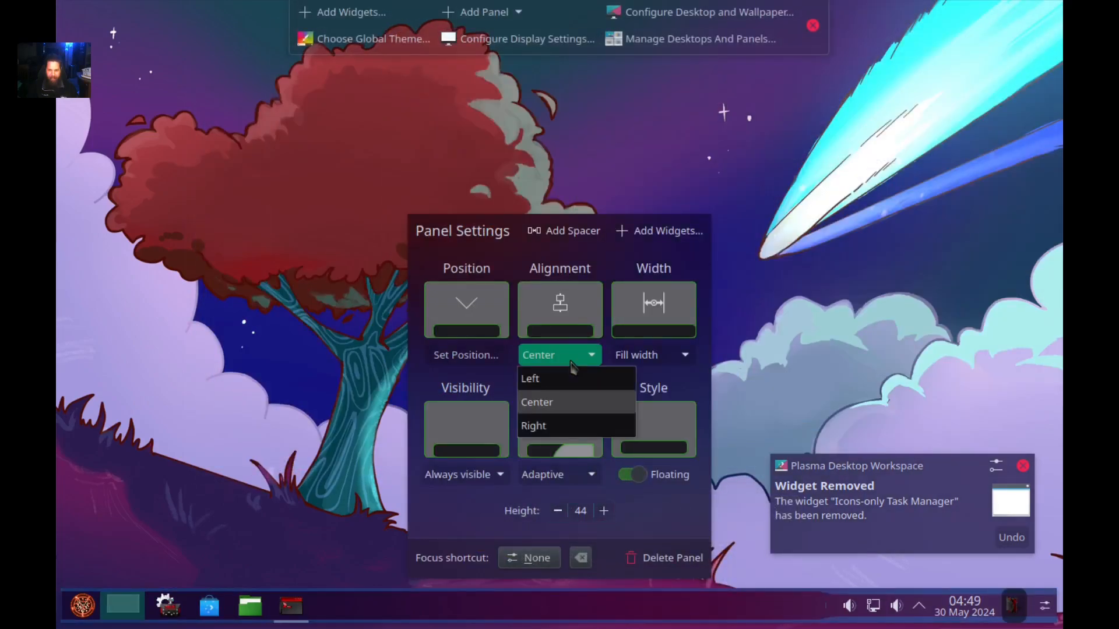
pyautogui.click(553, 361)
pyautogui.click(466, 355)
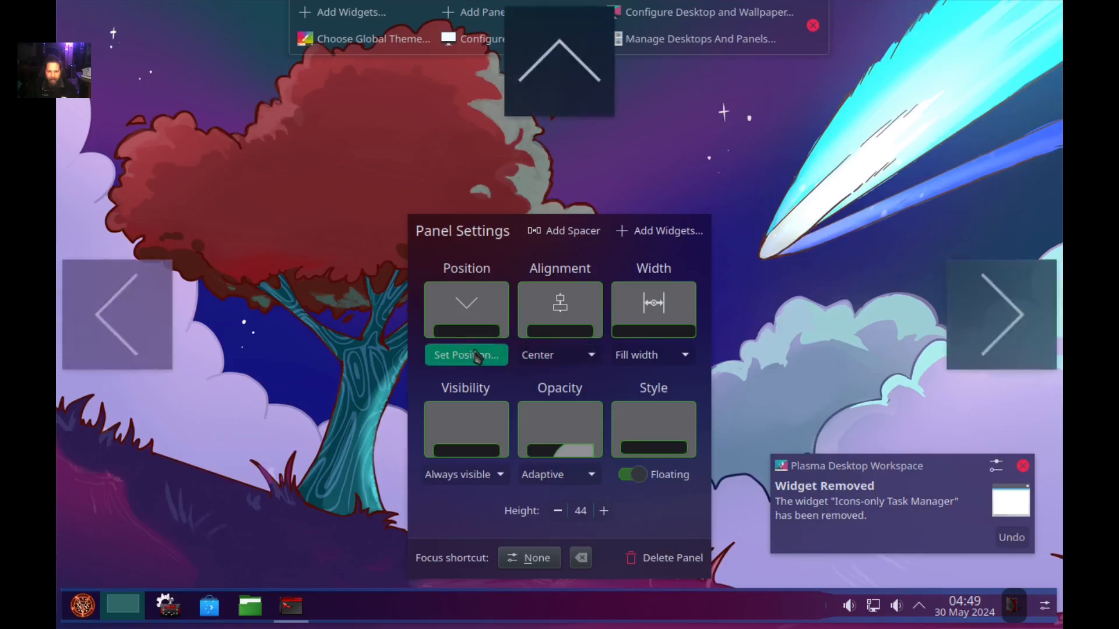
pyautogui.click(603, 61)
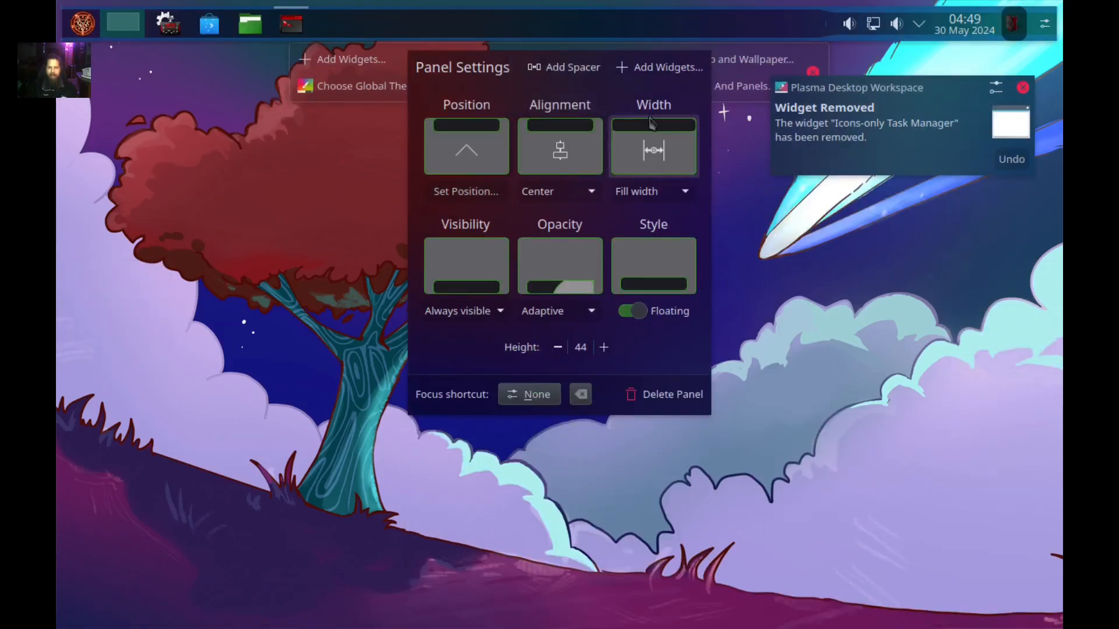
pyautogui.click(813, 71)
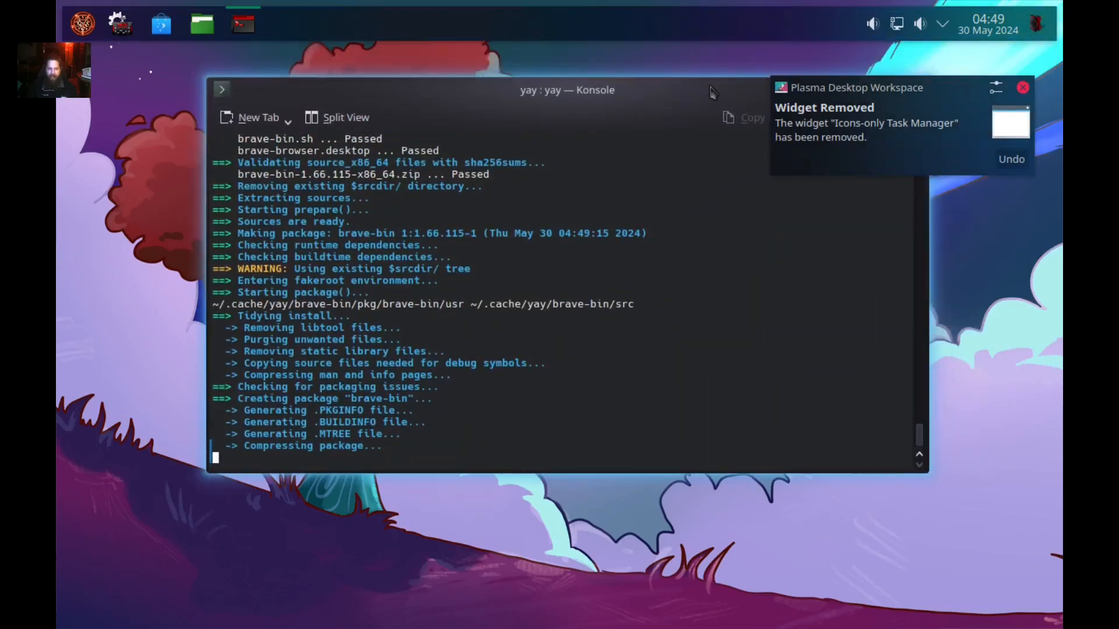
pyautogui.click(1023, 87)
# Confirm the brave-bin installation, then exit Konsole once it finishes.
pyautogui.moveTo(628, 89); pyautogui.dragTo(617, 127)
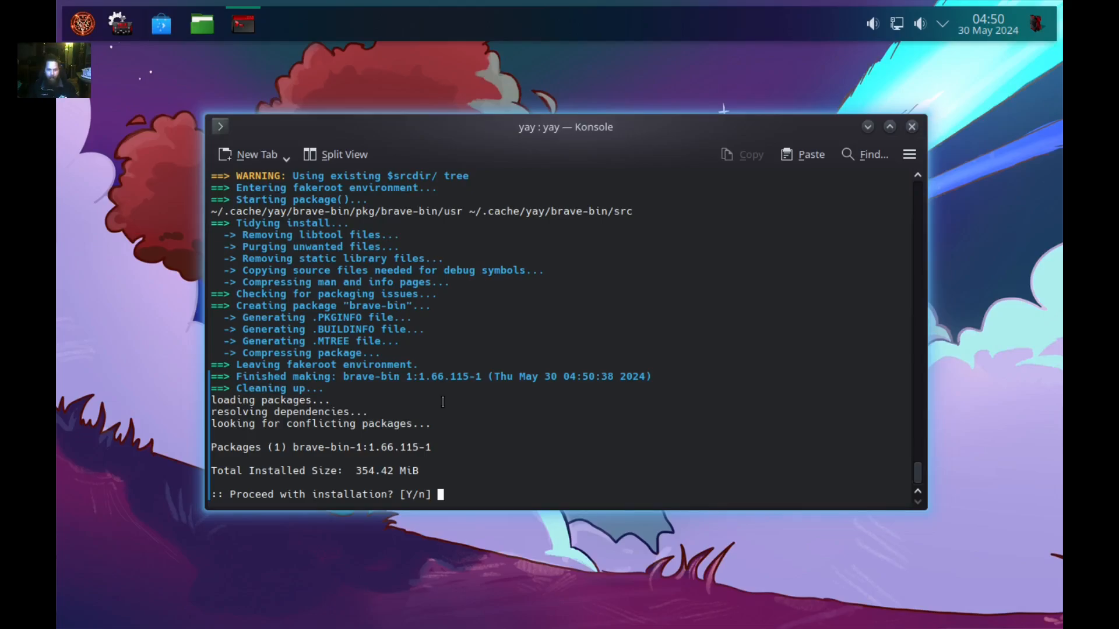
pyautogui.press('Return')
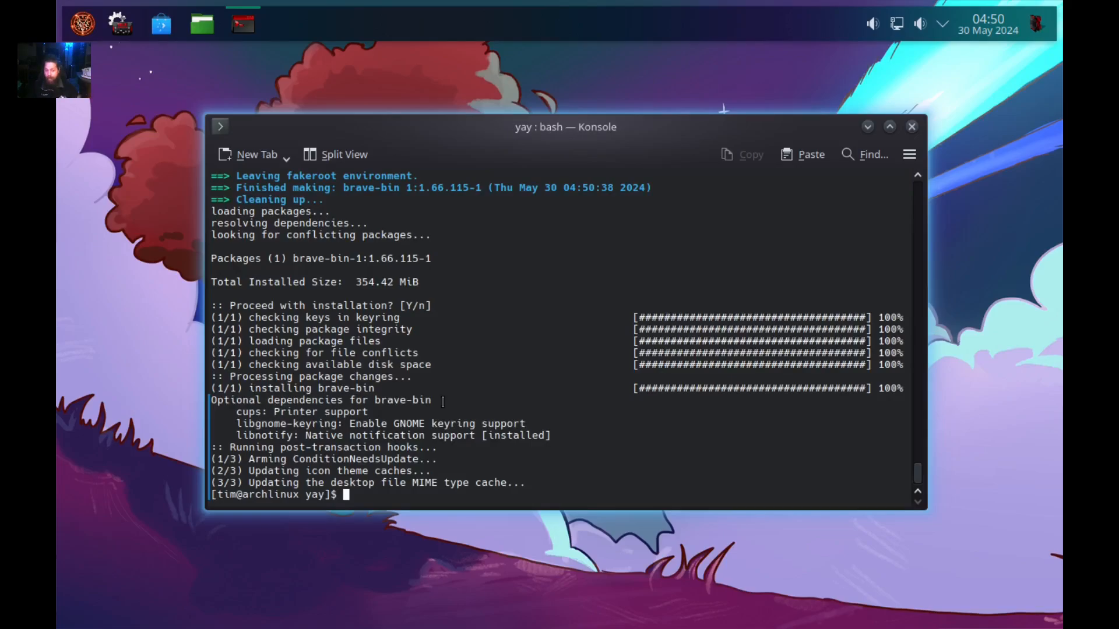
pyautogui.write('e')
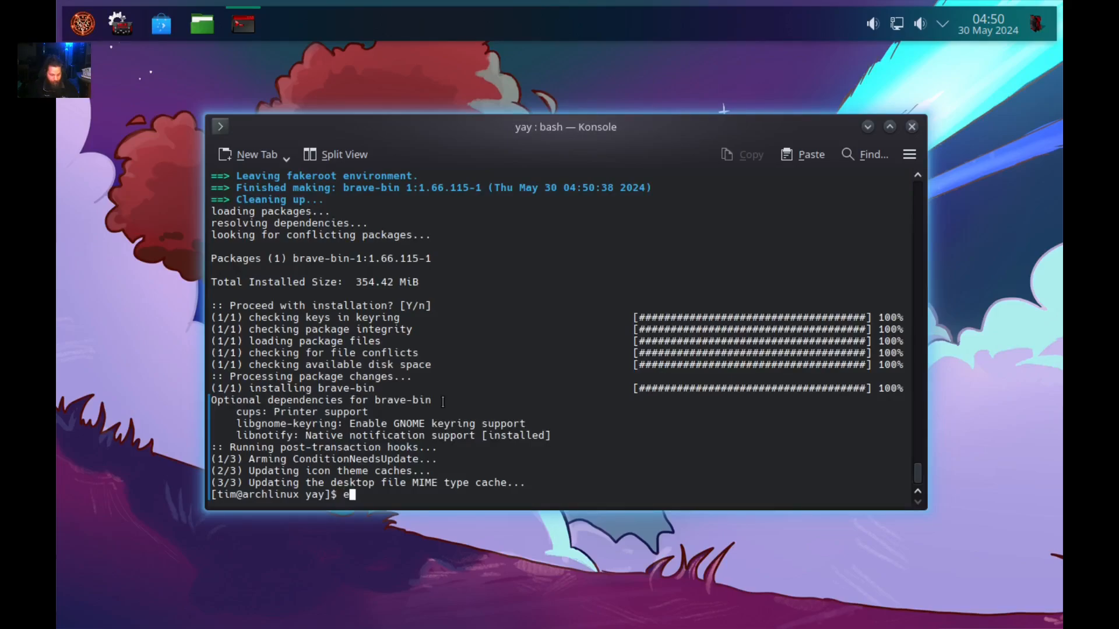
pyautogui.write('xc')
pyautogui.press('BackSpace')
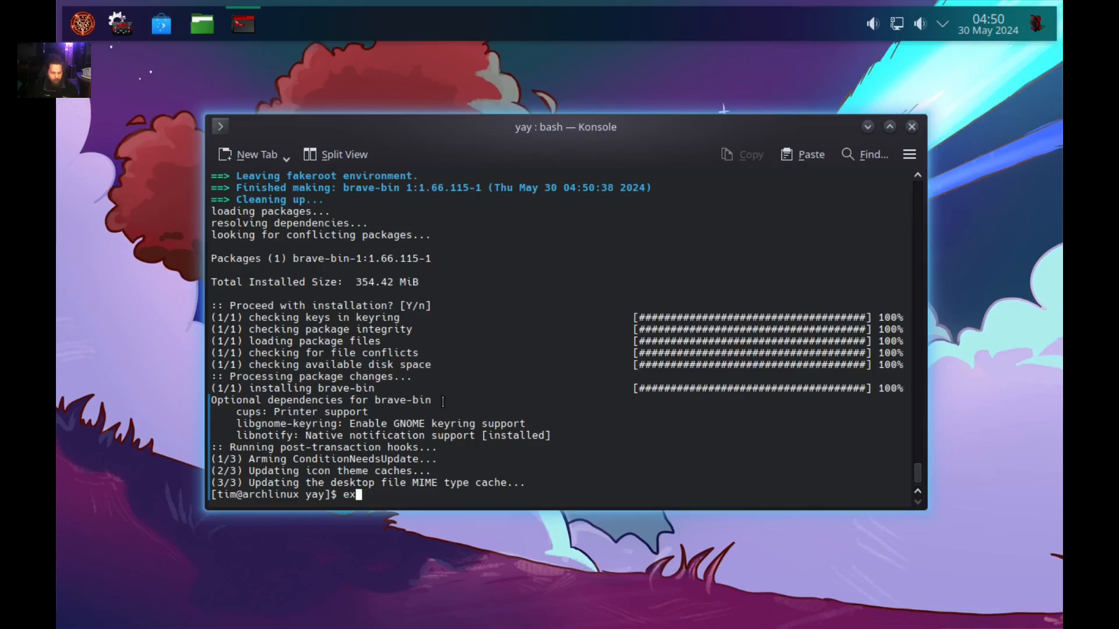
pyautogui.write('it')
pyautogui.press('Return')
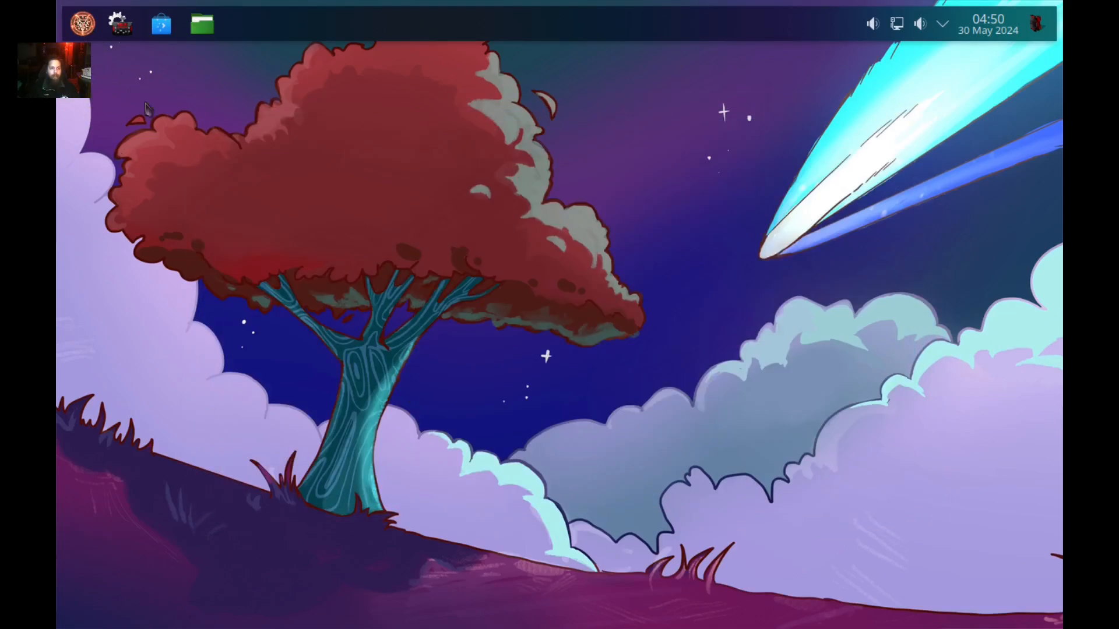
# Find Brave in the launcher, pin it to the taskbar and launch it from there.
pyautogui.click(83, 25)
pyautogui.moveTo(245, 261)
pyautogui.write('bra')
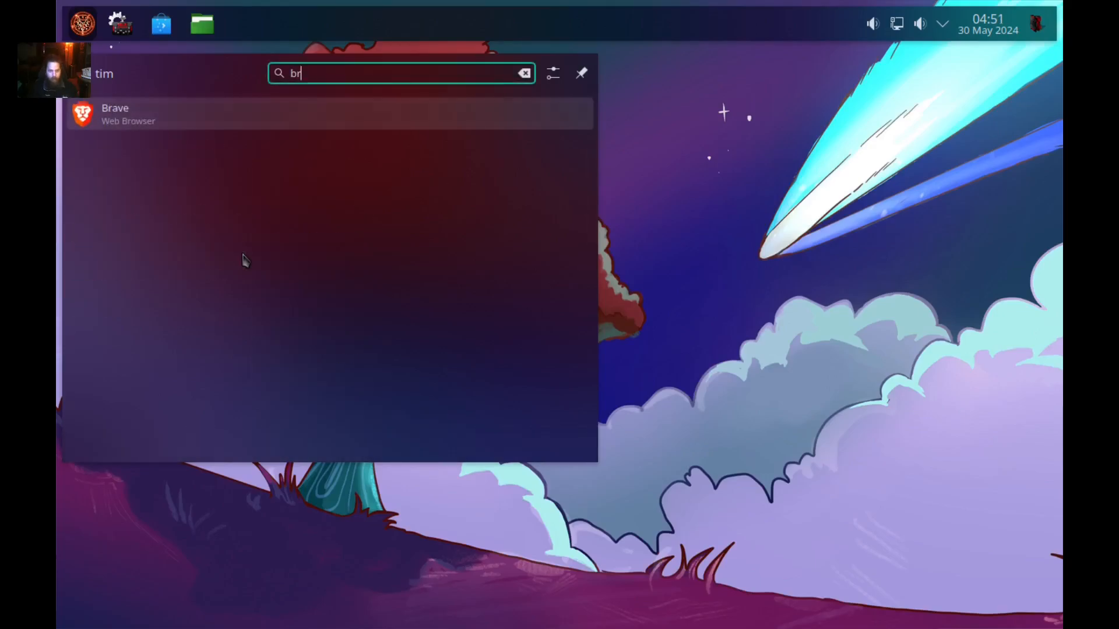
pyautogui.rightClick(139, 106)
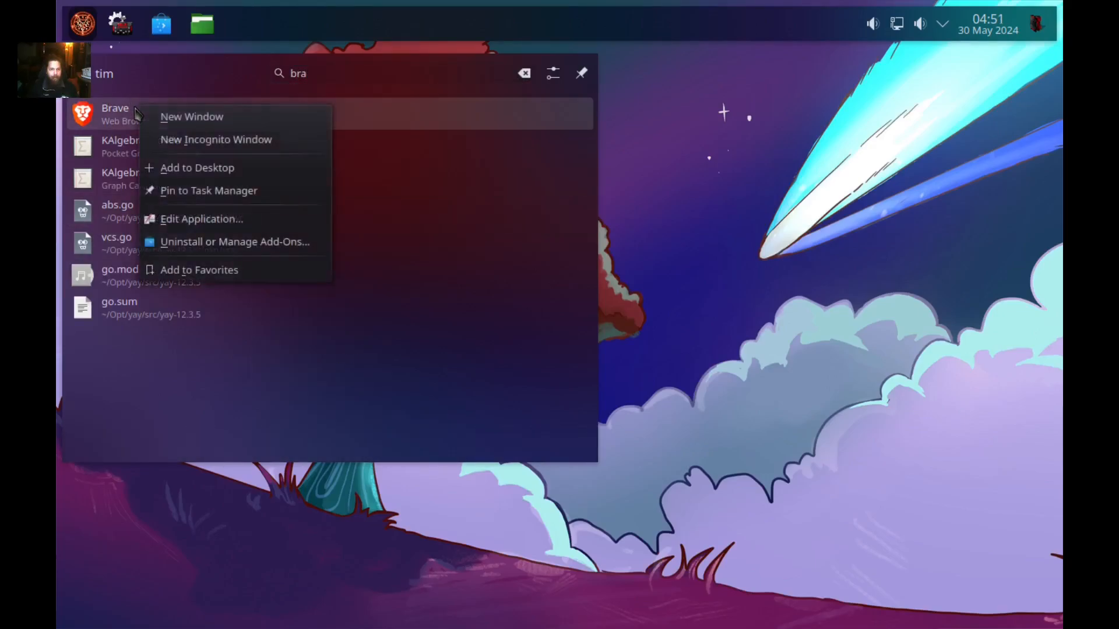
pyautogui.click(194, 192)
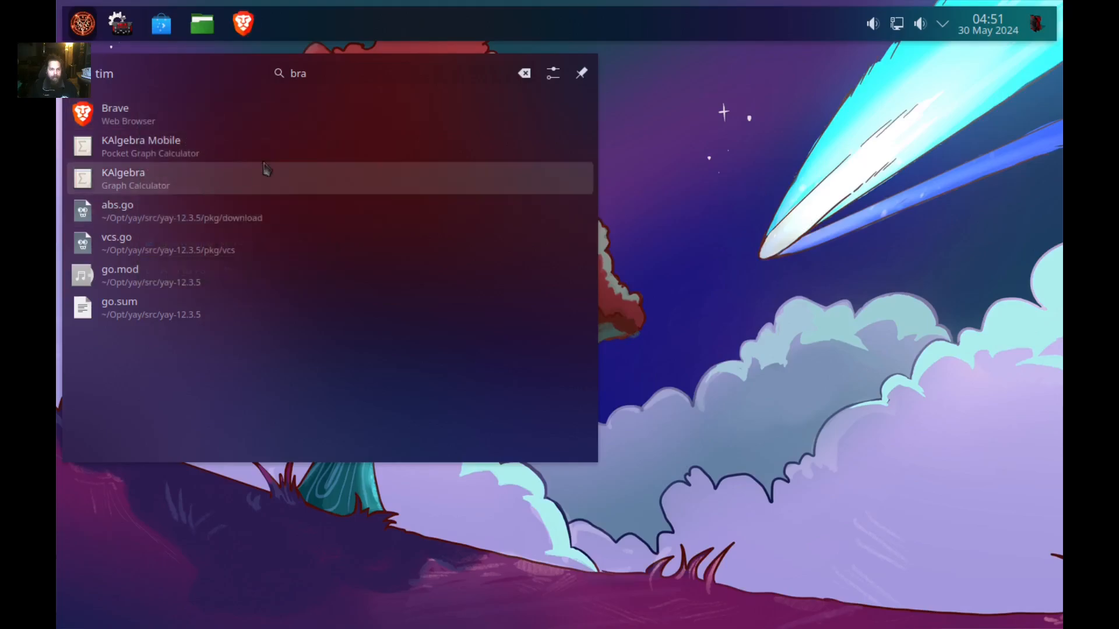
pyautogui.click(729, 178)
pyautogui.click(243, 24)
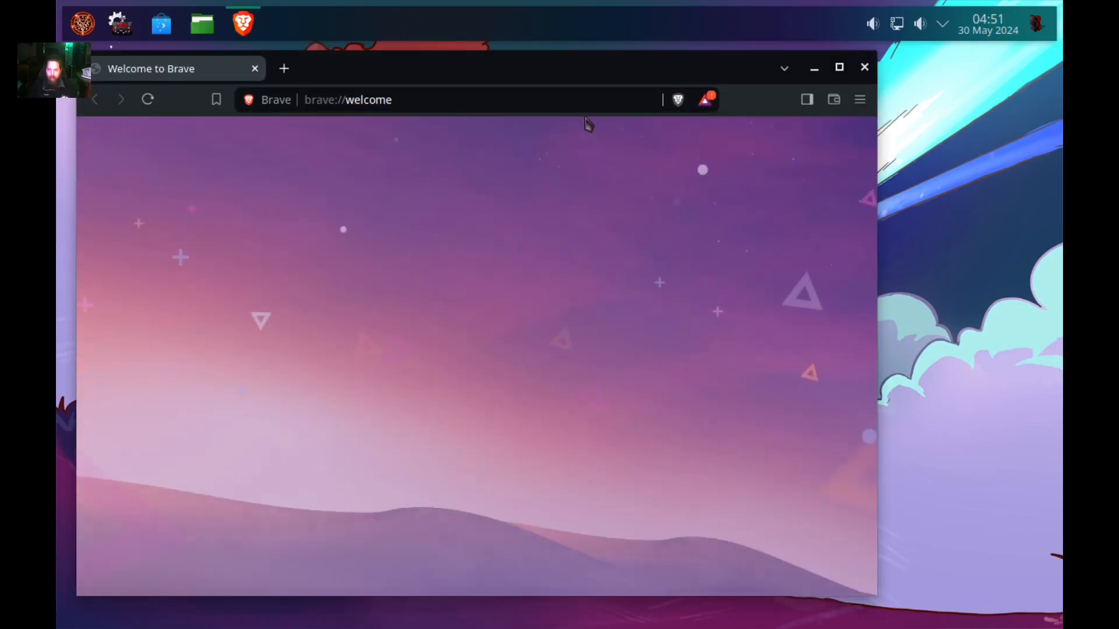
# Set Brave as default browser in Dark mode, skip Brave Search help, and untick both data-sharing boxes.
pyautogui.moveTo(551, 66); pyautogui.dragTo(621, 59)
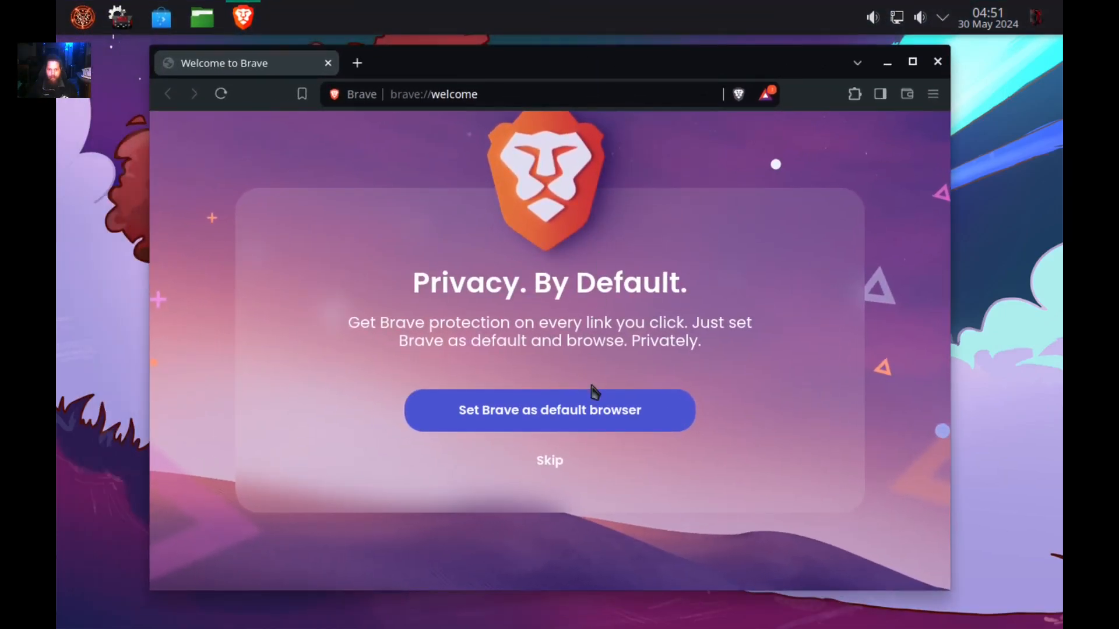
pyautogui.click(564, 425)
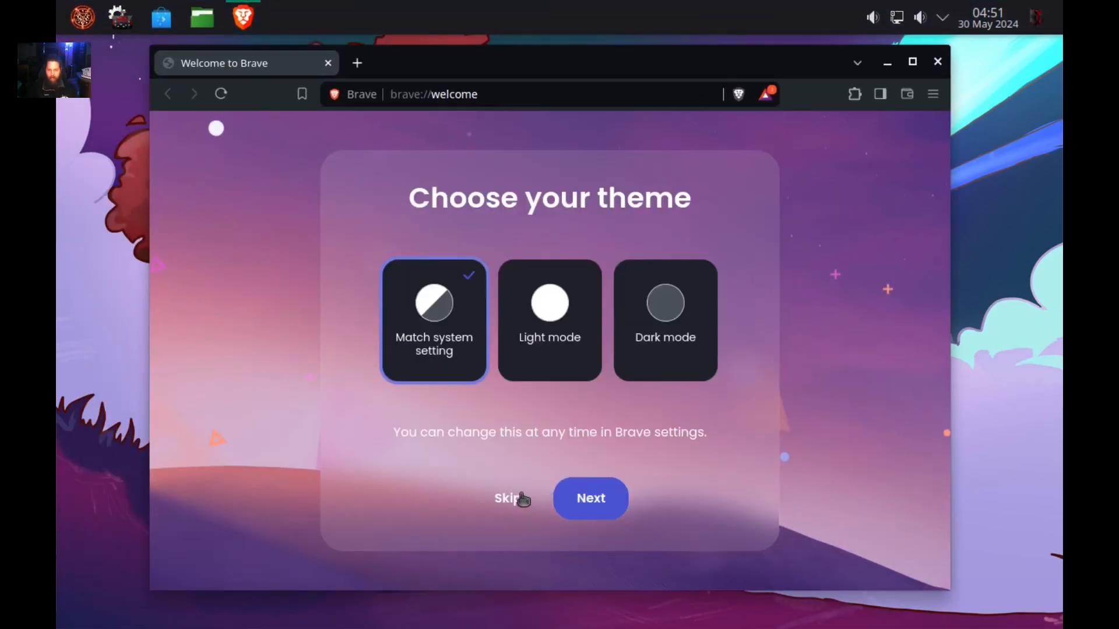
pyautogui.click(684, 324)
pyautogui.click(571, 505)
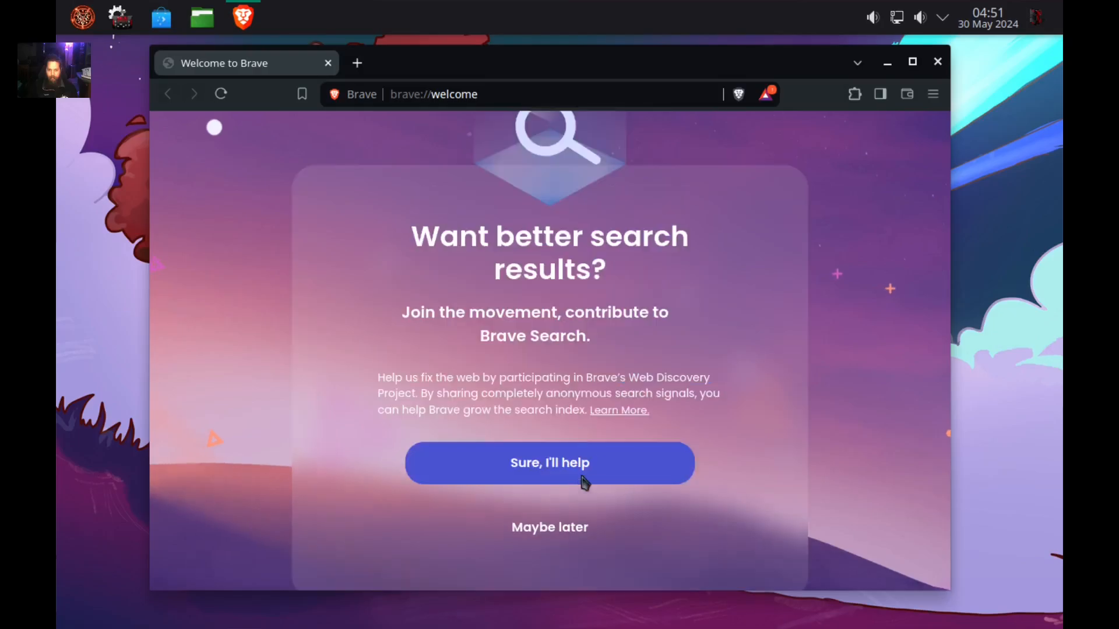
pyautogui.click(567, 542)
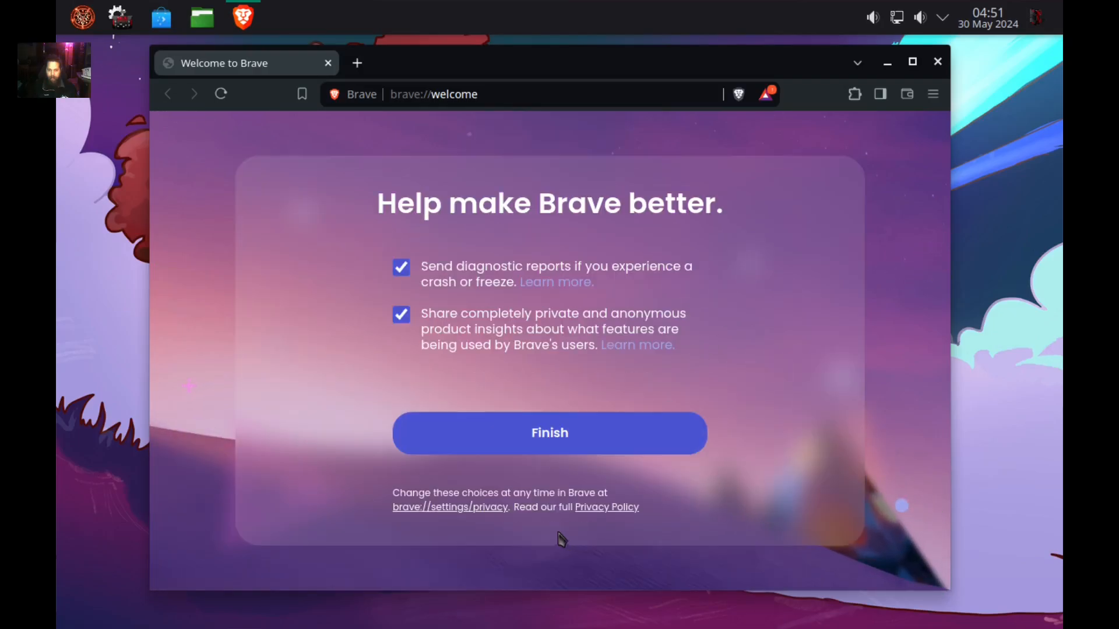
pyautogui.click(400, 268)
pyautogui.click(401, 315)
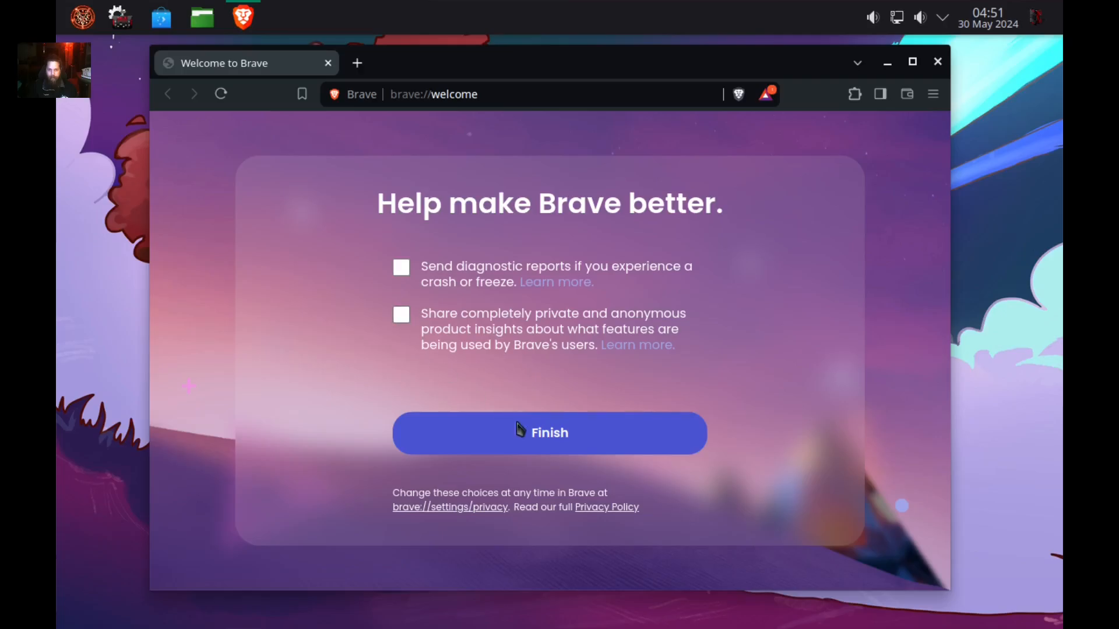
pyautogui.click(515, 431)
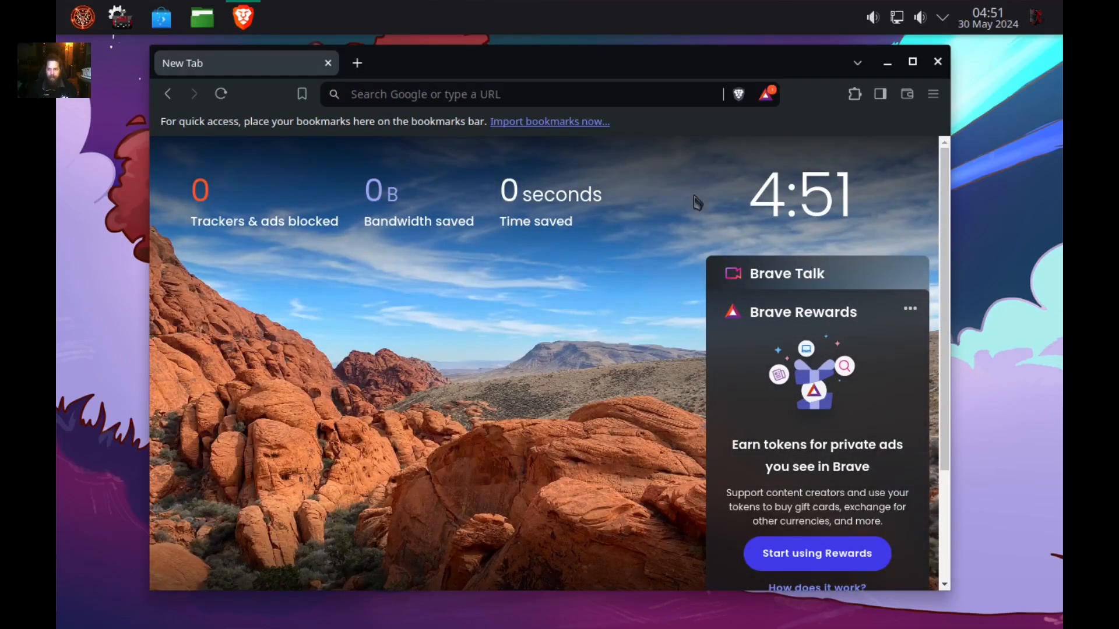
# In Appearance settings, try the system title bar, then revert to Brave's own title bar.
pyautogui.click(933, 93)
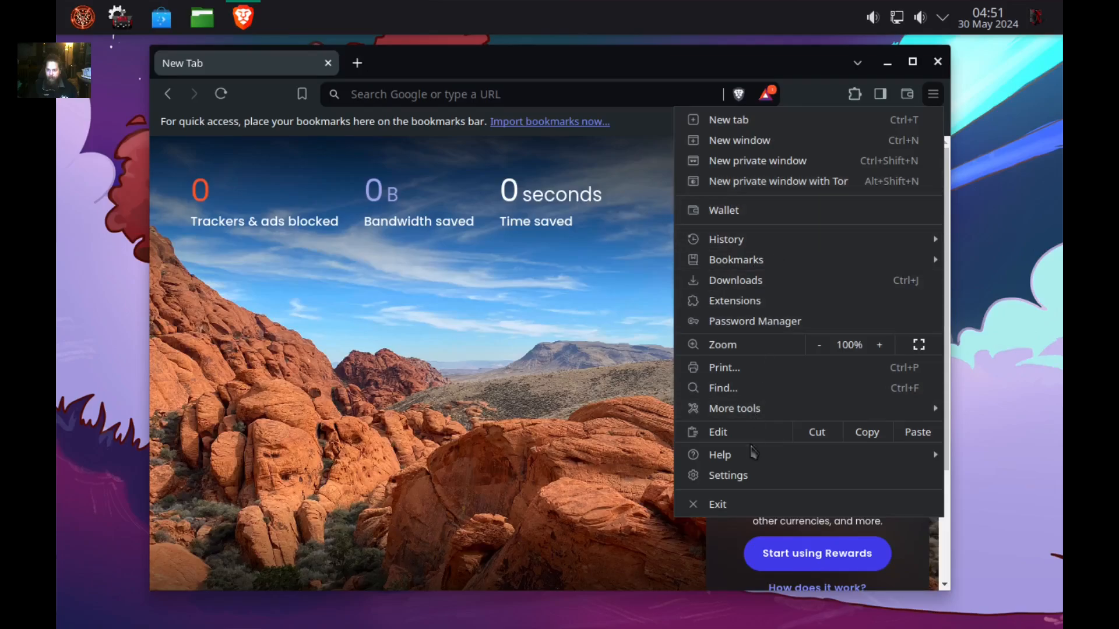
pyautogui.click(756, 476)
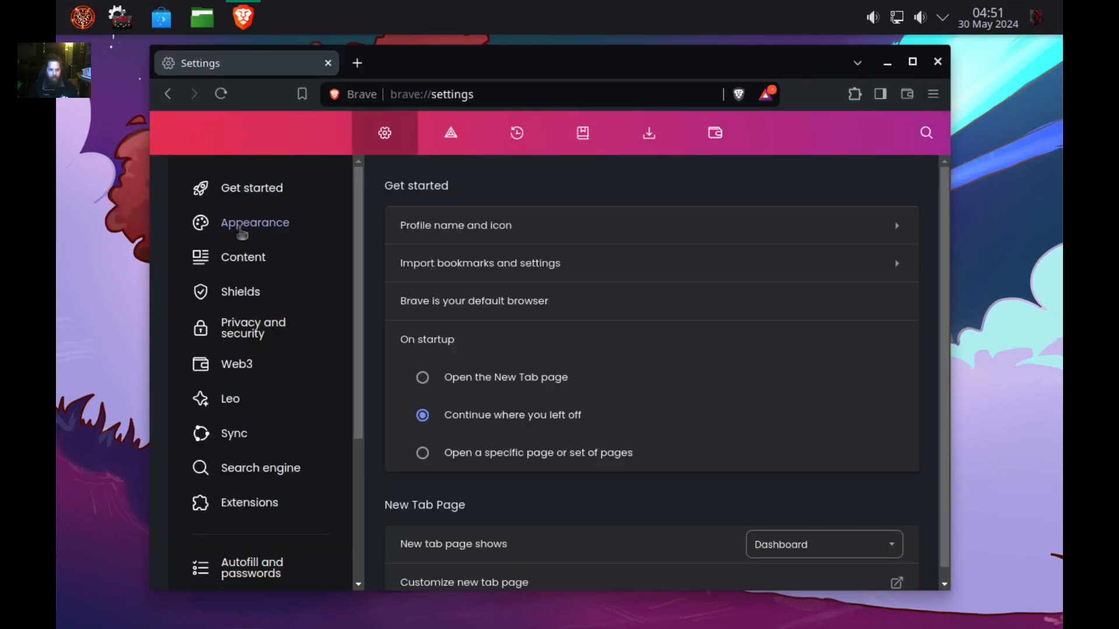
pyautogui.click(242, 227)
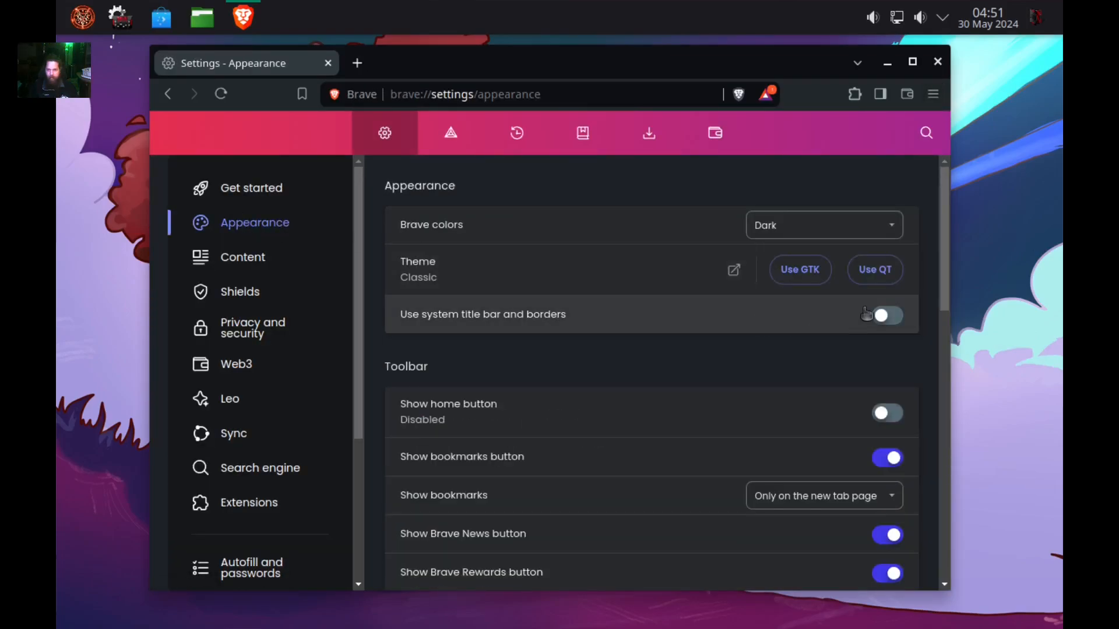
pyautogui.click(898, 317)
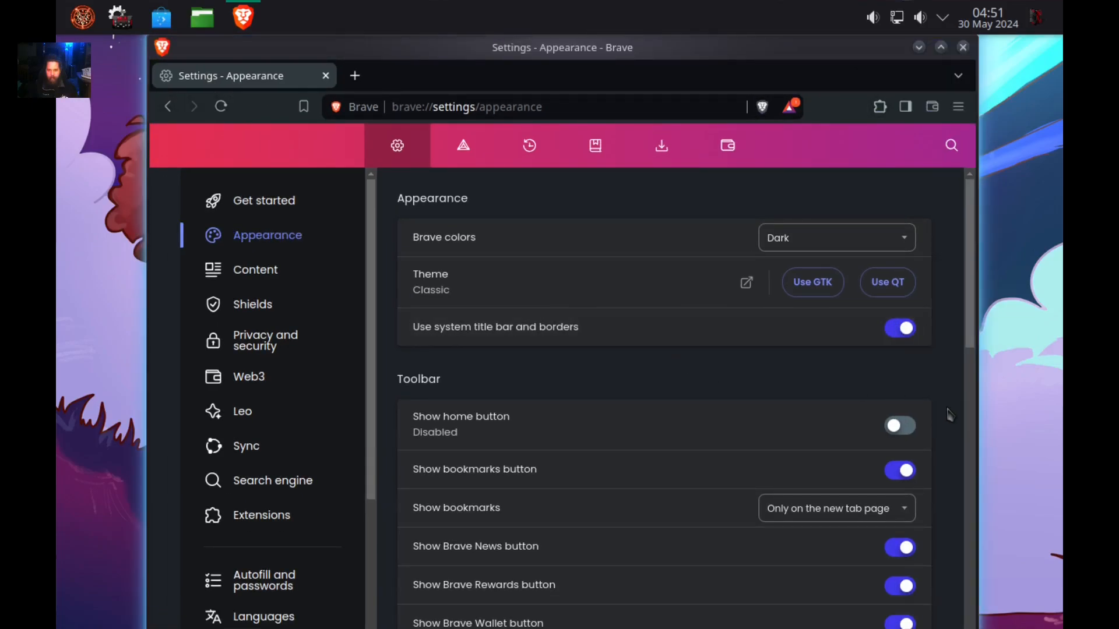
pyautogui.click(895, 338)
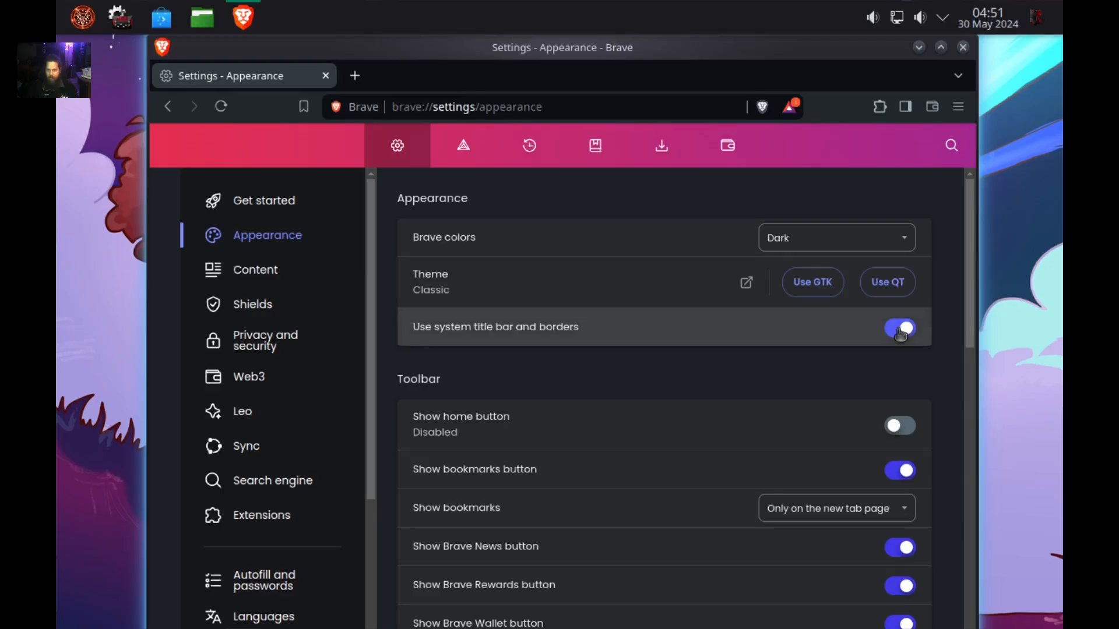
# Enable the home button, wide address bar and always-full URLs, then go to Privacy and security.
pyautogui.click(900, 403)
pyautogui.scroll(-10, 824, 404)
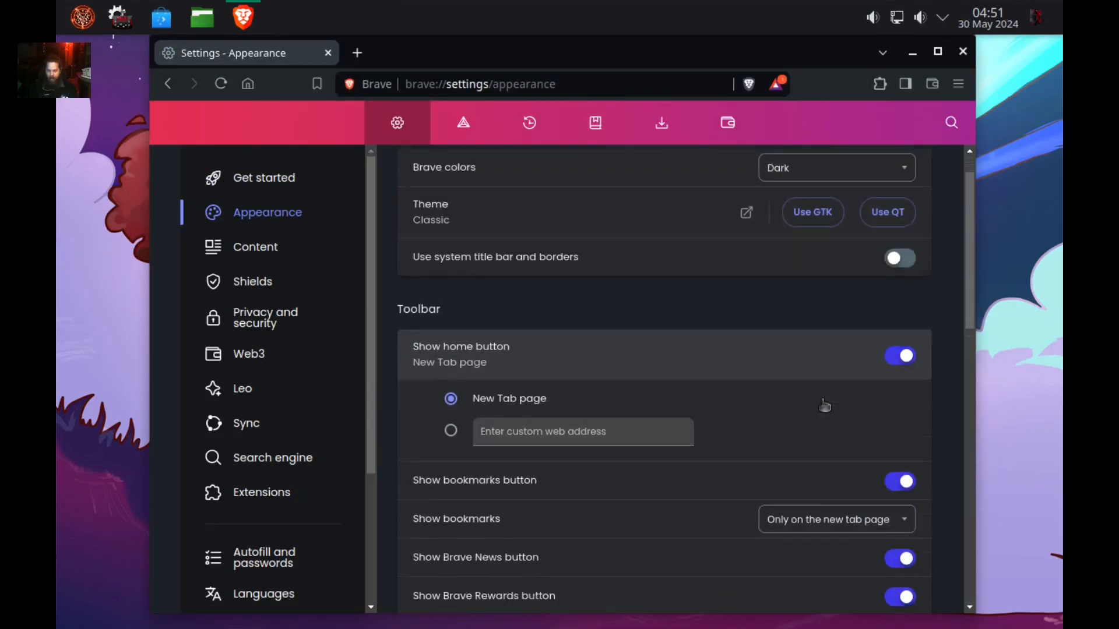
pyautogui.click(902, 330)
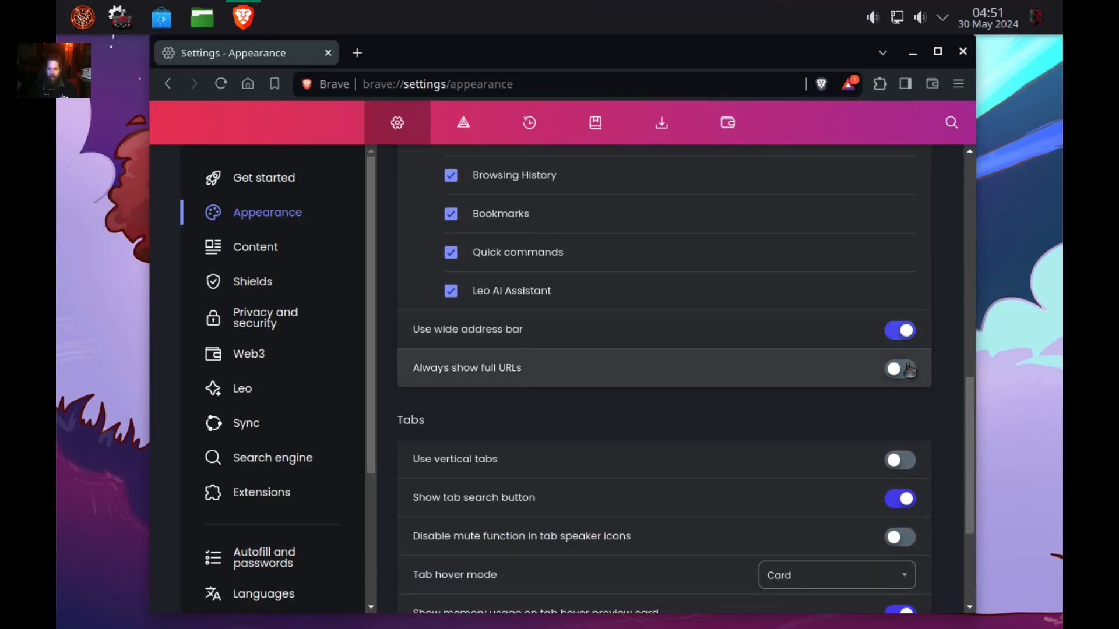
pyautogui.click(903, 371)
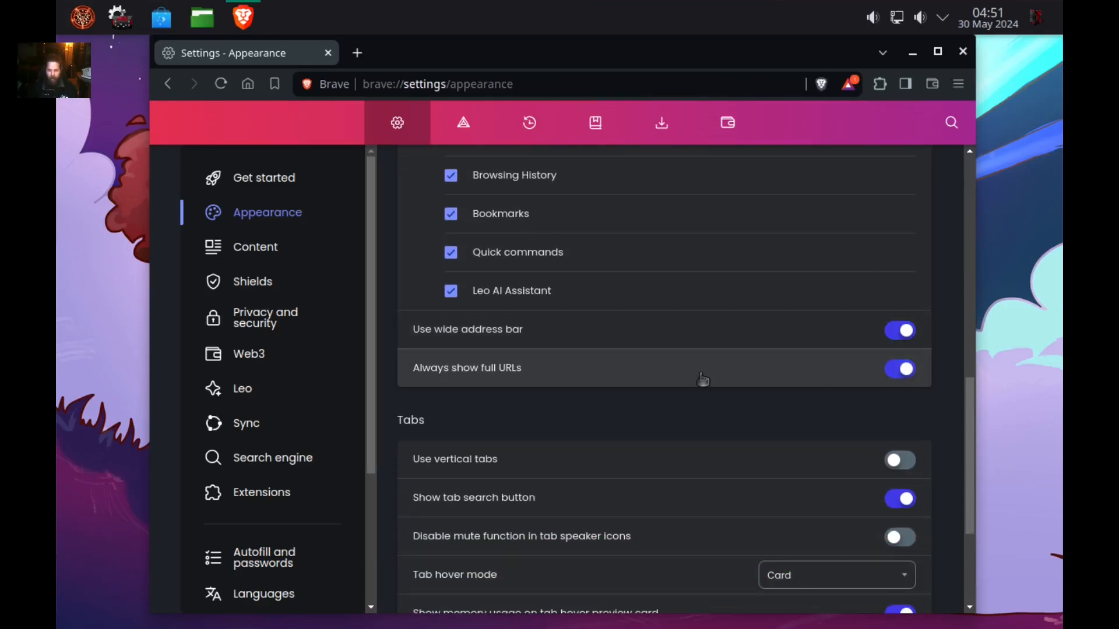
pyautogui.scroll(-5, 708, 373)
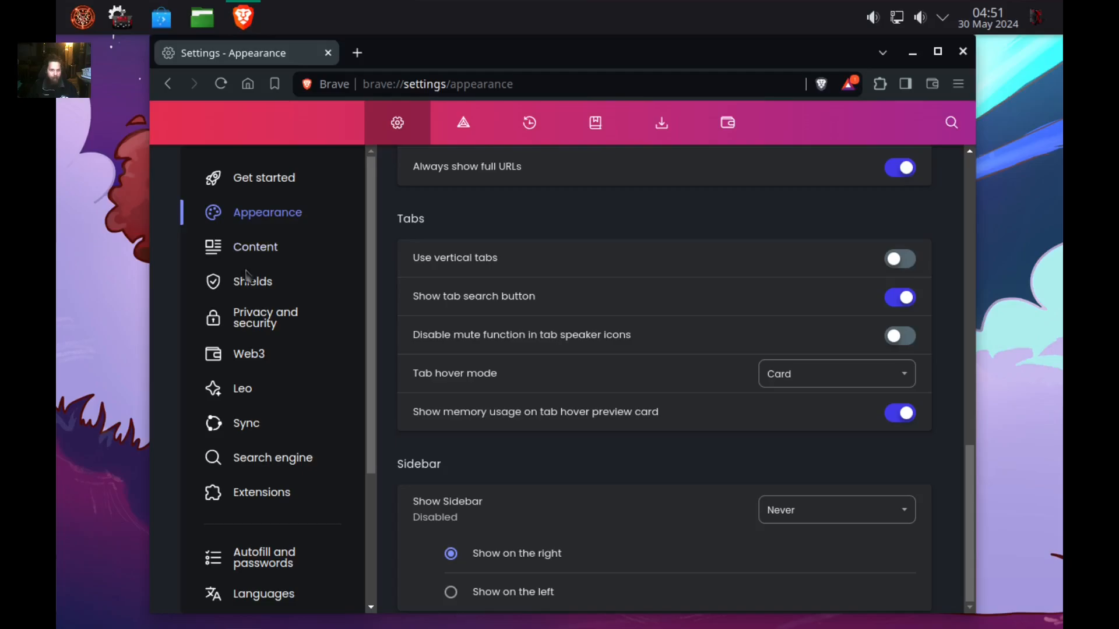
pyautogui.click(278, 319)
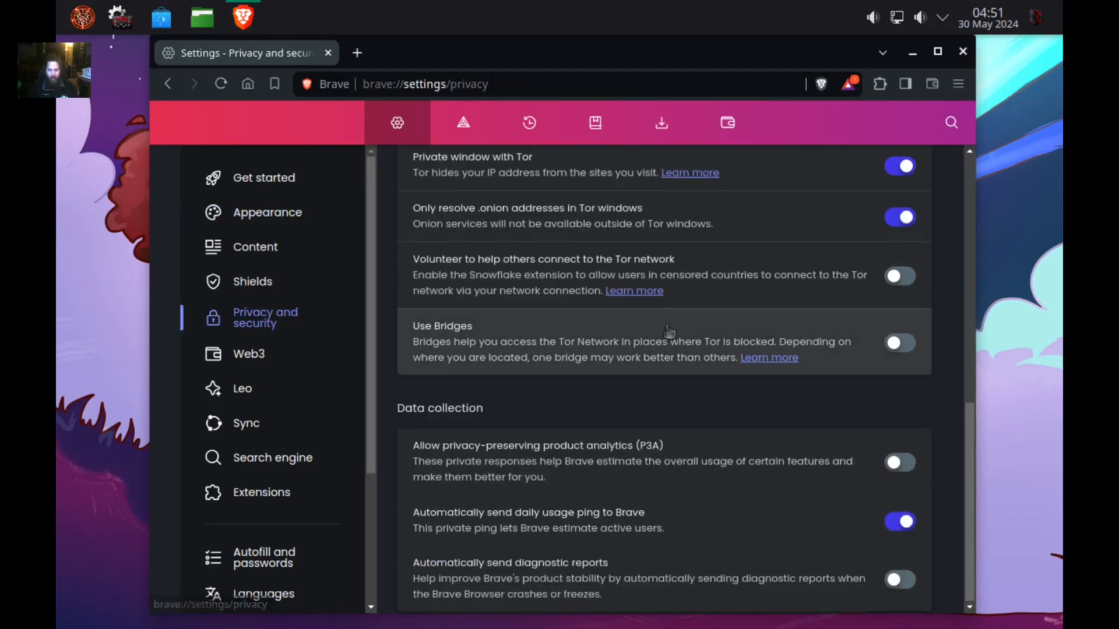
# Set On exit clearing for history, downloads, cookies, cache, passwords, autofill and hosted app data, and save.
pyautogui.scroll(10, 669, 331)
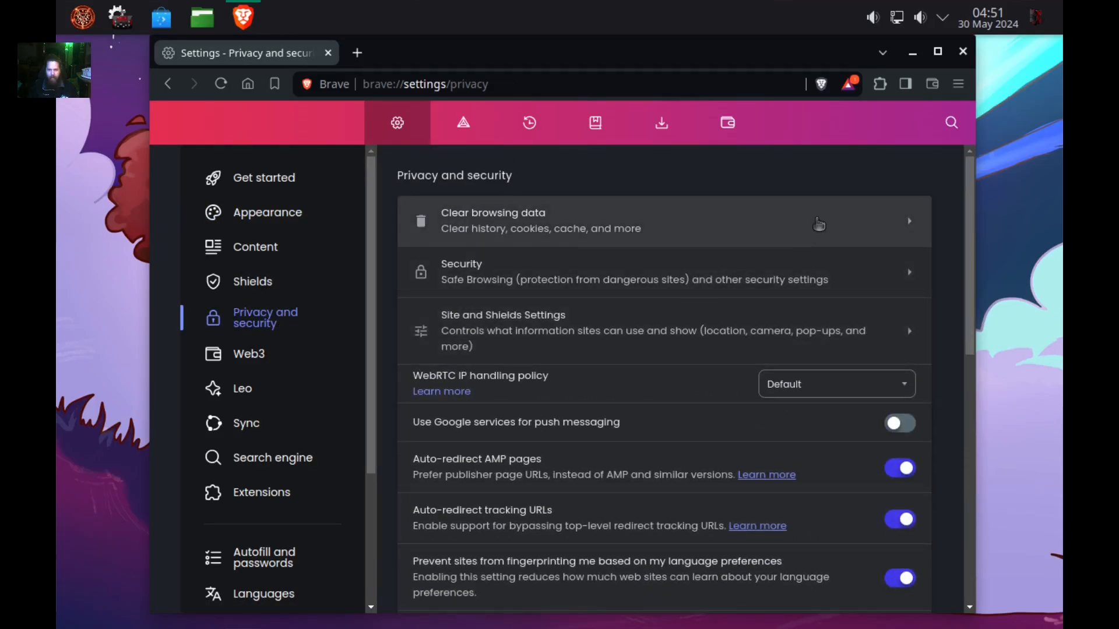
pyautogui.click(819, 224)
pyautogui.click(699, 224)
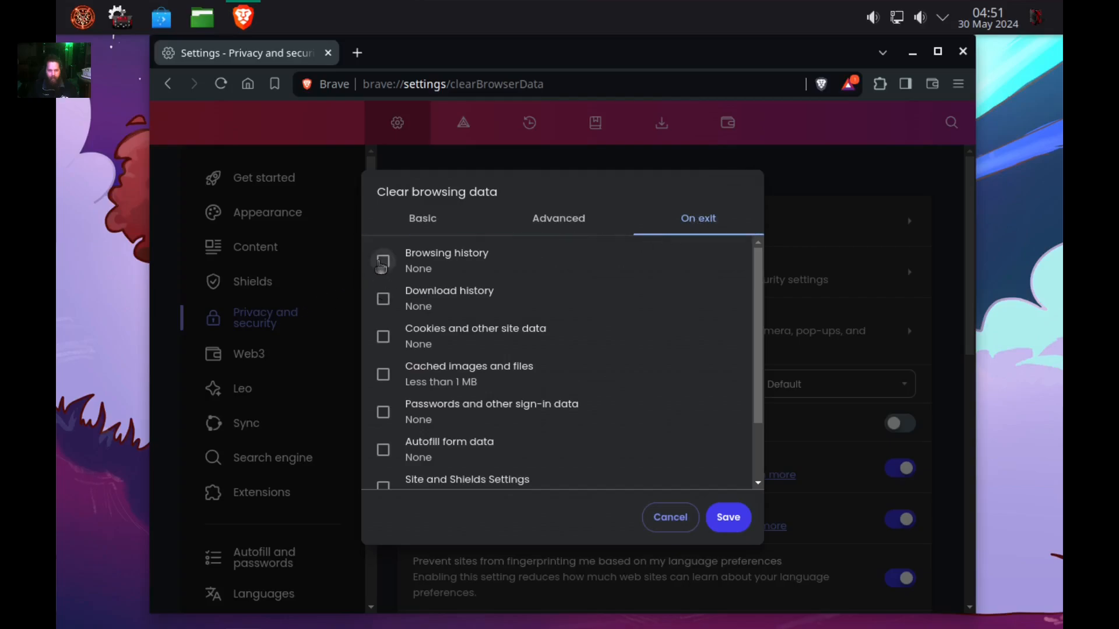
pyautogui.click(383, 261)
pyautogui.click(382, 337)
pyautogui.click(383, 374)
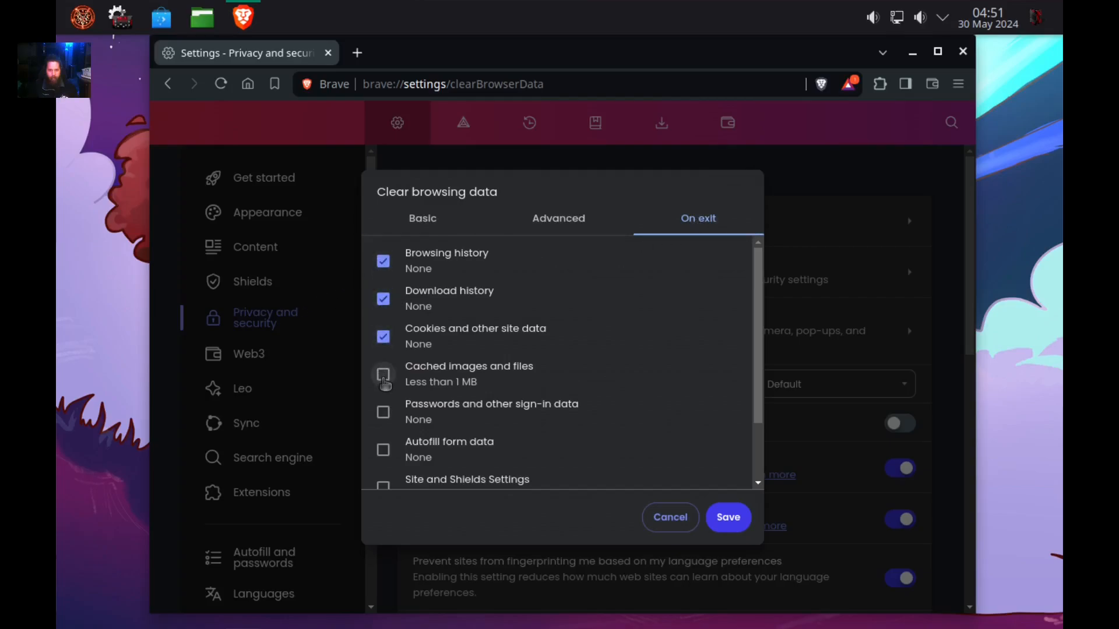
pyautogui.click(383, 412)
pyautogui.click(382, 450)
pyautogui.click(383, 485)
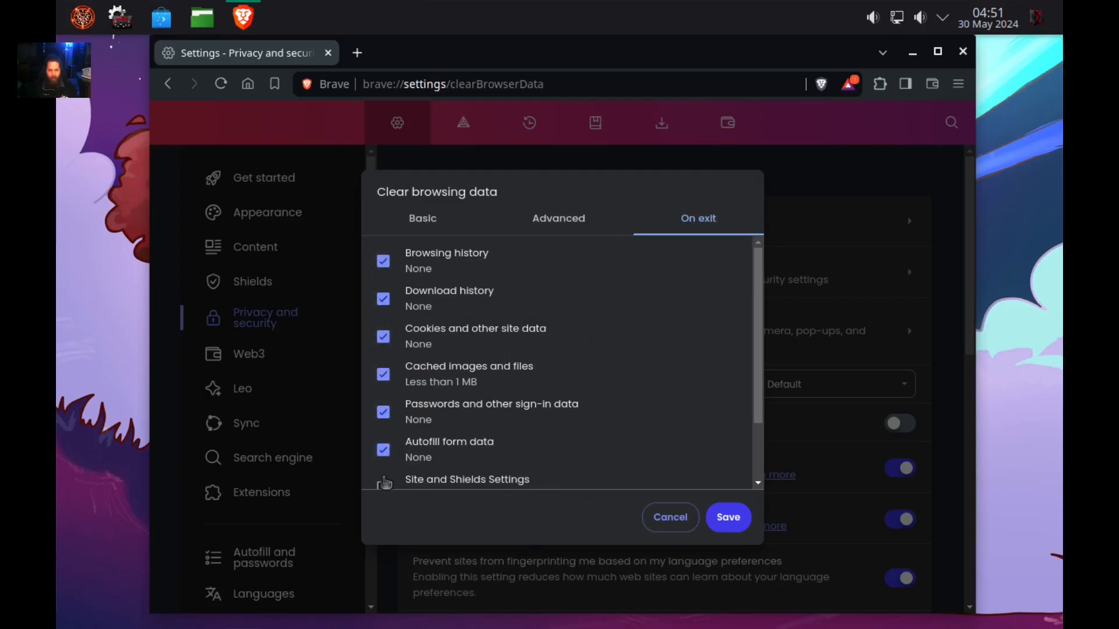
pyautogui.scroll(-2, 373, 473)
pyautogui.click(383, 447)
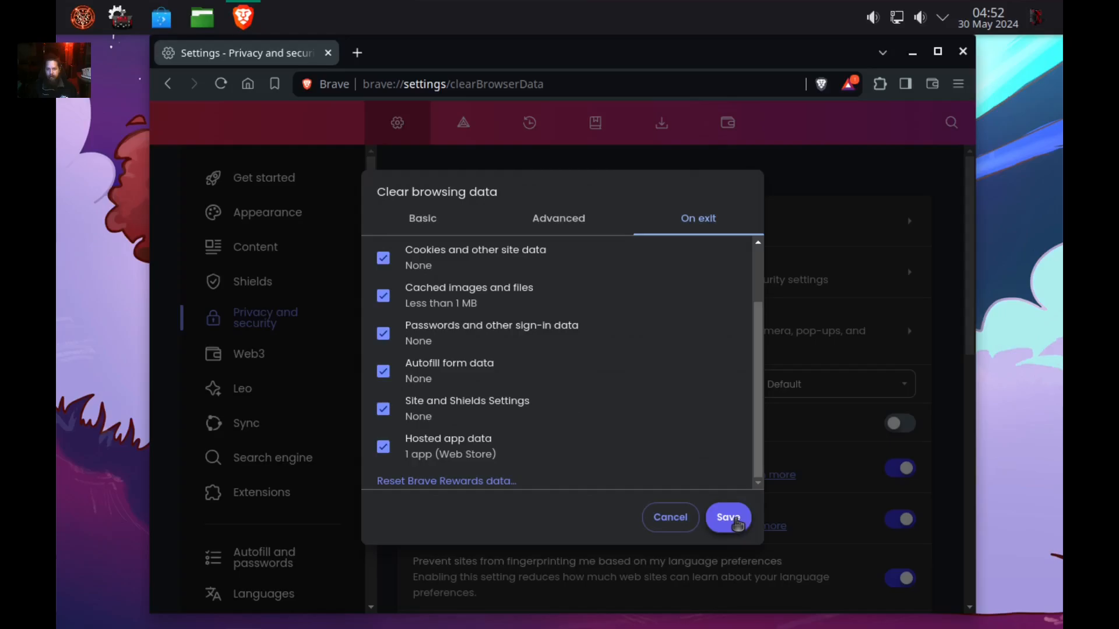
pyautogui.click(737, 525)
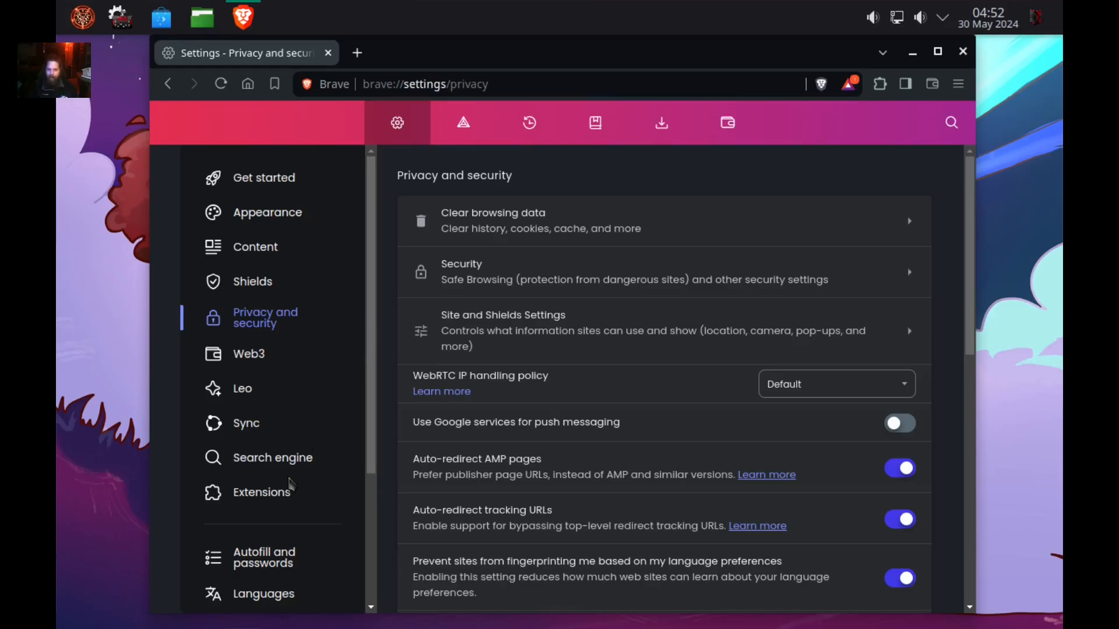
# Choose DuckDuckGo as the search engine for Normal and Private windows, then go Home.
pyautogui.click(294, 459)
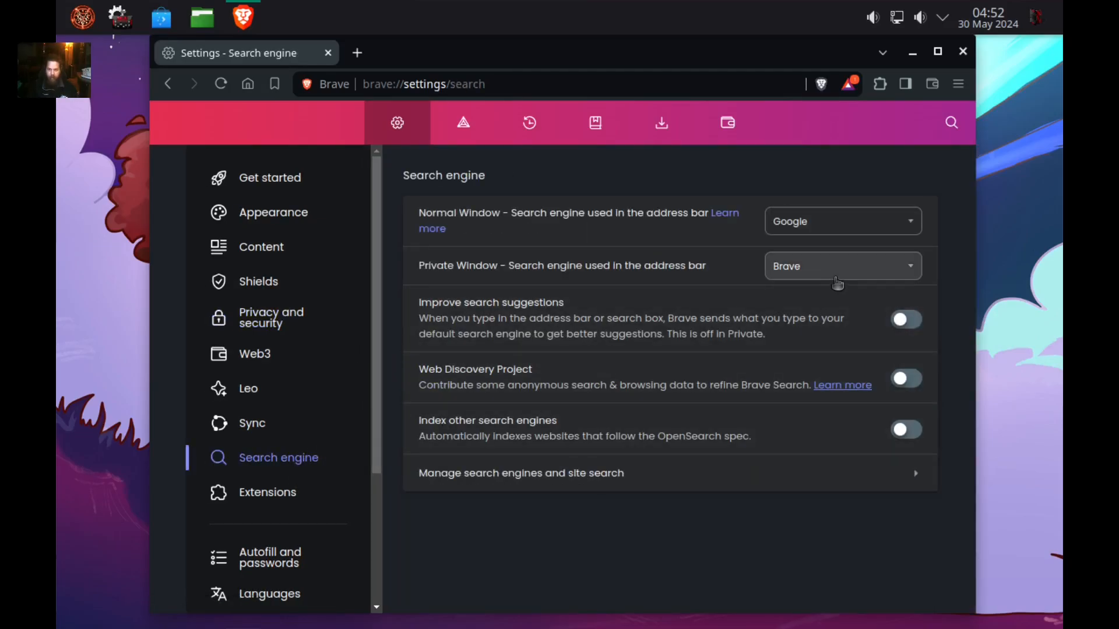
pyautogui.click(874, 225)
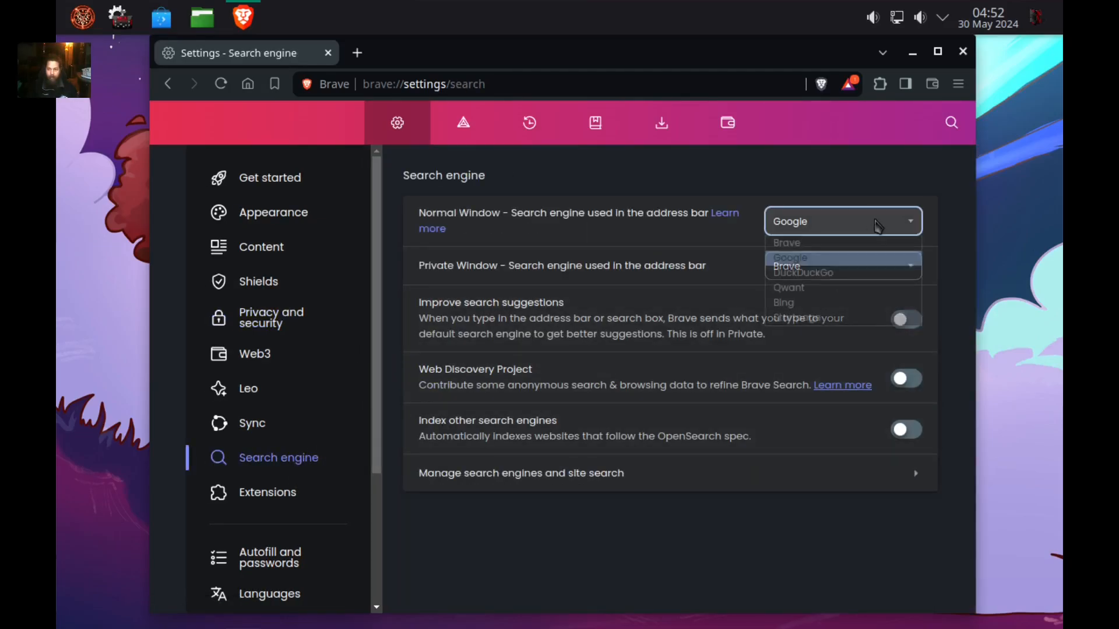
pyautogui.click(860, 274)
pyautogui.click(883, 268)
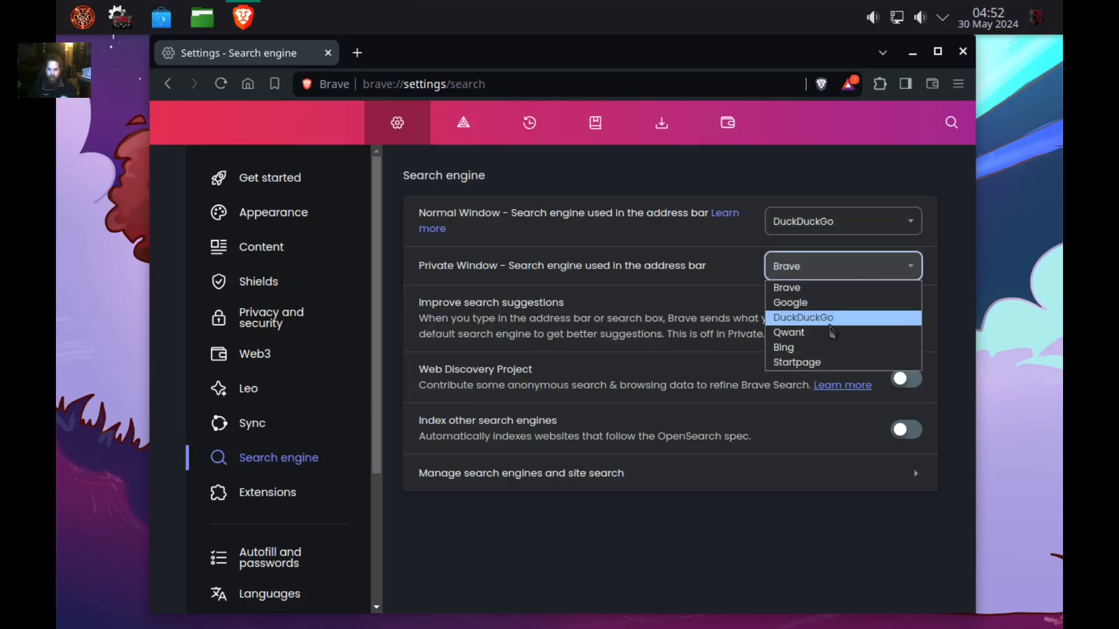
pyautogui.click(833, 319)
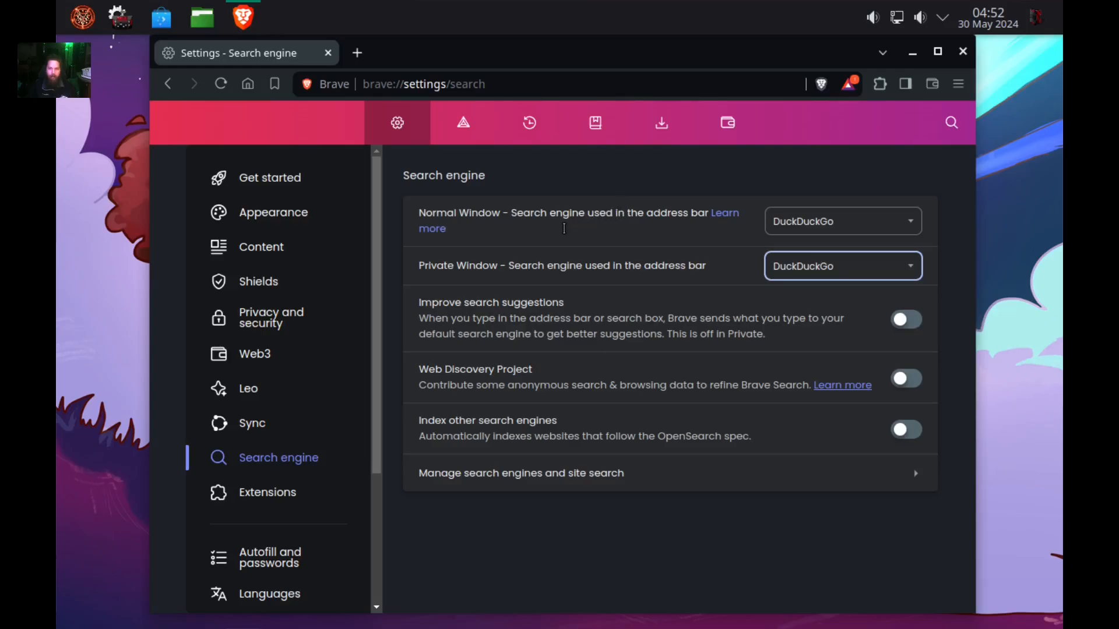
pyautogui.click(898, 231)
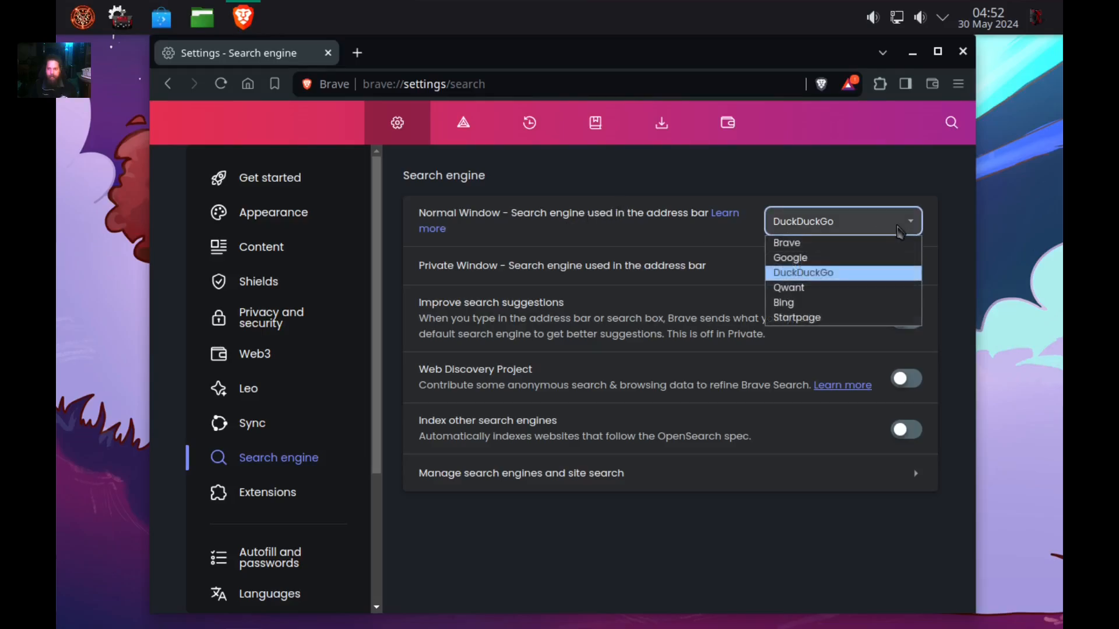
pyautogui.click(842, 273)
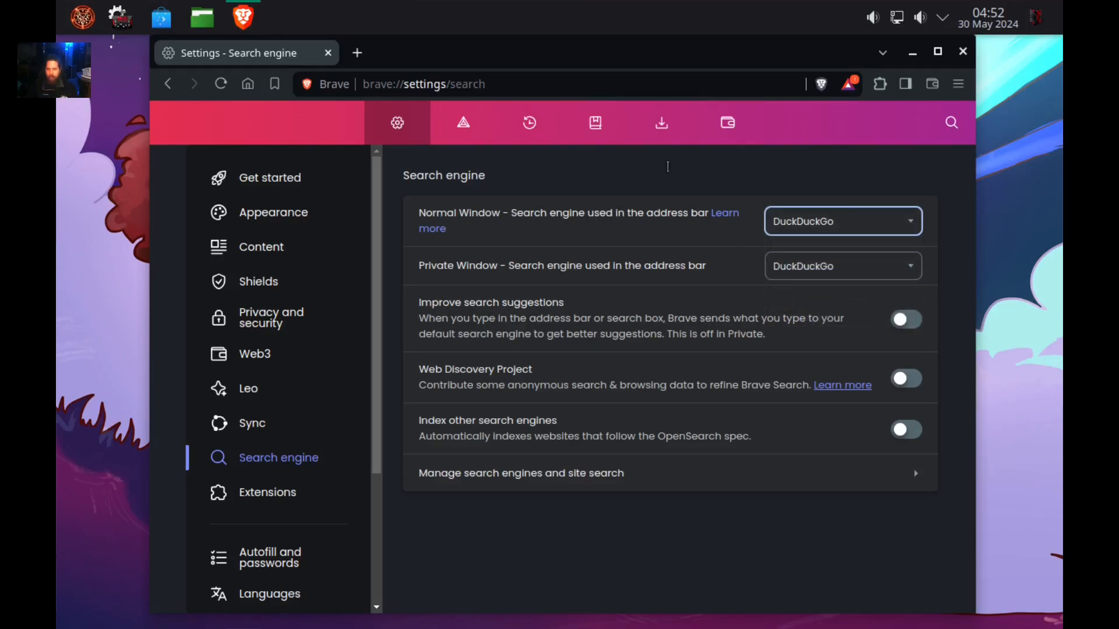
pyautogui.click(248, 85)
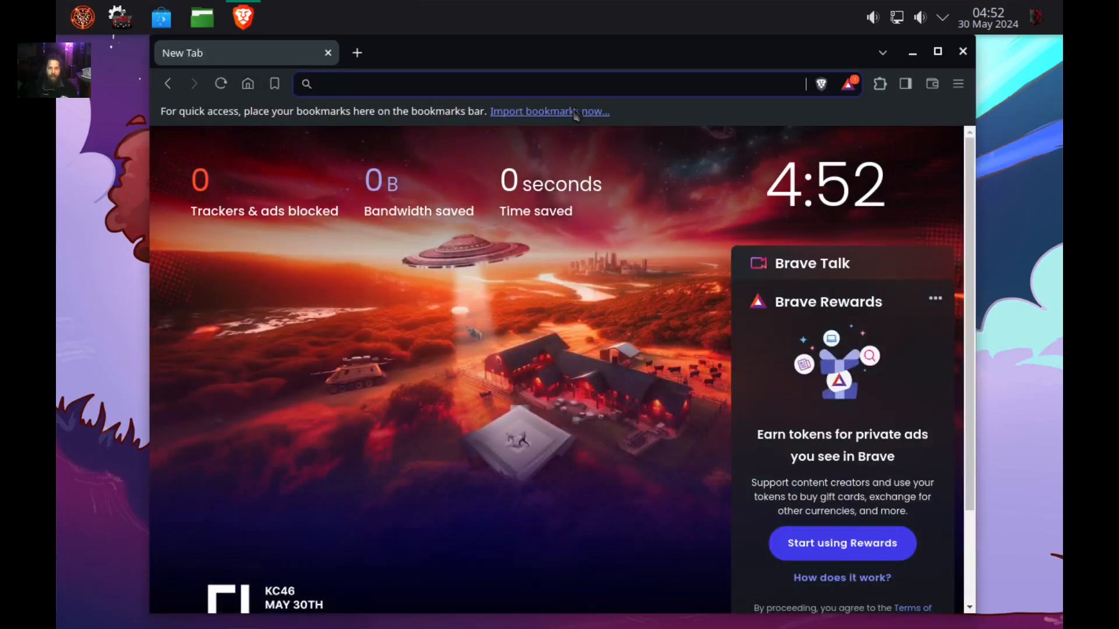
# Maximize Brave, search 'youtube' on DuckDuckGo, open YouTube, then close the tab and browser.
pyautogui.moveTo(639, 58); pyautogui.dragTo(641, 30)
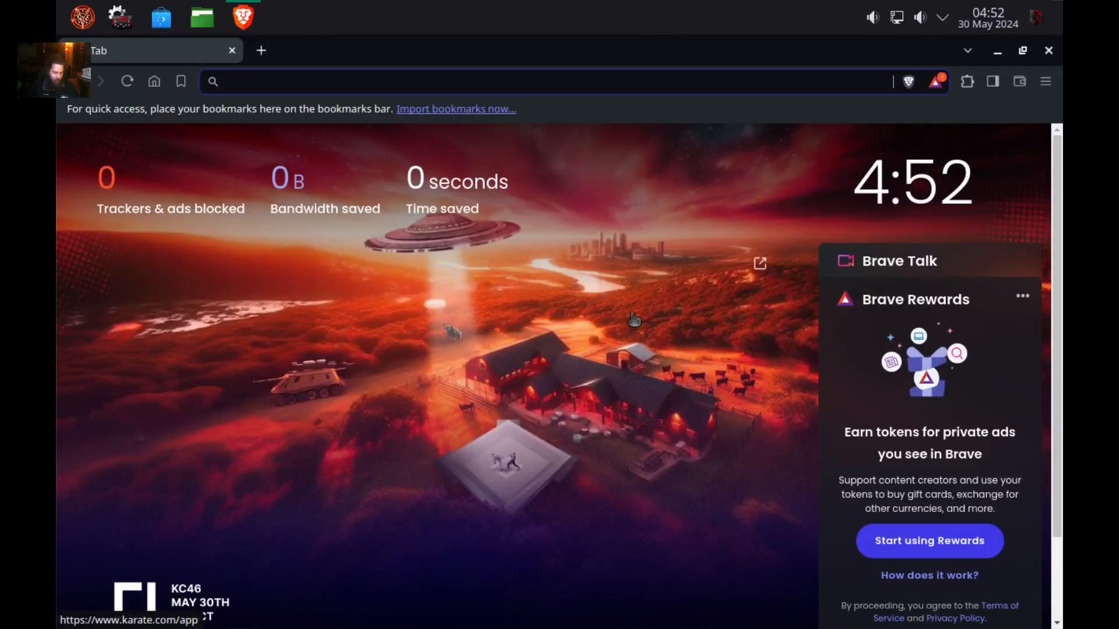
pyautogui.write('youtube')
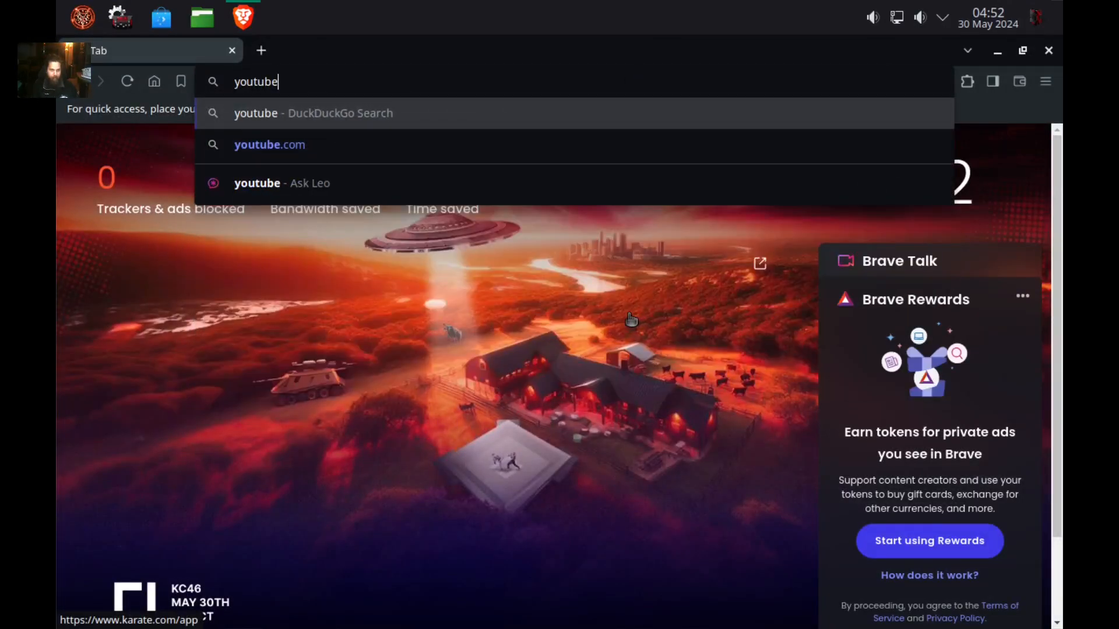
pyautogui.press('Return')
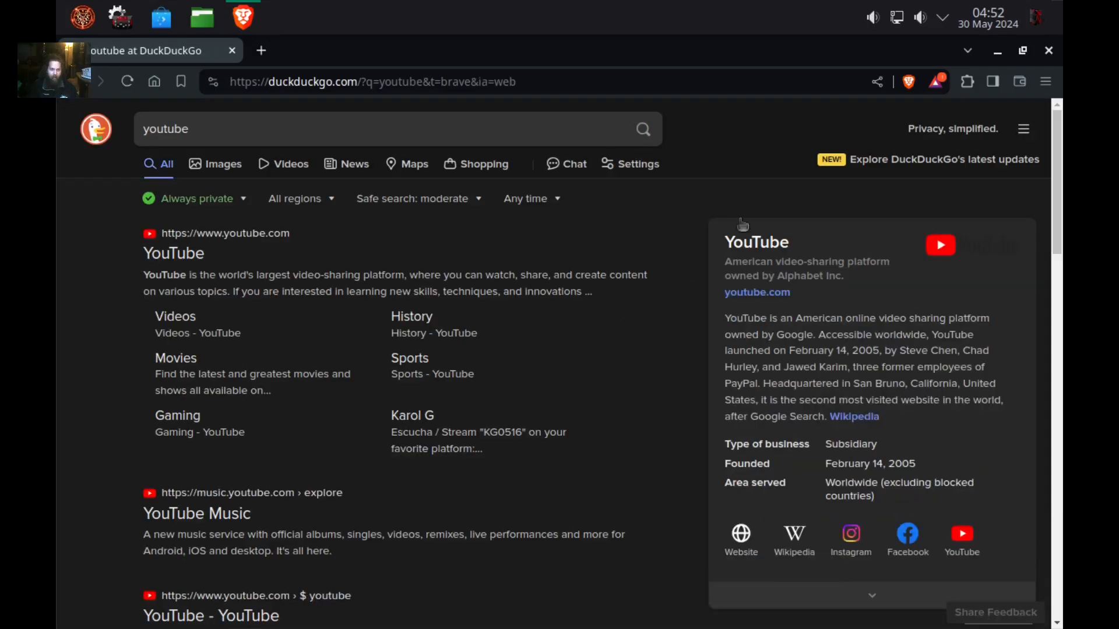
pyautogui.click(175, 255)
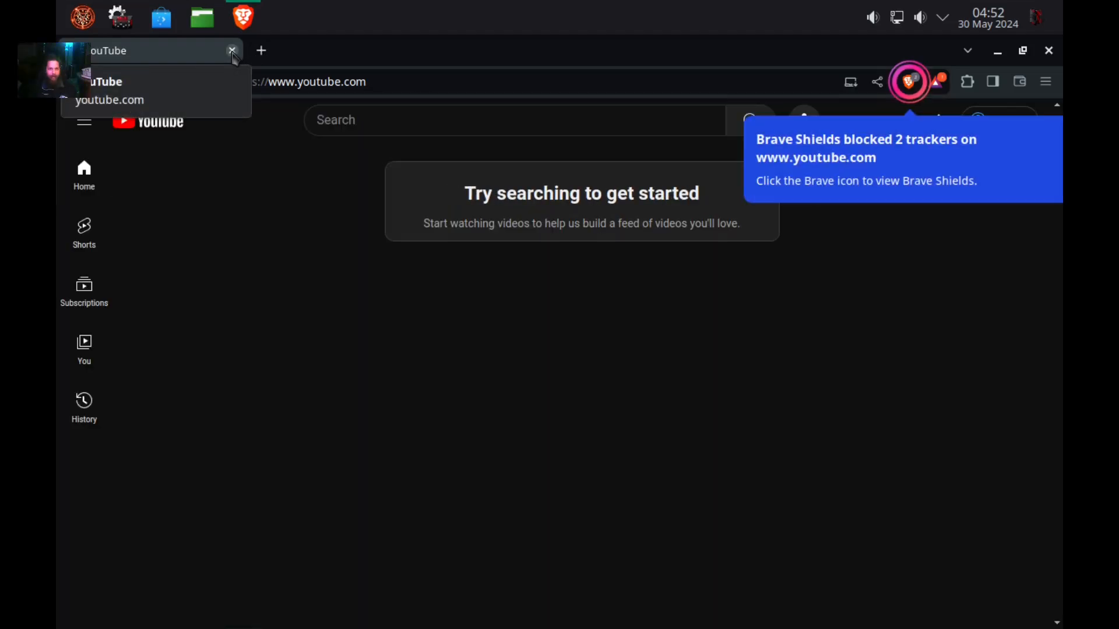
pyautogui.click(232, 50)
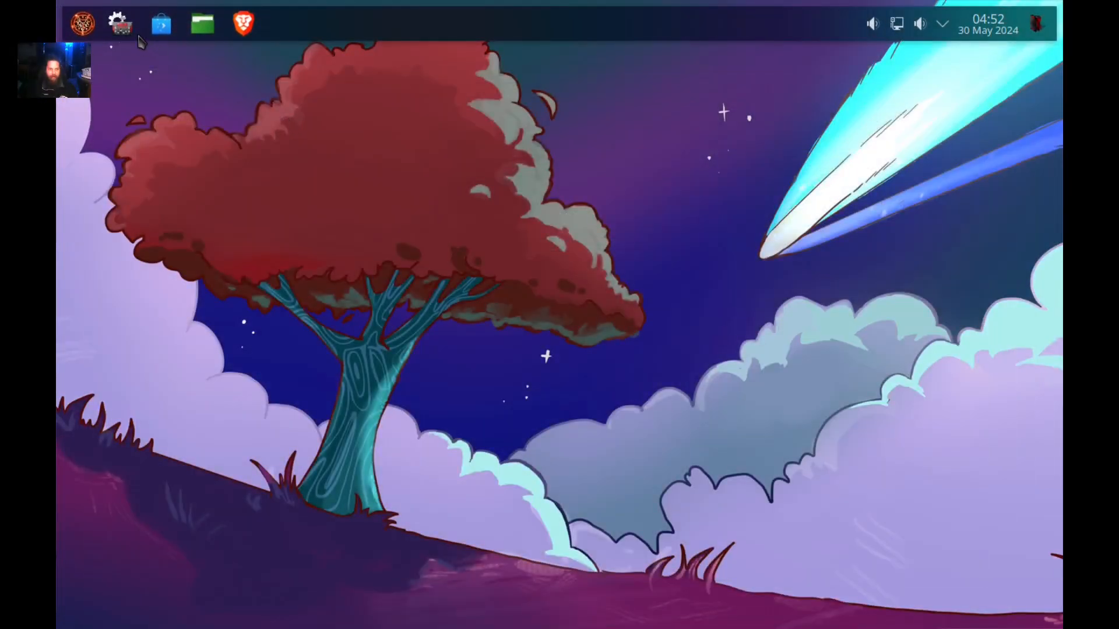
# Browse the launcher, open and close Dolphin, then open and close System Settings.
pyautogui.click(82, 23)
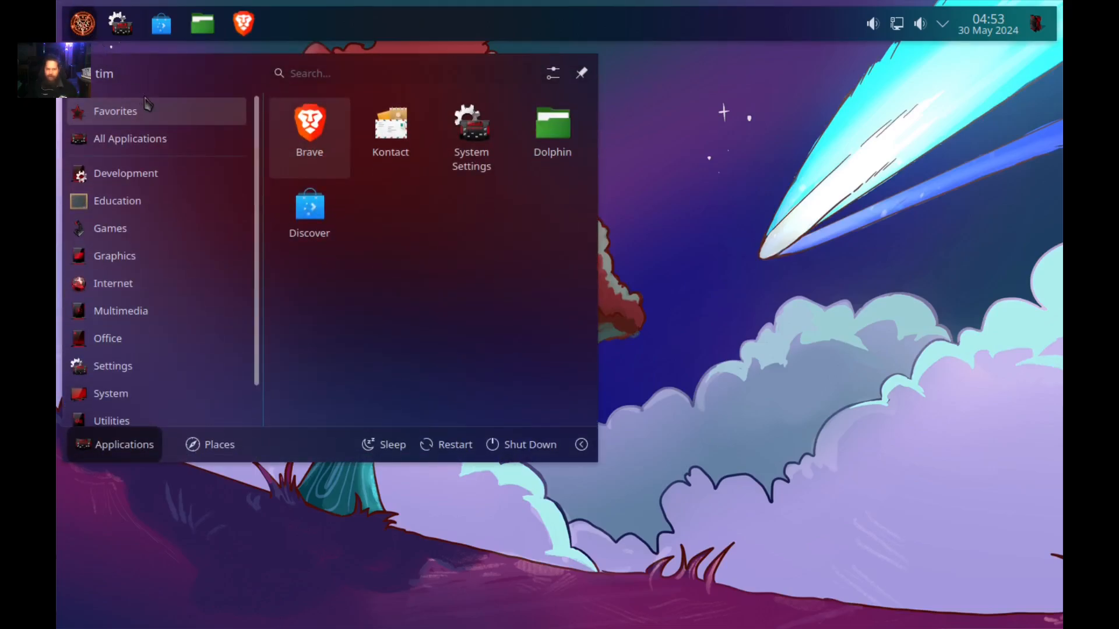
pyautogui.moveTo(218, 166)
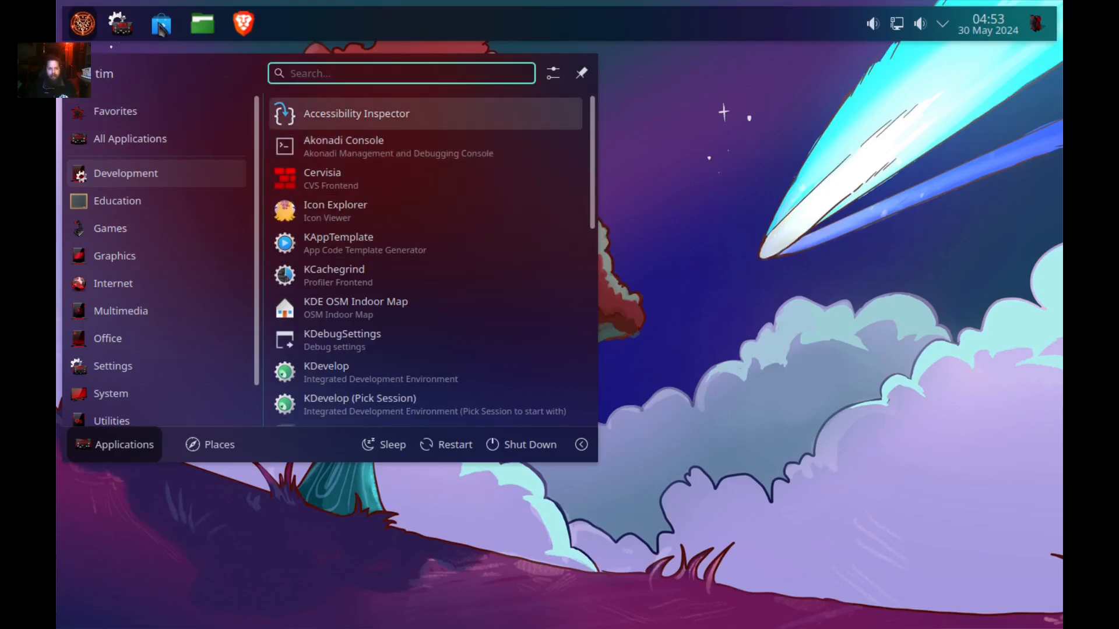
pyautogui.click(202, 25)
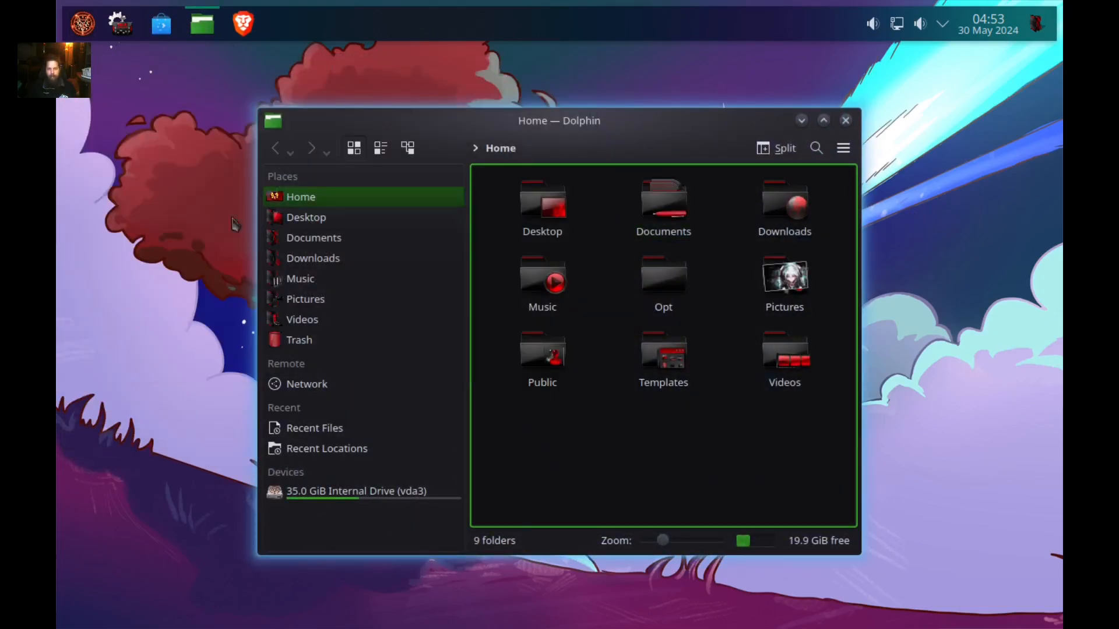
pyautogui.click(845, 121)
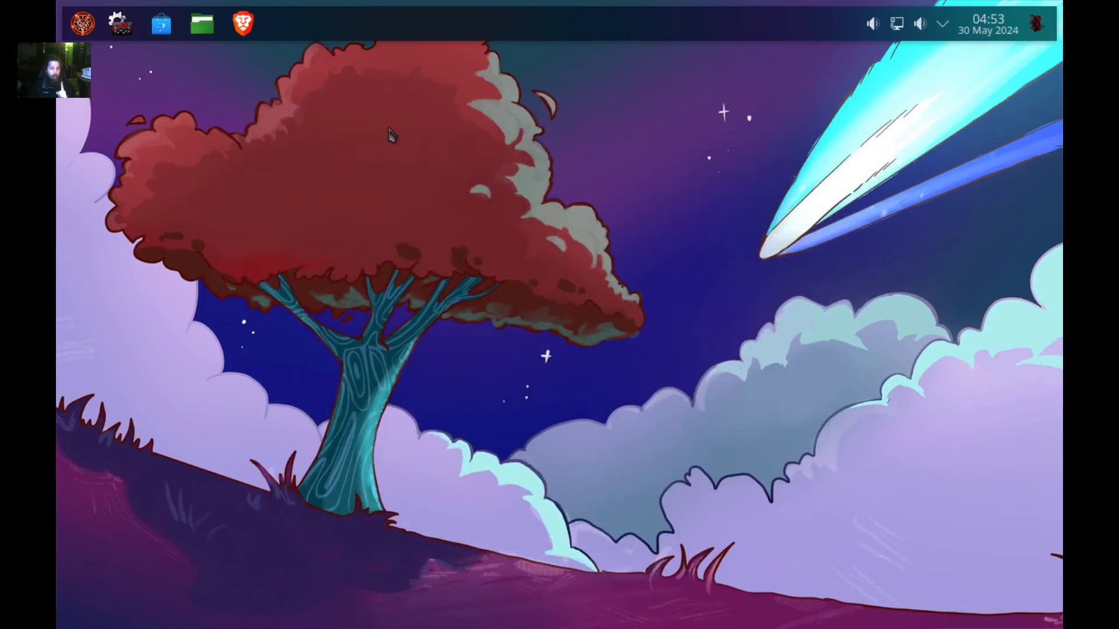
pyautogui.click(121, 25)
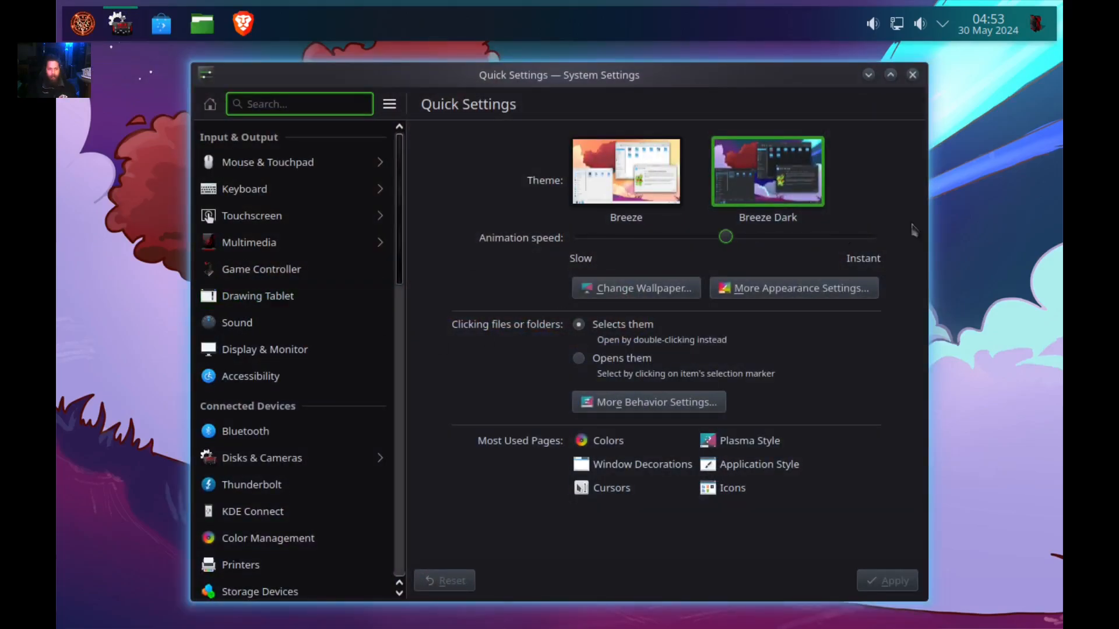
pyautogui.click(911, 76)
# Open Configure Desktop and Wallpaper, browse Add... to the empty Pictures folder, then relaunch Brave.
pyautogui.rightClick(425, 240)
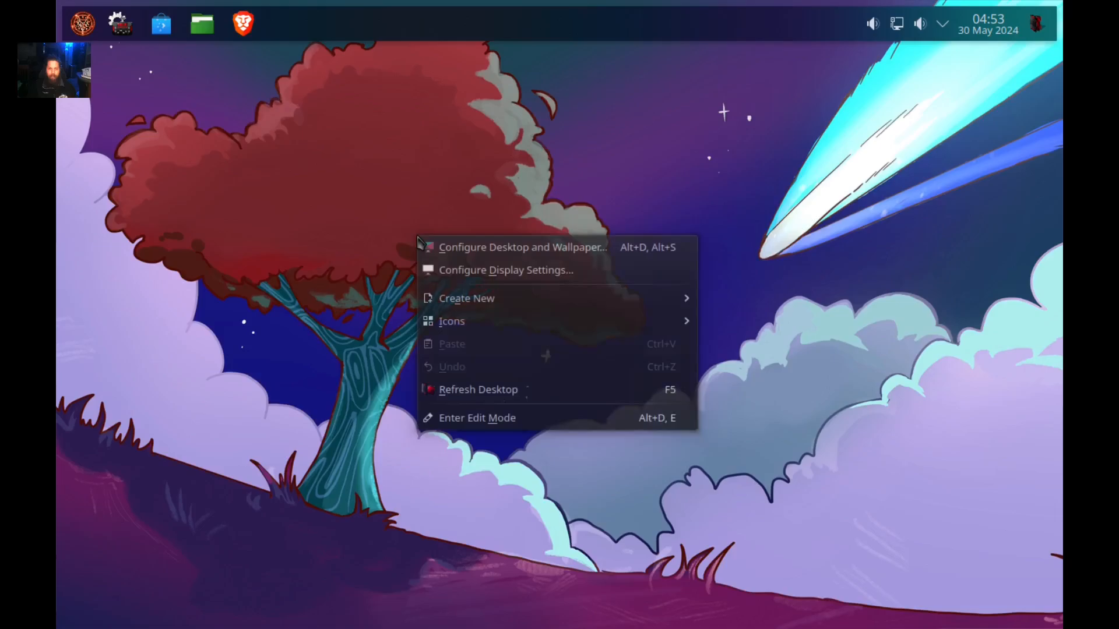
pyautogui.click(470, 249)
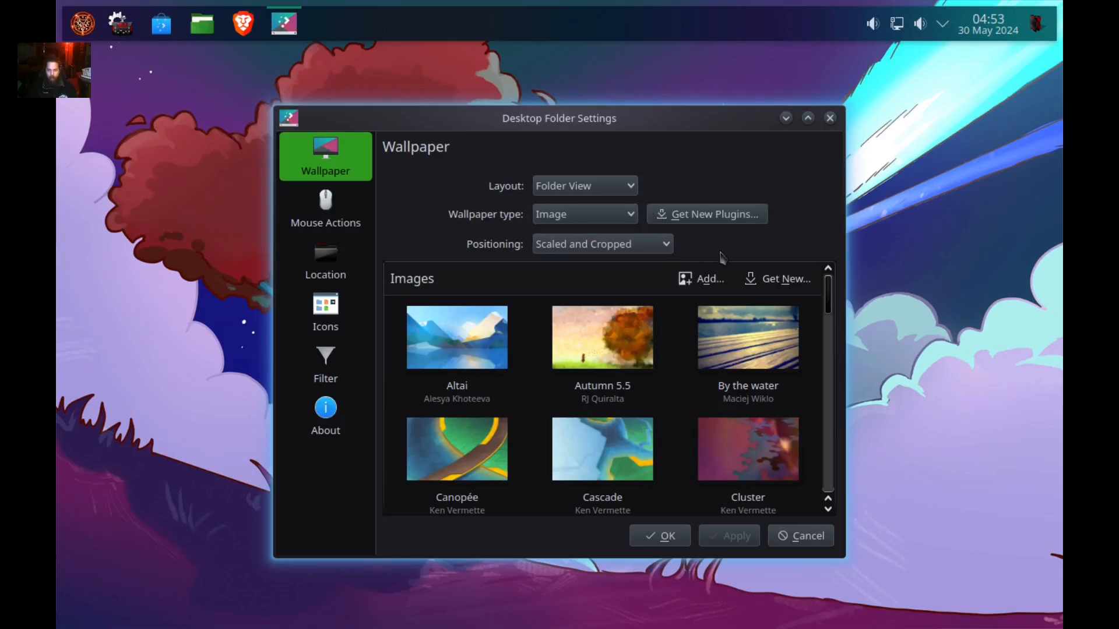
pyautogui.click(703, 279)
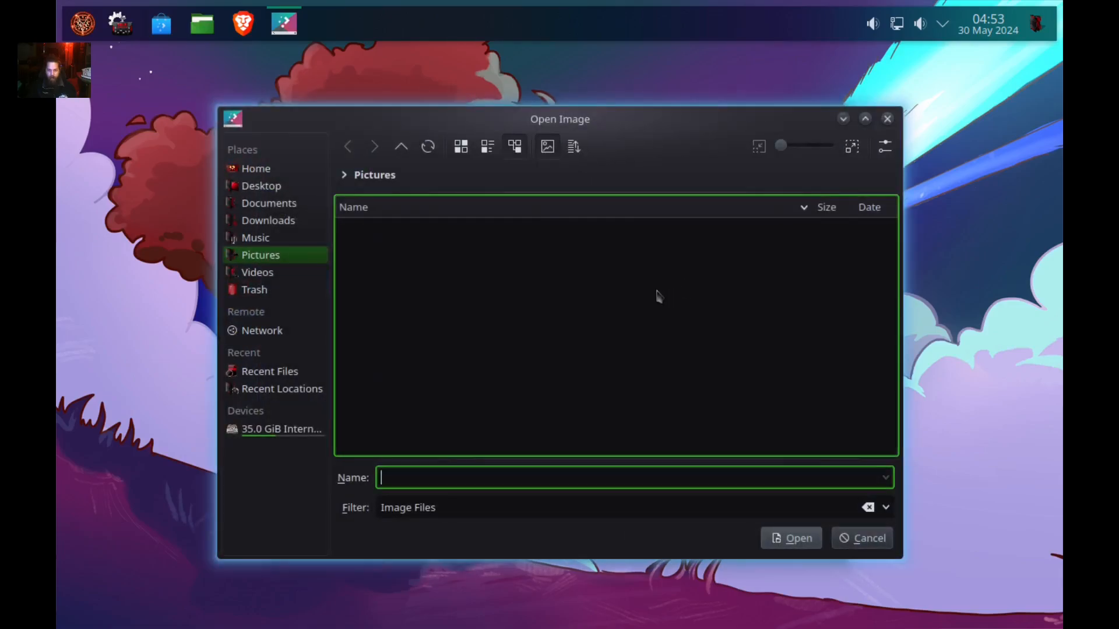
pyautogui.click(291, 254)
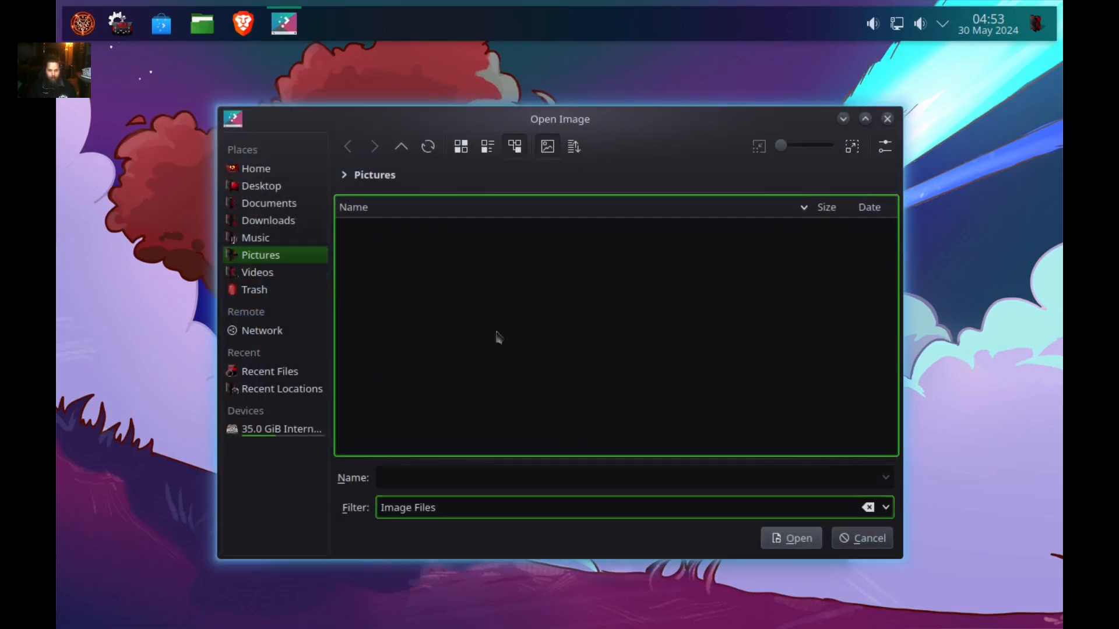
pyautogui.click(534, 505)
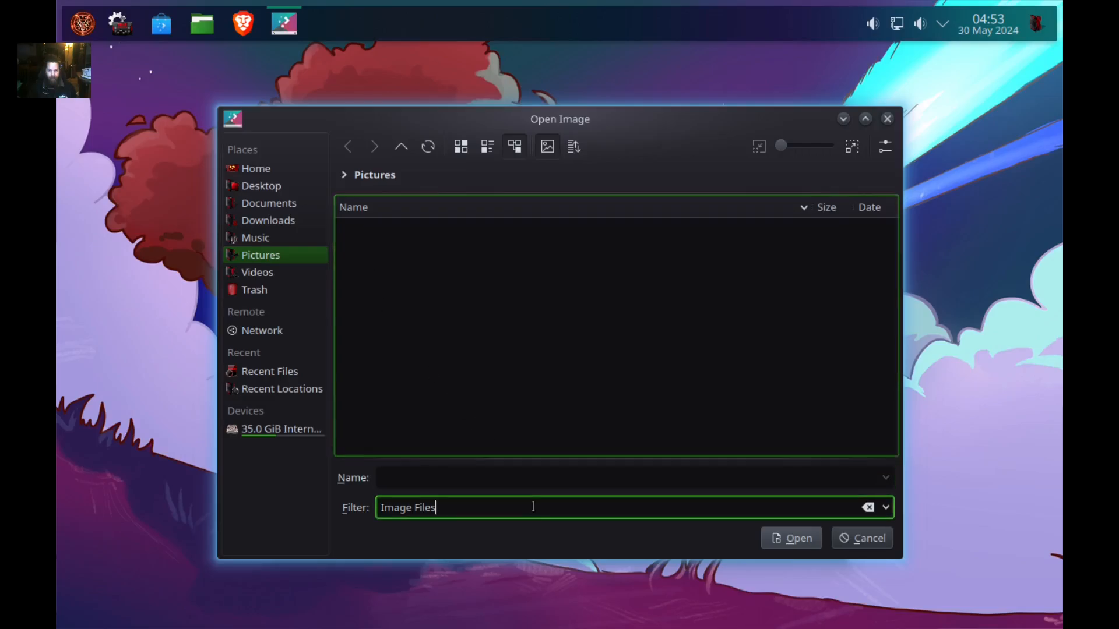
pyautogui.click(251, 26)
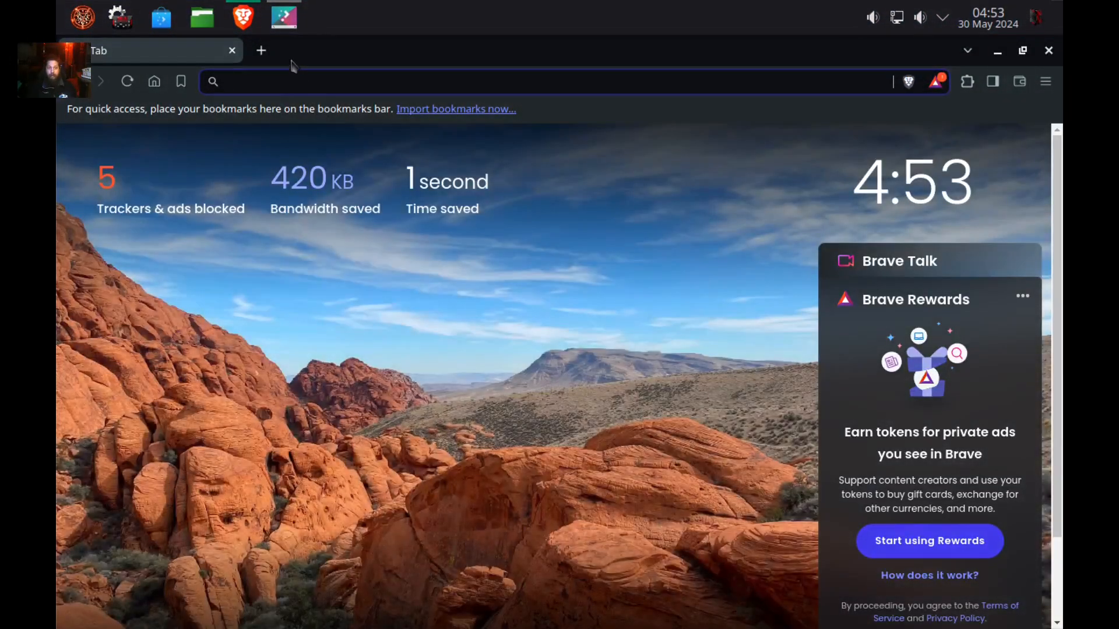
# Search DuckDuckGo images for 'anime' and save the Sukuna 4K wallpaper into Pictures.
pyautogui.write('anime')
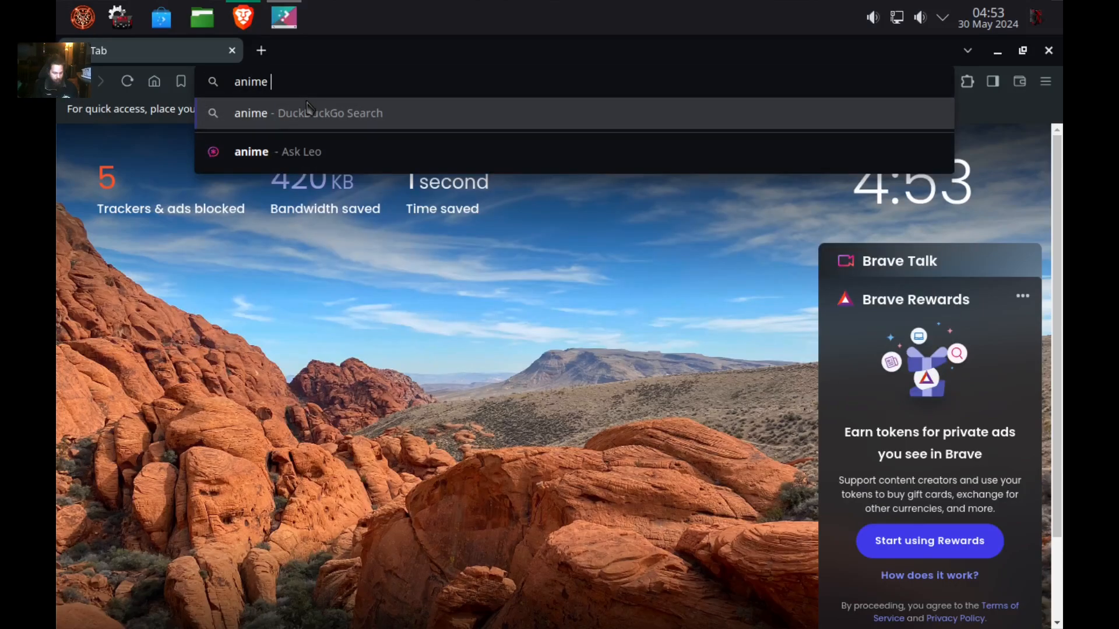
pyautogui.click(309, 112)
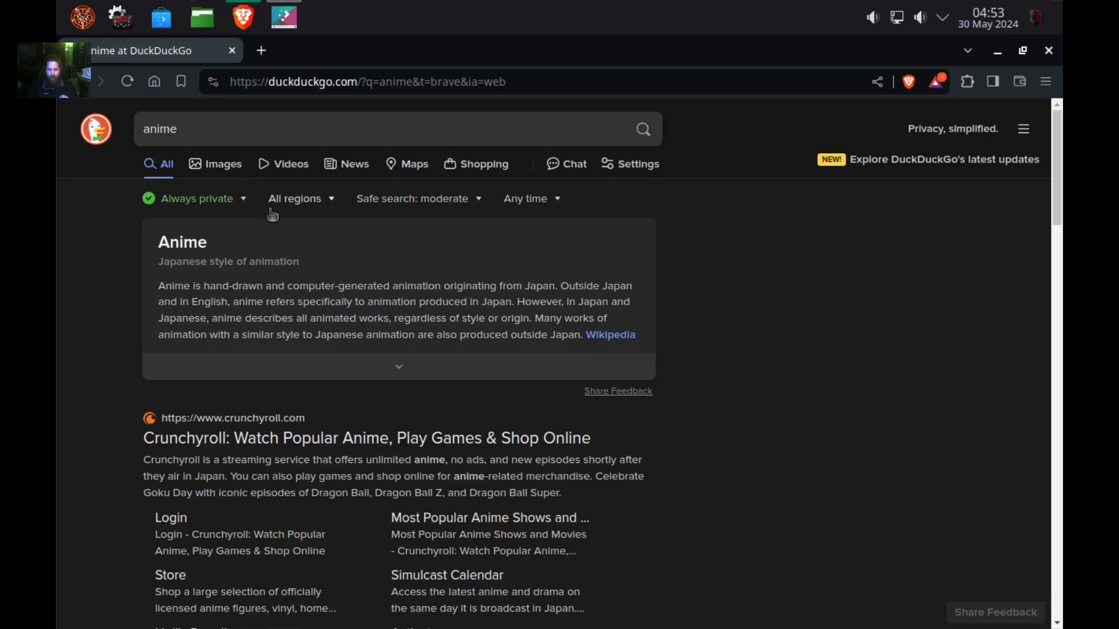
pyautogui.click(229, 170)
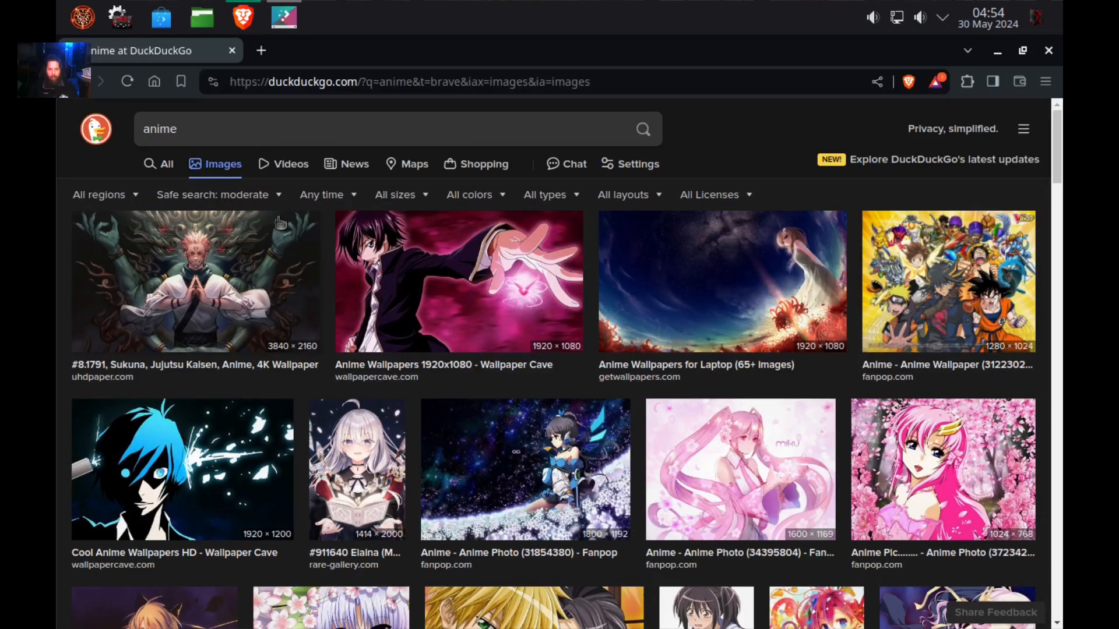
pyautogui.click(185, 273)
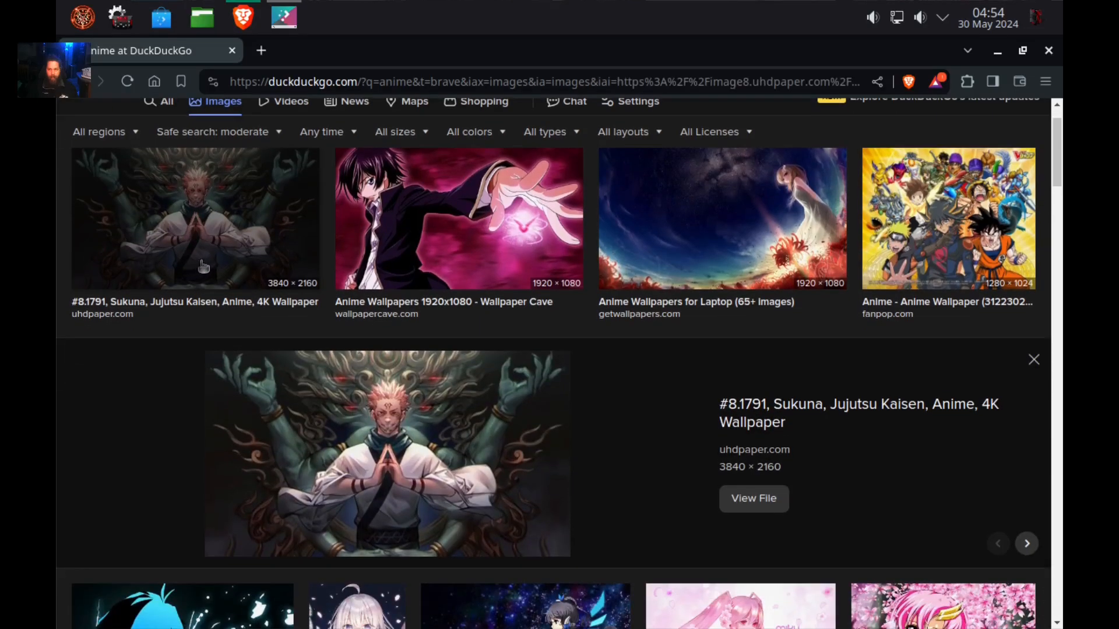
pyautogui.rightClick(367, 435)
pyautogui.click(460, 291)
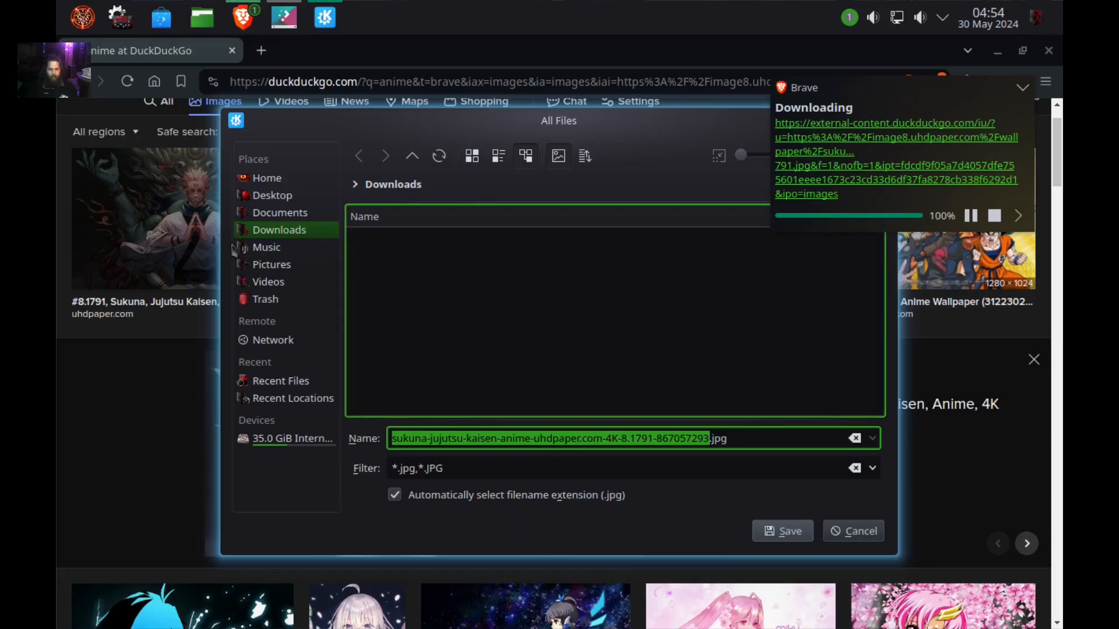
pyautogui.click(262, 265)
pyautogui.click(800, 531)
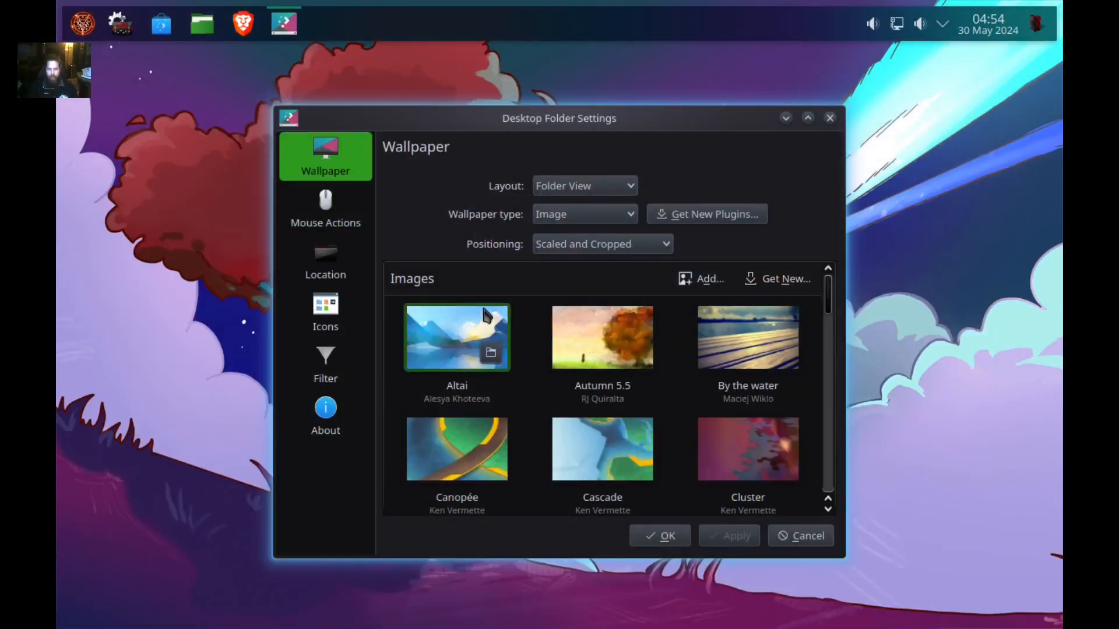
# Add the sukuna jpg from Pictures as the wallpaper, apply it and close the settings.
pyautogui.click(703, 279)
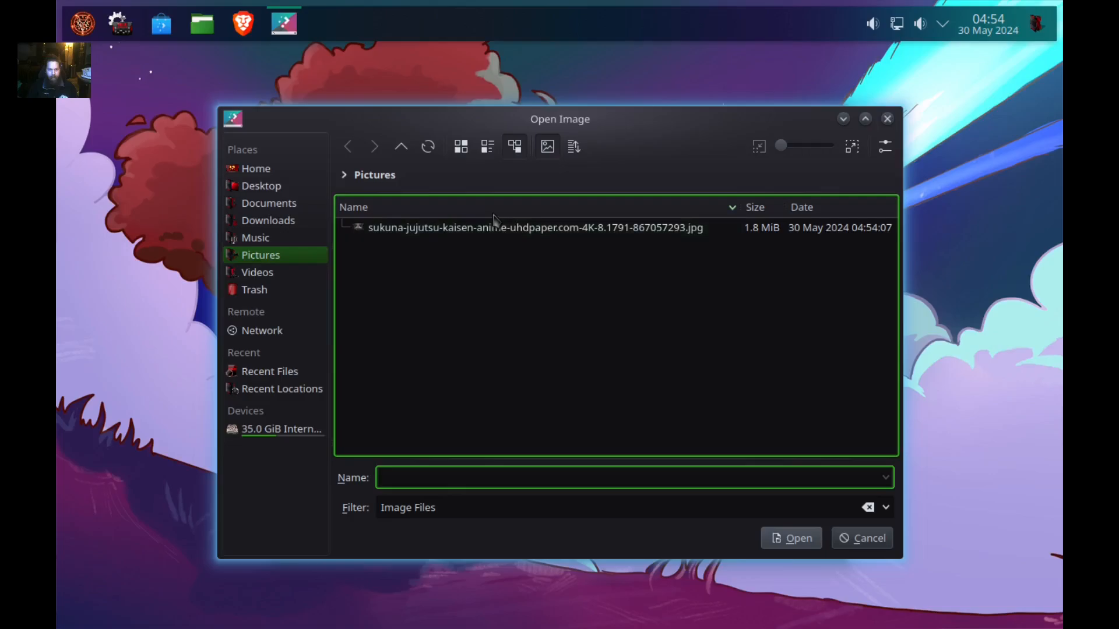
pyautogui.doubleClick(511, 230)
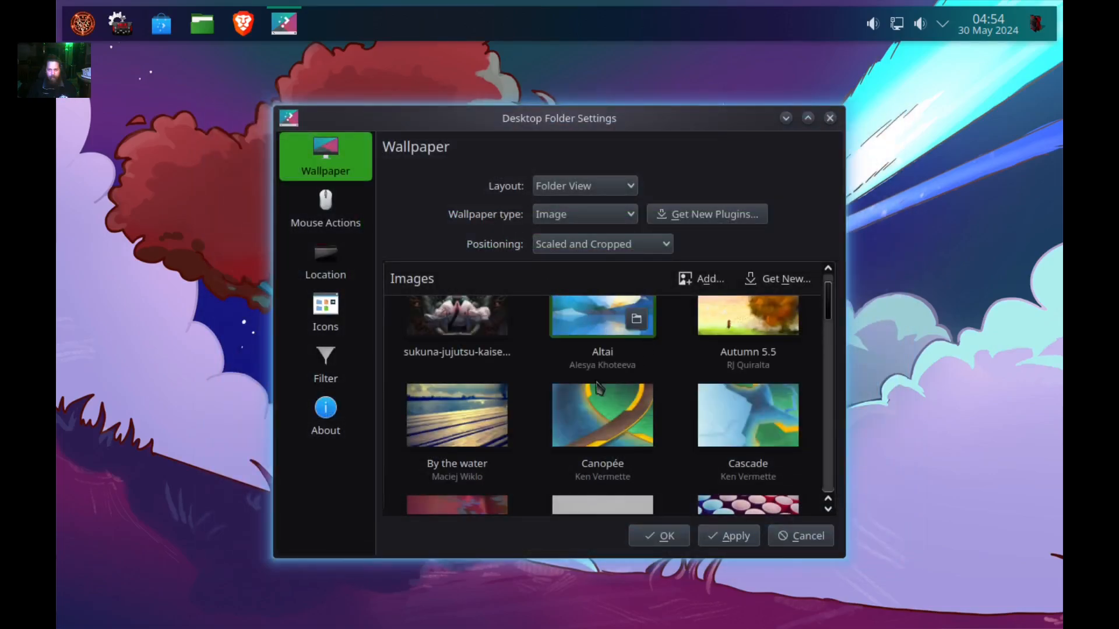
pyautogui.click(756, 544)
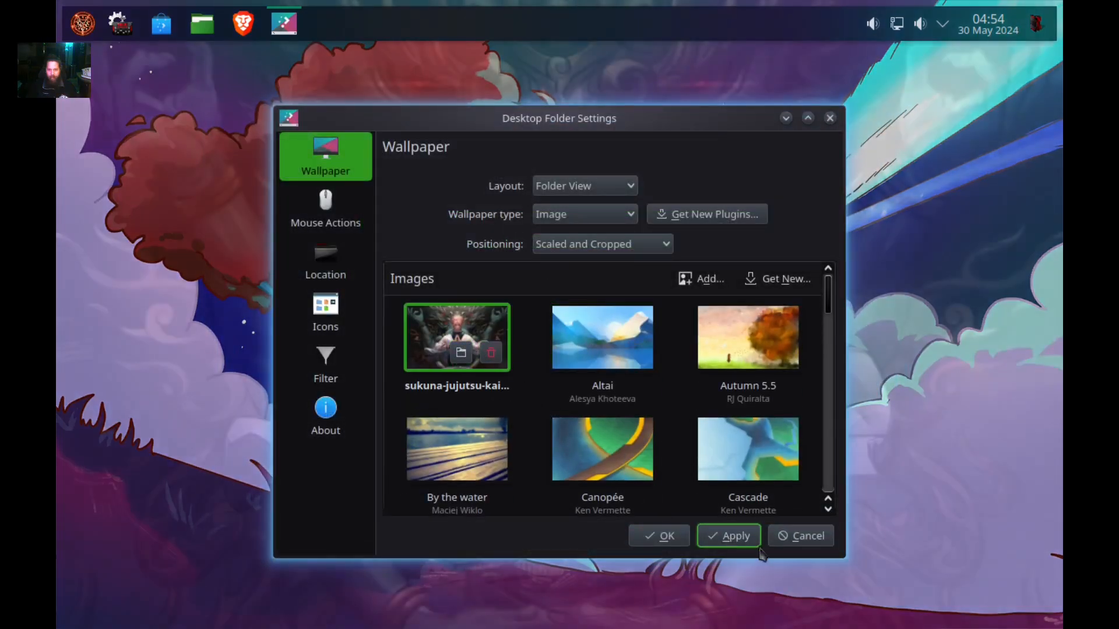
pyautogui.click(662, 535)
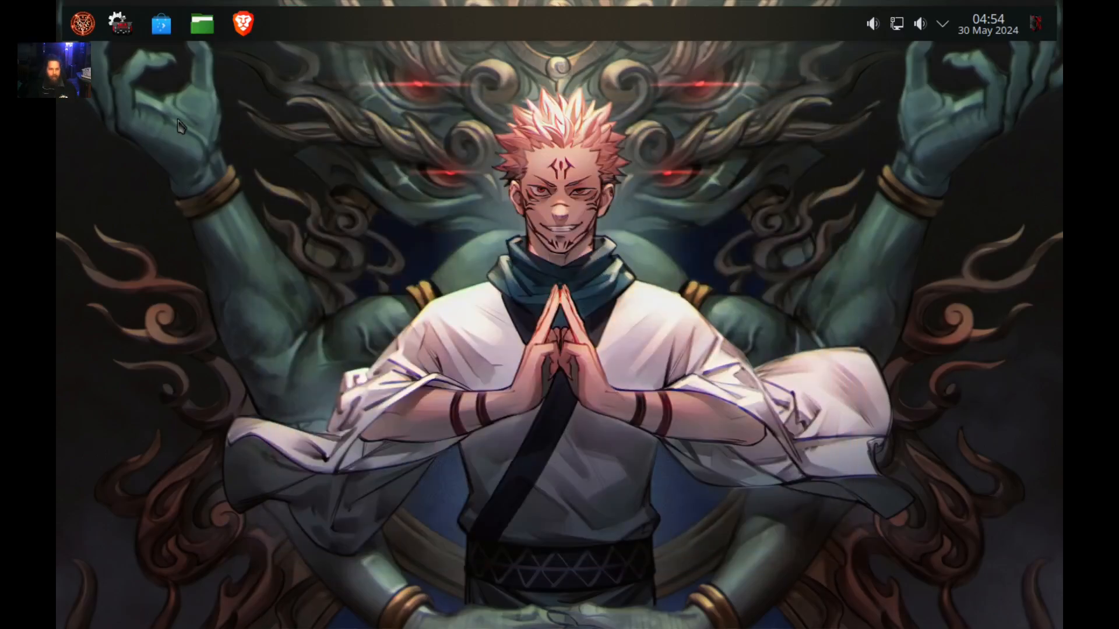
pyautogui.click(82, 23)
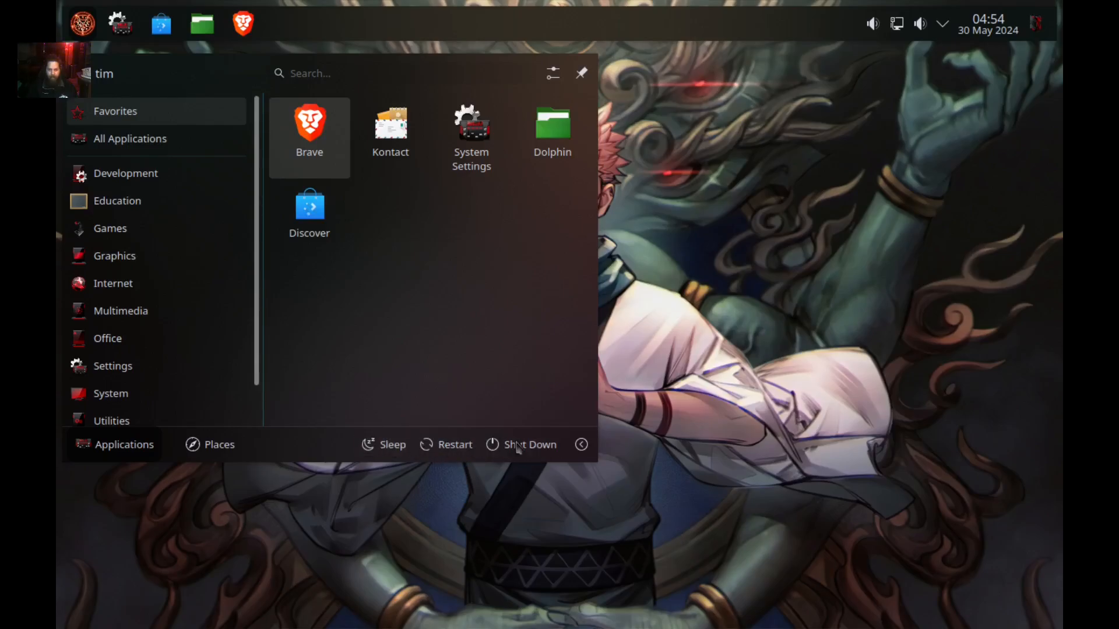
# Log out of the Plasma session, then enter the account password on the login screen to sign back in.
pyautogui.click(589, 445)
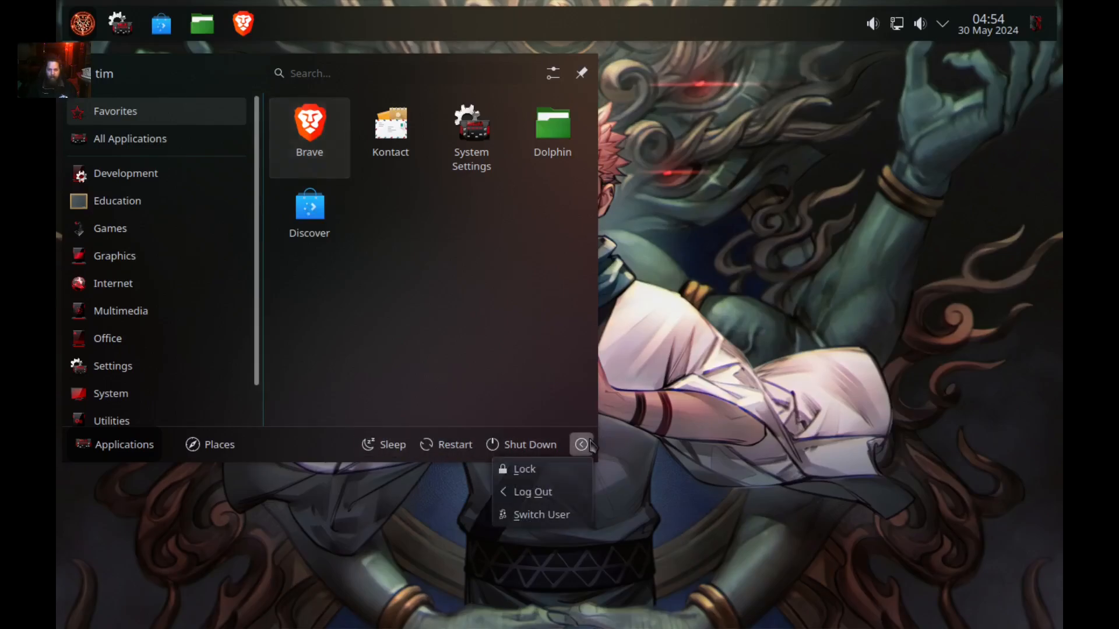
pyautogui.click(547, 494)
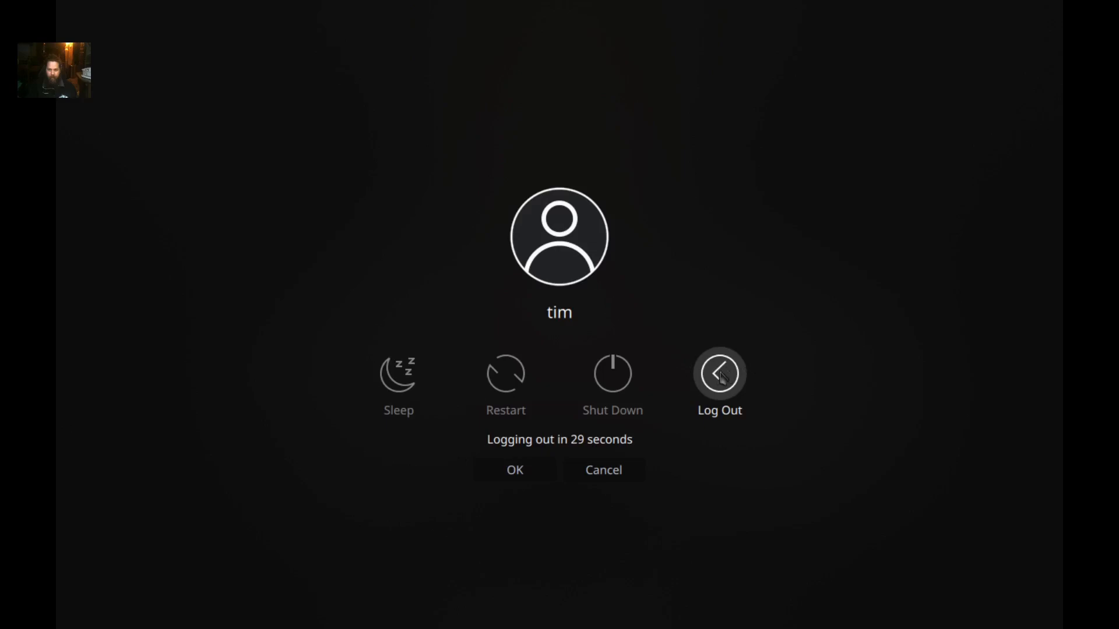
pyautogui.click(720, 376)
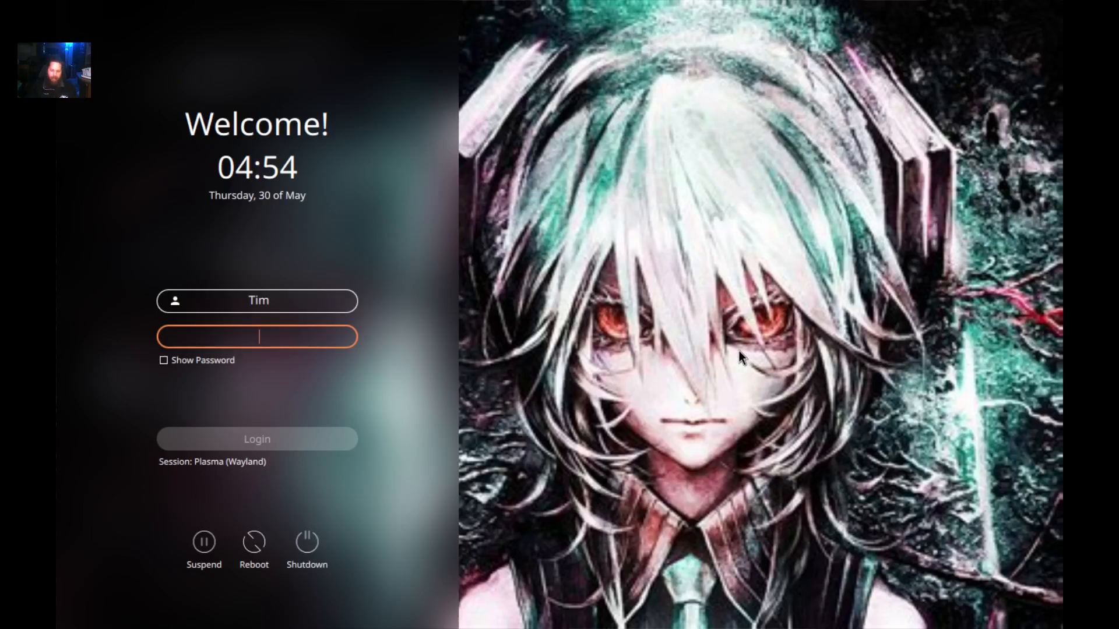
pyautogui.write('••c')
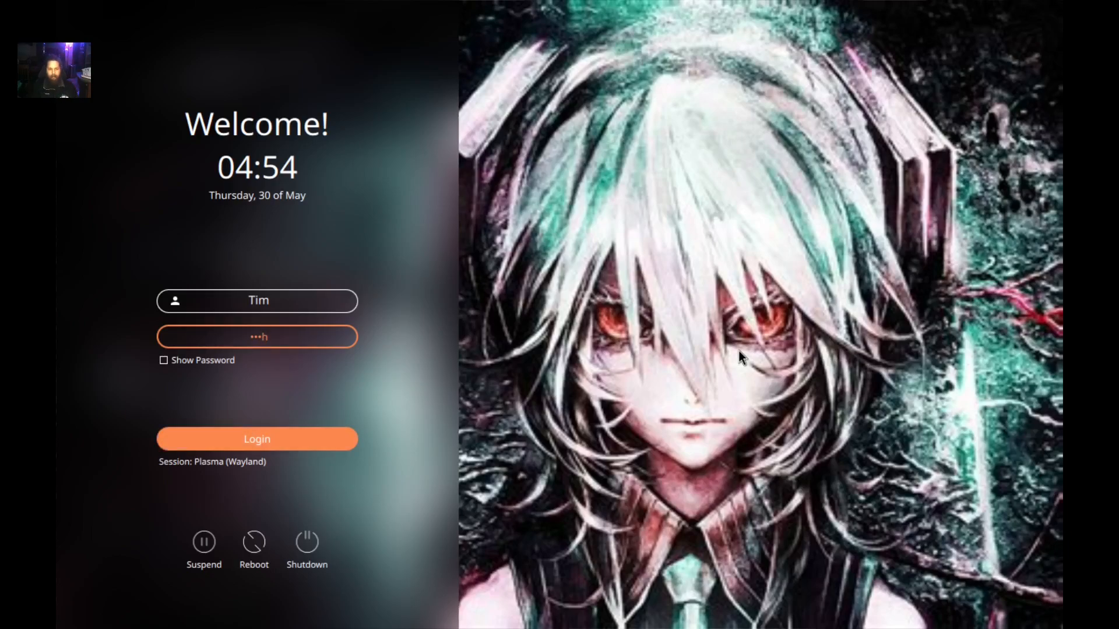
pyautogui.write('h')
pyautogui.press('Return')
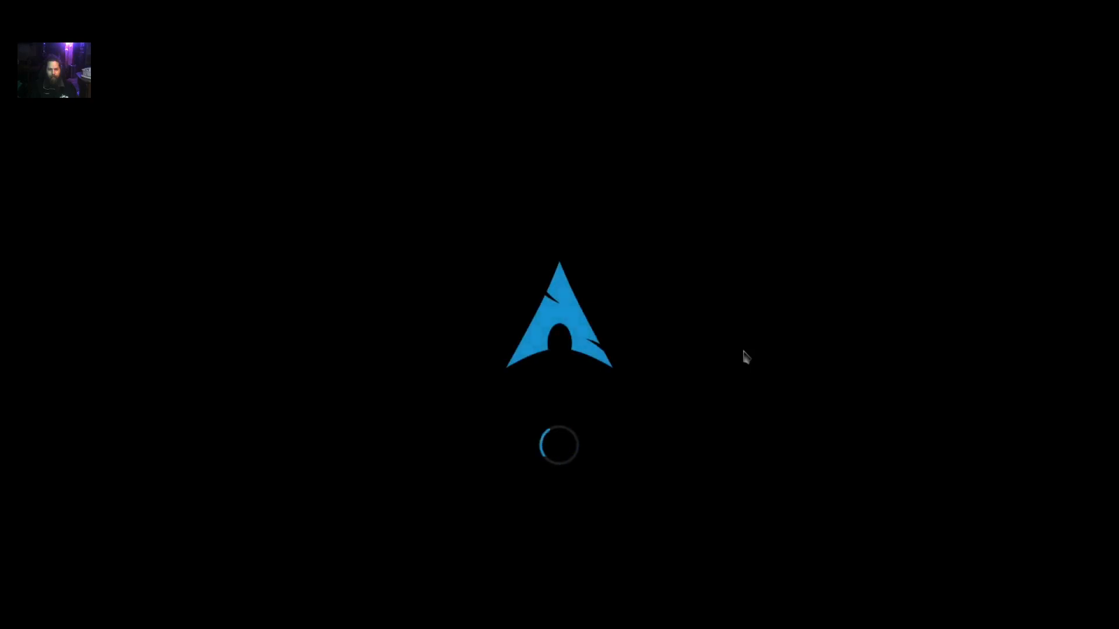